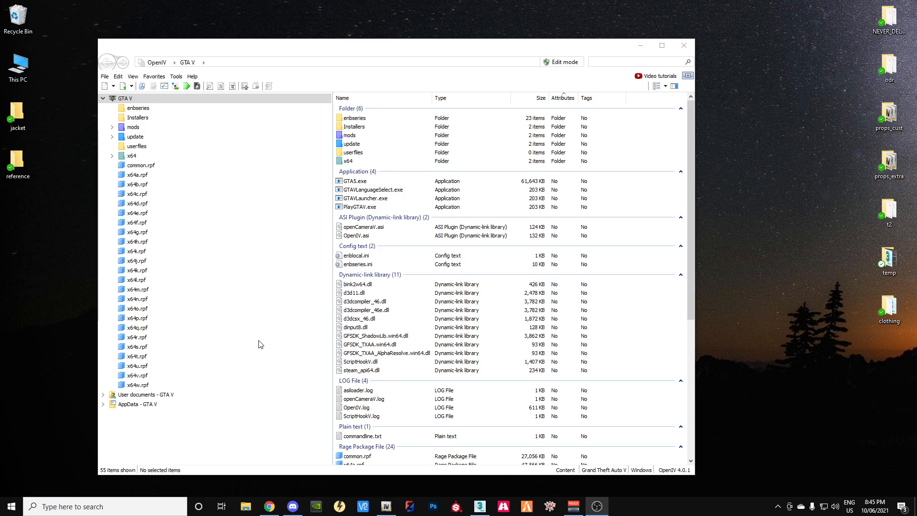
Open the streamedpeds_mp.rpf archive from the favorites
left_click_drag(350, 50, 388, 43)
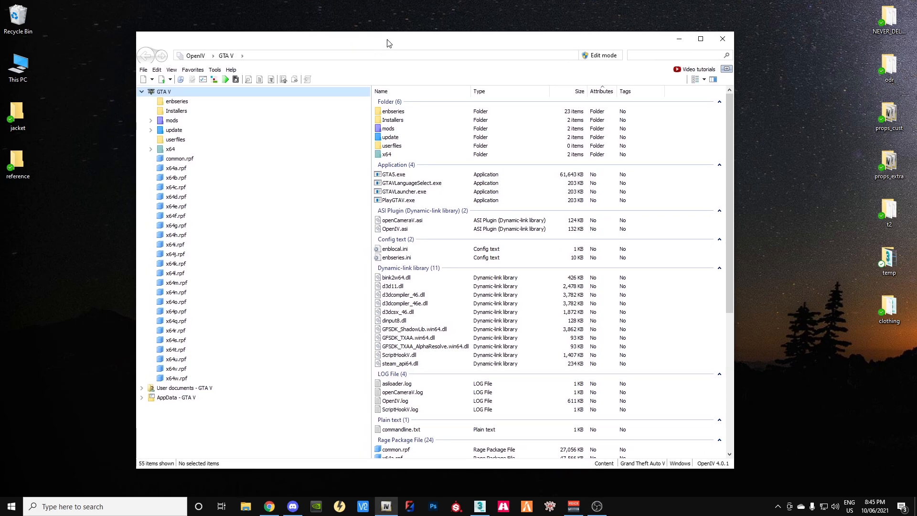
left_click(193, 70)
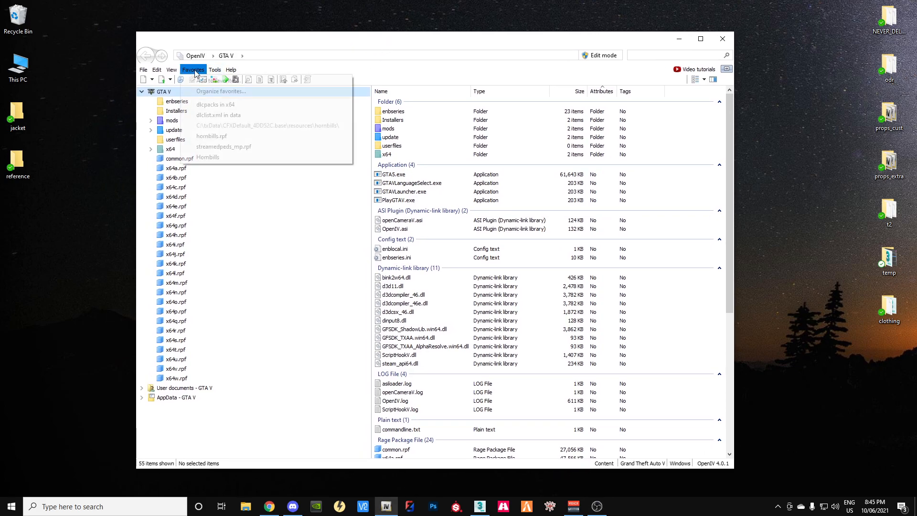
left_click(219, 146)
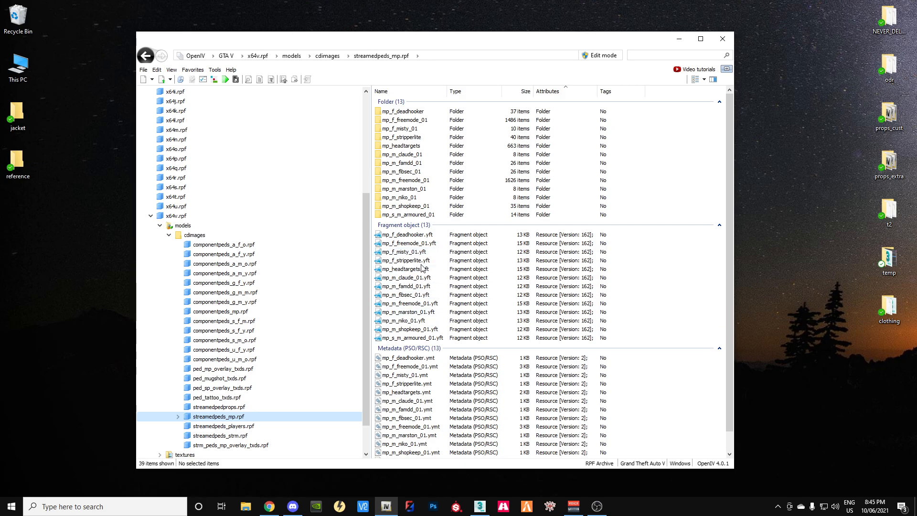
Export the female skeleton file mp_f_freemode_01.yft to the reference folder on the desktop
left_click(412, 245)
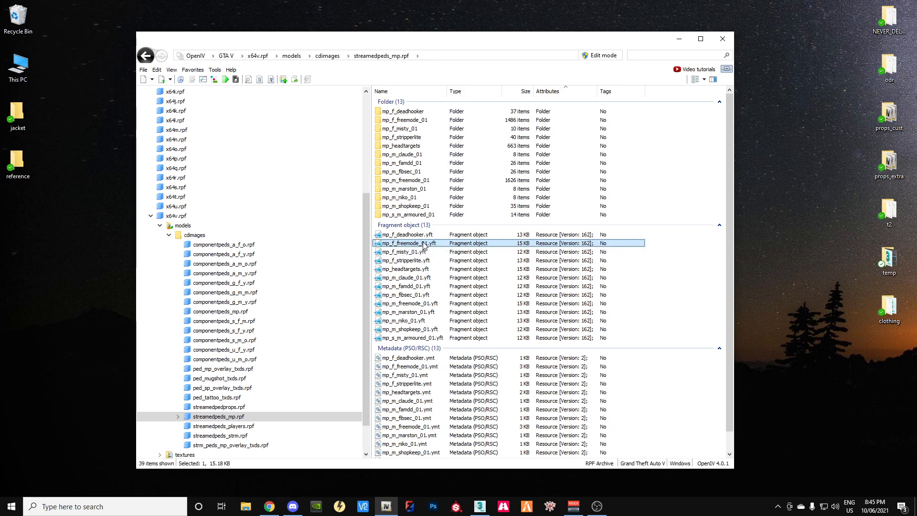
left_click(412, 304)
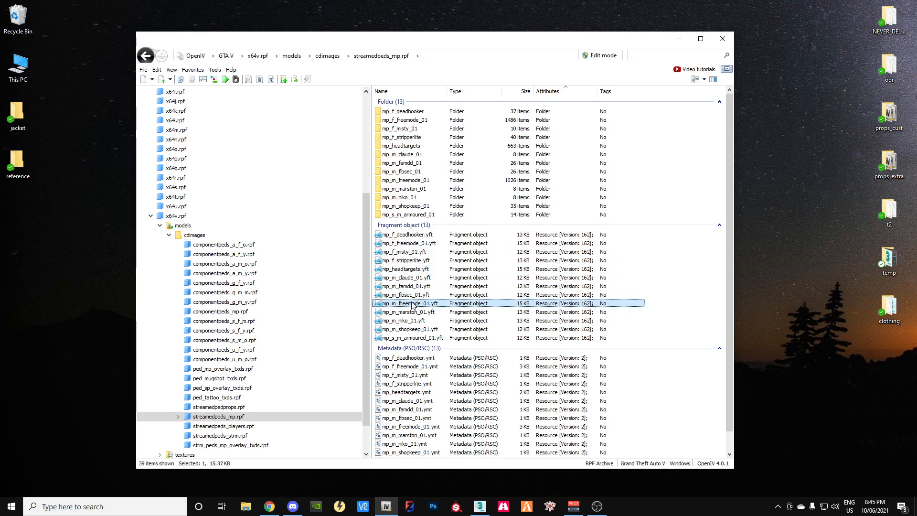
left_click(410, 244)
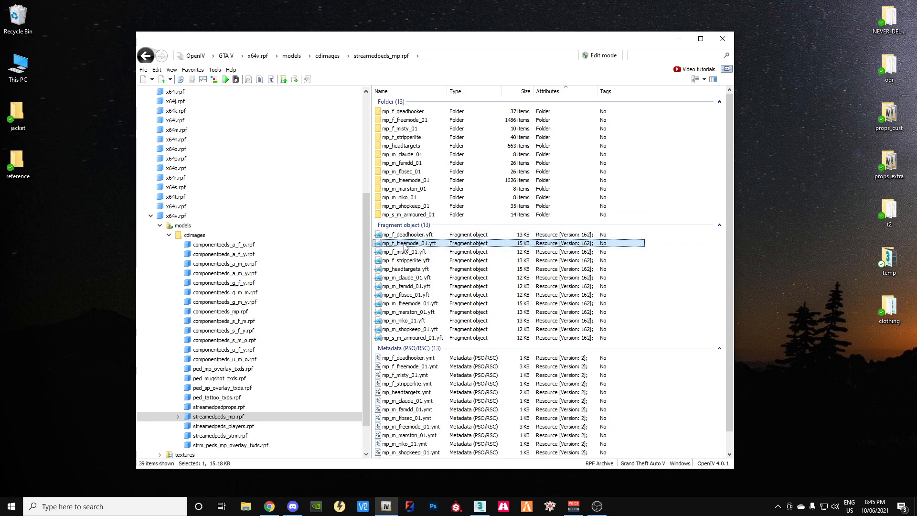
right_click(404, 246)
left_click(444, 285)
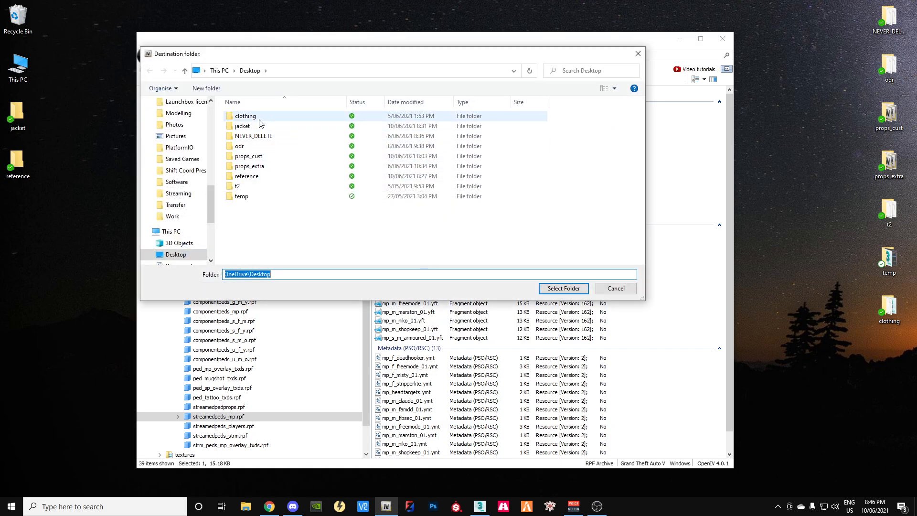
left_click(247, 180)
double_click(247, 179)
left_click(558, 289)
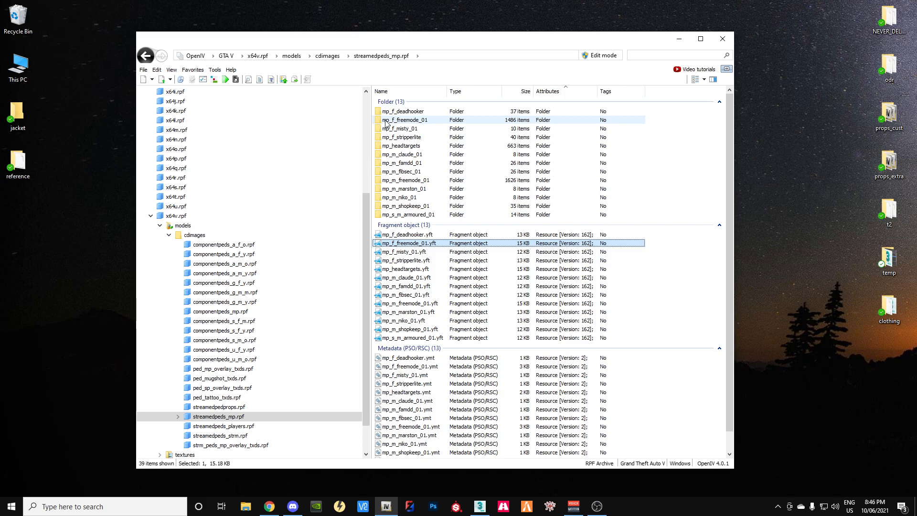
In the mp_f_freemode_01 folder, preview feet_015_r.ydd and export it to openFormats (.odd) in the desktop reference folder
left_click(414, 120)
double_click(415, 120)
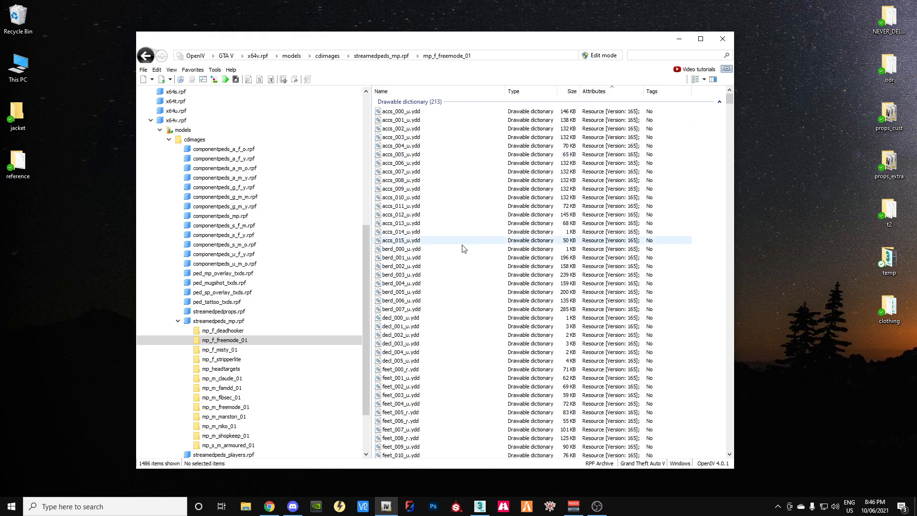
scroll(455, 253, "down", 2)
scroll(454, 256, "down", 3)
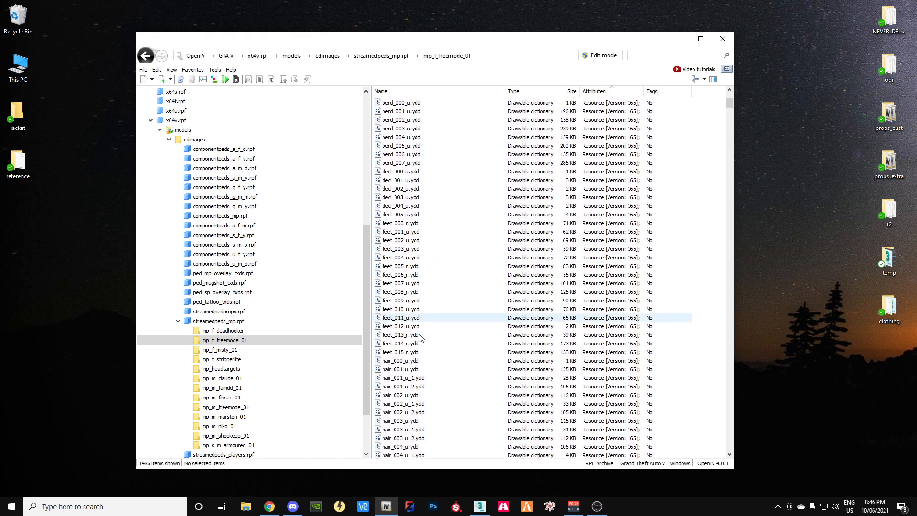
left_click(400, 353)
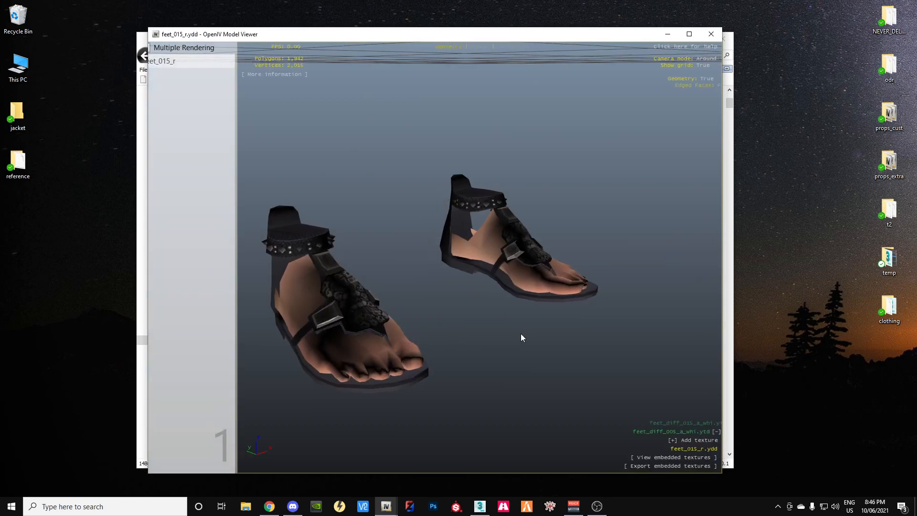
left_click_drag(520, 337, 667, 233)
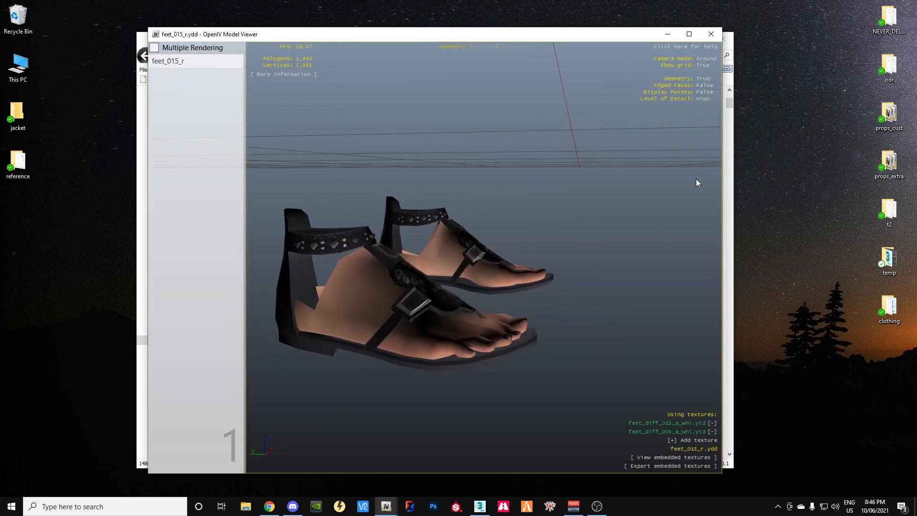
left_click(711, 34)
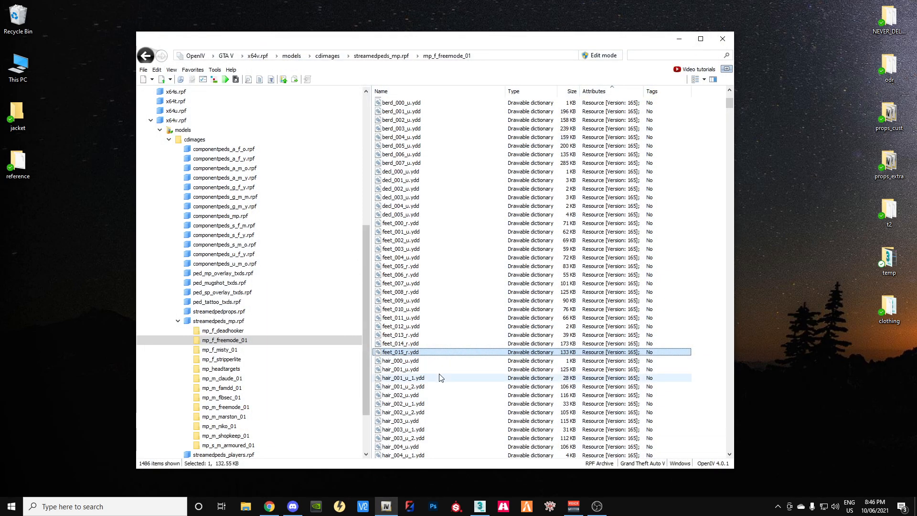
right_click(416, 352)
left_click(452, 404)
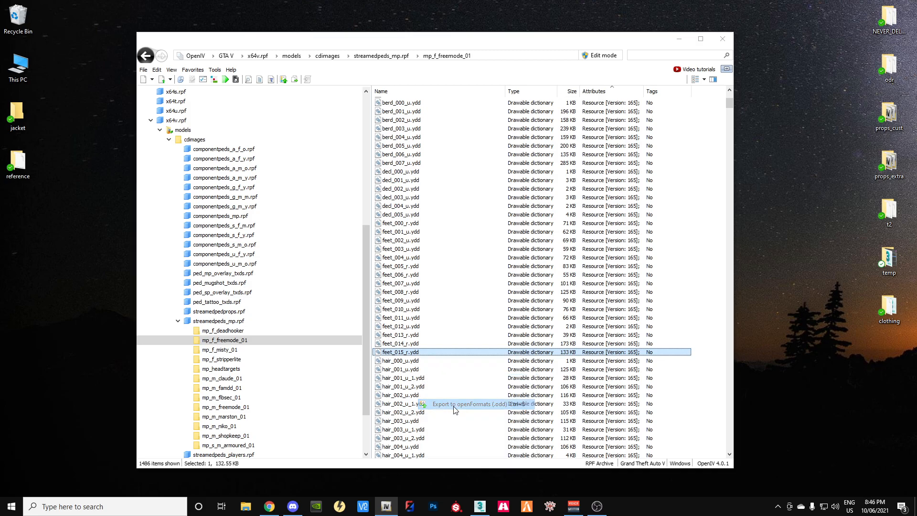
left_click(563, 288)
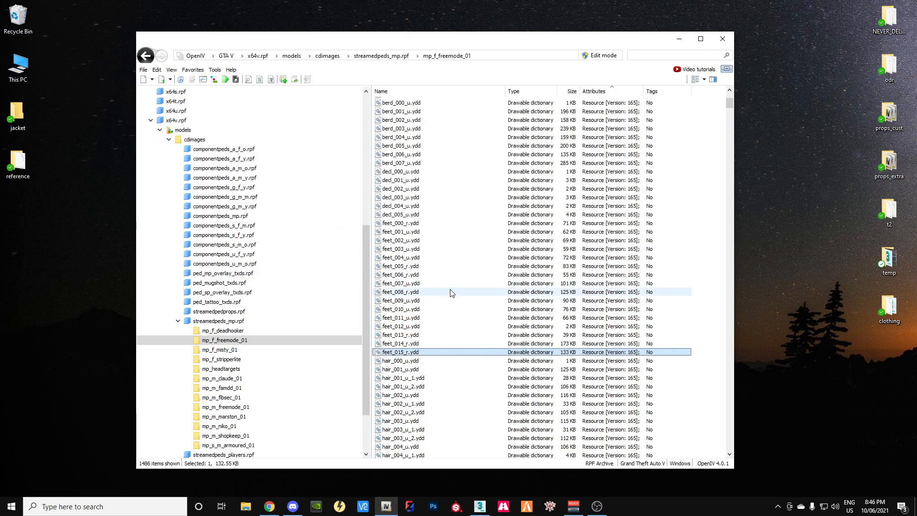
Preview the head model head_045_r.ydd and export it to openFormats (.odd) in the reference folder
scroll(450, 287, "down", 13)
scroll(449, 281, "down", 10)
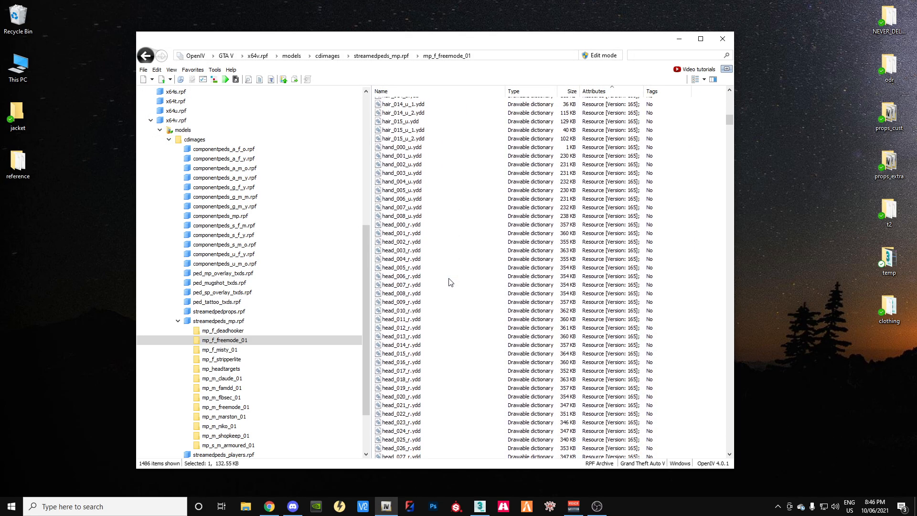
scroll(430, 205, "down", 10)
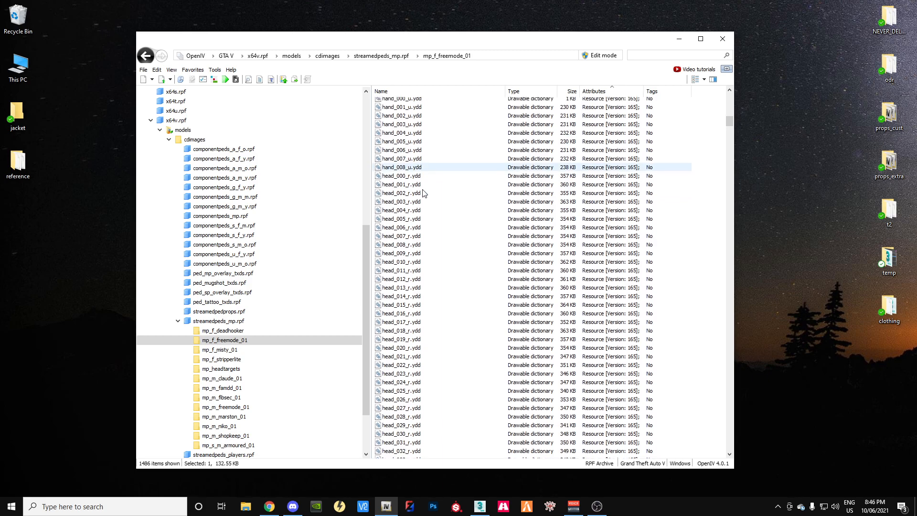
left_click(402, 344)
double_click(401, 343)
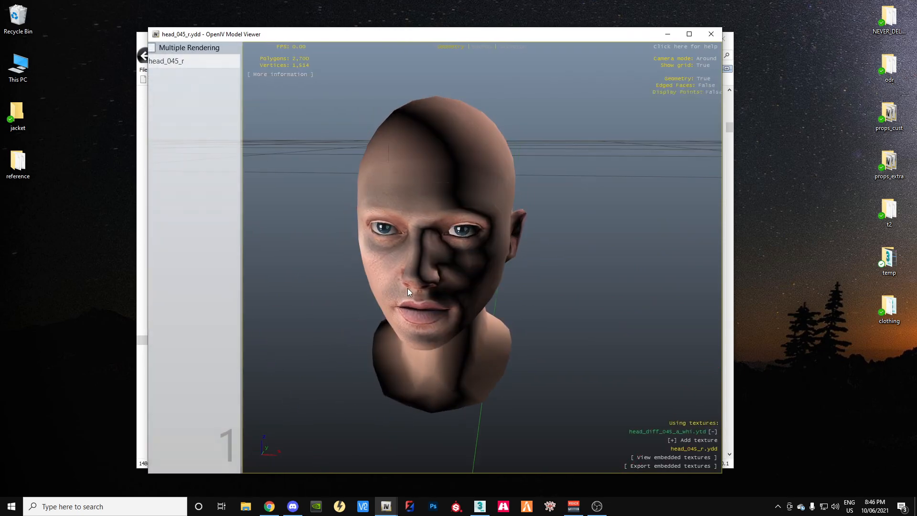
left_click(712, 35)
right_click(408, 343)
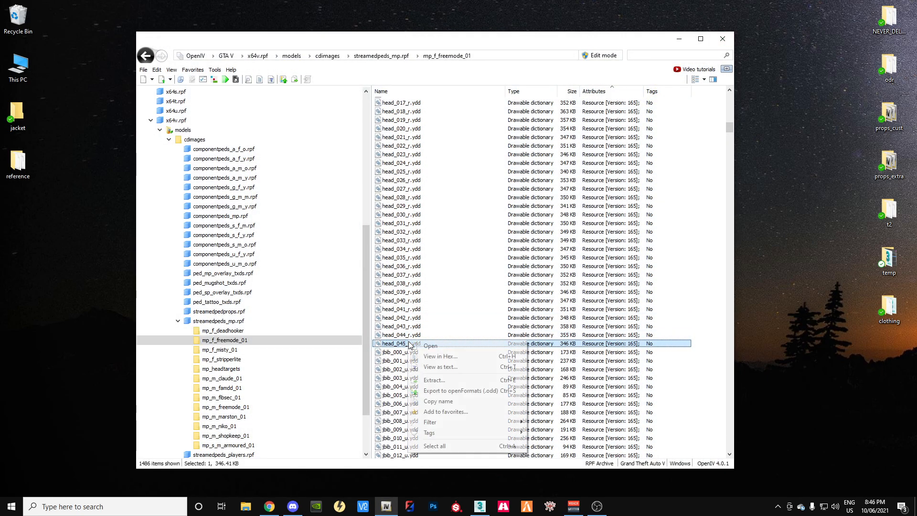
left_click(459, 391)
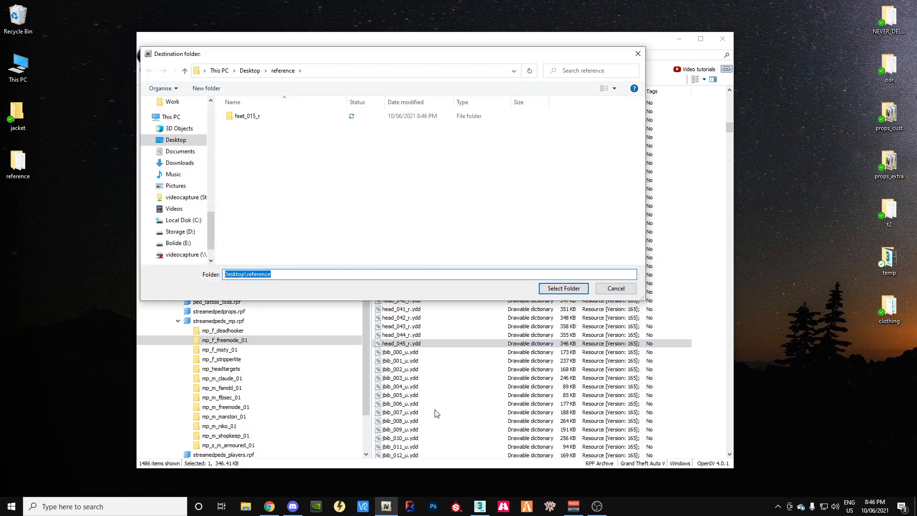
left_click(554, 288)
Preview the leg model lowr_015_r.ydd and export it to openFormats (.odd) in the reference folder
scroll(438, 280, "down", 8)
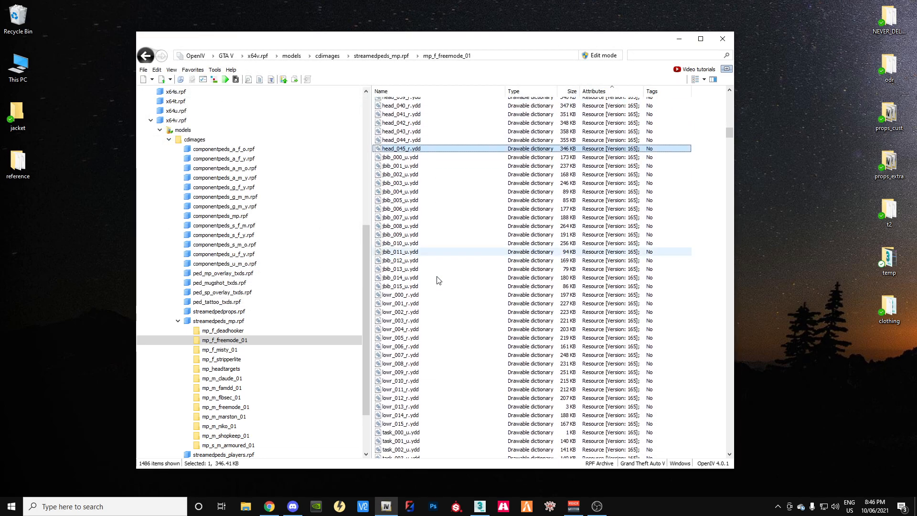
scroll(433, 294, "down", 3)
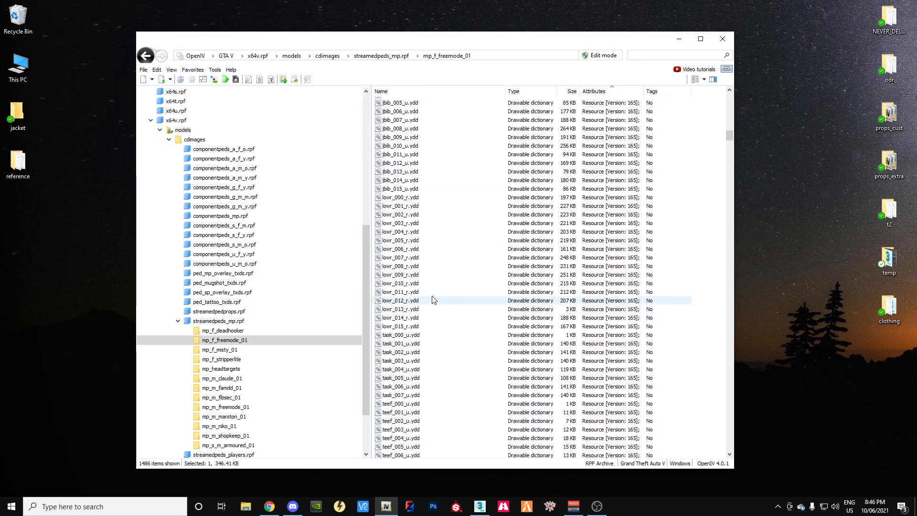
double_click(409, 328)
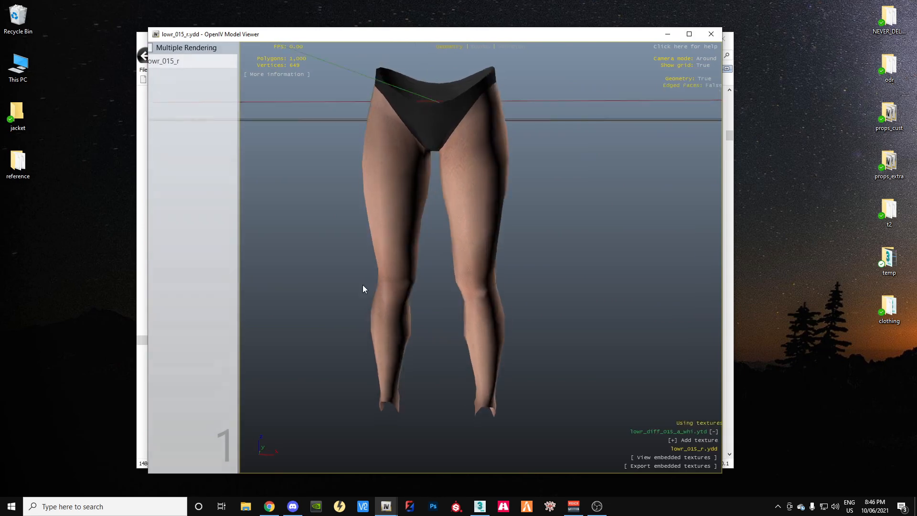
left_click(713, 36)
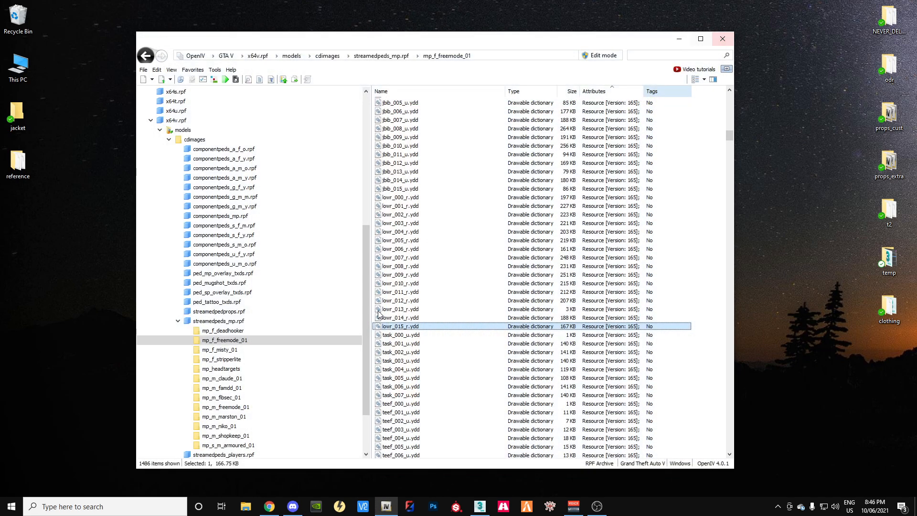
right_click(397, 328)
left_click(457, 377)
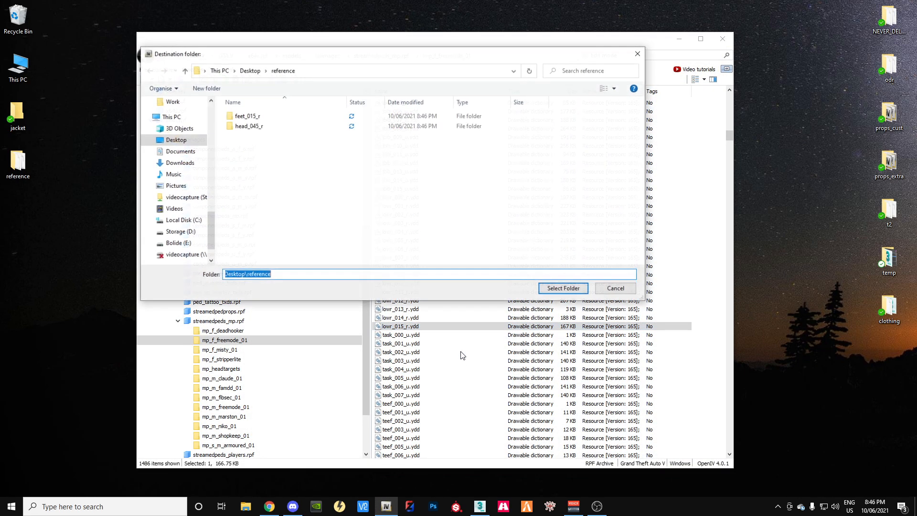
left_click(563, 286)
Preview the torso model uppr_015_r.ydd and export it to openFormats (.odd) in the reference folder
scroll(509, 303, "down", 8)
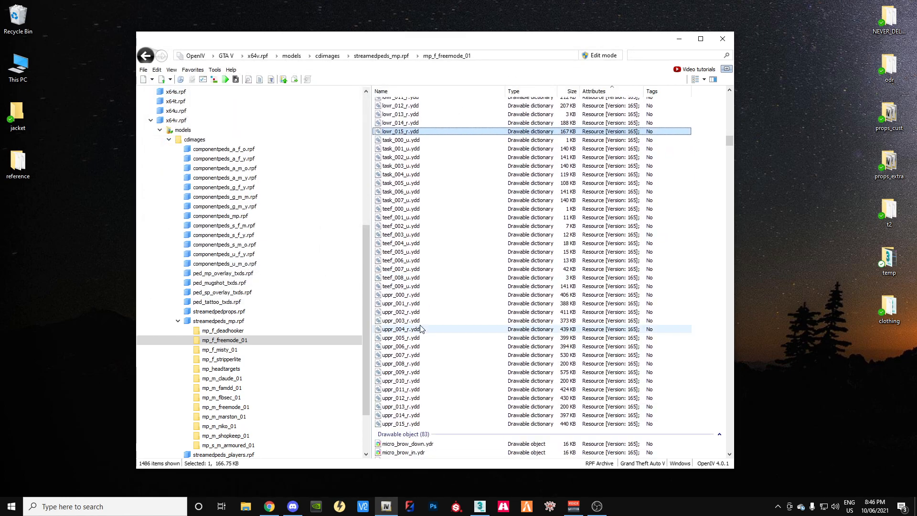
left_click(402, 423)
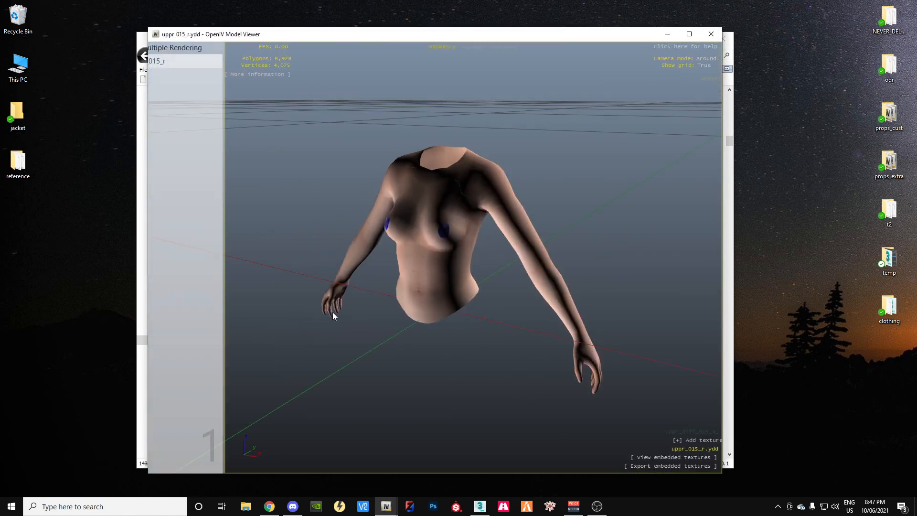
left_click_drag(348, 313, 583, 213)
left_click(720, 35)
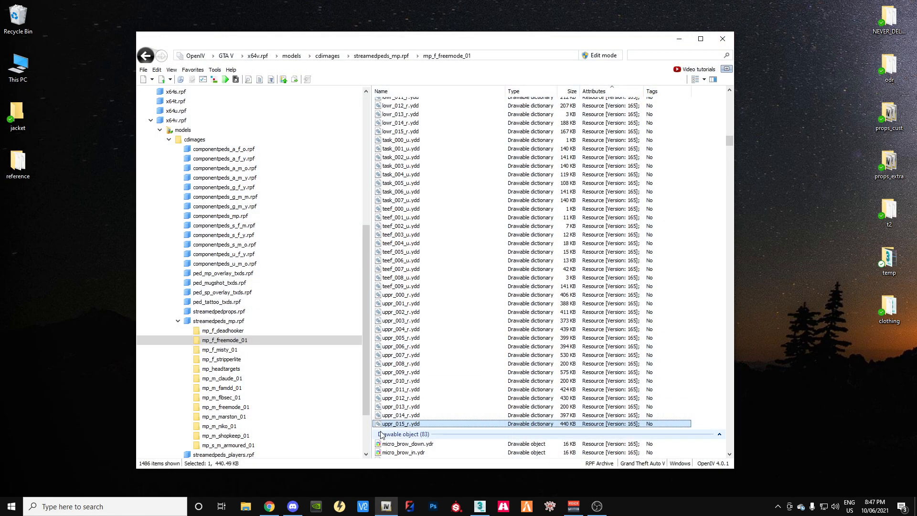
right_click(395, 425)
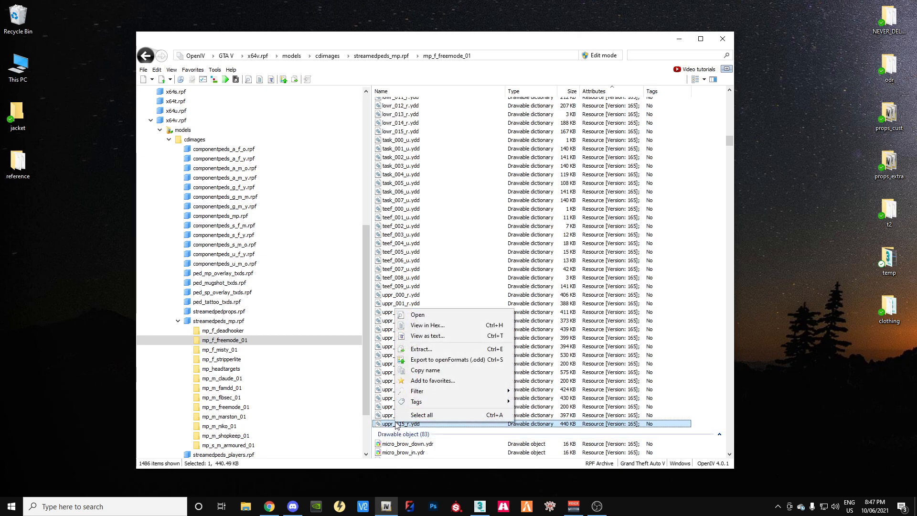
left_click(449, 360)
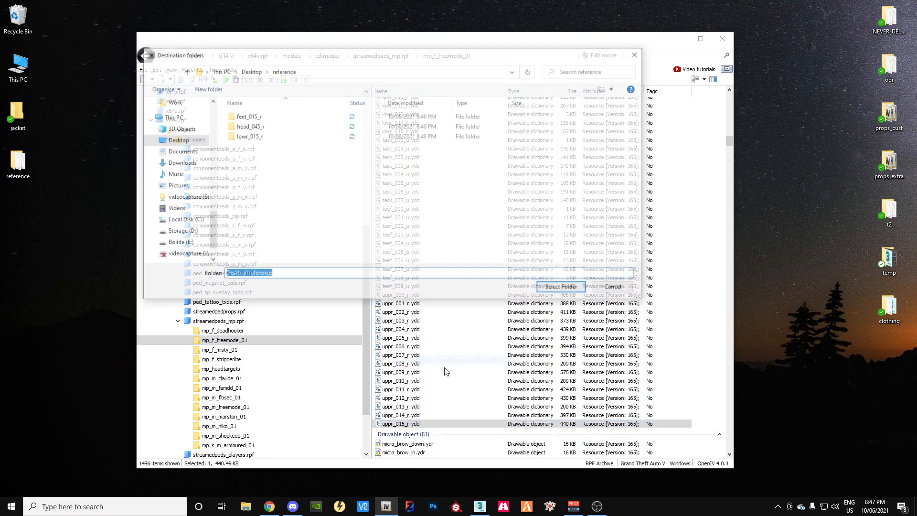
left_click(575, 288)
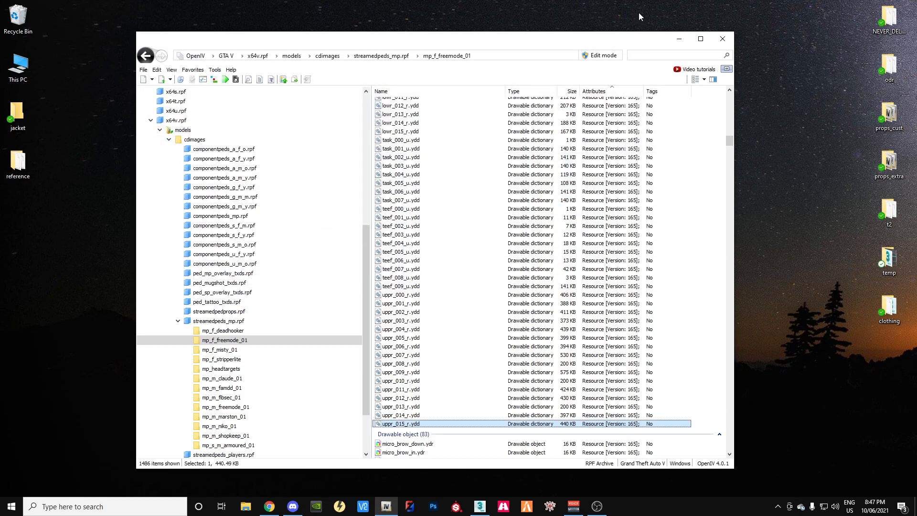
Switch to 3ds Max and import the exported feet, head, leg and torso models with GIMS Evo, using the reference folder for external textures
left_click(678, 41)
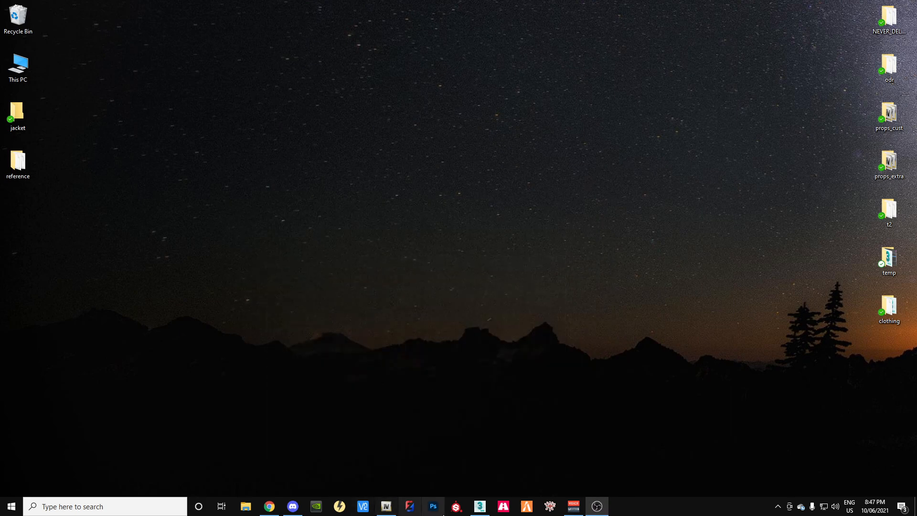
left_click(479, 506)
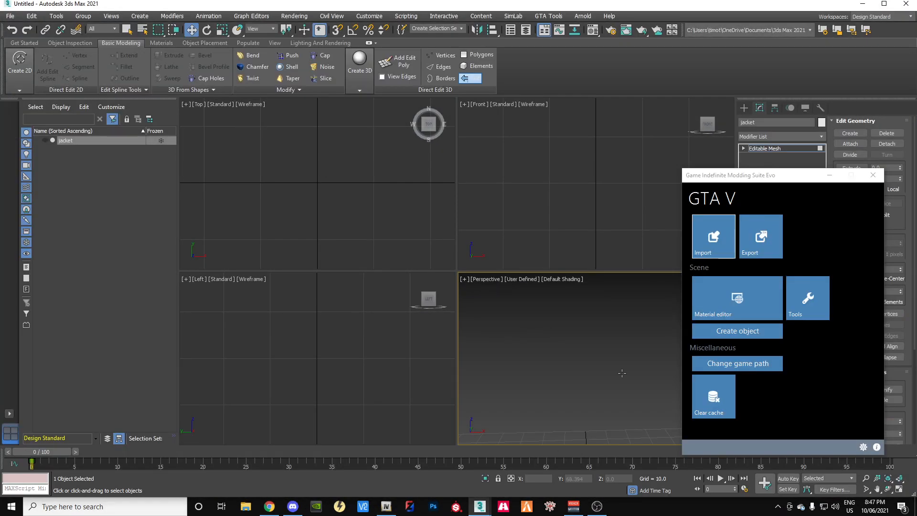
left_click_drag(740, 176, 475, 100)
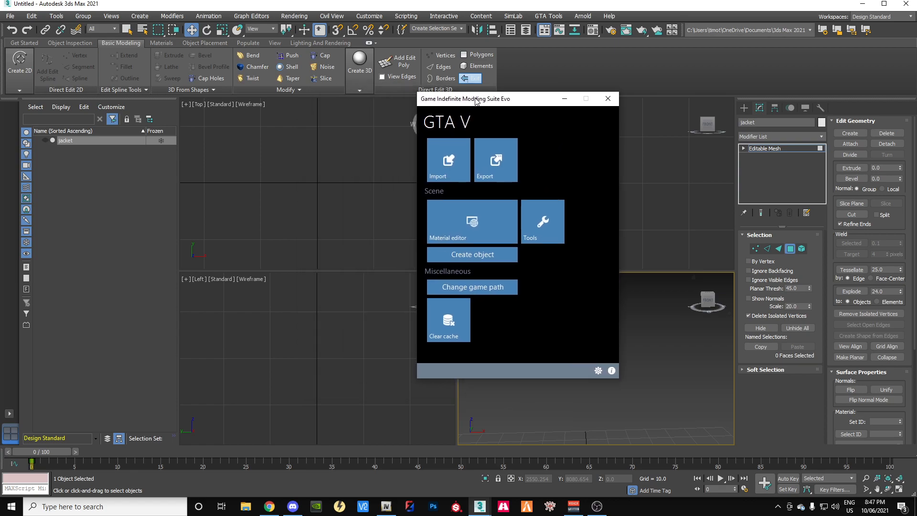
left_click(460, 173)
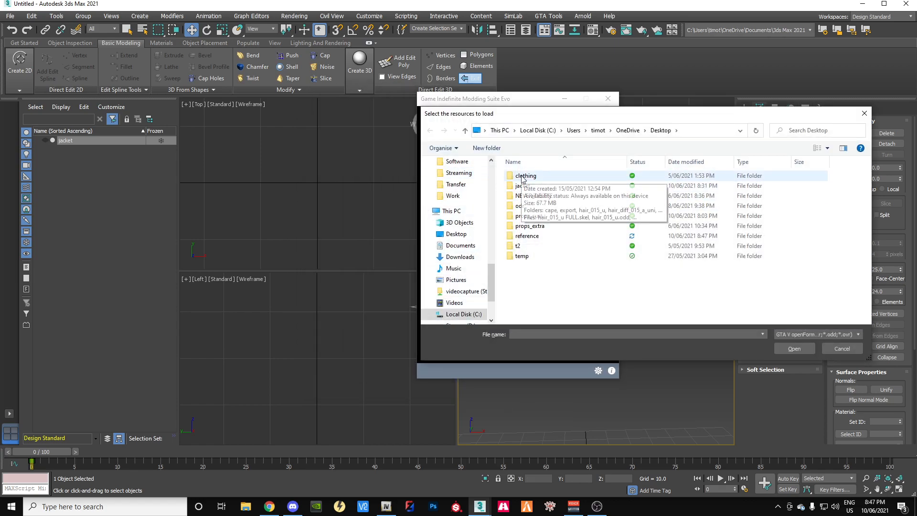
double_click(525, 236)
left_click_drag(537, 275, 525, 214)
left_click(793, 348)
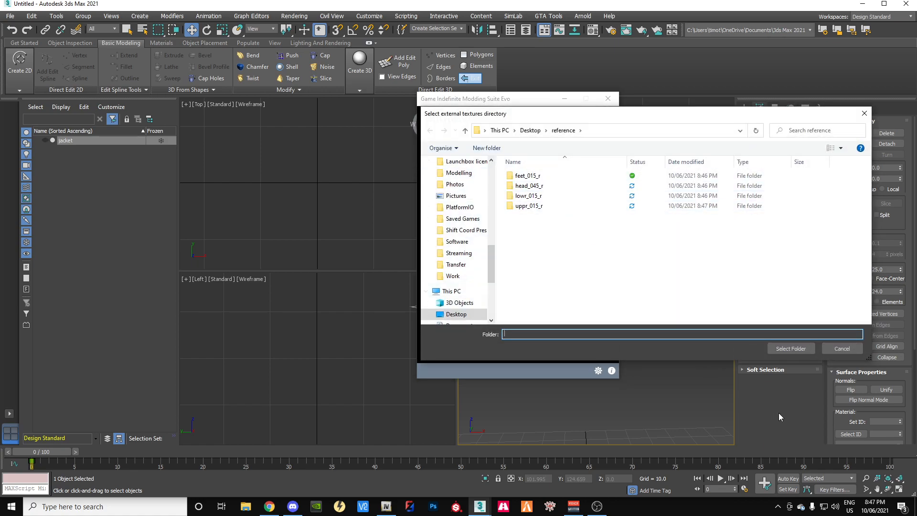
left_click(790, 349)
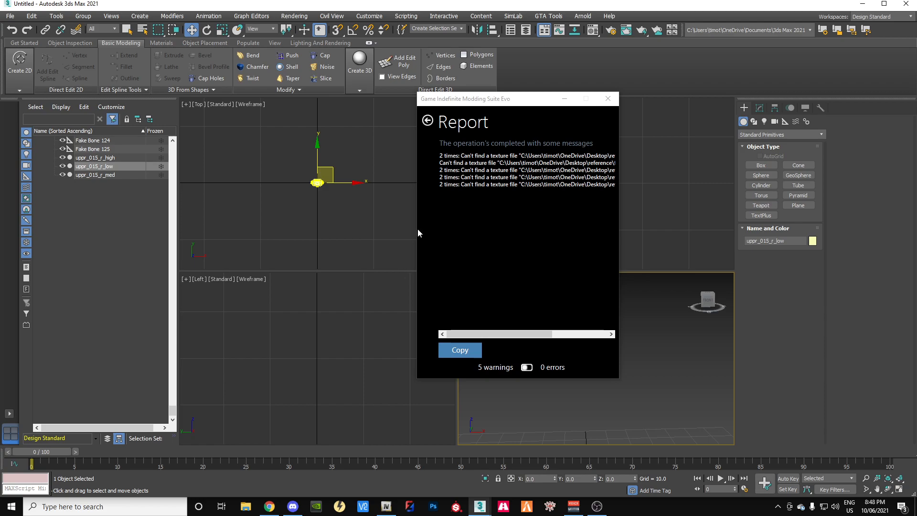
left_click(428, 121)
left_click(608, 98)
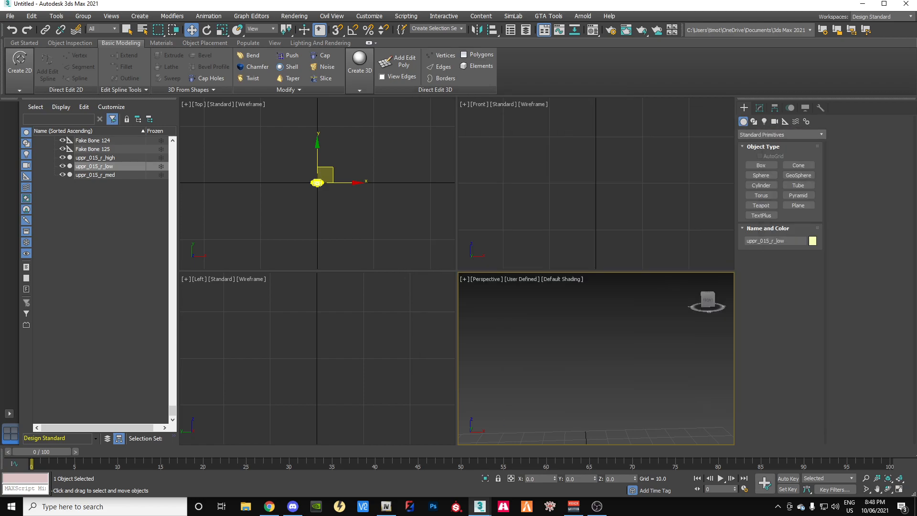
Expand the feet_015_r hierarchy and detach the feet_015_r_high mesh from it to the scene root
scroll(174, 221, "up", 20)
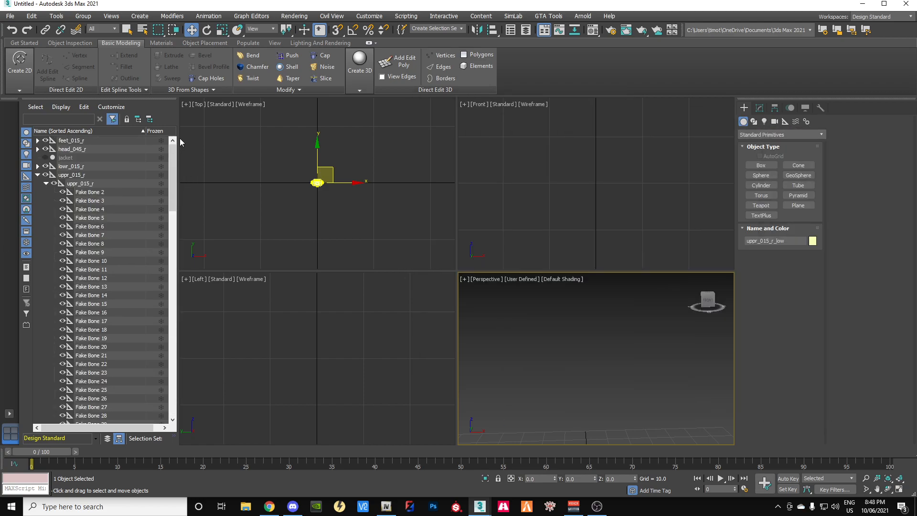
left_click(37, 140)
left_click(45, 149)
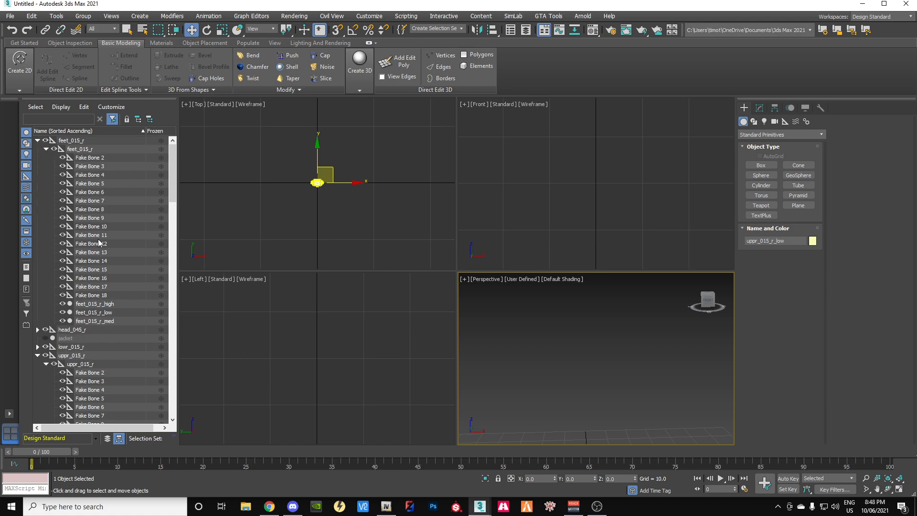
left_click(95, 304)
scroll(96, 308, "up", 4)
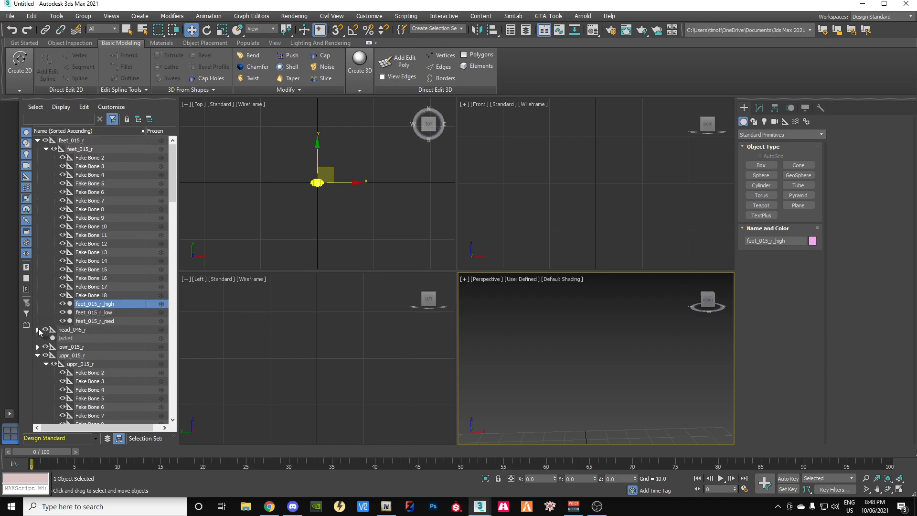
left_click(38, 355)
left_click_drag(87, 306, 50, 386)
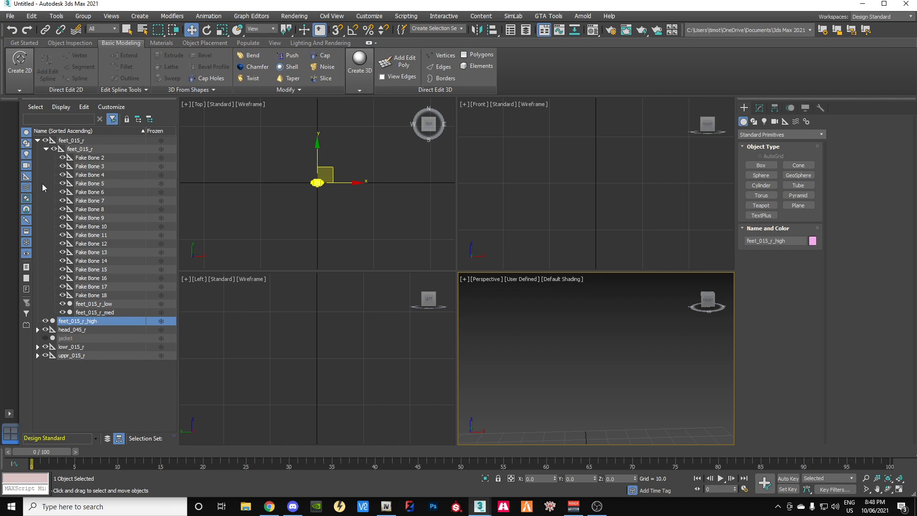
Delete the remaining feet_015_r hierarchy with its fake bones and the low and med meshes
double_click(71, 142)
right_click(98, 145)
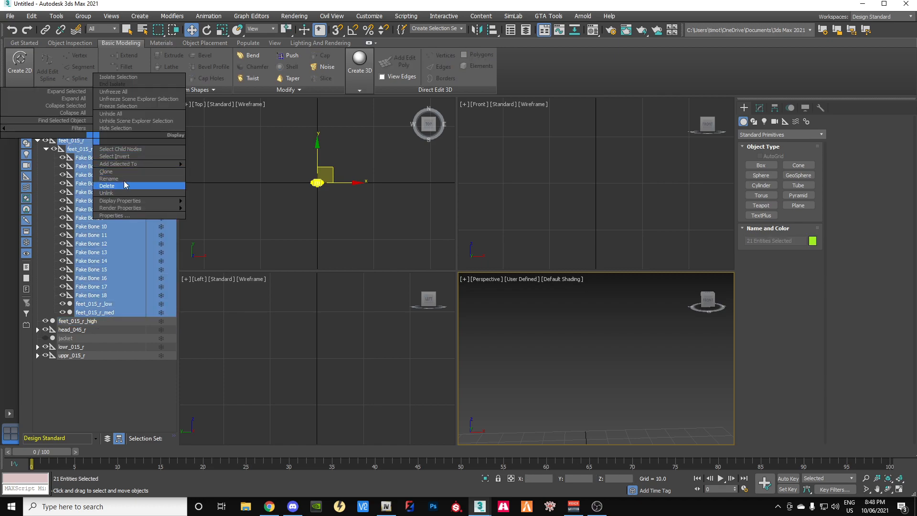
left_click(99, 185)
key("Delete")
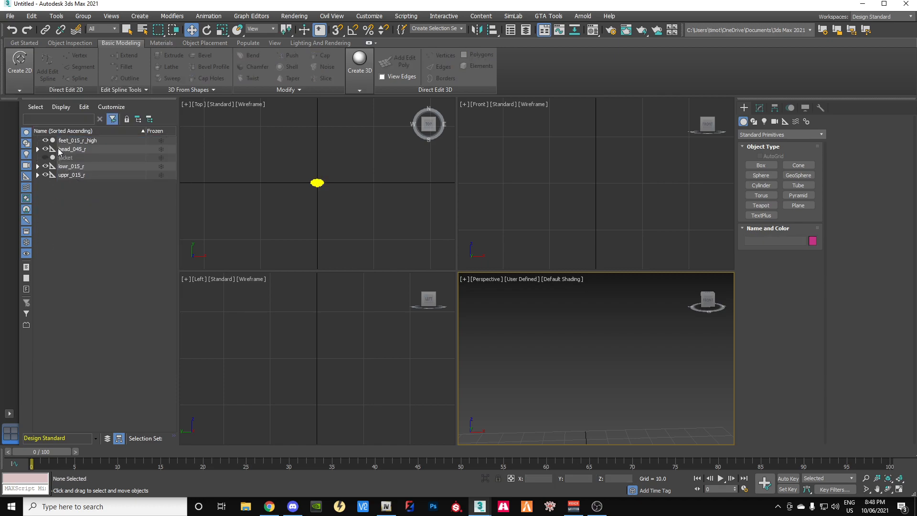
Expand all hierarchies, look through the head_045_r skeleton, and move the head_045_r_med mesh out of it onto feet_015_r_high
left_click(71, 149)
right_click(95, 149)
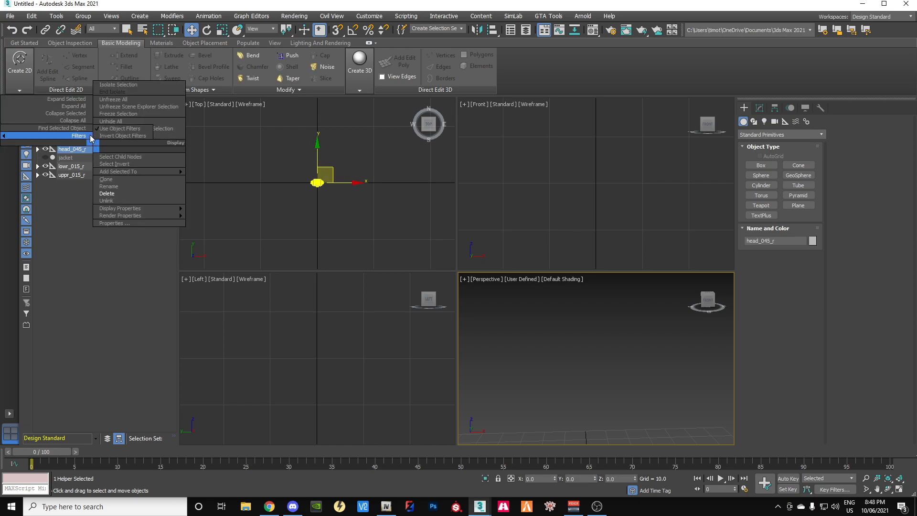
left_click(72, 106)
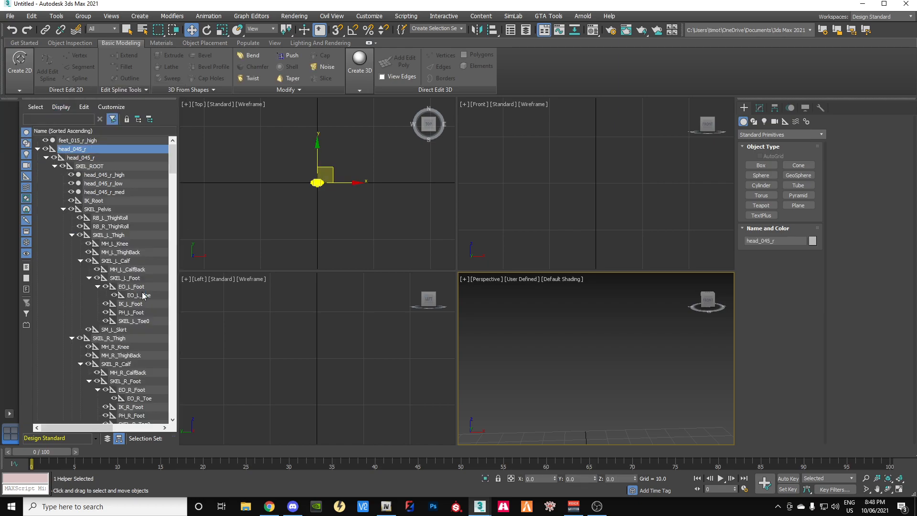
scroll(144, 299, "down", 9)
scroll(144, 297, "down", 15)
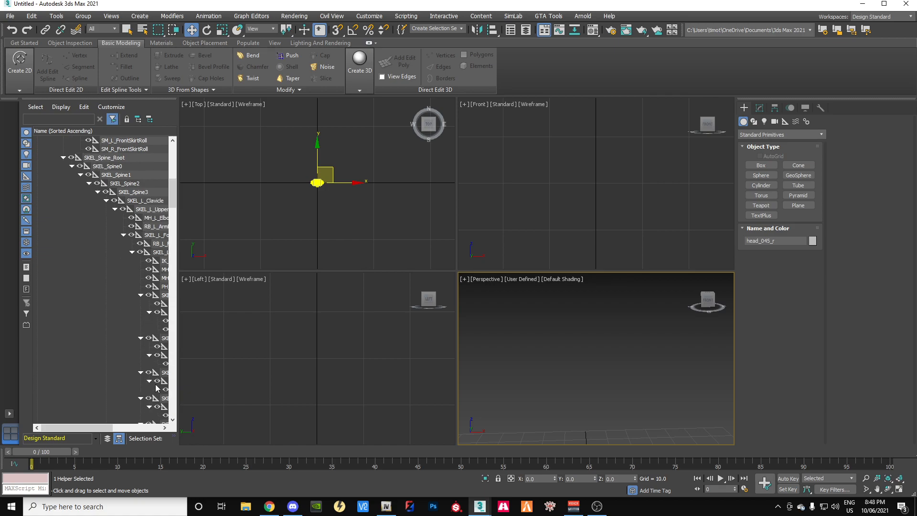
scroll(144, 393, "down", 5)
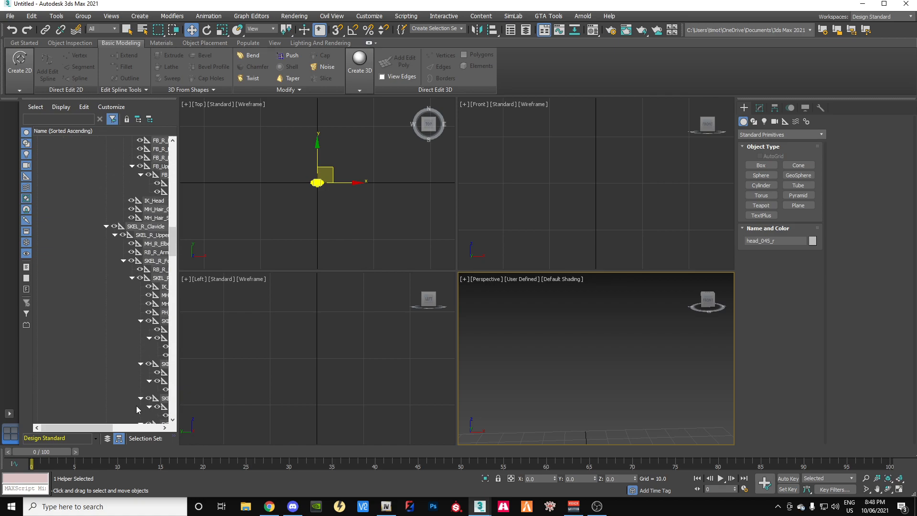
left_click_drag(99, 428, 130, 428)
scroll(101, 351, "up", 8)
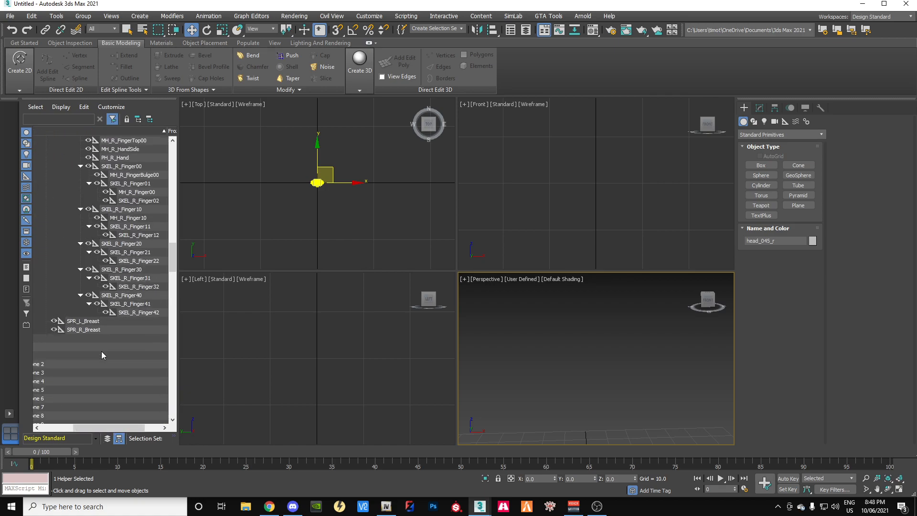
scroll(99, 351, "up", 12)
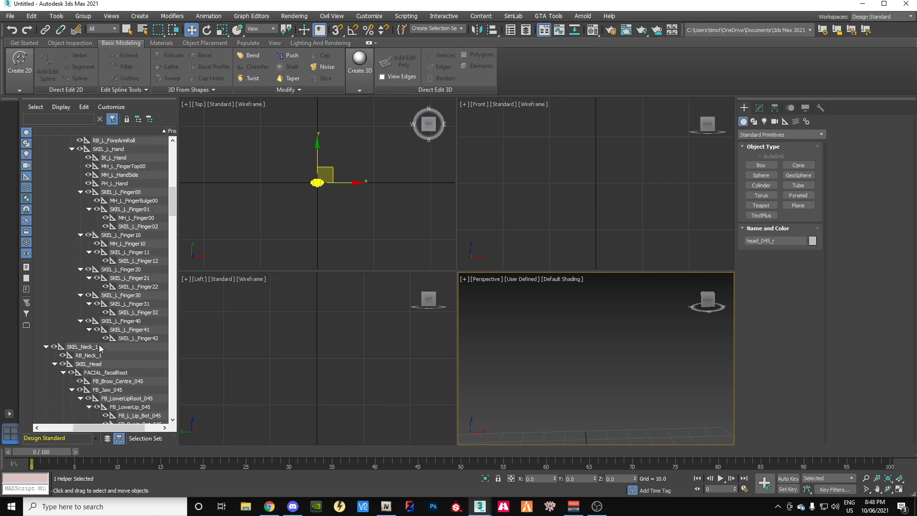
scroll(99, 346, "up", 4)
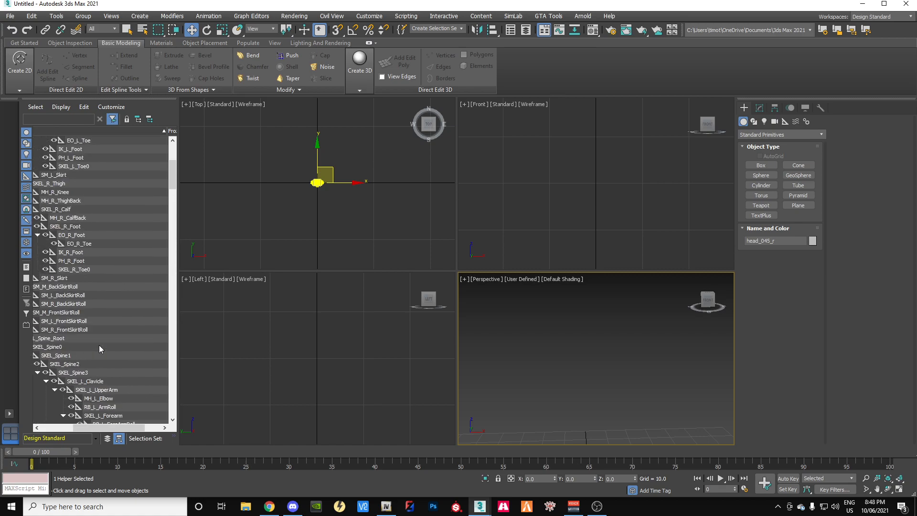
left_click_drag(112, 424, 91, 425)
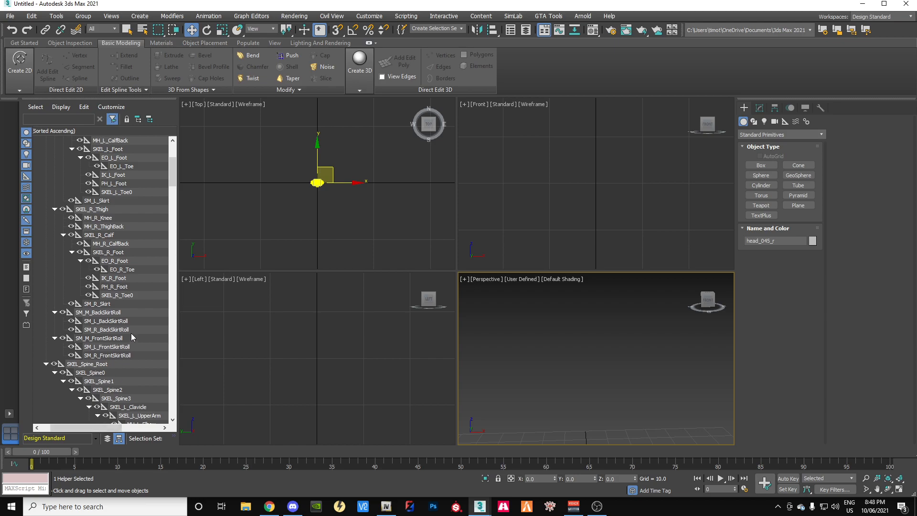
scroll(125, 345, "up", 5)
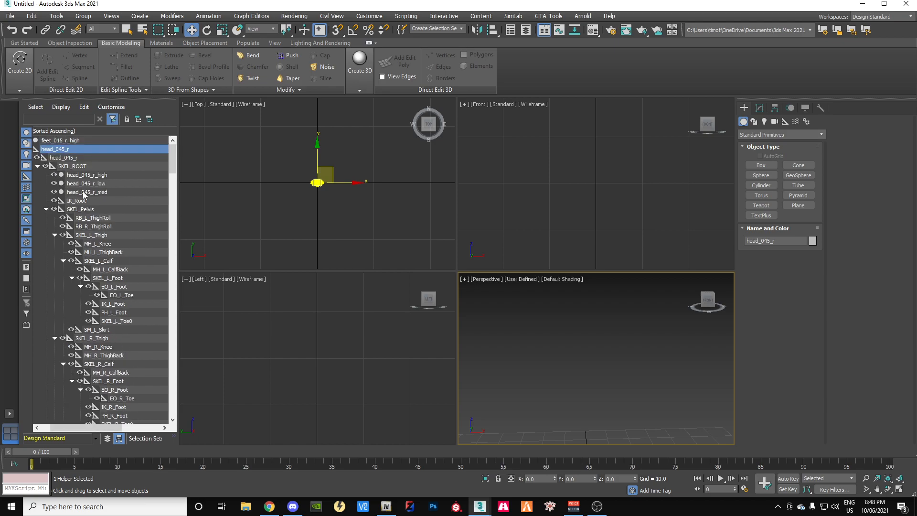
left_click_drag(83, 194, 75, 146)
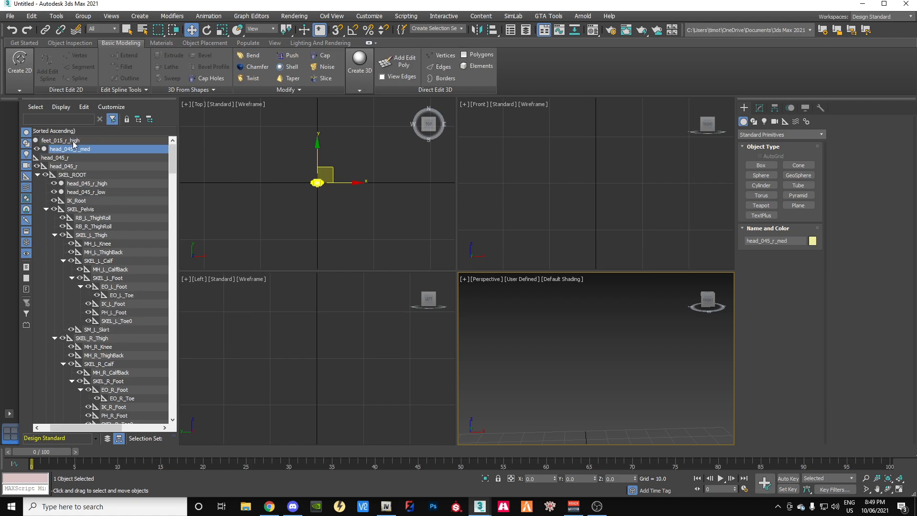
Delete the remaining head_045_r hierarchy with its skeleton and the high and low meshes
left_click(36, 166)
left_click_drag(89, 426, 76, 426)
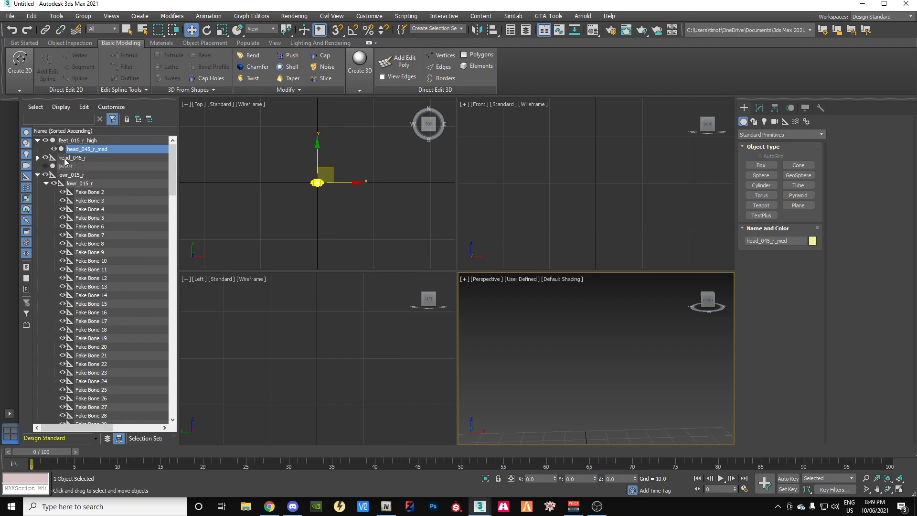
double_click(71, 157)
right_click(94, 153)
left_click(117, 200)
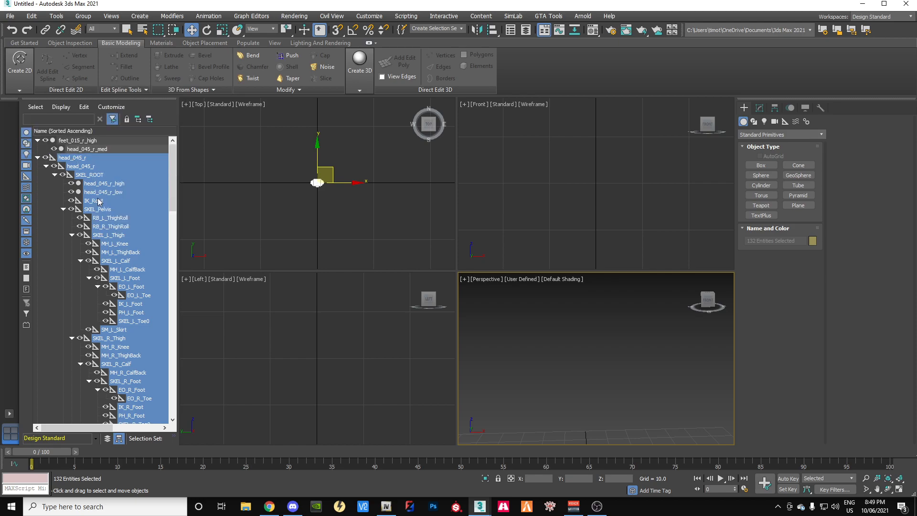
Expand the lowr_015_r hierarchy and detach the lowr_015_r_high mesh from it to the scene root
left_click(75, 161)
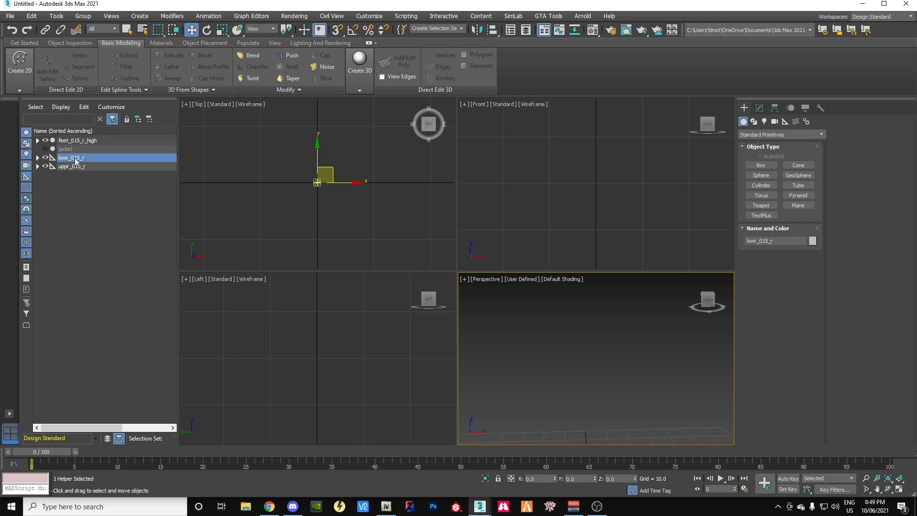
right_click(96, 159)
left_click(37, 158)
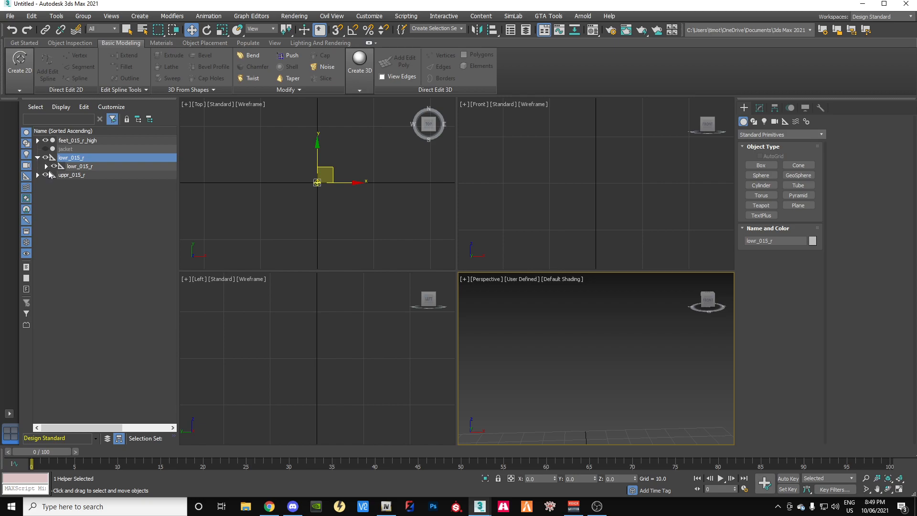
left_click(46, 166)
scroll(105, 262, "down", 5)
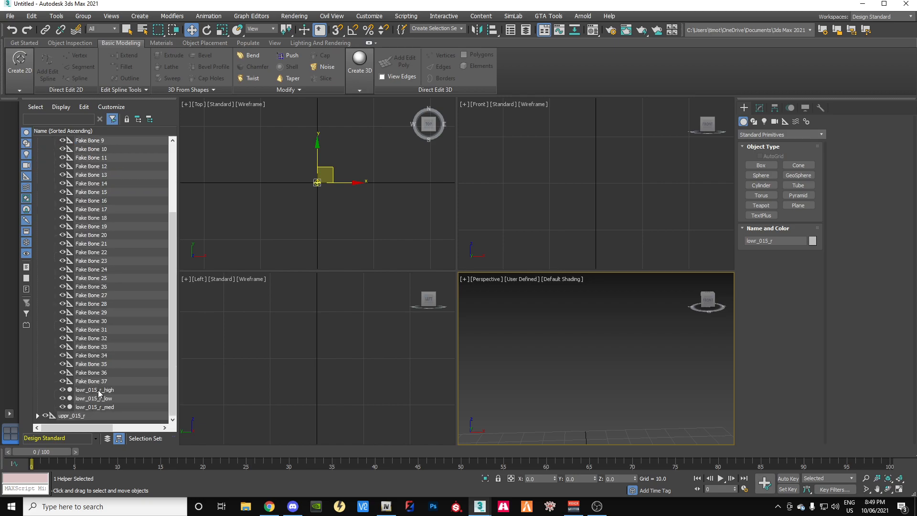
left_click_drag(99, 392, 87, 421)
scroll(82, 329, "up", 4)
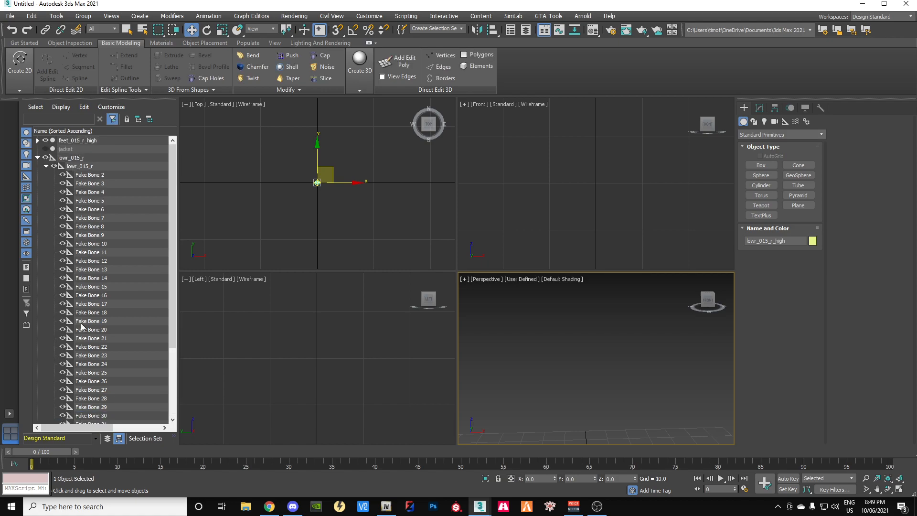
Delete the remaining lowr_015_r hierarchy with its fake bones and the low and med meshes
double_click(93, 157)
right_click(95, 158)
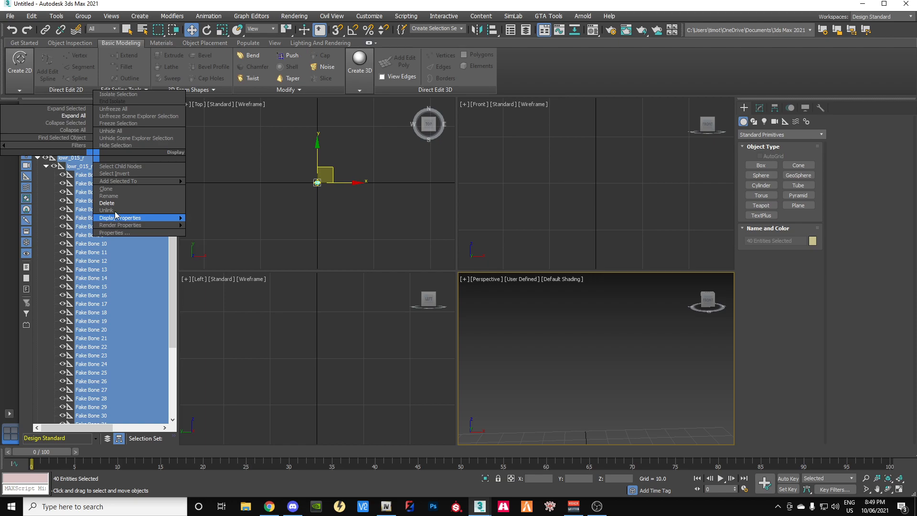
left_click(106, 203)
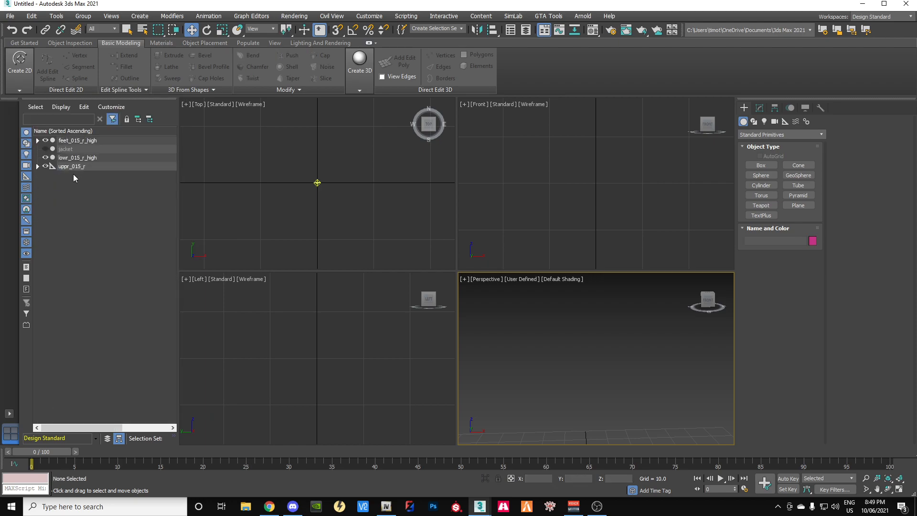
Expand the uppr_015_r hierarchy and detach the uppr_015_r_high mesh from it to the scene root
left_click(38, 167)
left_click(47, 175)
scroll(99, 301, "down", 20)
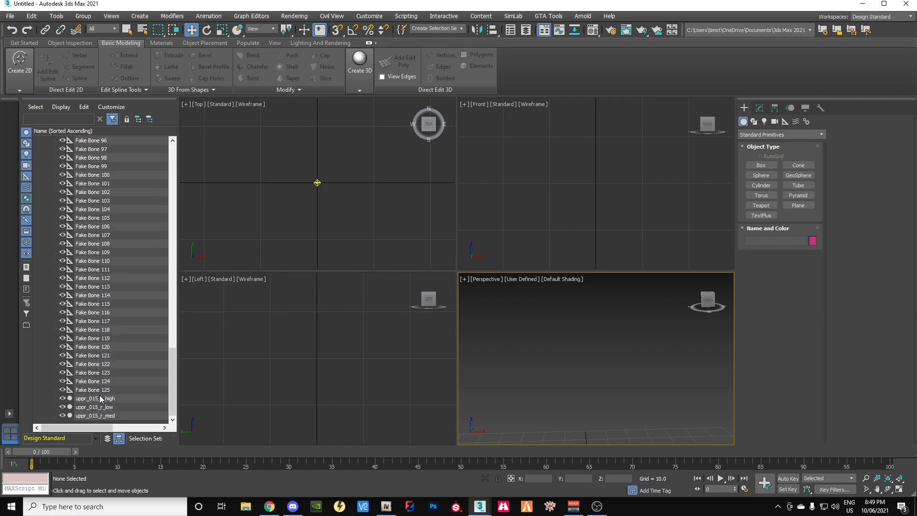
left_click(98, 397)
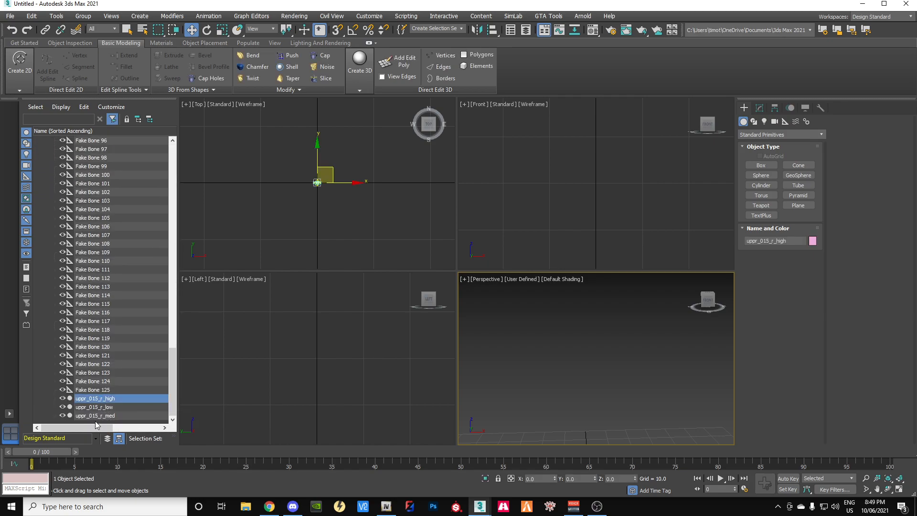
scroll(81, 311, "up", 20)
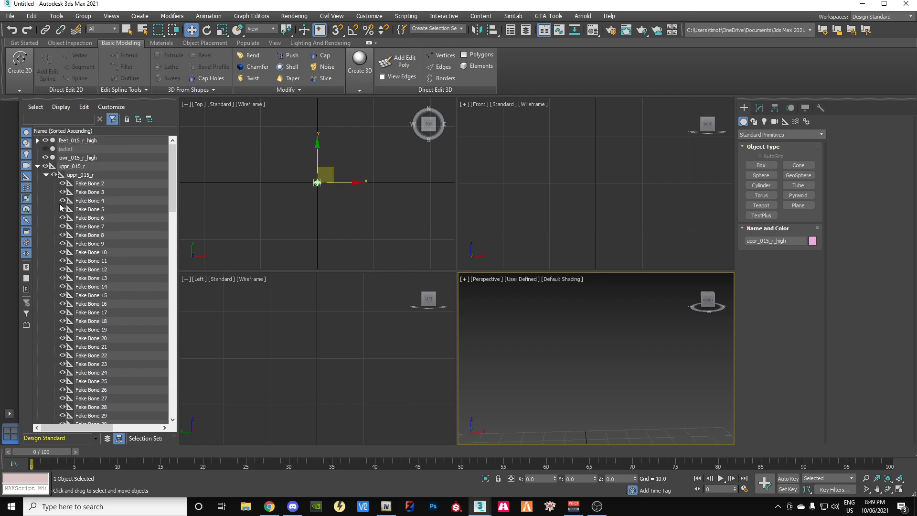
Delete the remaining uppr_015_r hierarchy with its fake bones and leftover meshes
double_click(73, 166)
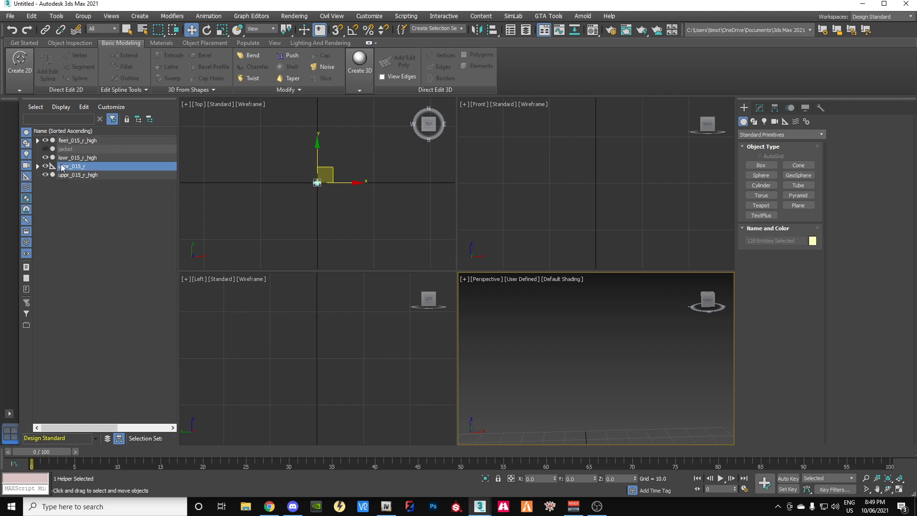
right_click(95, 167)
left_click(134, 218)
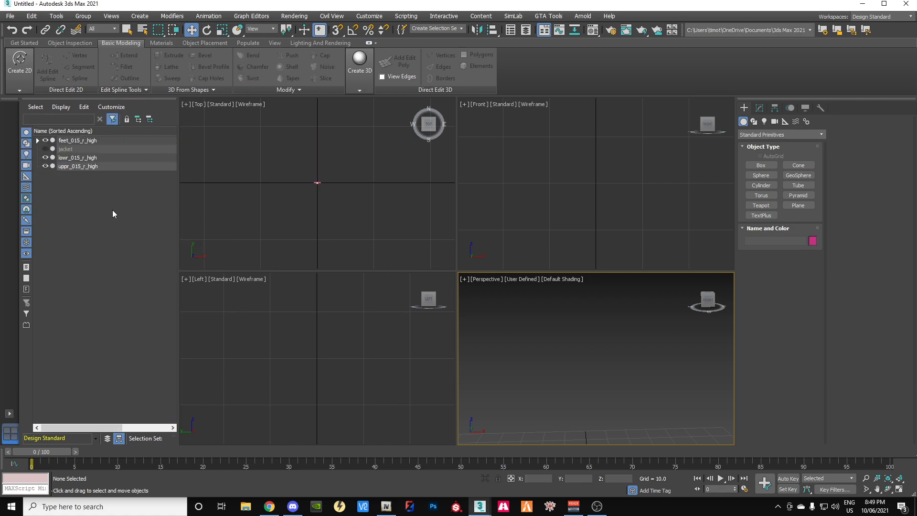
Expand feet_015_r_high and detach the head_045_r_med mesh from it to the scene root
left_click(38, 141)
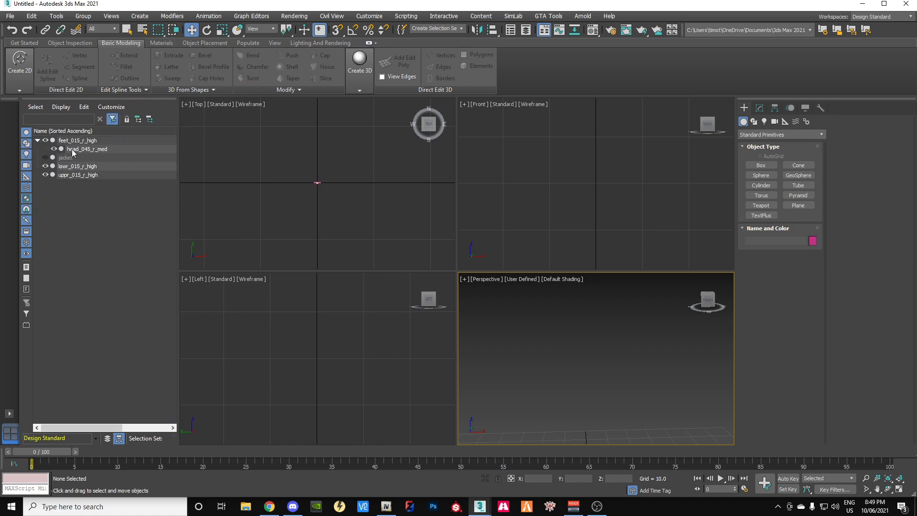
left_click_drag(79, 150, 52, 210)
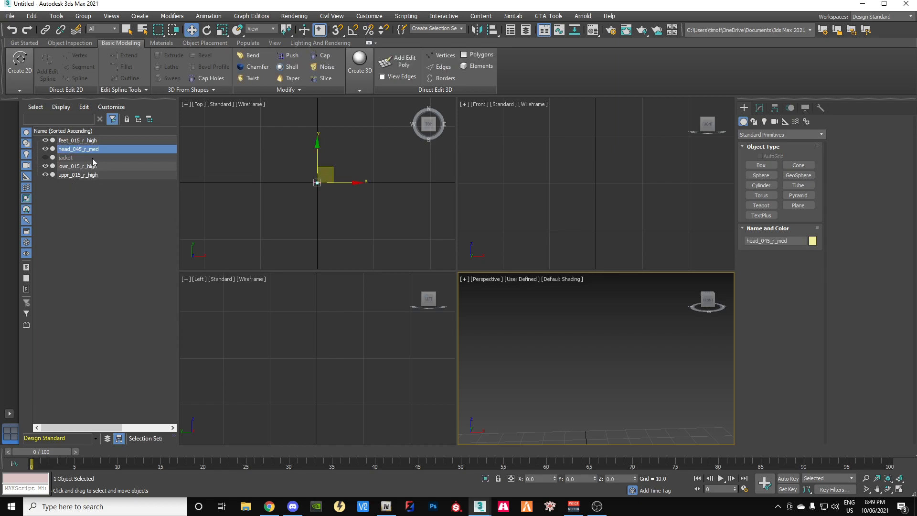
Check the feet, head, lower and upper meshes one by one and examine the assembled body in the perspective view
left_click(74, 142)
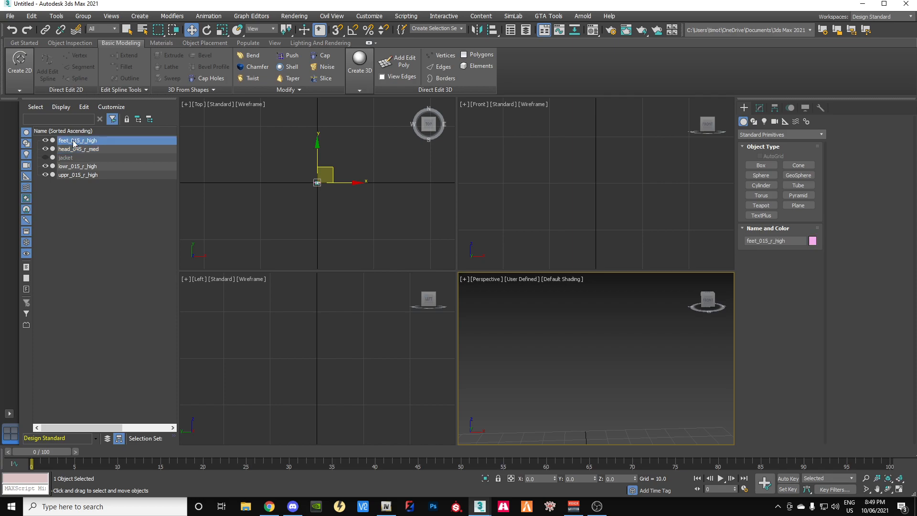
left_click(79, 150)
left_click(80, 142)
left_click(84, 150)
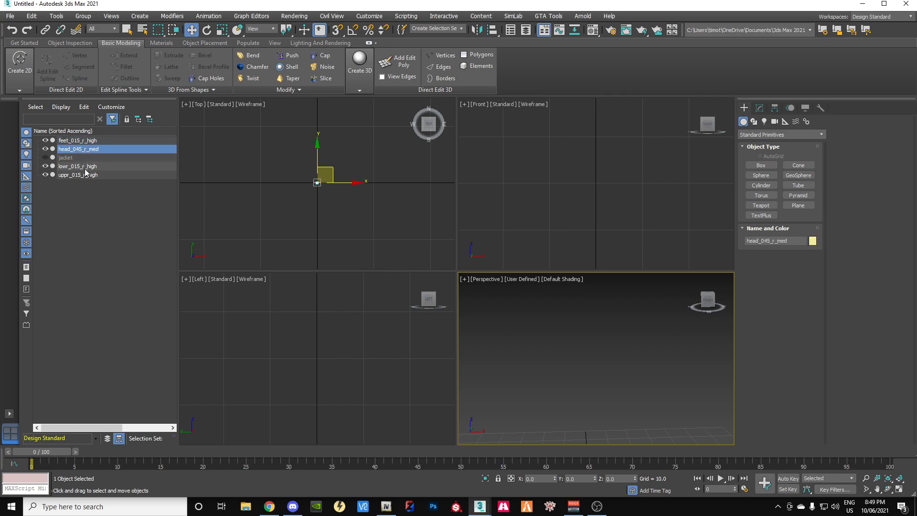
left_click(86, 171)
left_click(86, 176)
left_click(87, 166)
left_click(91, 149)
left_click(92, 141)
scroll(718, 332, "down", 5)
scroll(649, 427, "up", 4)
scroll(603, 356, "up", 8)
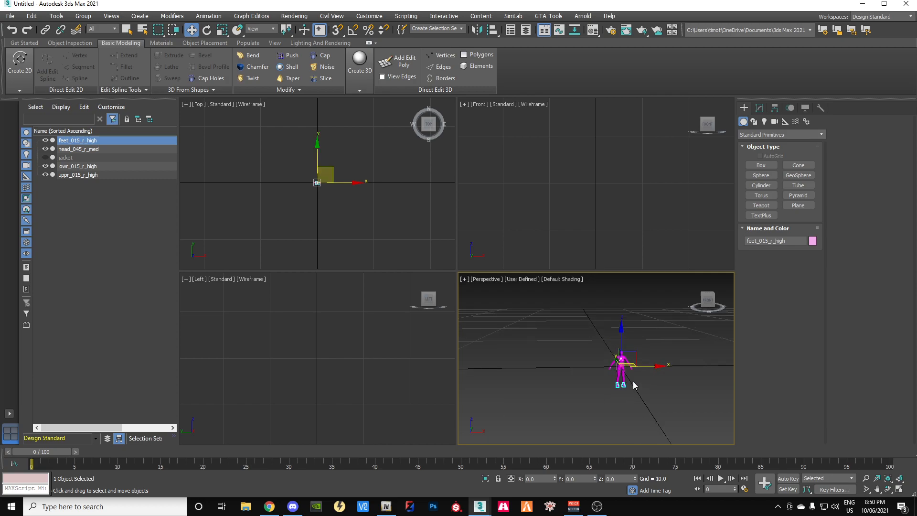
left_click_drag(707, 300, 573, 301)
middle_click_drag(625, 354, 590, 351, "alt")
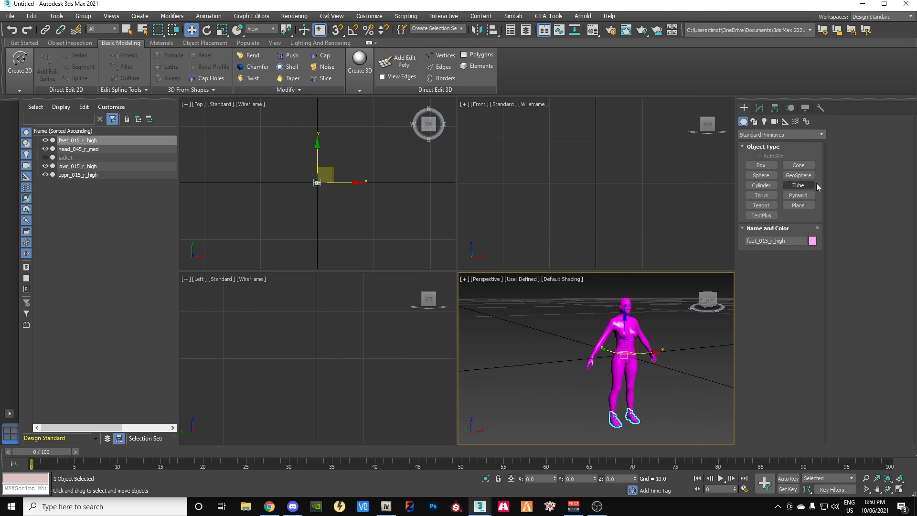
Attach head_045_r_med, lowr_015_r_high and uppr_015_r_high to the feet_015_r_high editable mesh, matching material IDs to material and condensing them
left_click(760, 109)
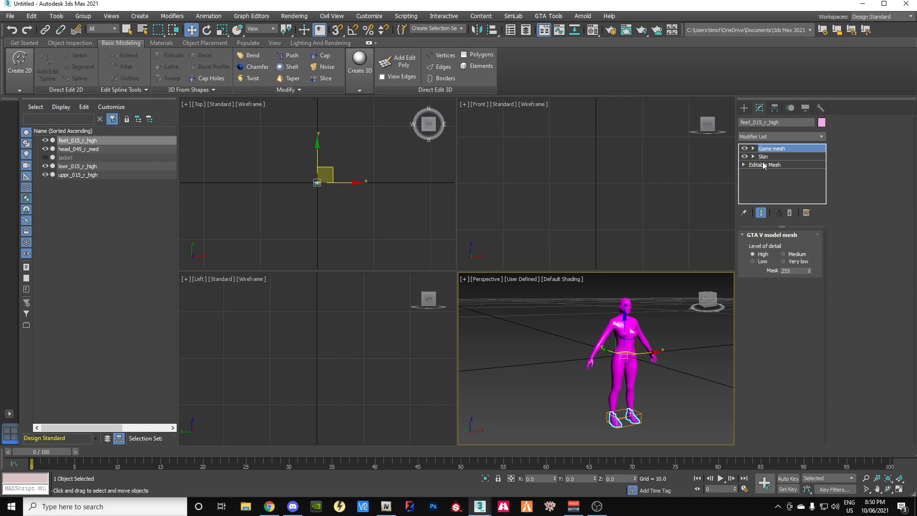
left_click(765, 166)
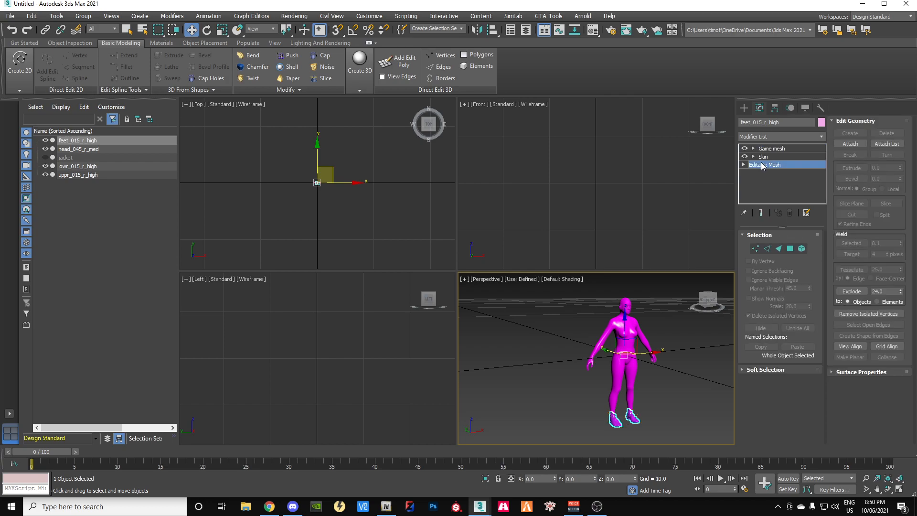
left_click(850, 145)
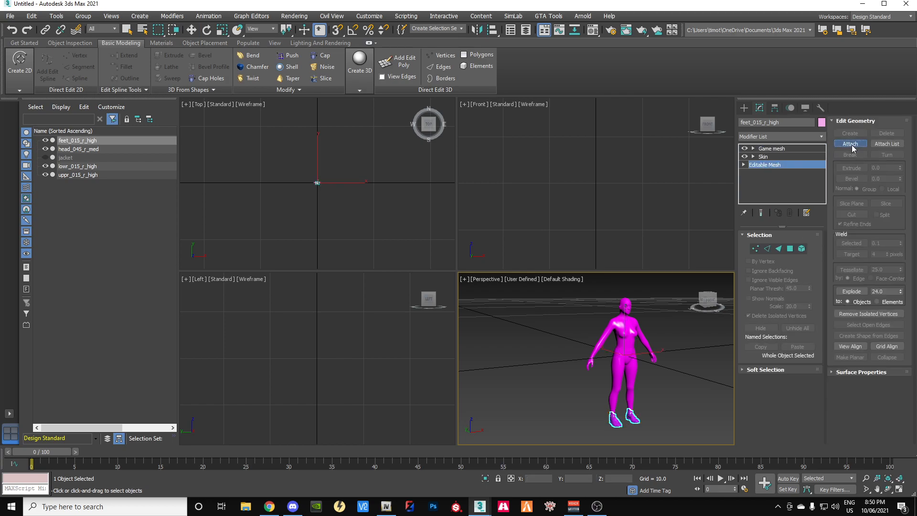
left_click(90, 150)
left_click(508, 239)
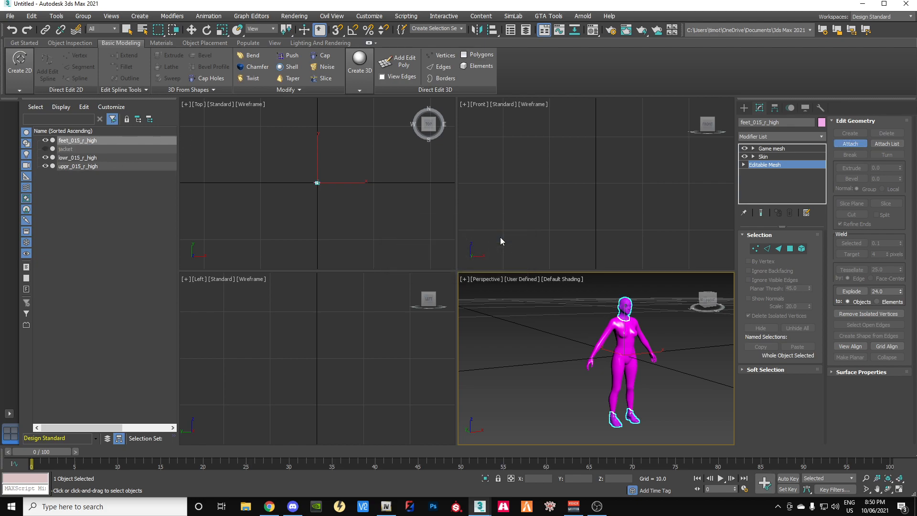
left_click(105, 157)
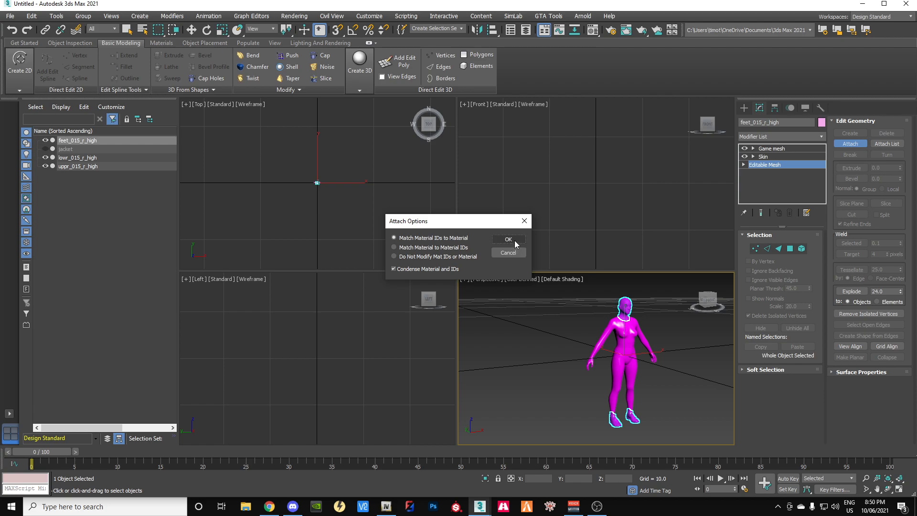
left_click(509, 239)
left_click(102, 157)
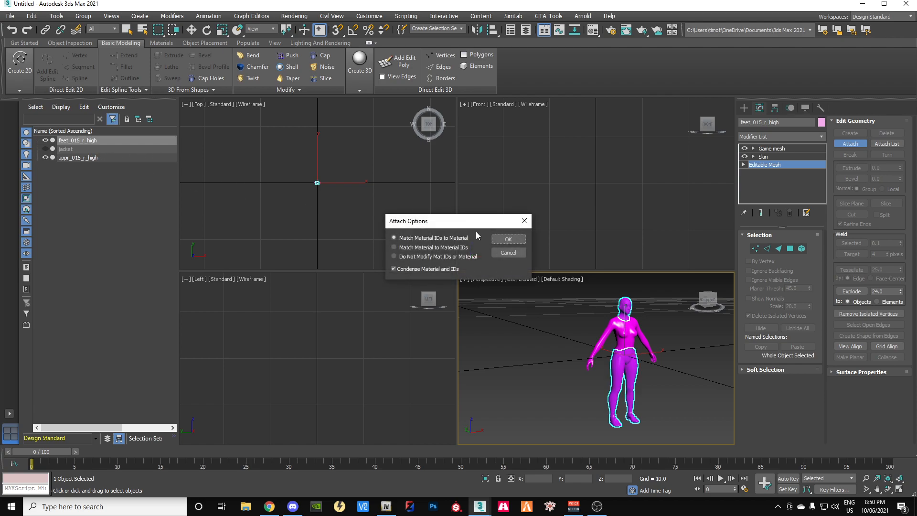
left_click(511, 240)
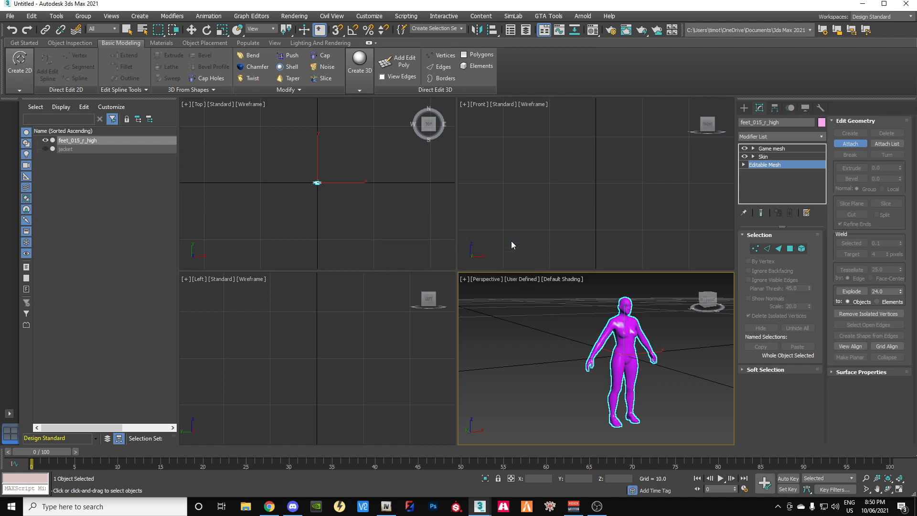
Remove the Game mesh and Skin modifiers from the combined body, leaving only the Editable Mesh
left_click(773, 148)
right_click(773, 148)
left_click(788, 160)
right_click(778, 149)
left_click(791, 167)
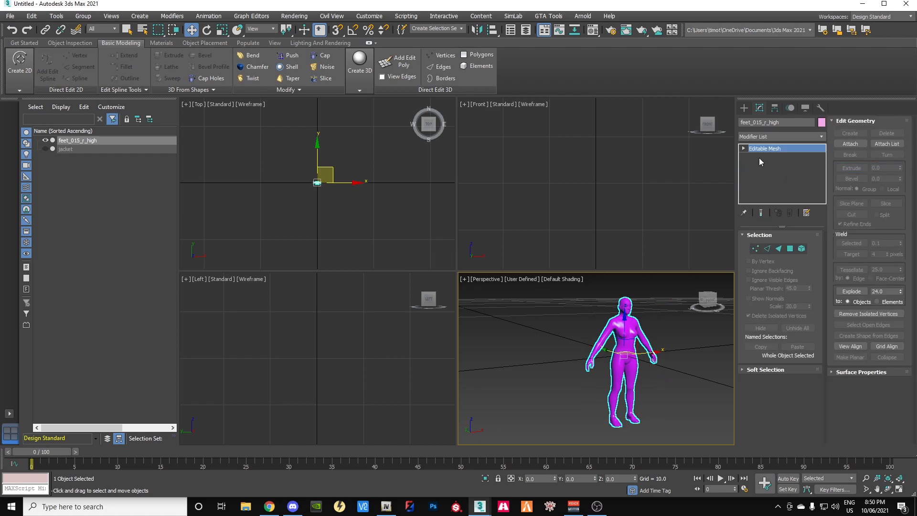
Rename the combined body mesh as female_ref
left_click_drag(709, 300, 680, 318)
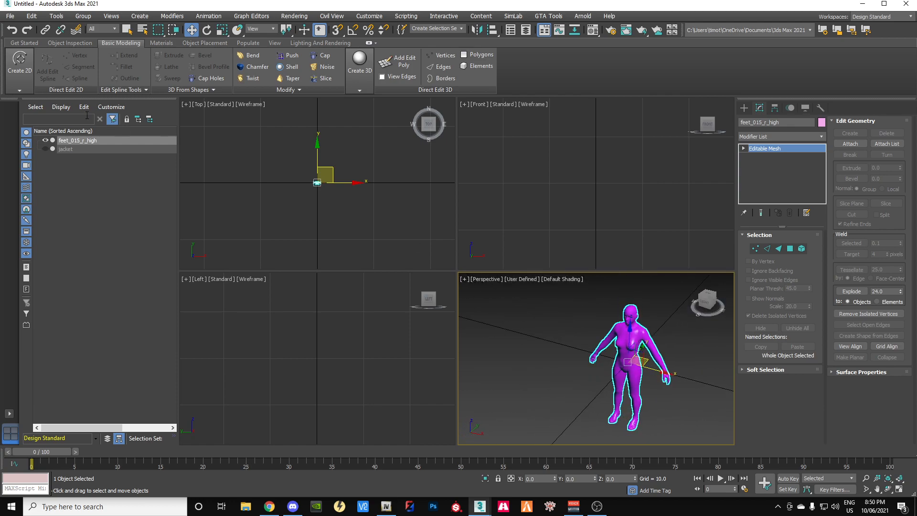
left_click(90, 139)
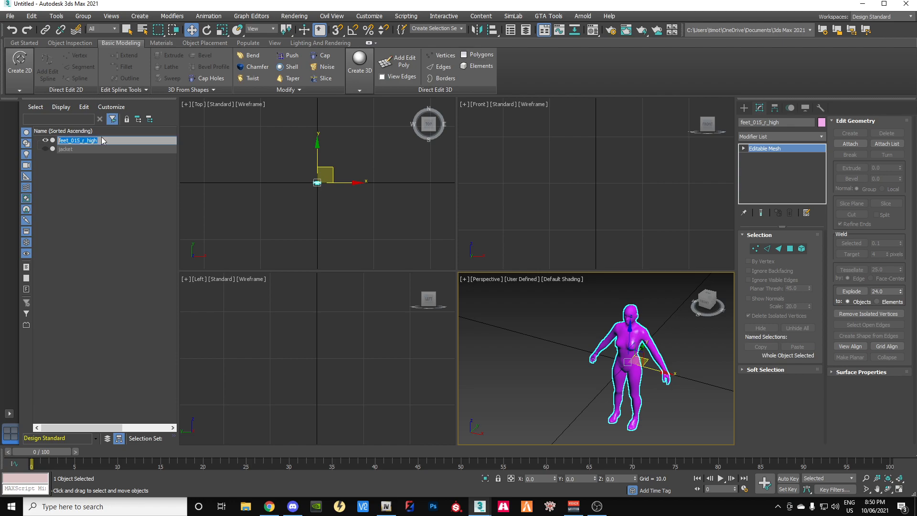
type("female_ref")
key("Return")
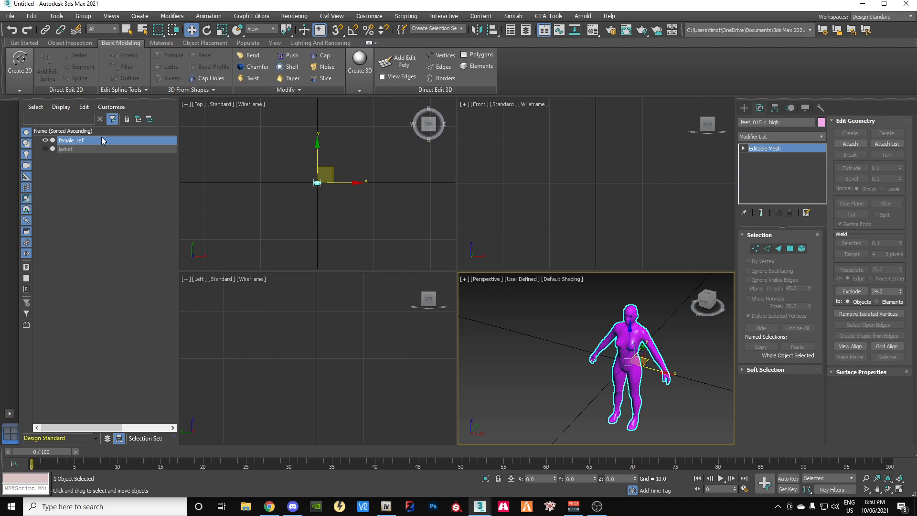
Export only the selected body mesh as an FBX file into the reference folder on the desktop, keeping the current export options
left_click(10, 18)
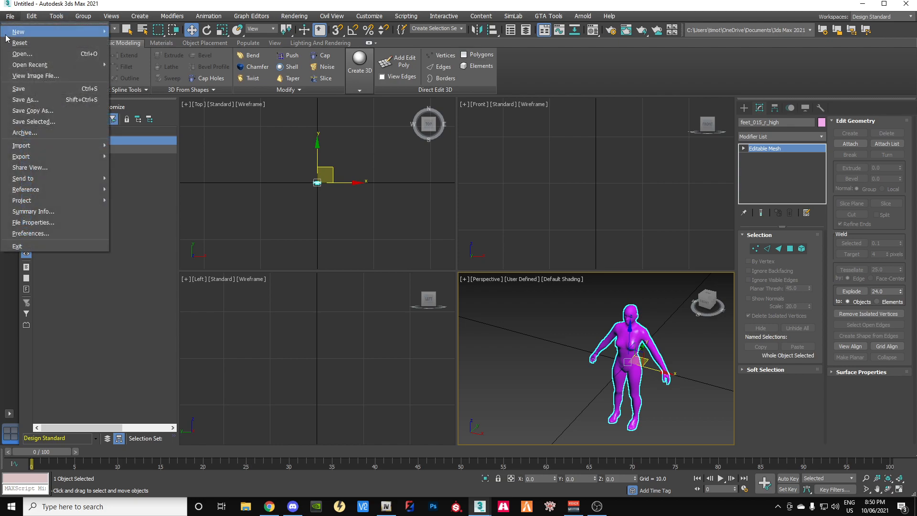
mouse_move(66, 153)
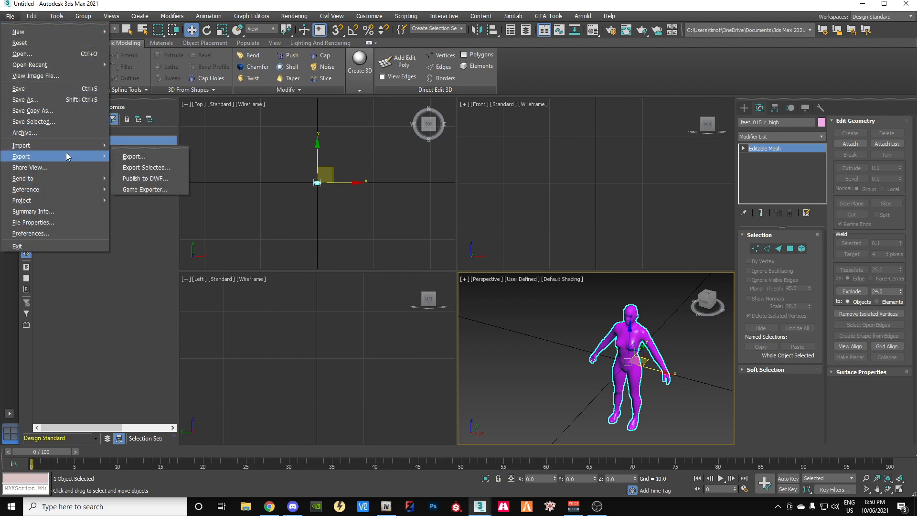
left_click(126, 170)
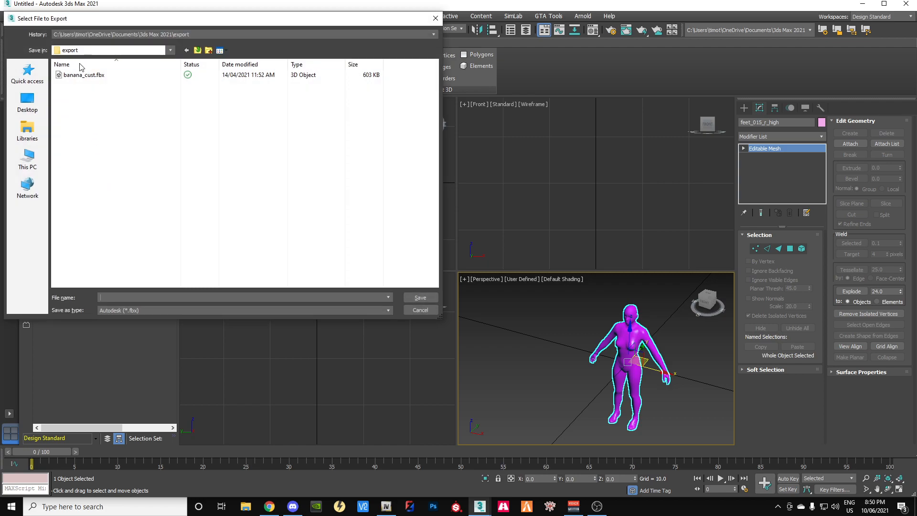
left_click(28, 113)
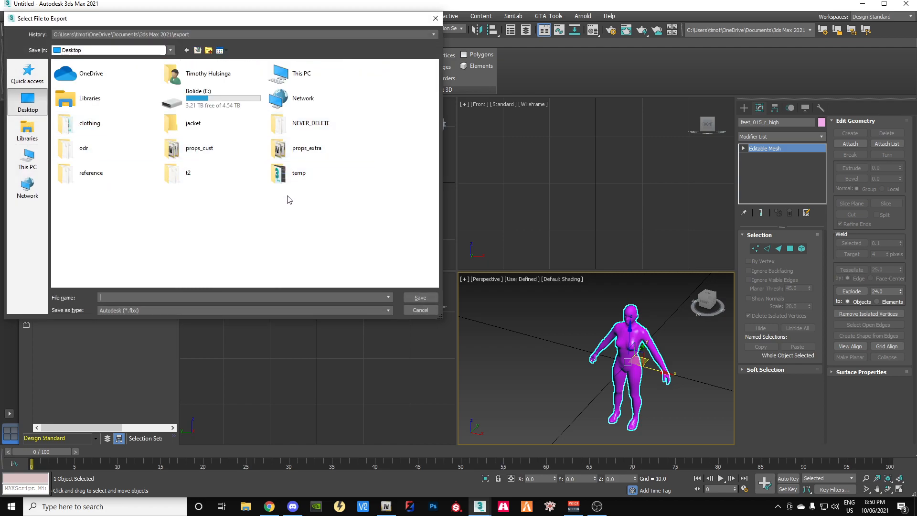
double_click(83, 178)
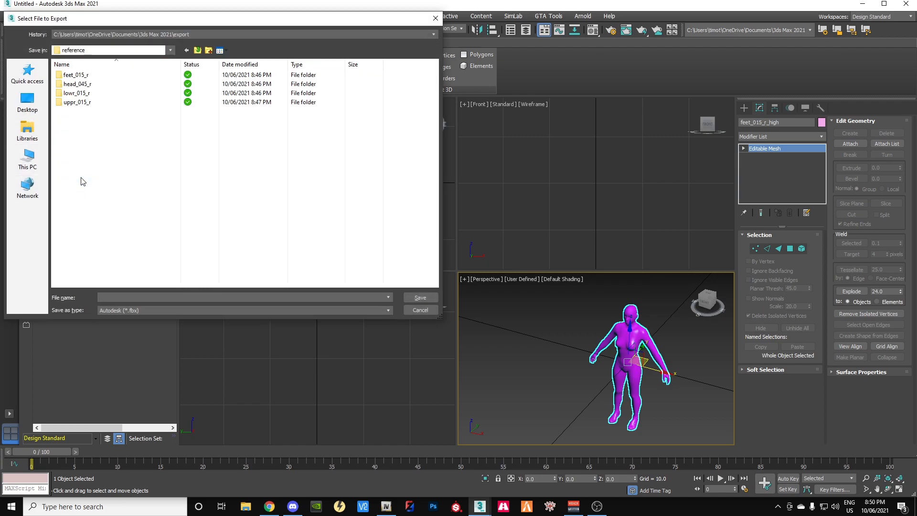
left_click(145, 300)
type("fema")
left_click(418, 296)
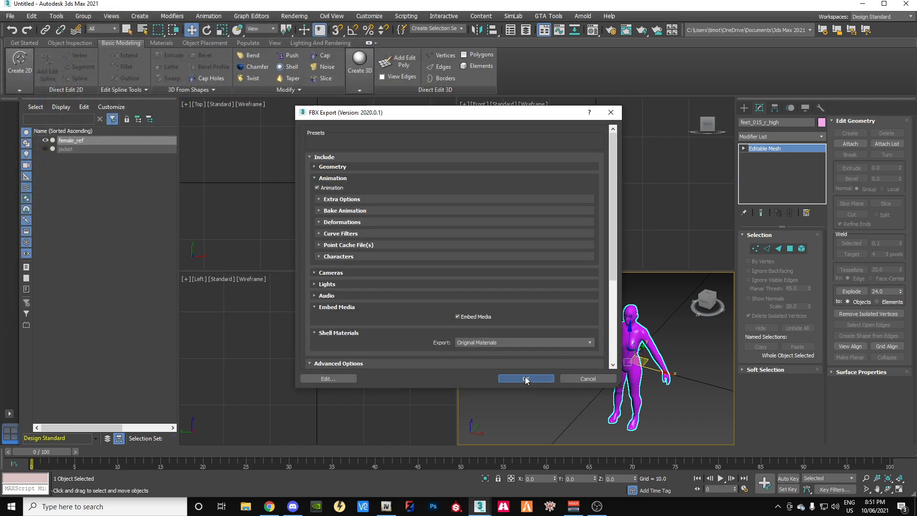
left_click(527, 378)
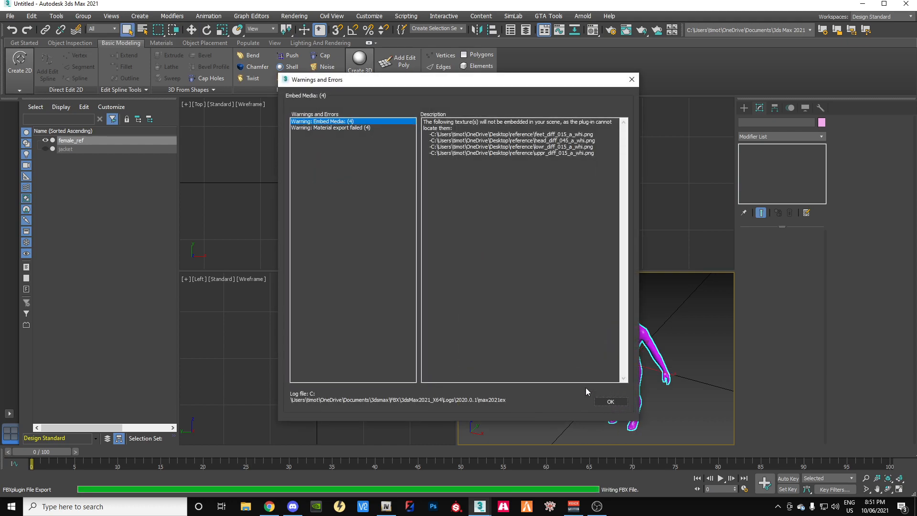
left_click(611, 402)
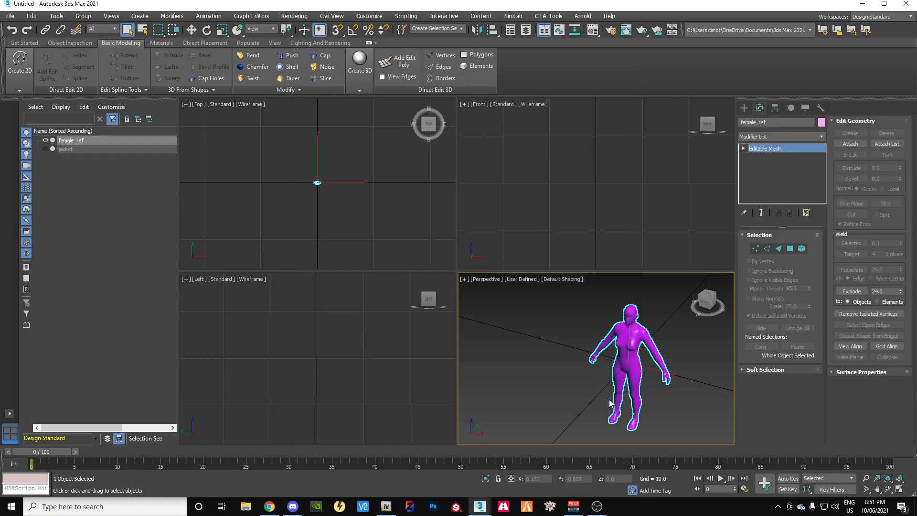
Hide the female_ref mesh in the scene and minimize the 3ds Max window
mouse_move(706, 302)
left_mouse_down()
mouse_move(677, 297)
mouse_move(711, 295)
mouse_move(659, 301)
mouse_move(707, 302)
mouse_move(671, 314)
mouse_move(706, 307)
left_mouse_up()
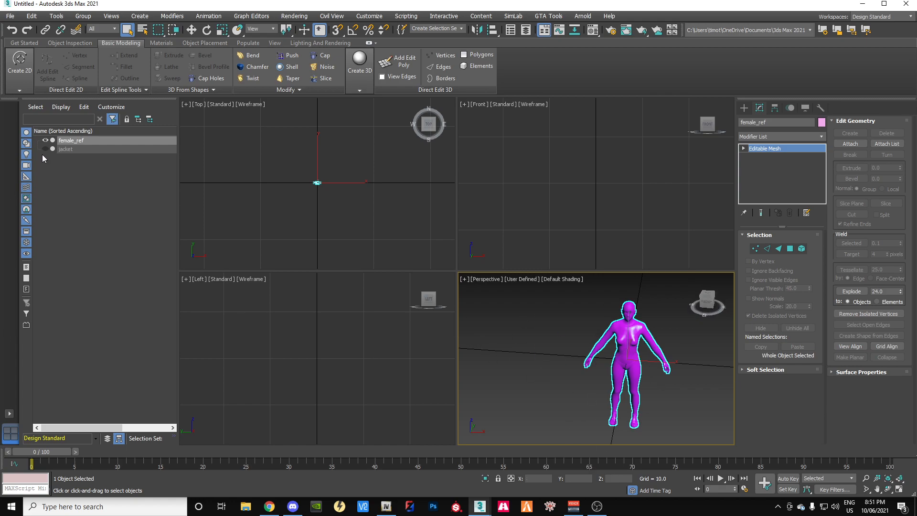
left_click(46, 139)
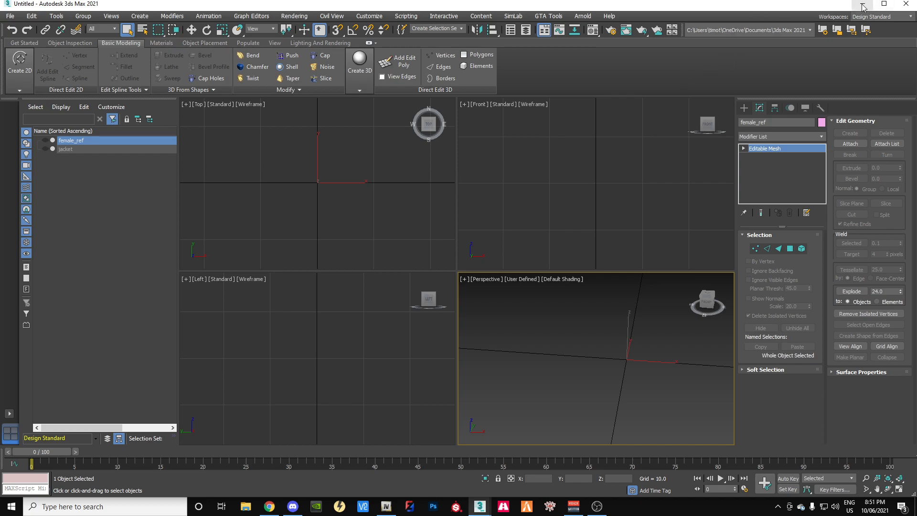
left_click(862, 6)
Switch to OpenIV, go on to Chrome and preview the female vinewood jbib_009 jacket in the GTA V Asset Gallery
left_click(386, 507)
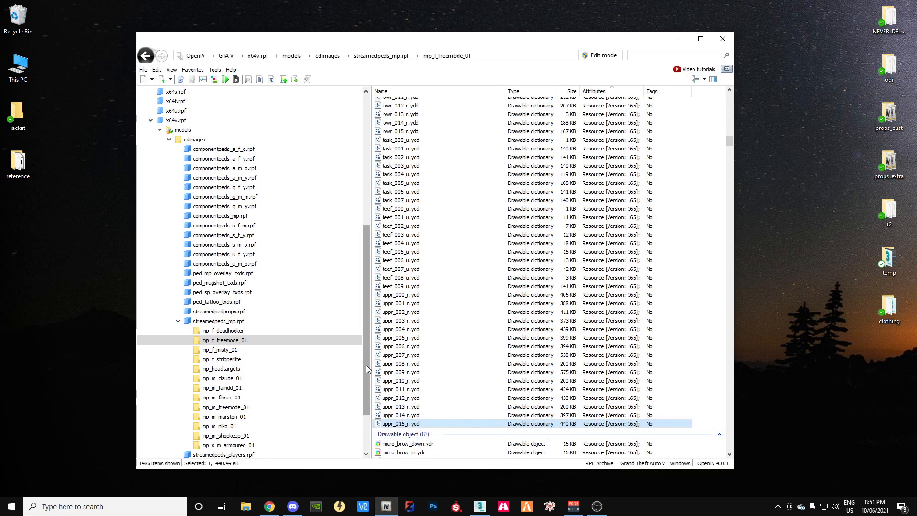
left_click(267, 507)
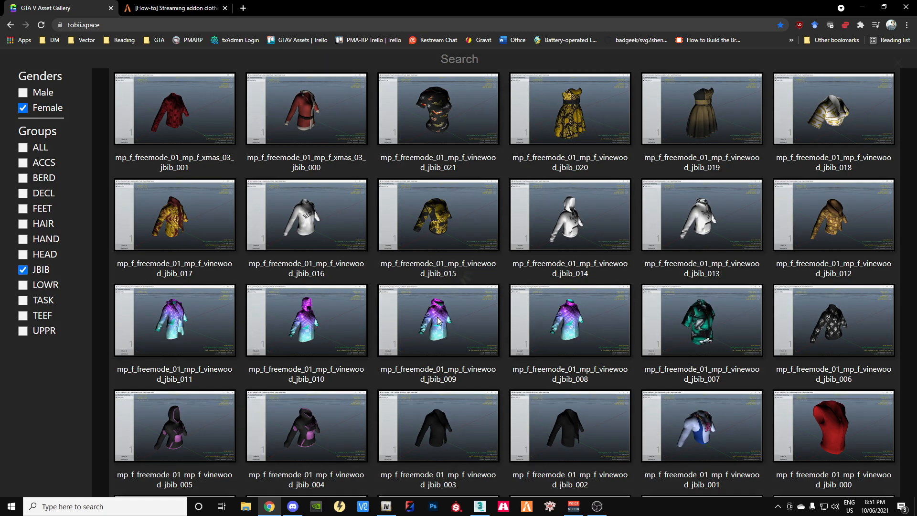
left_click(376, 378)
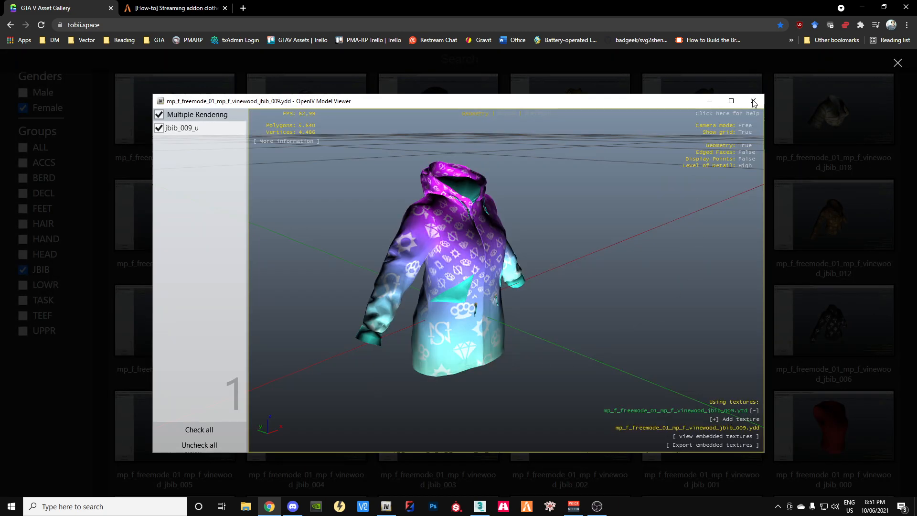
left_click(897, 63)
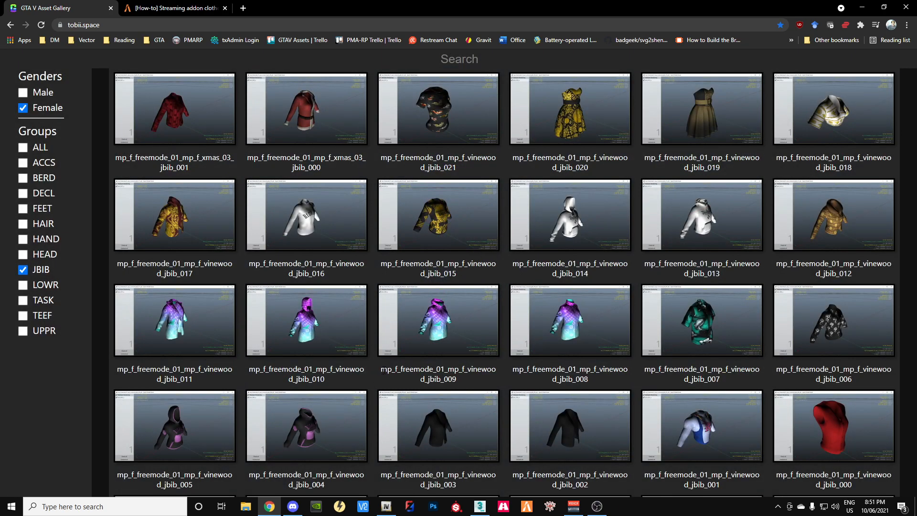
Copy the name mp_f_freemode_01_mp_f_vinewood from the gallery's jbib_009 caption, switch to OpenIV and search for it everywhere
left_click_drag(382, 368, 431, 375)
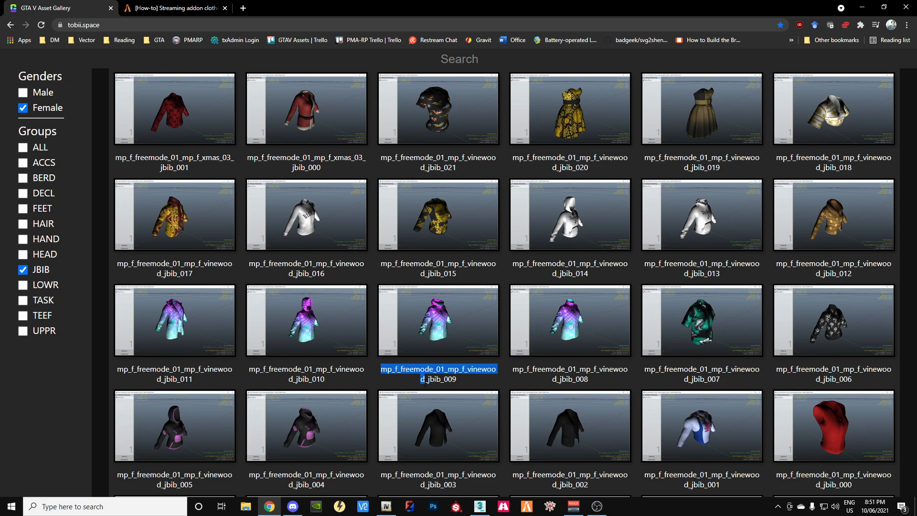
right_click(428, 368)
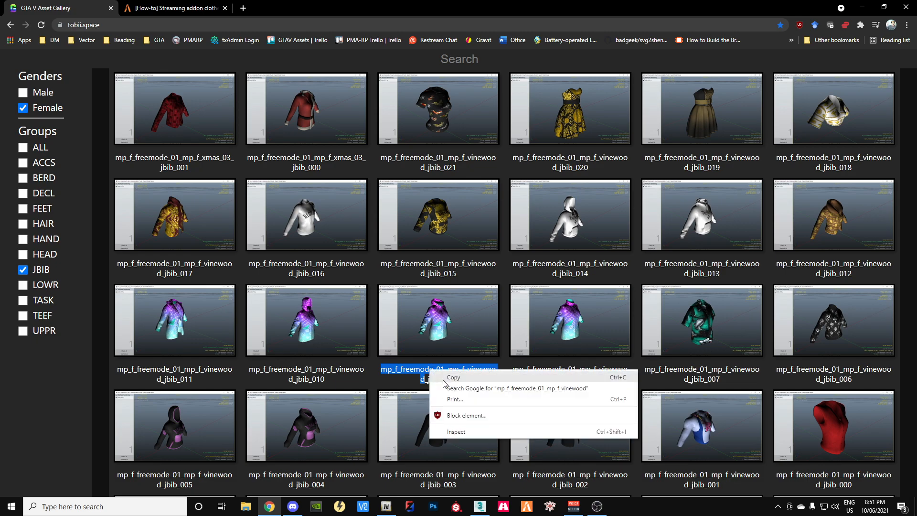
left_click(439, 378)
left_click(386, 507)
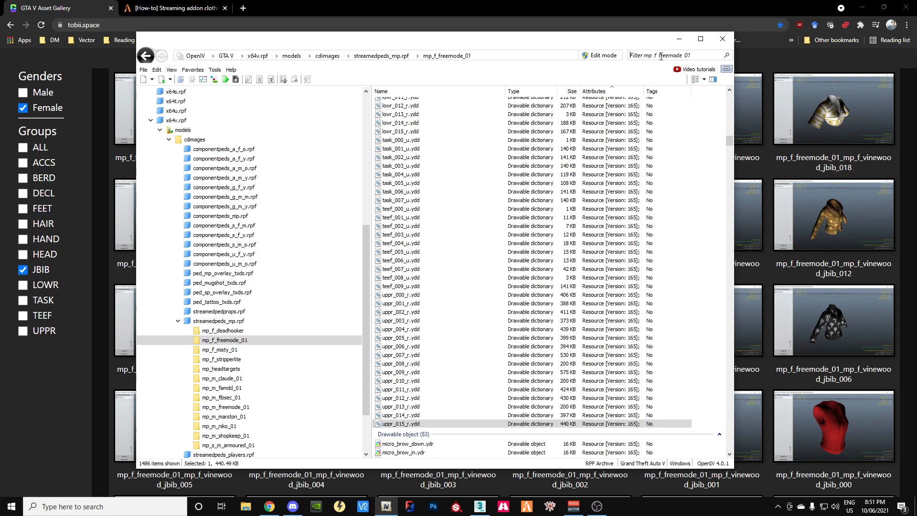
left_click(661, 56)
key("ctrl+v")
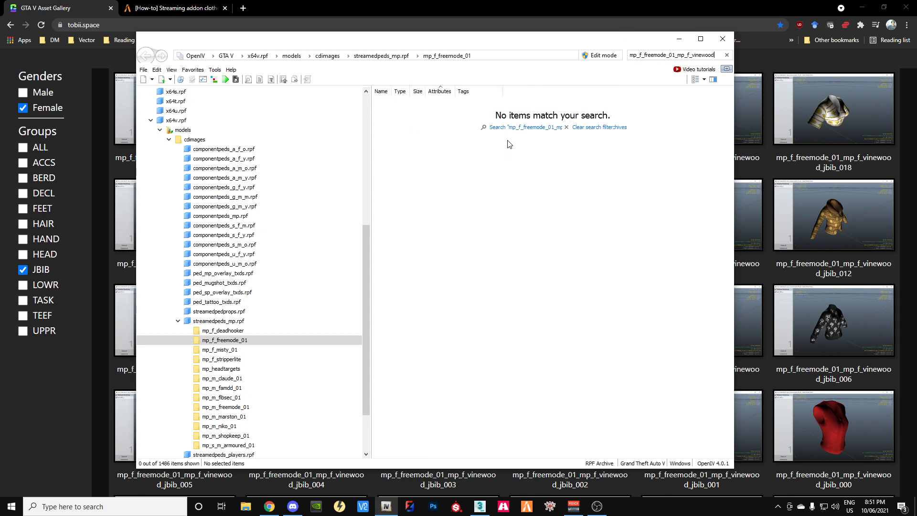
left_click(516, 127)
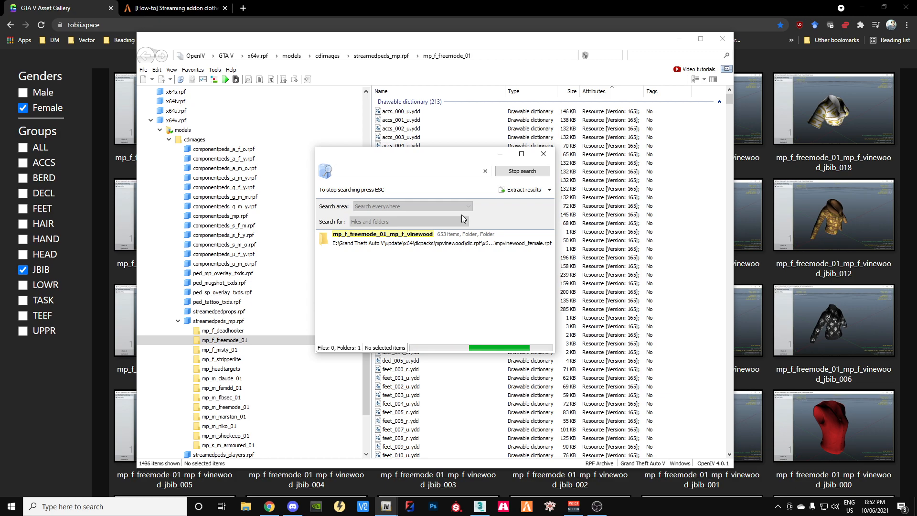
Open the mp_f_freemode_01_mp_f_vinewood folder inside mpvinewood_female.rpf from the search results and find its jbib models
double_click(414, 241)
double_click(430, 111)
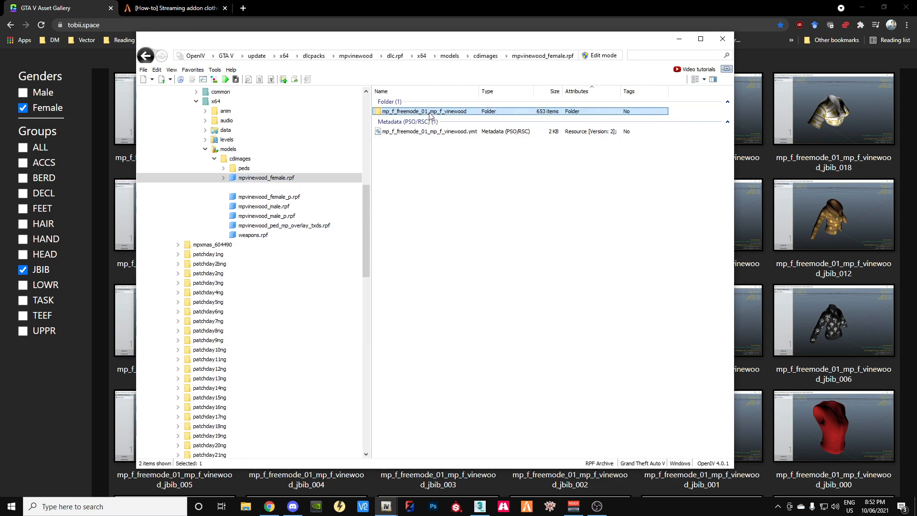
scroll(468, 308, "down", 5)
scroll(466, 308, "up", 1)
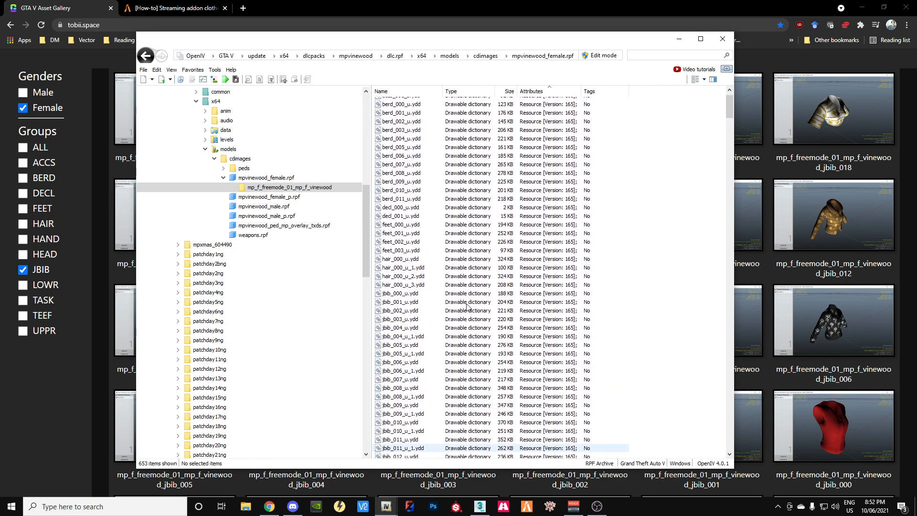
Preview jbib_009_u_1.ydd and jbib_009_u.ydd, viewing the second jacket from several sides
double_click(397, 341)
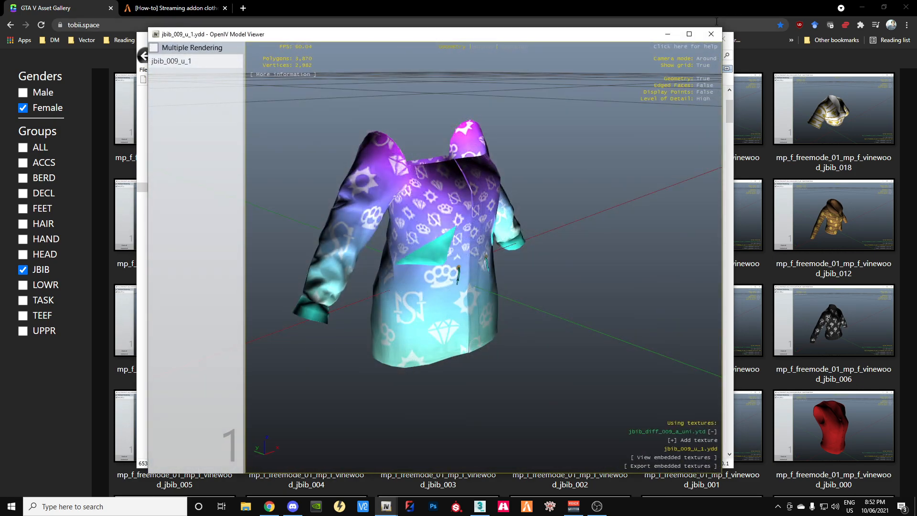
left_click(711, 34)
left_click(397, 332)
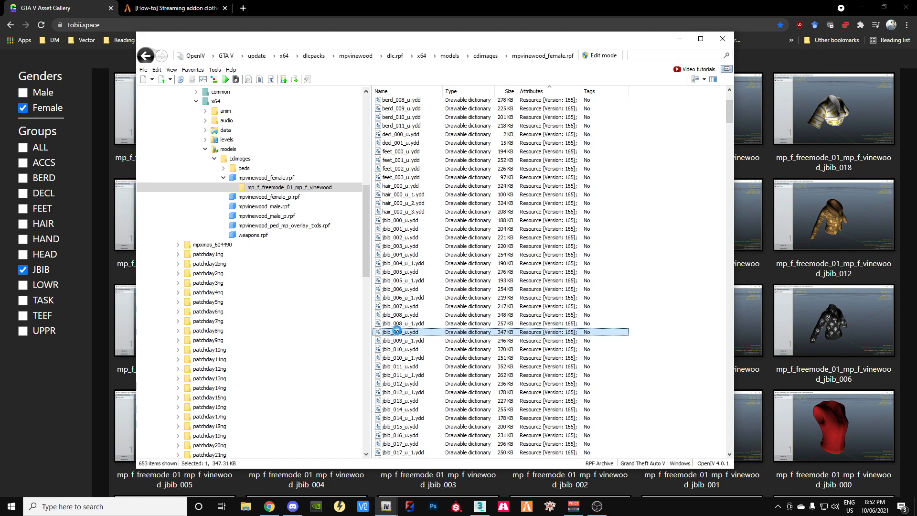
double_click(397, 331)
left_click_drag(435, 285, 840, 275)
left_click_drag(508, 300, 660, 195)
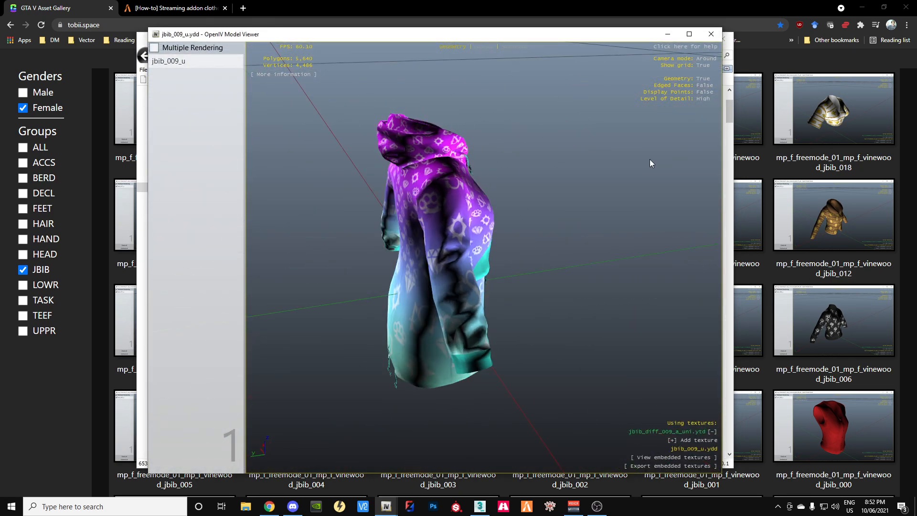
left_click(707, 37)
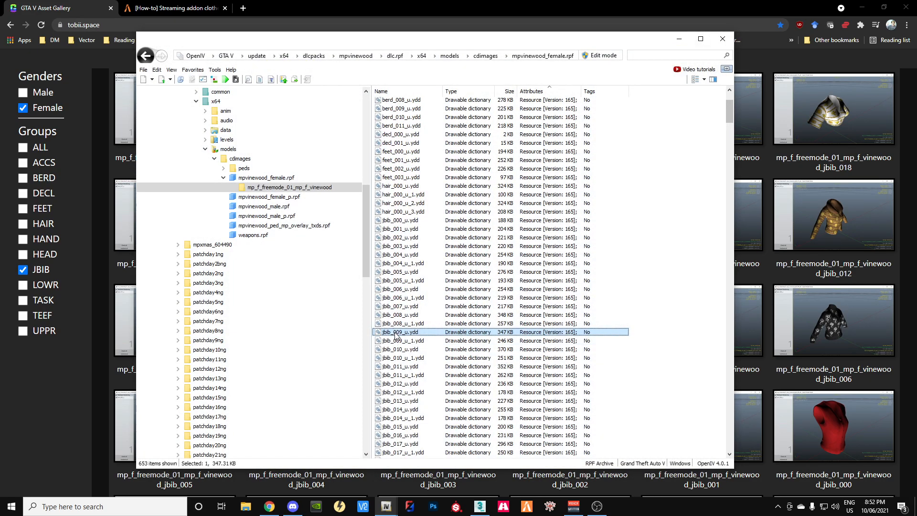
Export jbib_009_u.ydd to openFormats into the jacket folder on the desktop
right_click(395, 335)
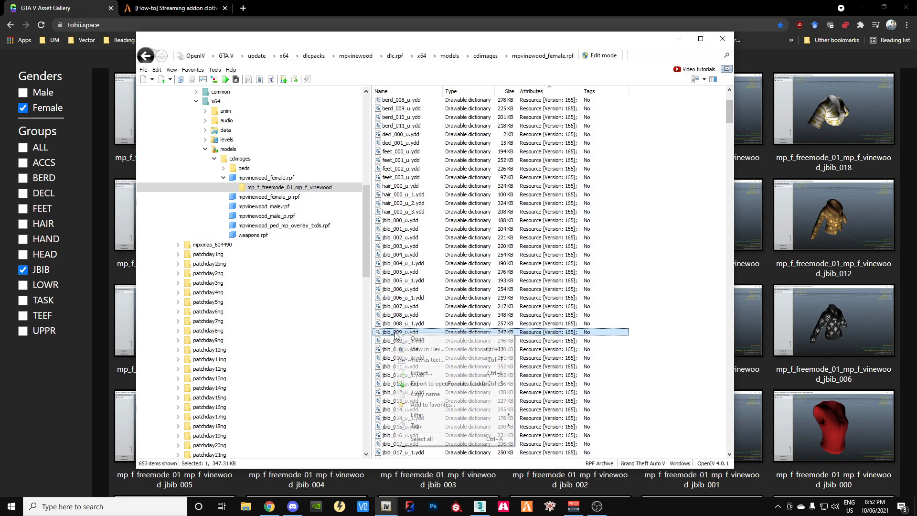
left_click(448, 384)
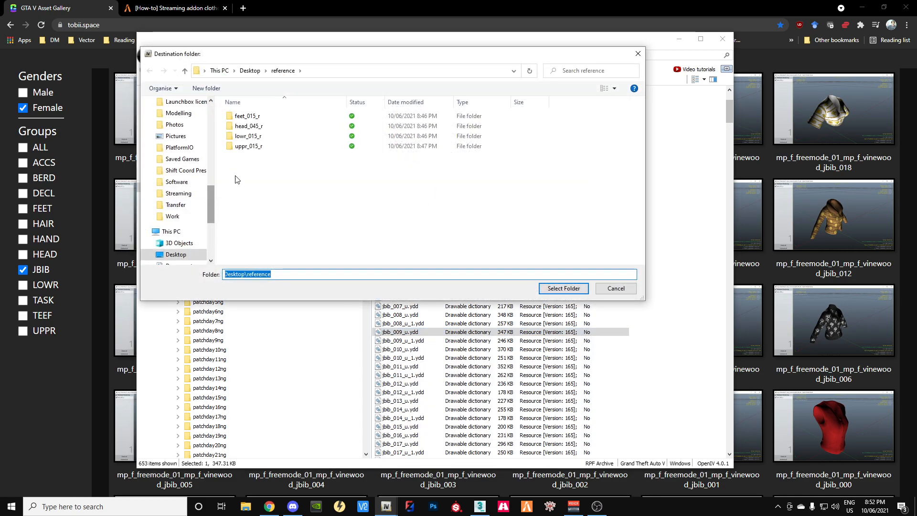
left_click(250, 70)
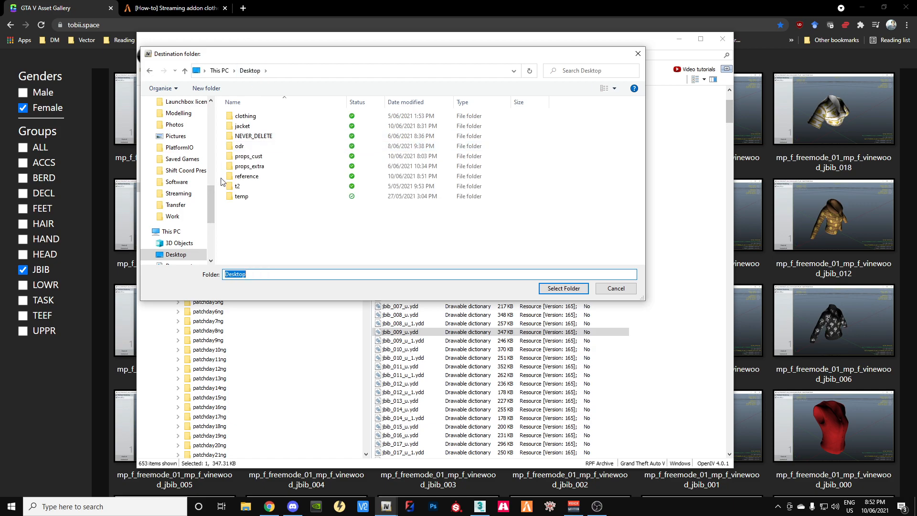
double_click(240, 126)
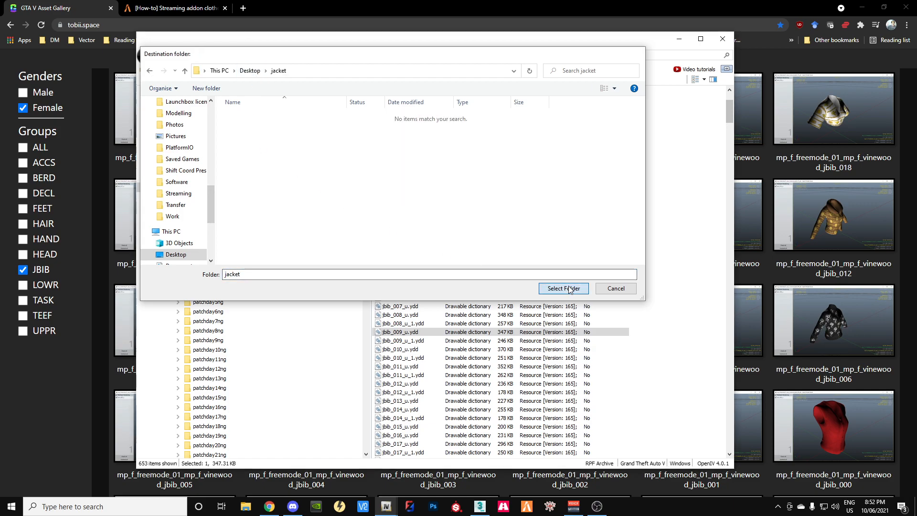
left_click(563, 288)
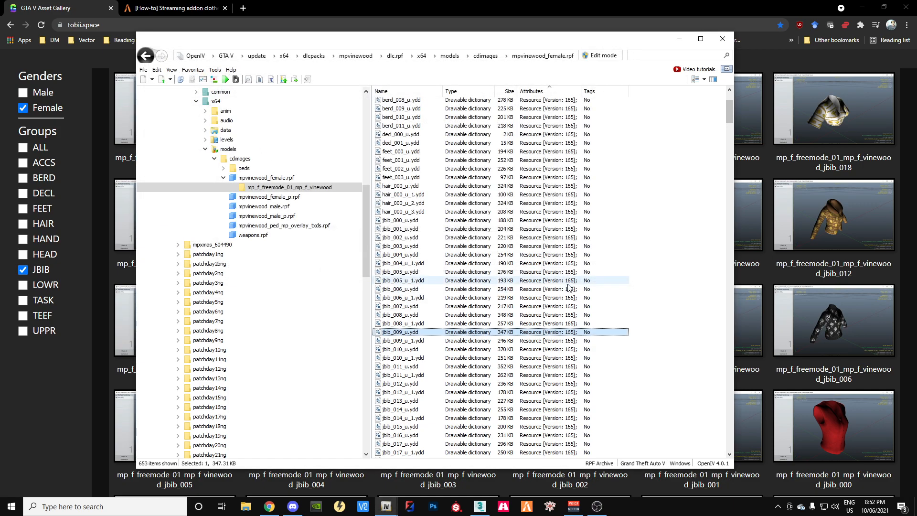
Clear away the open windows, including the file search, and check the exported files in the desktop's jacket folder
left_click(679, 39)
left_click(862, 7)
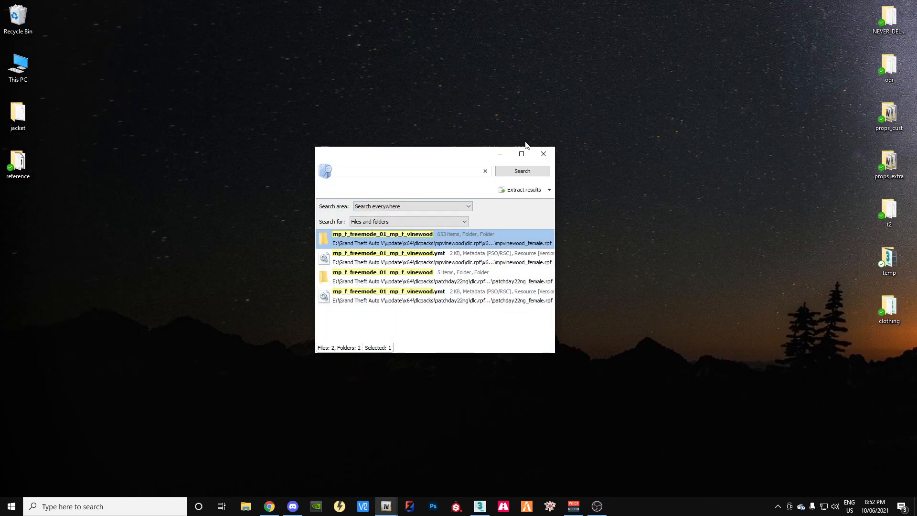
left_click(548, 154)
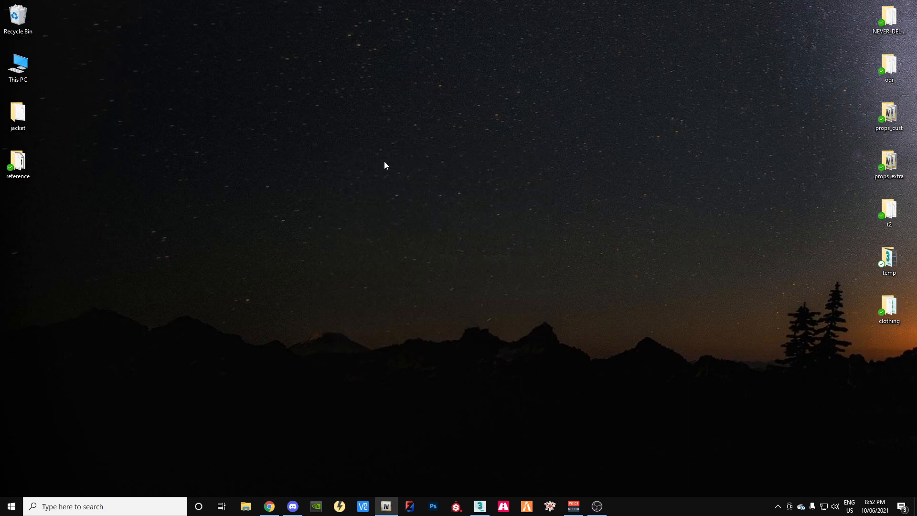
double_click(17, 117)
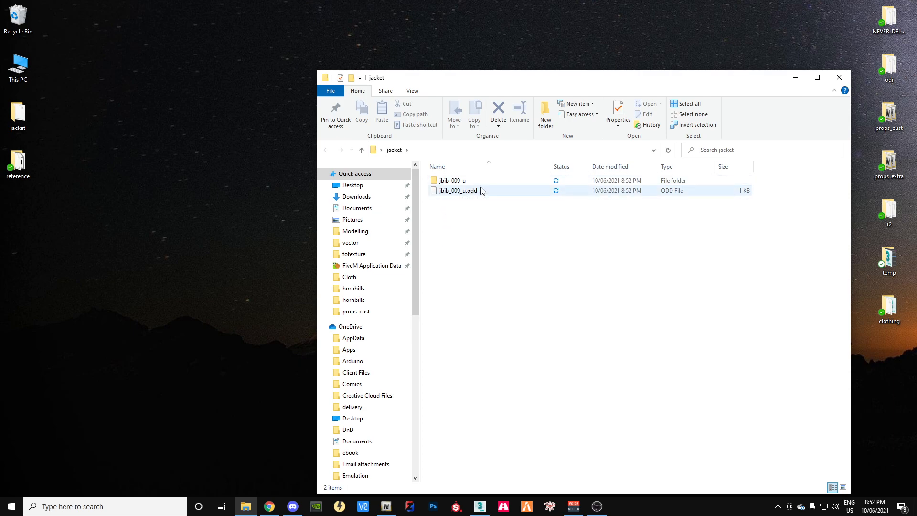
left_click_drag(589, 80, 572, 50)
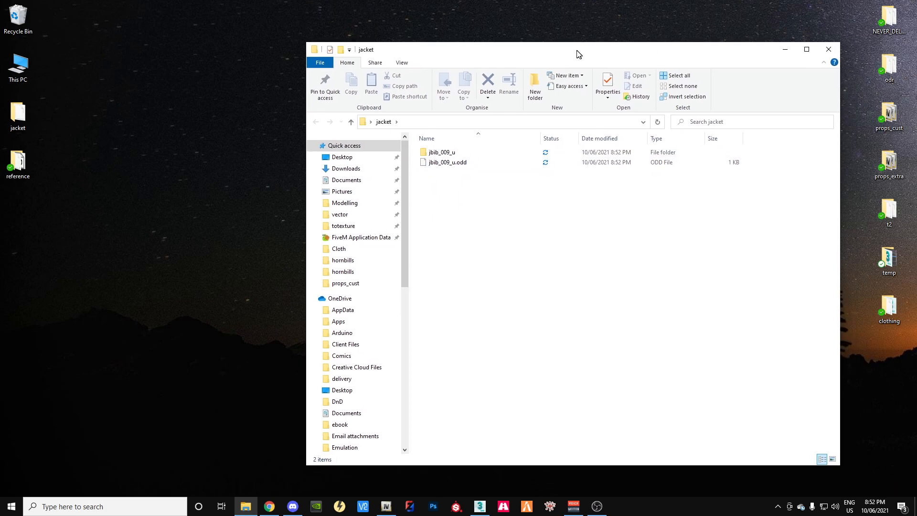
Switch back to OpenIV and preview jbib_009_u.ydd to check which texture it uses, moving the model viewer aside
left_click(386, 506)
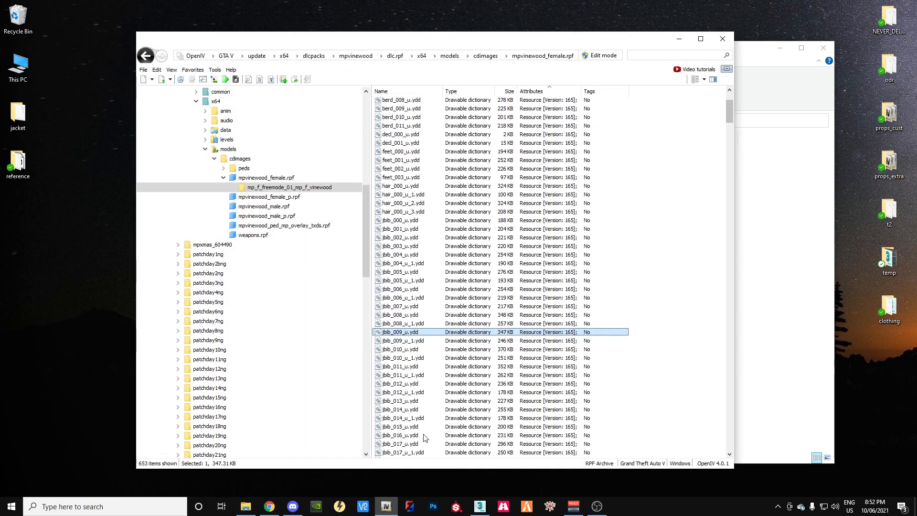
double_click(412, 333)
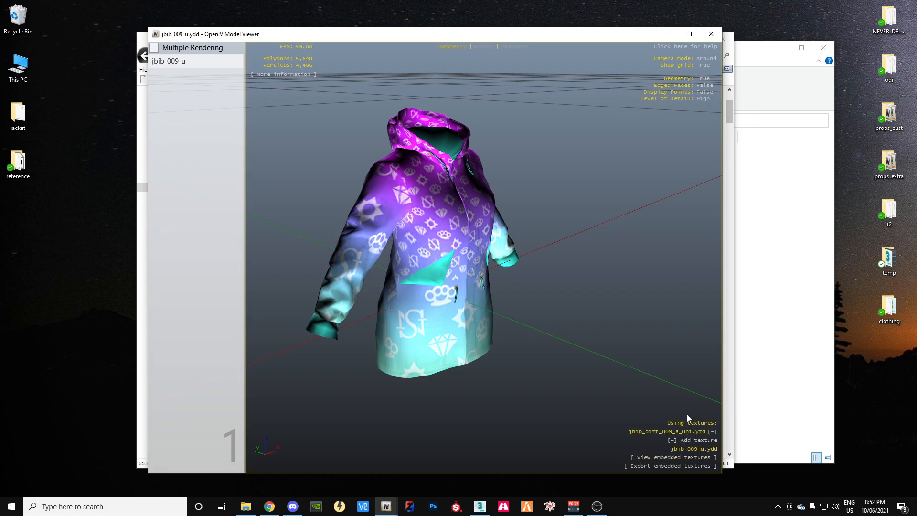
left_click_drag(636, 35, 429, 324)
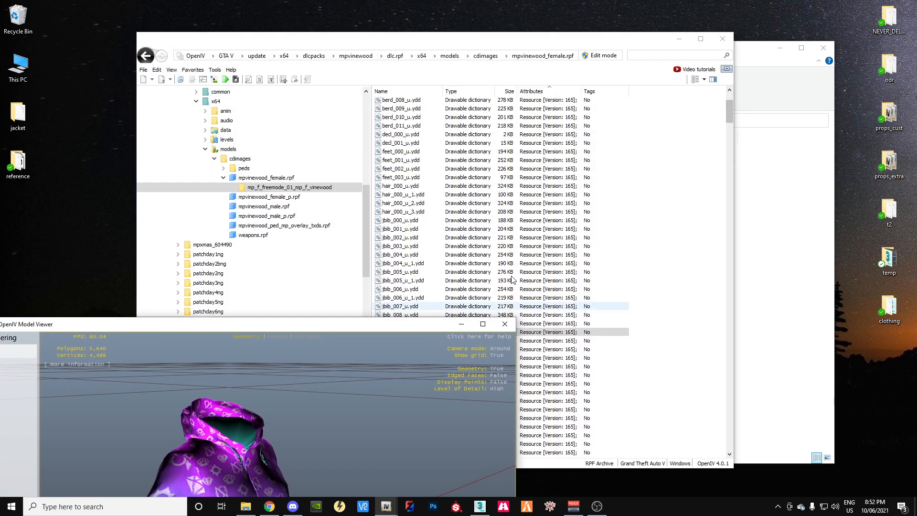
Find jbib_diff_009_a_uni.ytd in the vinewood folder and preview its texture
left_click(732, 108)
left_click_drag(733, 108, 706, 268)
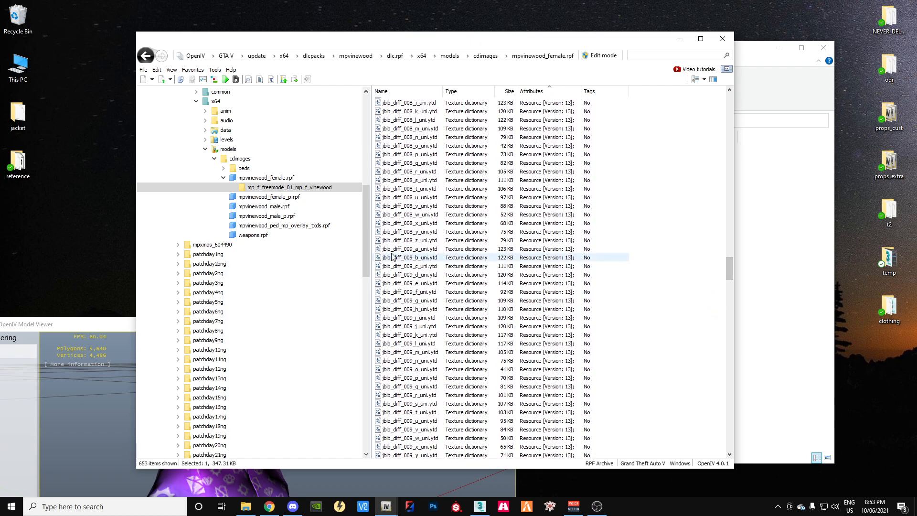
left_click(416, 249)
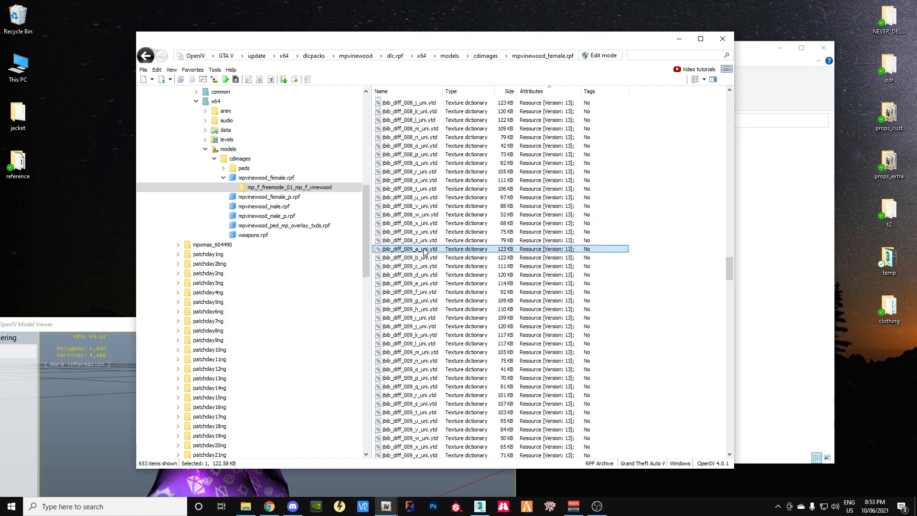
double_click(430, 249)
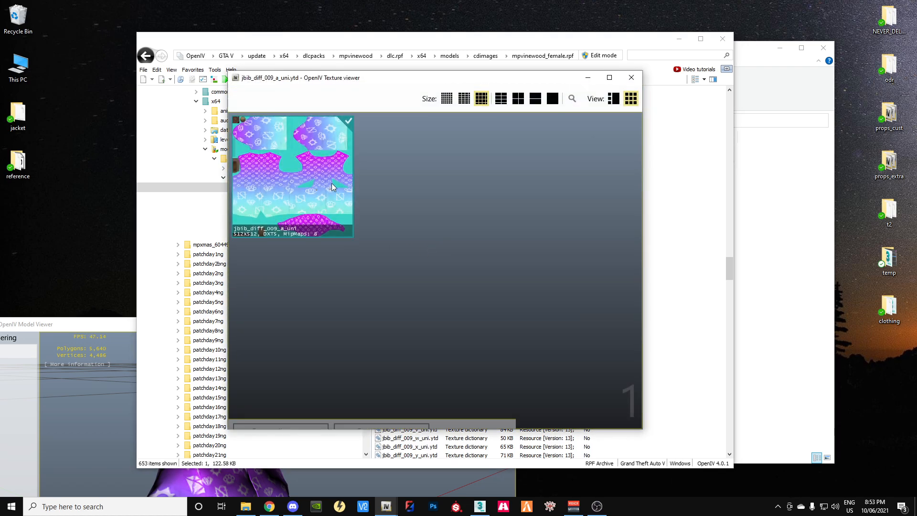
left_click(631, 78)
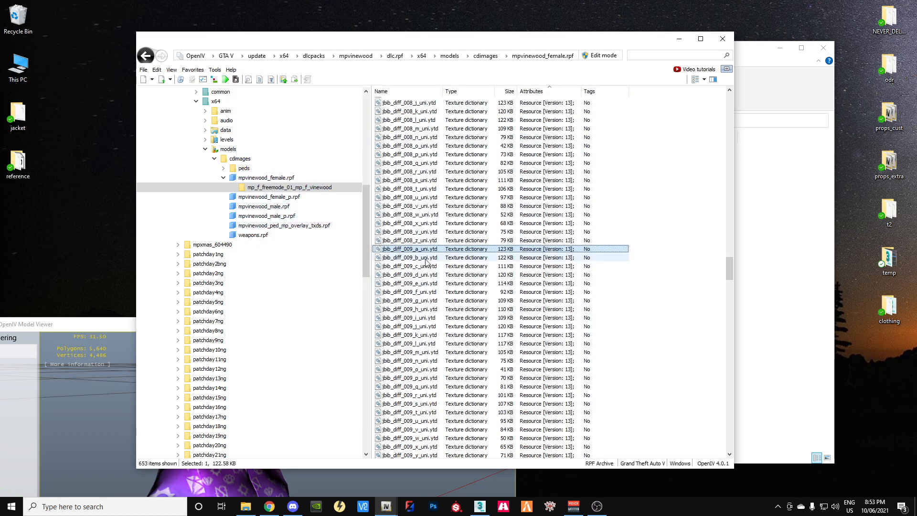
Export jbib_diff_009_a_uni.ytd to openFormats into the jacket folder on the desktop
right_click(420, 254)
left_click(436, 300)
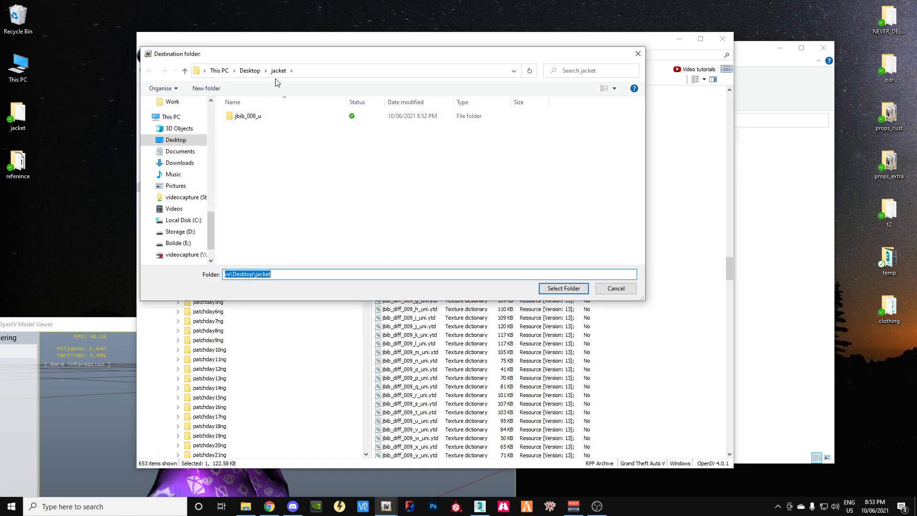
left_click(560, 290)
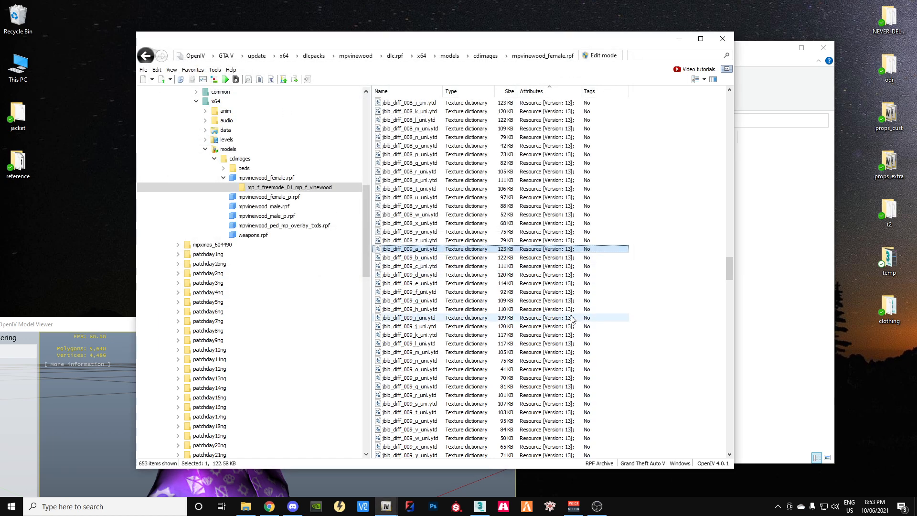
Examine the exported diffuse texture, mesh, normal and specular files in the jacket folder's jbib_diff_009_a_uni and jbib_009_u subfolders
left_click_drag(87, 325, 248, 43)
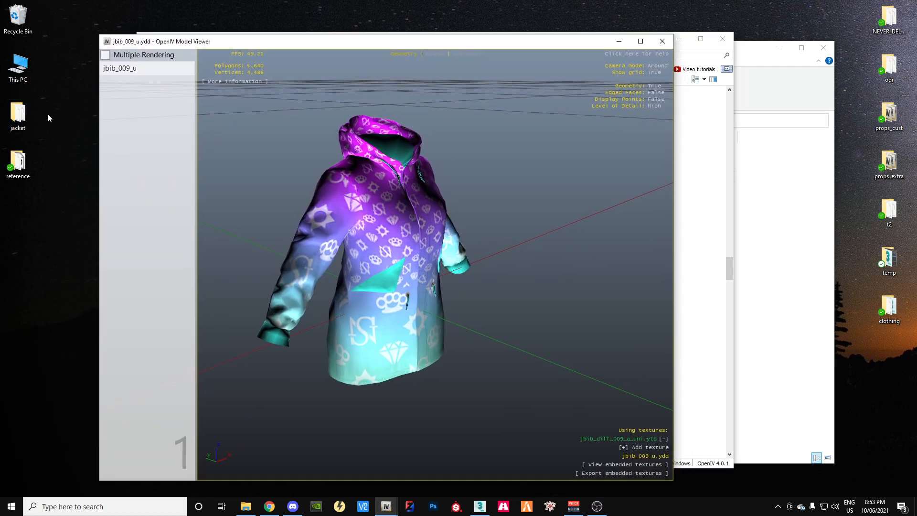
double_click(17, 115)
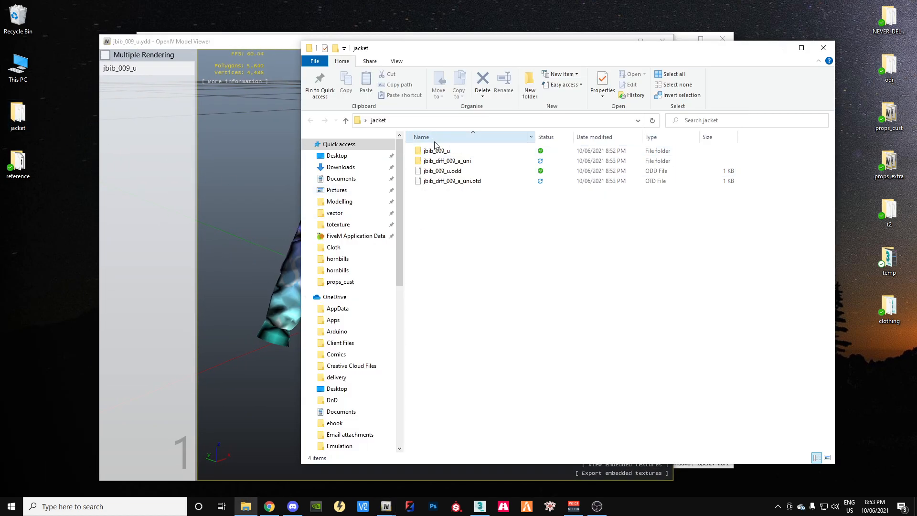
double_click(444, 161)
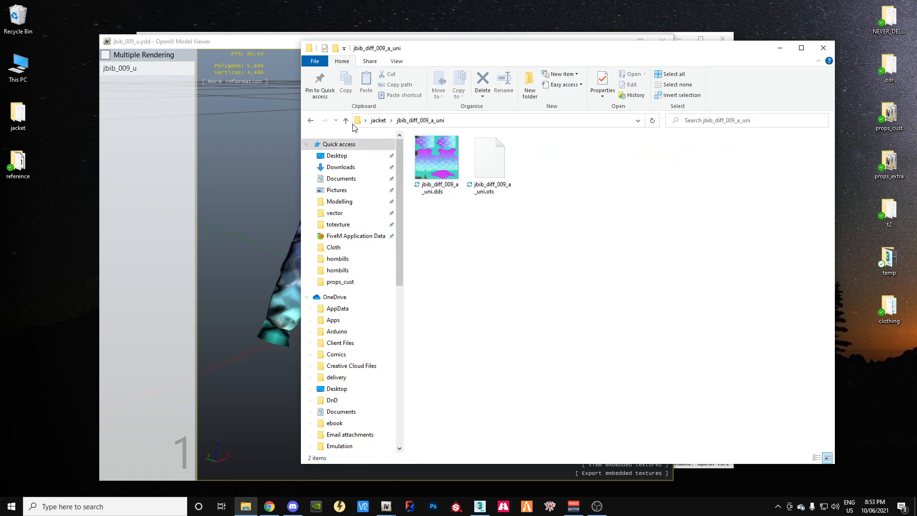
left_click(346, 120)
double_click(435, 152)
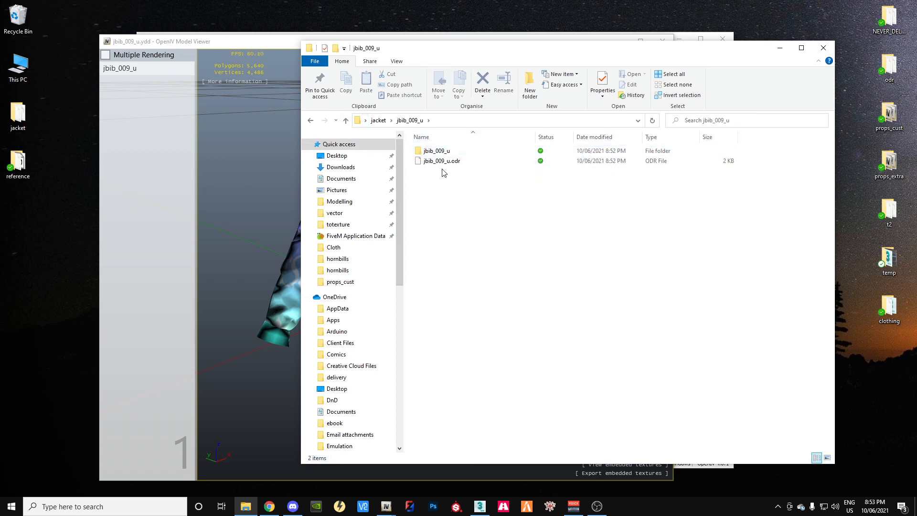
double_click(437, 152)
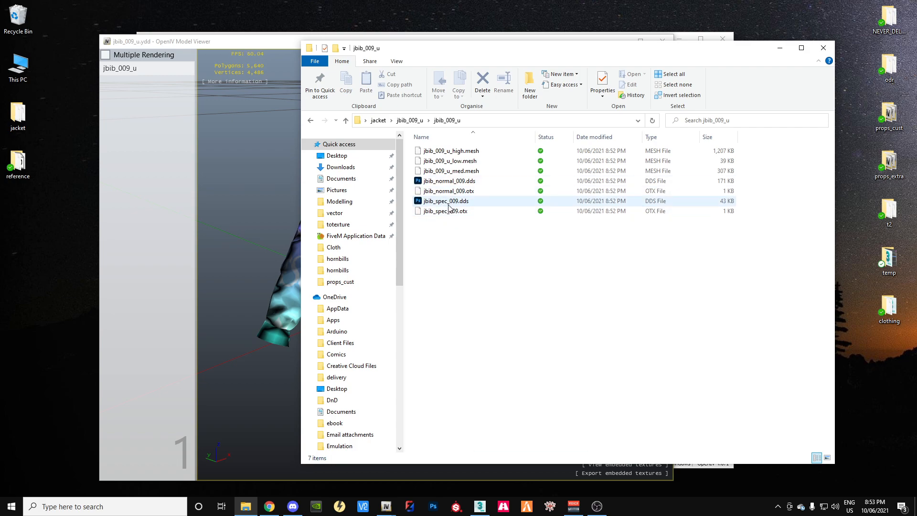
left_click(453, 183)
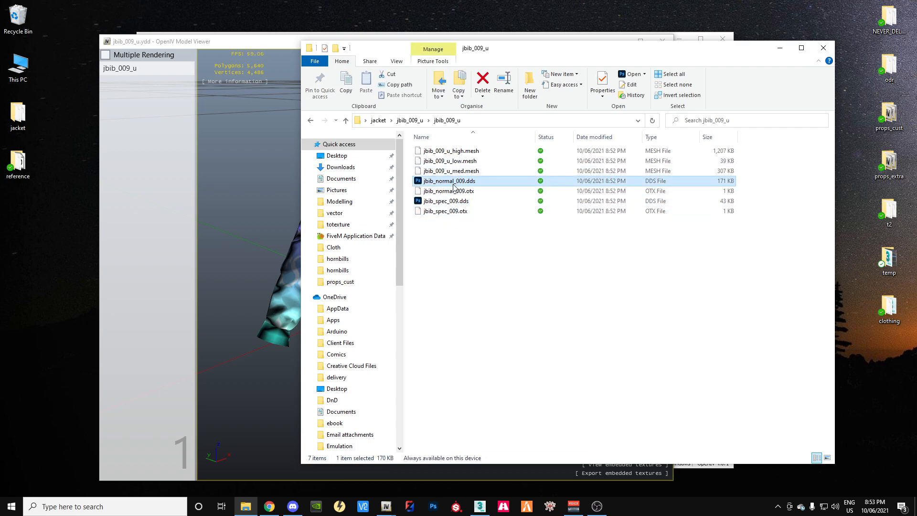
Copy jbib_normal_009.dds and jbib_spec_009.dds from the jbib_009_u subfolder into the jacket's jbib_diff_009_a_uni folder
left_click(453, 201, "ctrl")
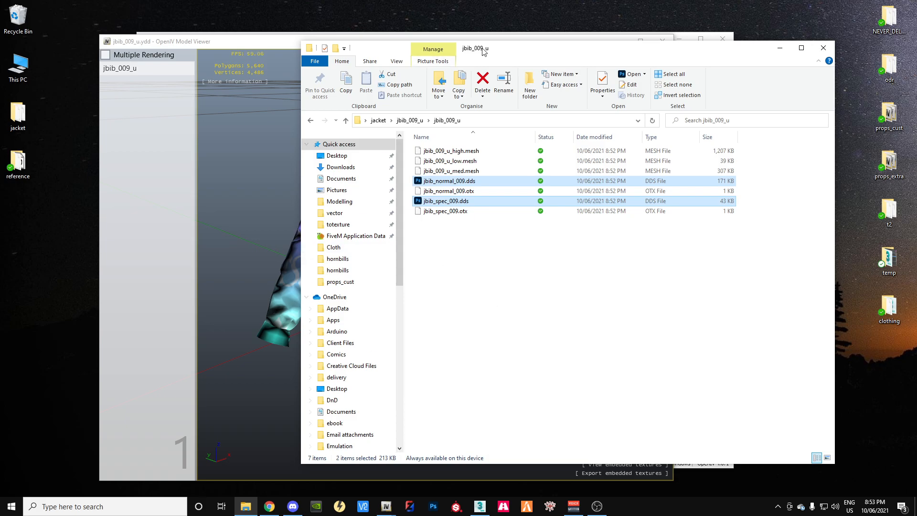
left_click_drag(501, 58, 544, 71)
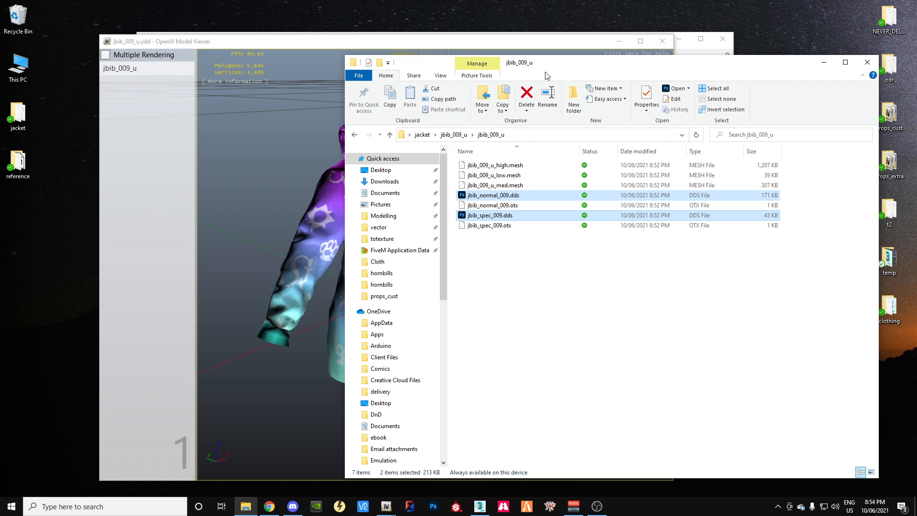
right_click(500, 196)
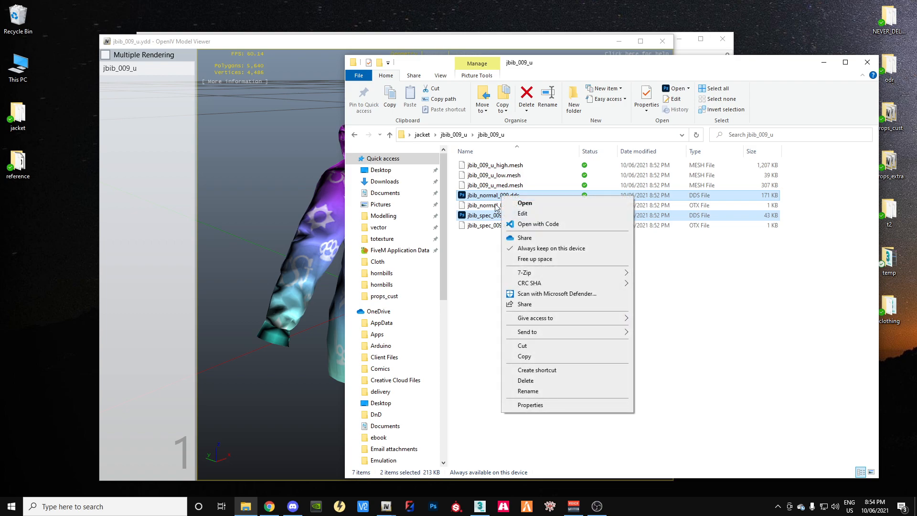
left_click(524, 356)
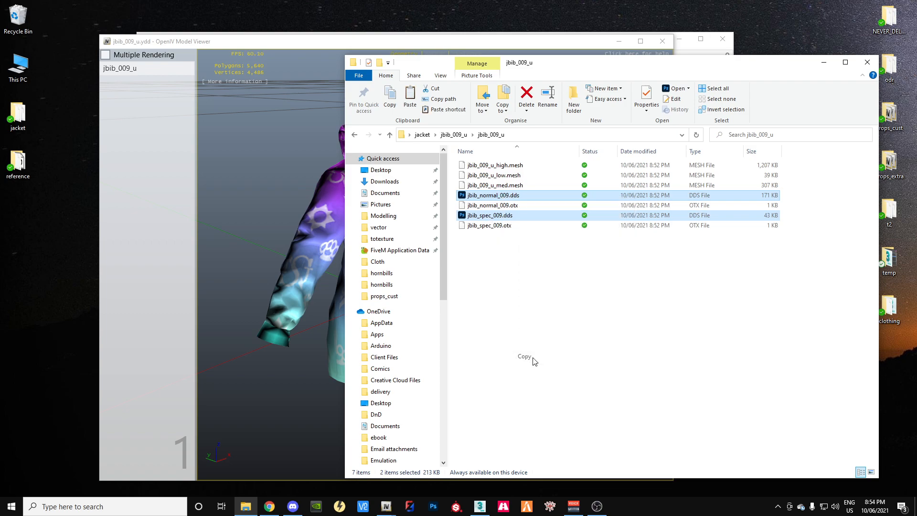
left_click(422, 135)
double_click(493, 175)
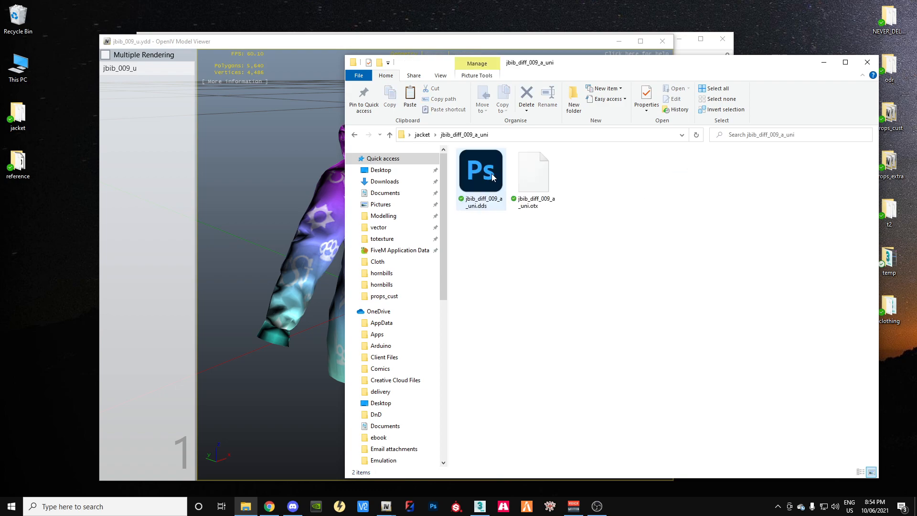
right_click(507, 242)
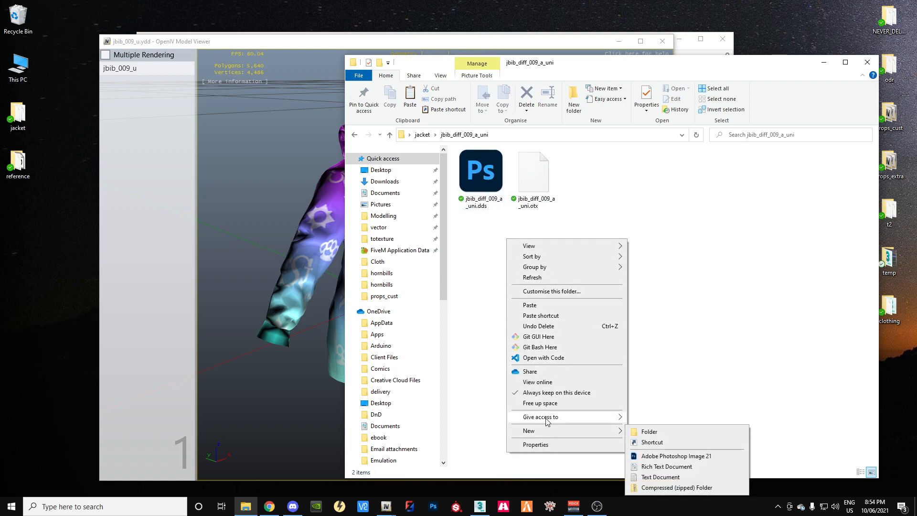
left_click(534, 305)
left_click(554, 303)
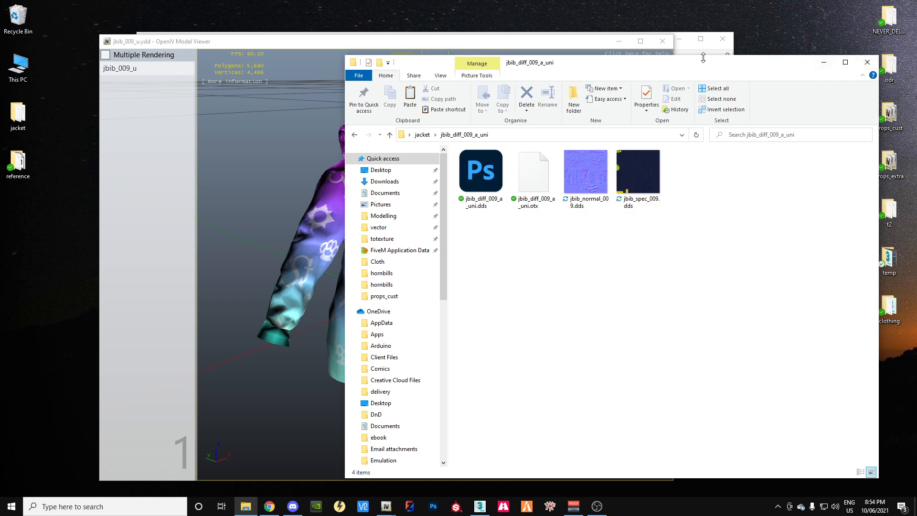
left_click_drag(716, 68, 510, 148)
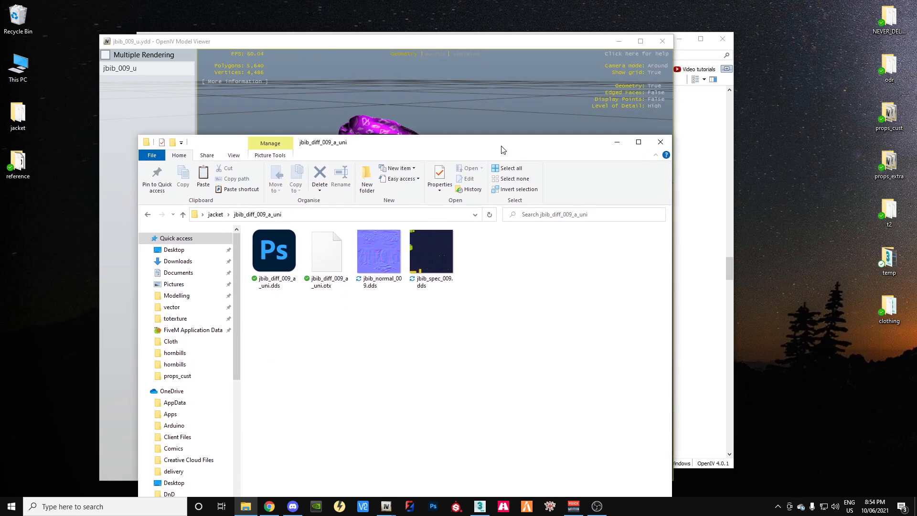
left_click_drag(536, 143, 640, 81)
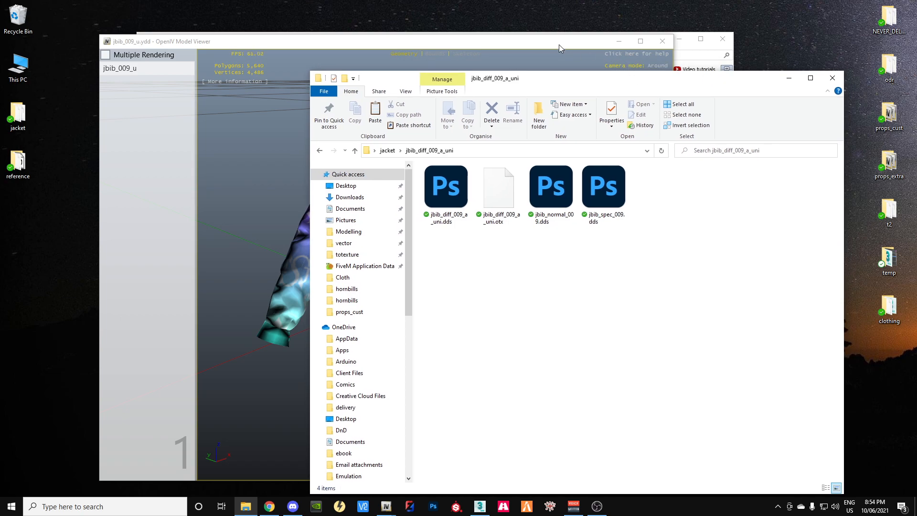
Copy the mp_f_freemode_01.skel skeleton from the desktop reference folder into the jacket folder
left_click(388, 150)
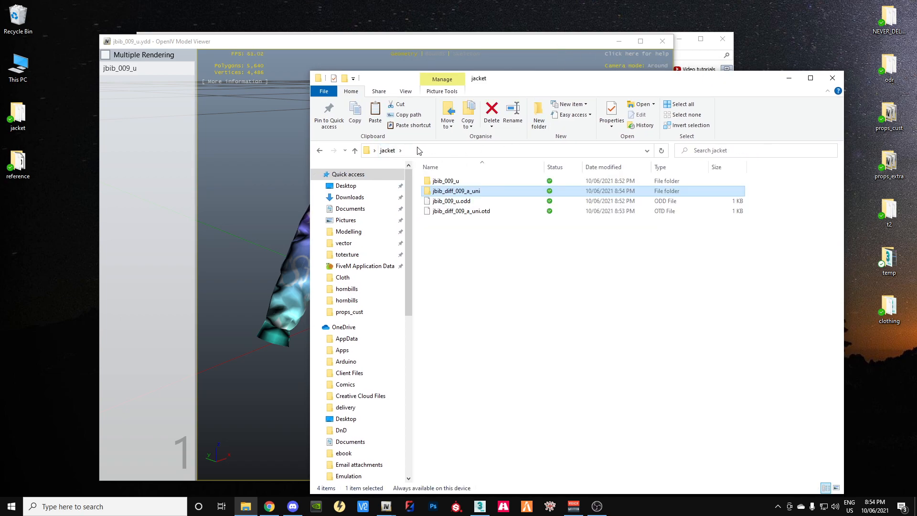
double_click(15, 166)
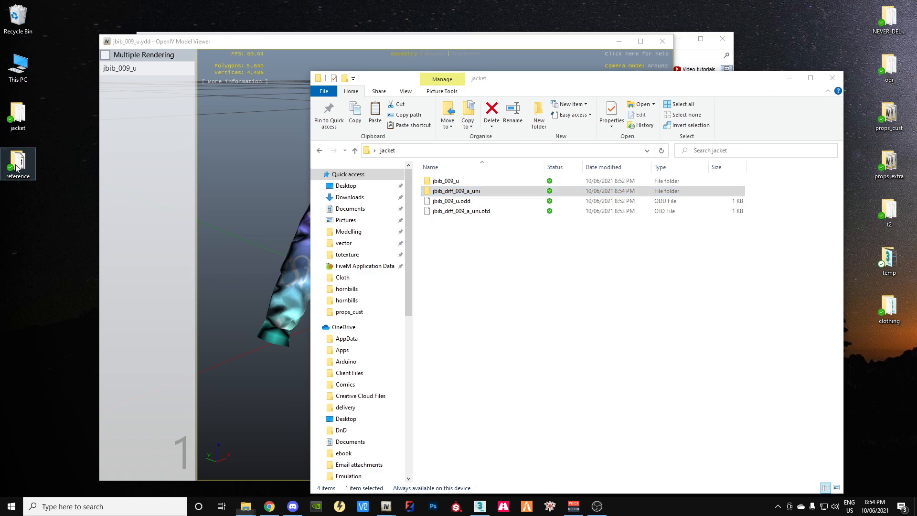
left_click_drag(454, 13, 594, 42)
left_click(621, 220)
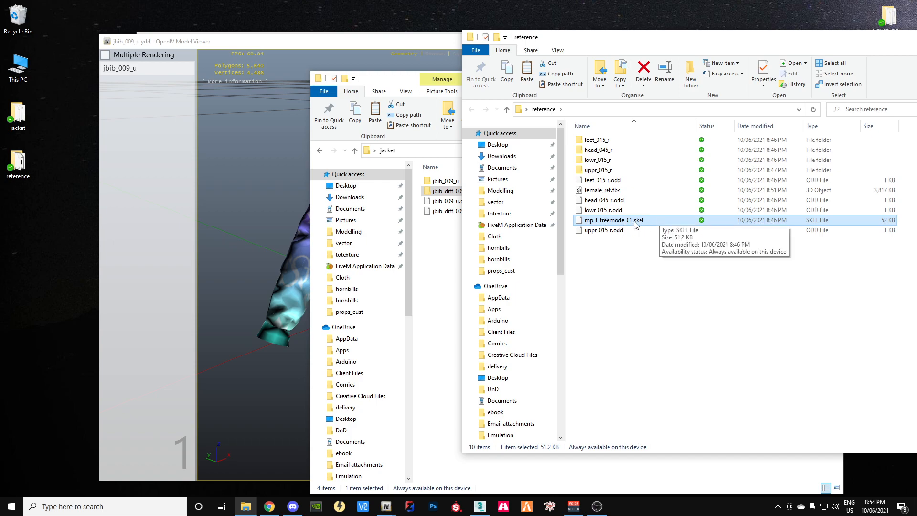
left_click_drag(630, 223, 449, 286)
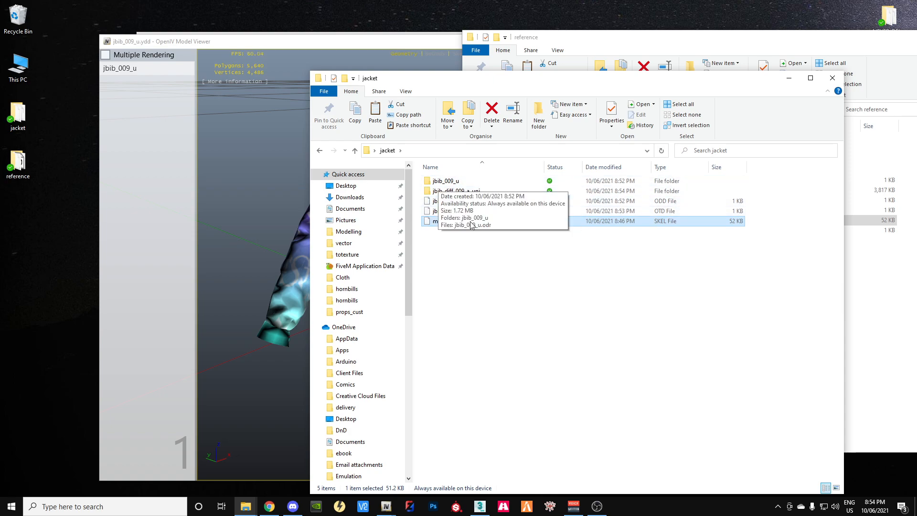
Rename the copied skeleton file in the jacket folder as jbib_009_u FULL.skel, reusing the base name of jbib_009_u.odd
left_click(451, 203)
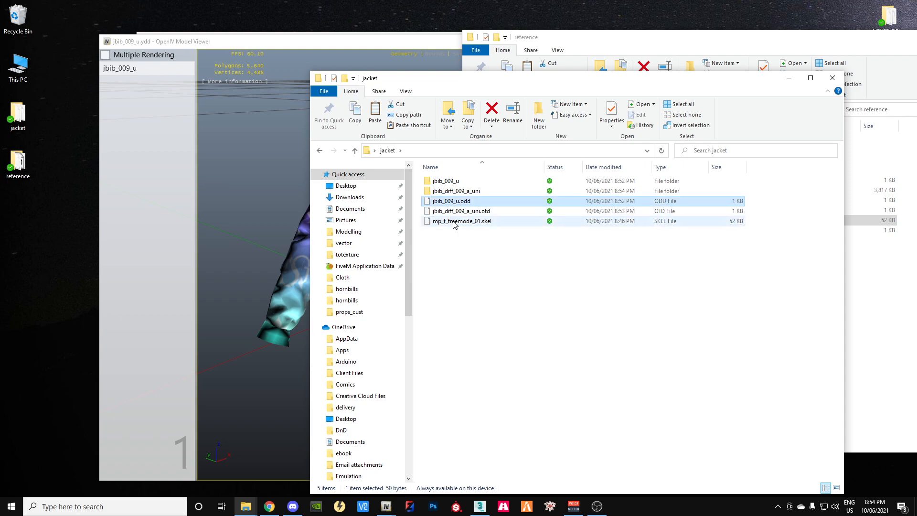
left_click(450, 203)
right_click(450, 200)
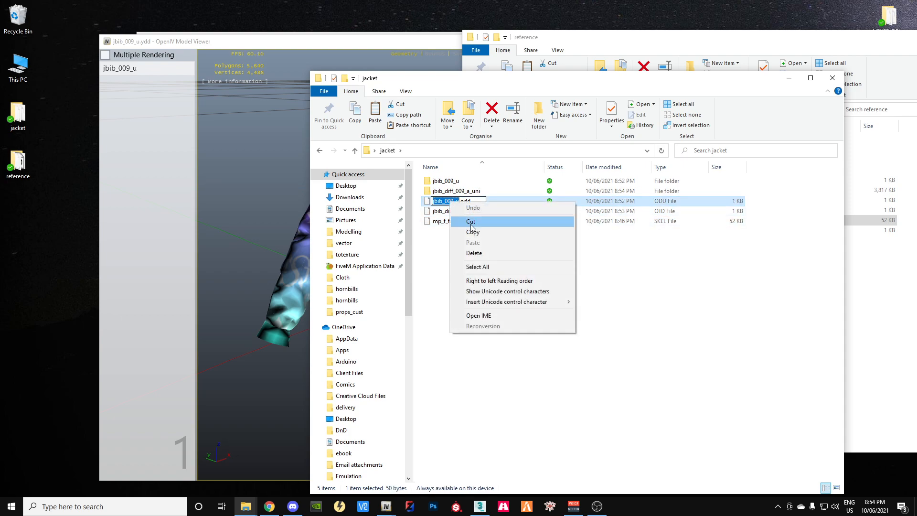
left_click(454, 223)
left_click(453, 224)
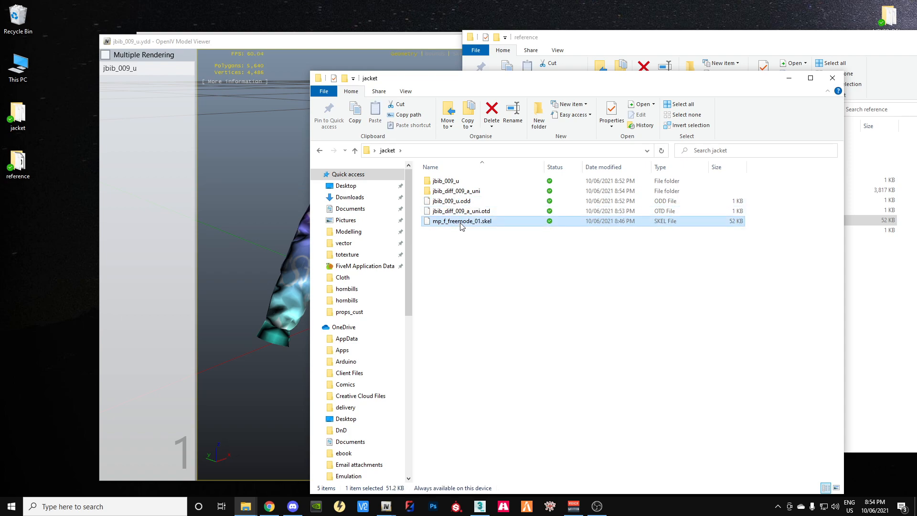
left_click(460, 223)
key("ctrl+v")
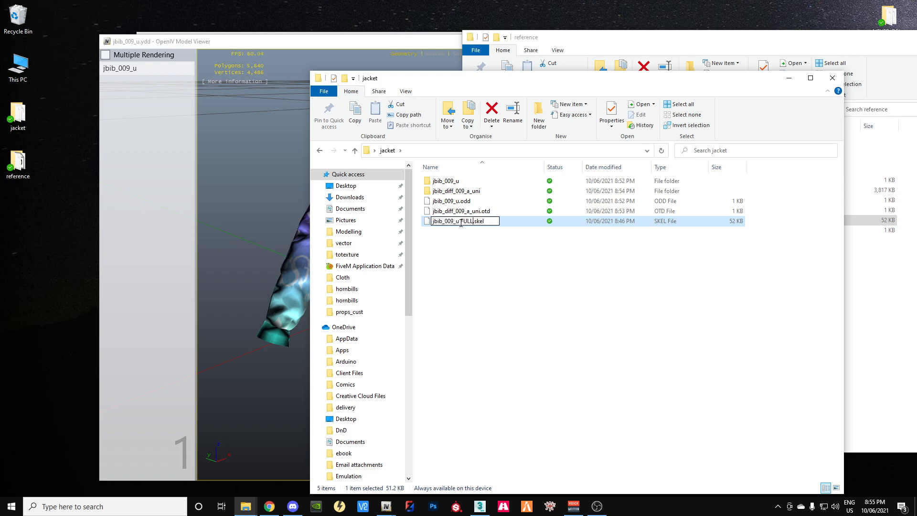
key("Return")
left_click(418, 363)
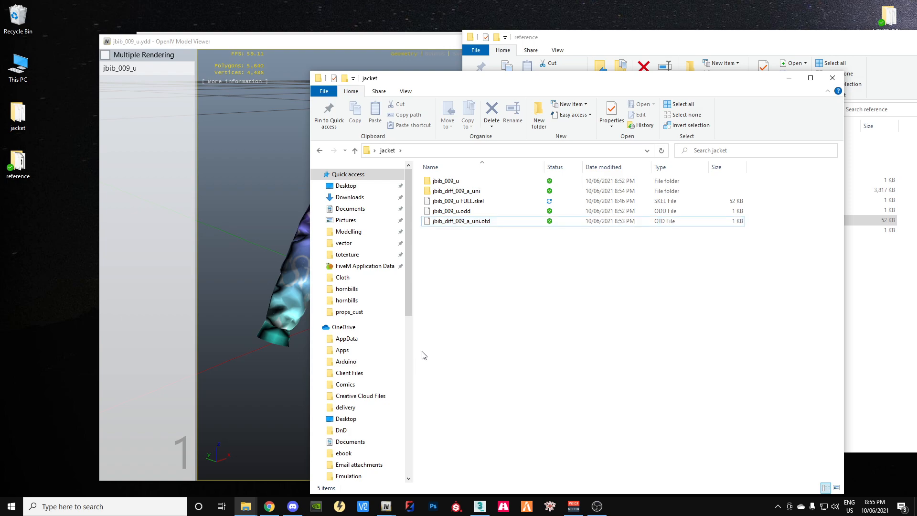
left_click(457, 213)
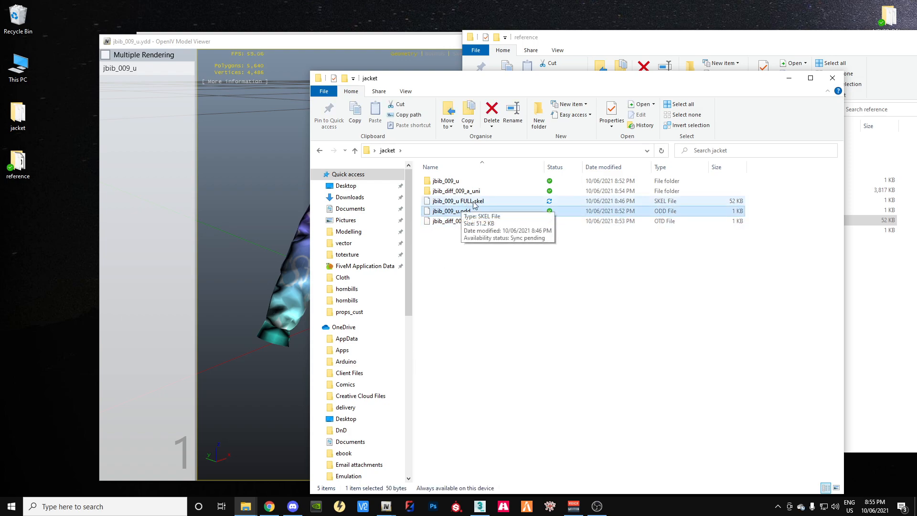
left_click(468, 202)
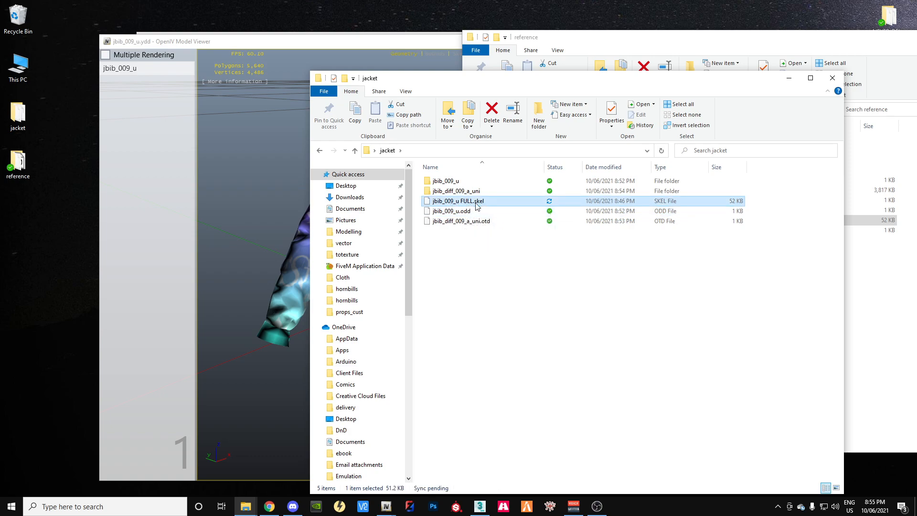
left_click(452, 222)
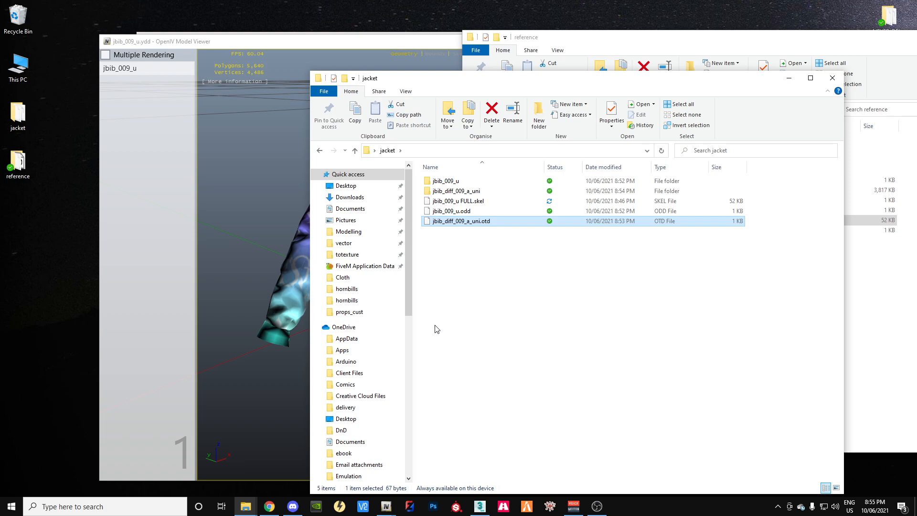
Switch to 3ds Max and import jbib_009_u.odd through the GTA V modding suite, with jbib_diff_009_a_uni as the external textures directory
left_click(480, 506)
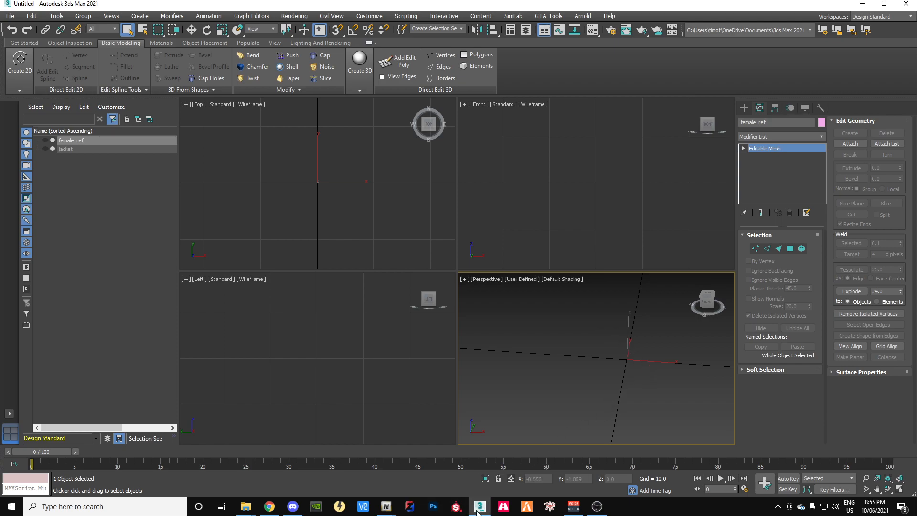
mouse_move(478, 510)
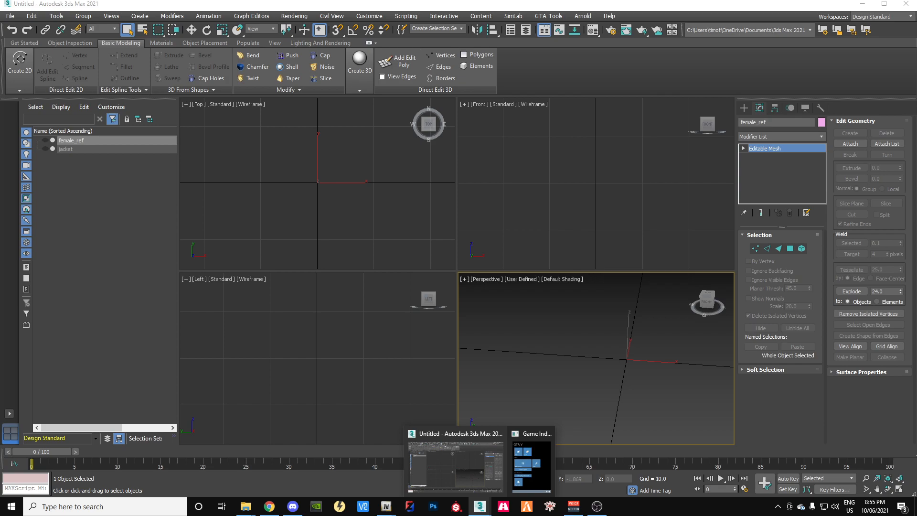
left_click(530, 459)
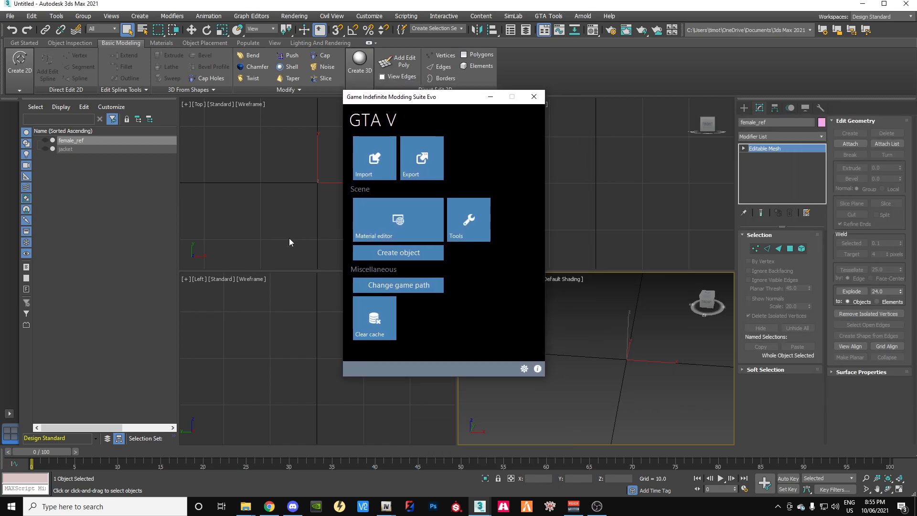
left_click(375, 165)
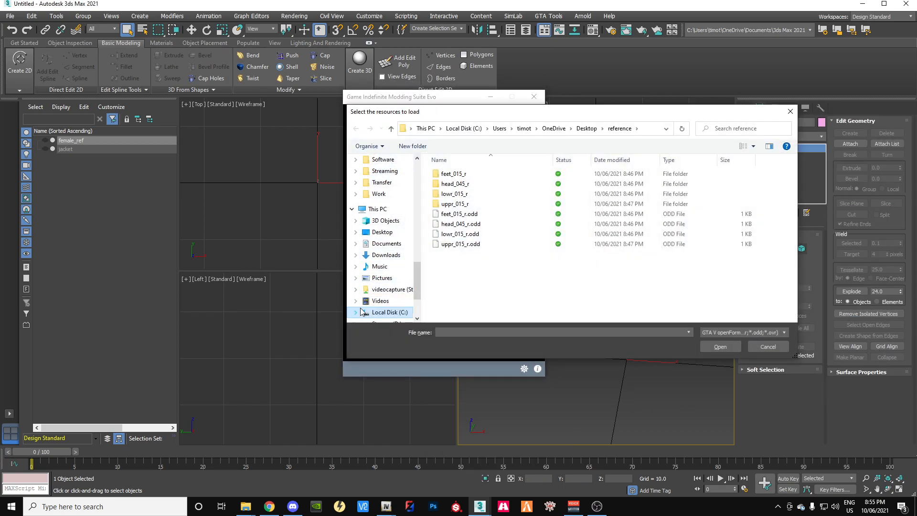
left_click(586, 128)
double_click(459, 184)
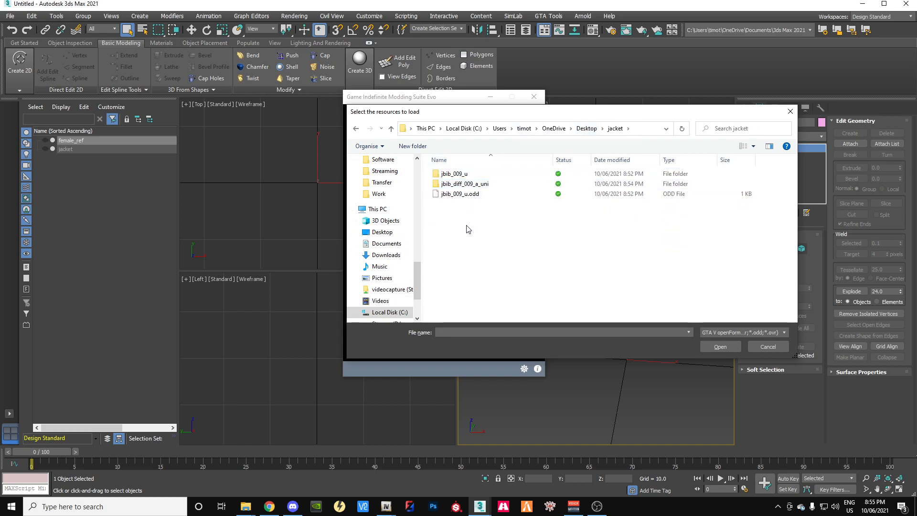
left_click(460, 195)
left_click(718, 346)
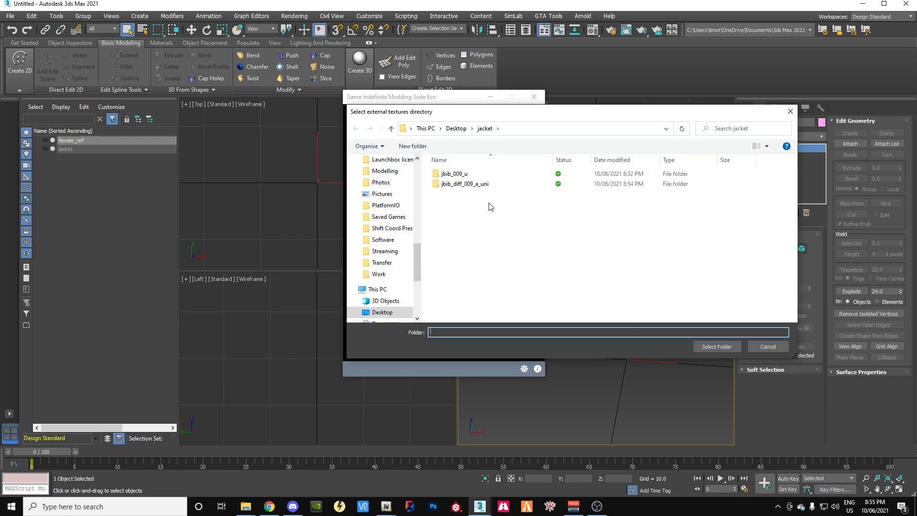
left_click(465, 184)
left_click(712, 346)
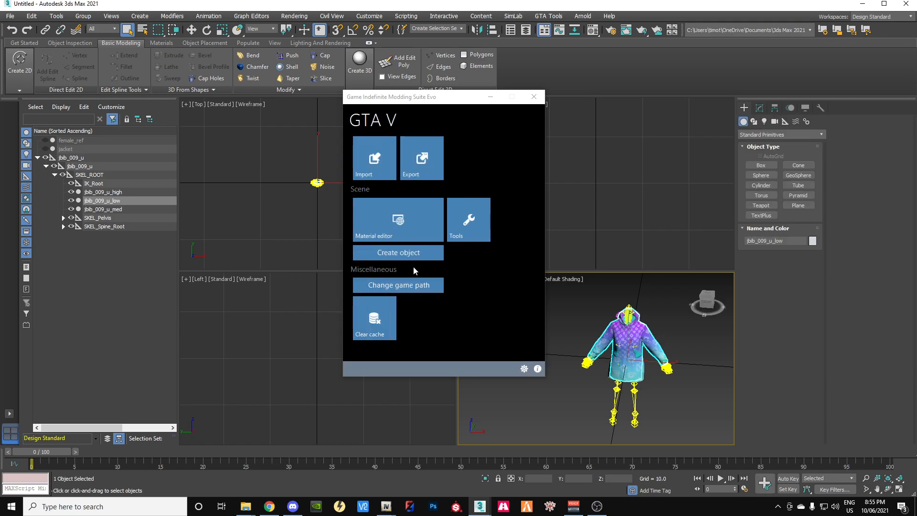
Move the modding suite window out of the way and maximize the Perspective viewport around the imported jacket
left_click_drag(433, 97, 916, 109)
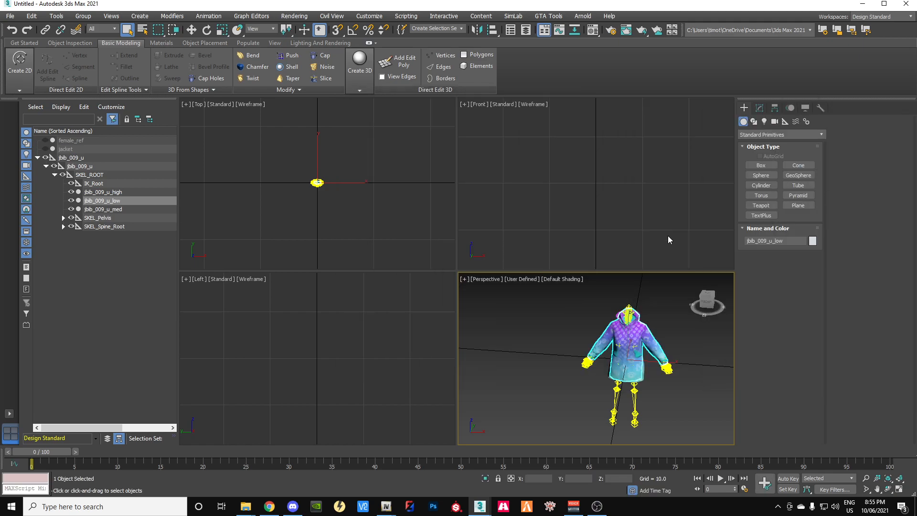
left_click(897, 490)
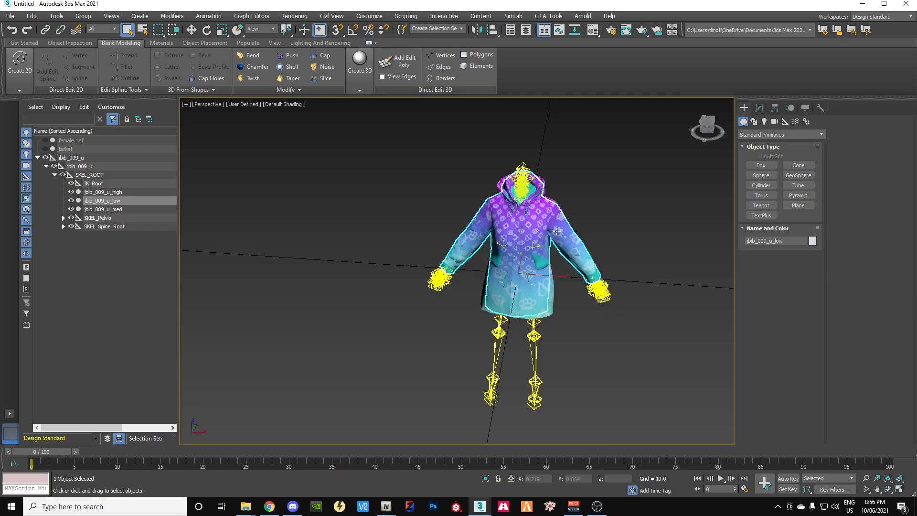
left_click_drag(706, 126, 706, 128)
scroll(519, 271, "down", 5)
scroll(519, 271, "up", 10)
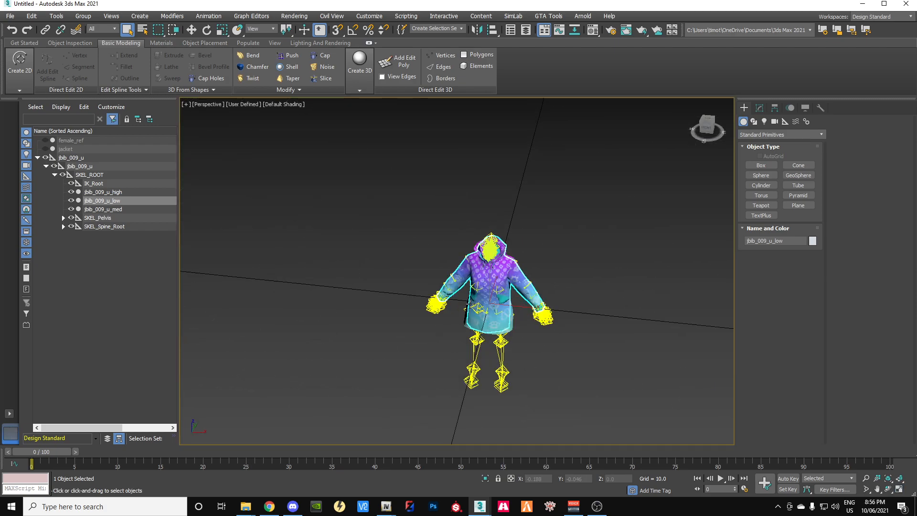
scroll(520, 289, "up", 5)
scroll(499, 334, "down", 2)
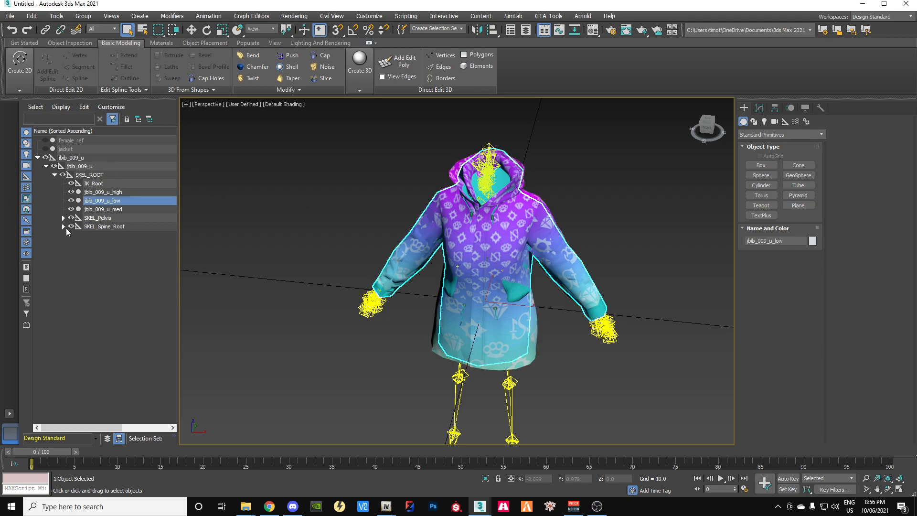
Hide the jbib_009_u_low and jbib_009_u_med meshes and select the jbib_009_u_high jacket mesh
key("ctrl+d")
left_click(111, 201)
left_click(110, 210)
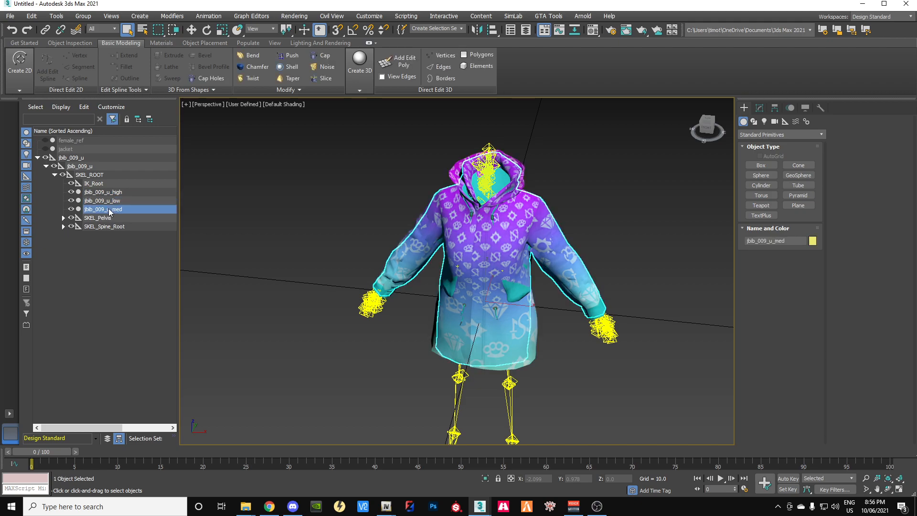
left_click(71, 201)
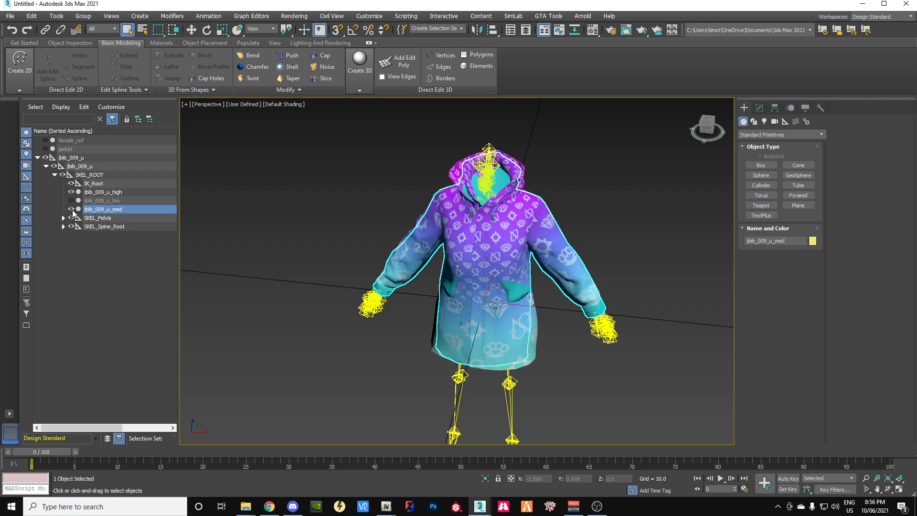
left_click(72, 210)
left_click(529, 263)
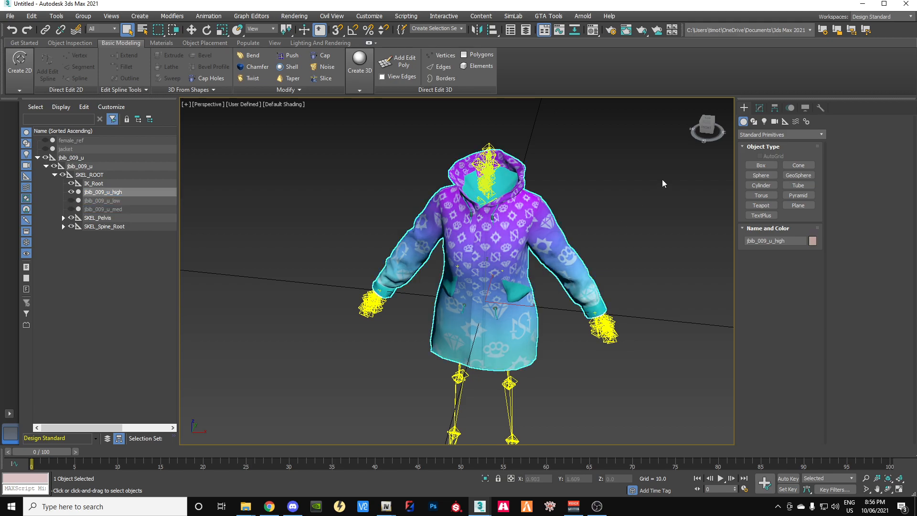
Examine the imported jacket mesh and its skeleton from several angles, with the top-level jbib_009_u object selected
left_click_drag(713, 122, 708, 121)
left_click(708, 126)
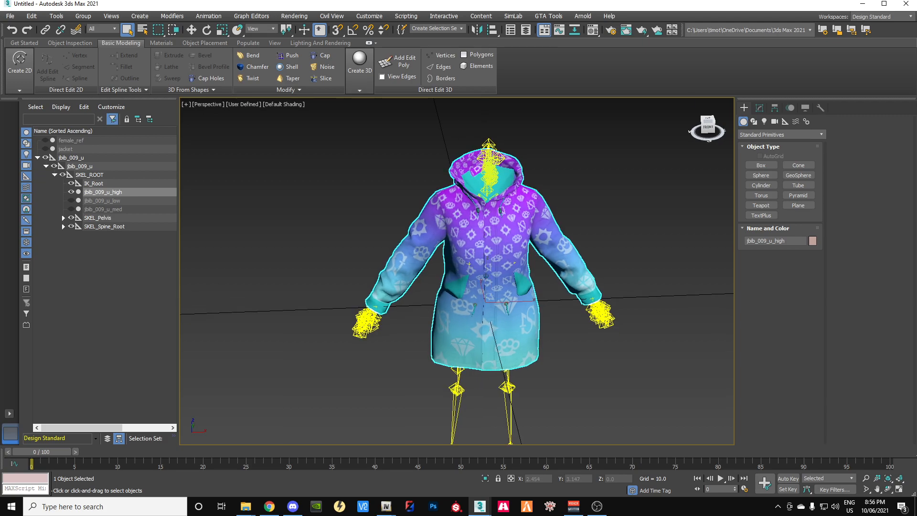
scroll(474, 259, "up", 4)
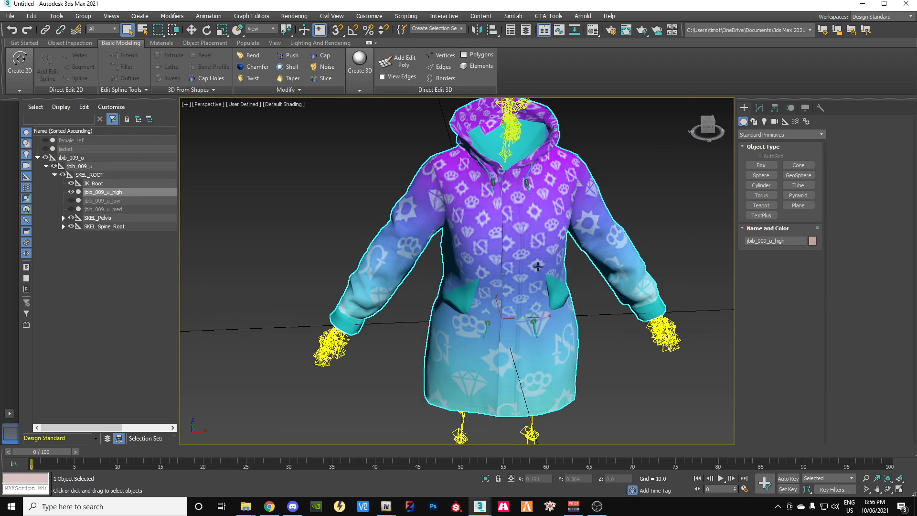
scroll(538, 266, "down", 2)
left_click_drag(707, 134, 377, 148)
middle_click_drag(511, 276, 415, 270, "alt")
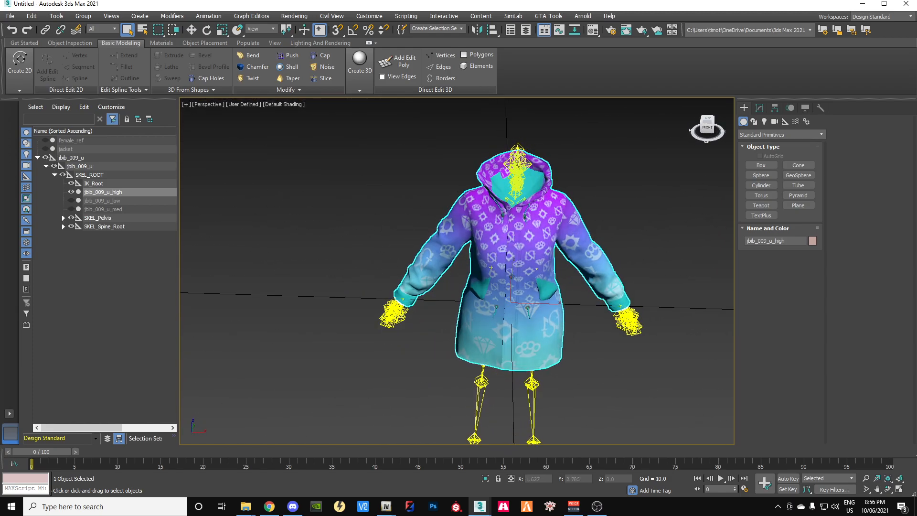
left_click(76, 158)
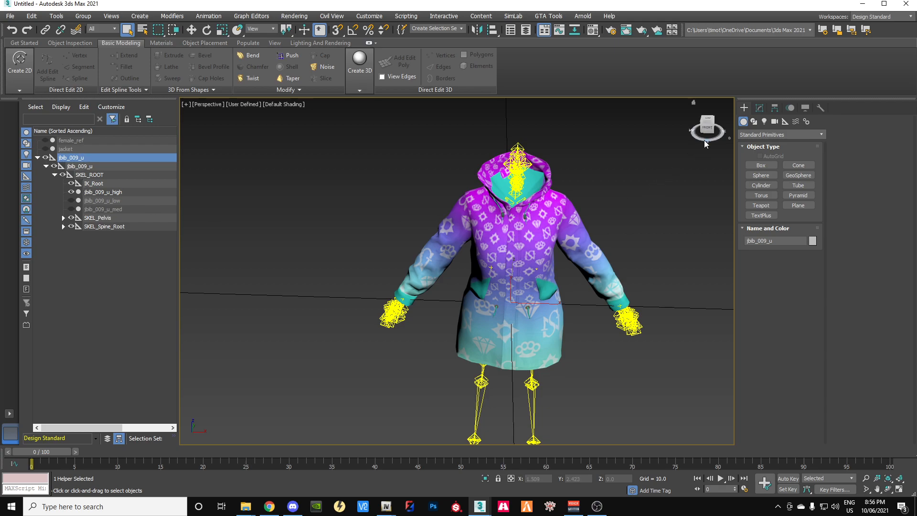
mouse_move(704, 126)
left_mouse_down()
mouse_move(704, 143)
mouse_move(676, 131)
mouse_move(713, 132)
mouse_move(705, 138)
left_mouse_up()
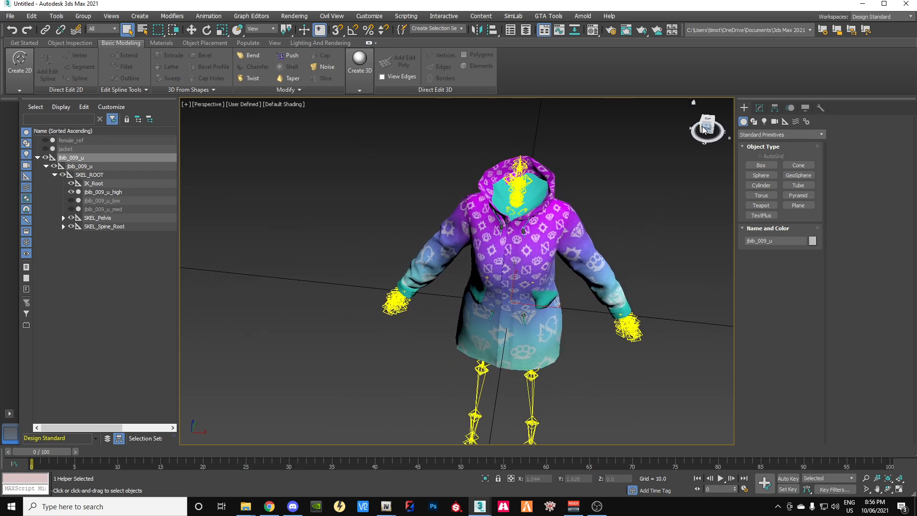
Add an FFD 4x4x4 modifier directly above the Editable Mesh in the modifier stack of jbib_009_u_high
left_click(759, 109)
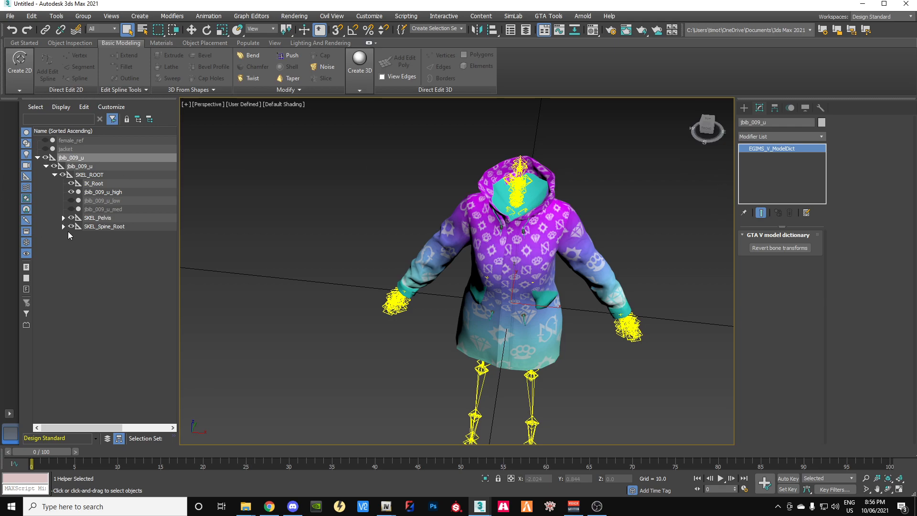
left_click(103, 191)
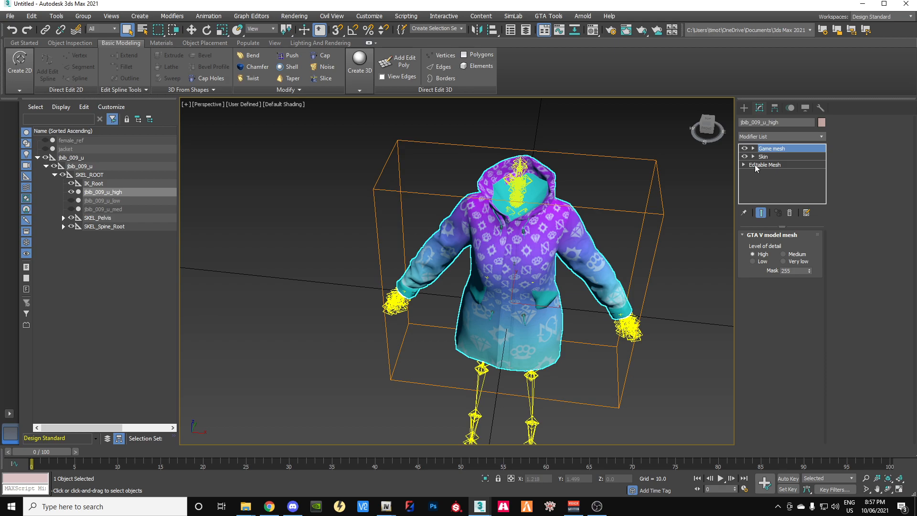
left_click(773, 163)
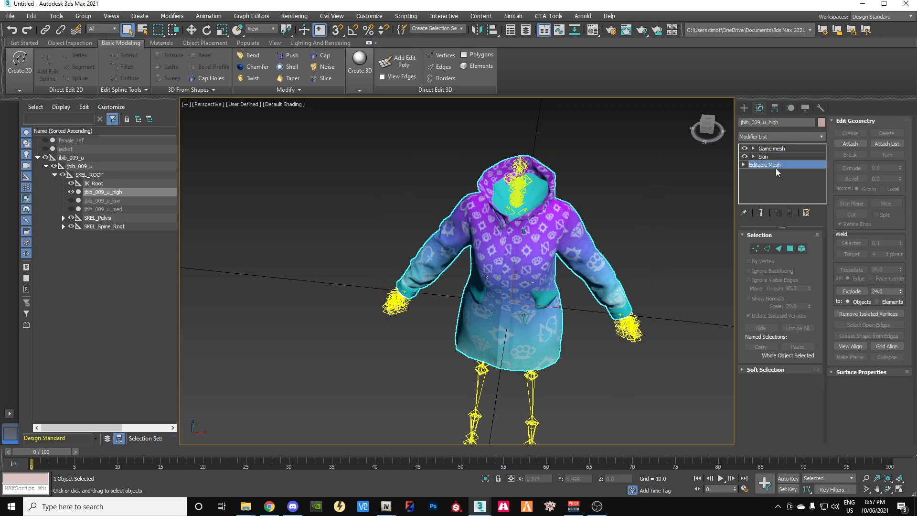
left_click(821, 138)
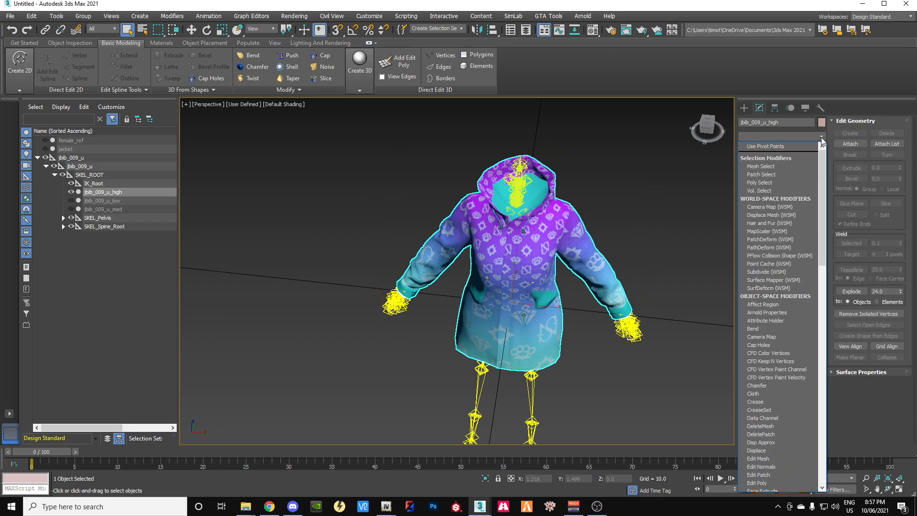
left_click_drag(821, 170, 834, 224)
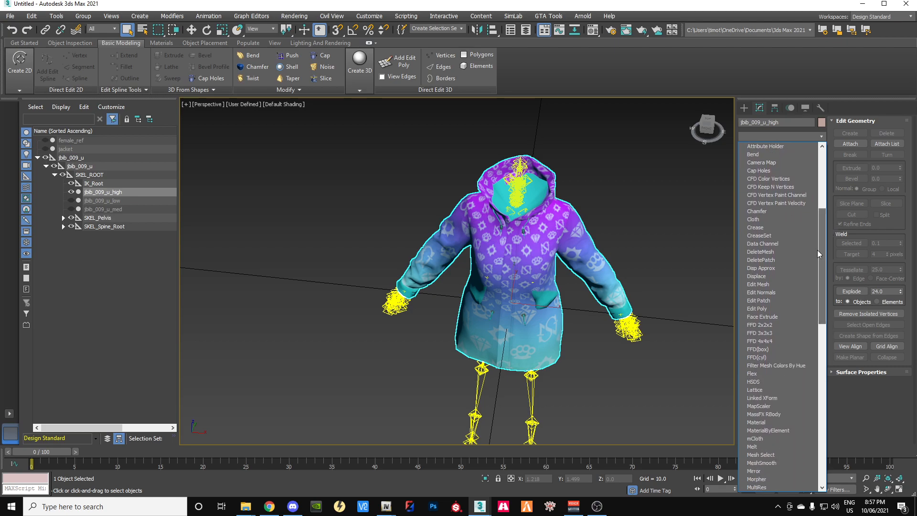
left_click(763, 341)
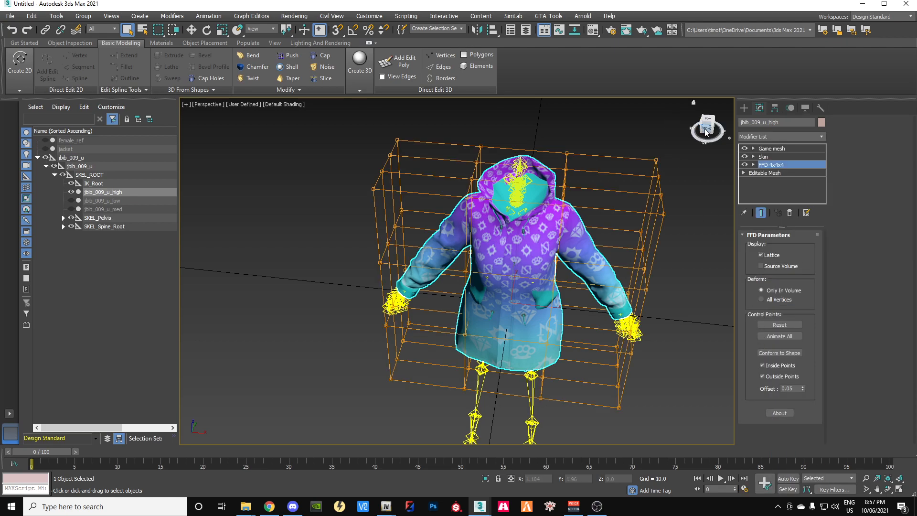
View the jacket from its side, undo the stray bone selection and activate the Control Points level of FFD 4x4x4
left_click_drag(708, 129, 662, 117)
middle_click_drag(451, 267, 509, 202, "alt")
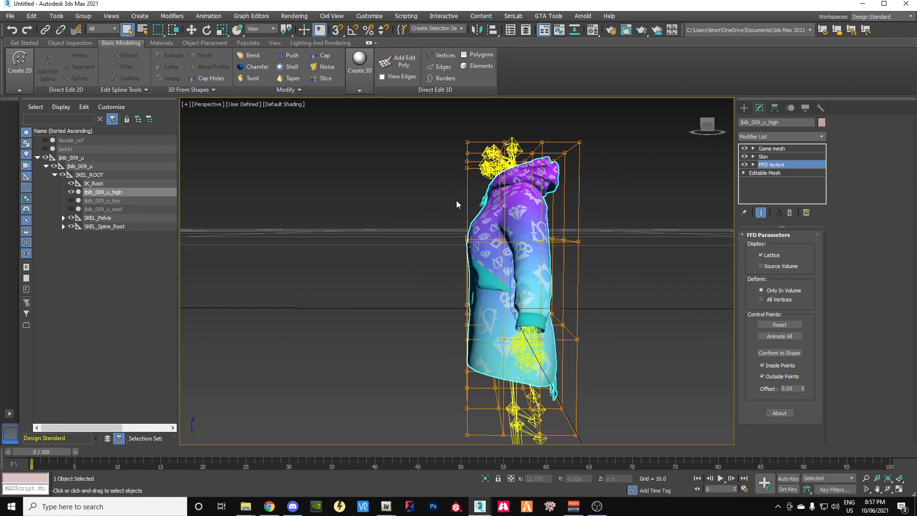
left_click_drag(708, 125, 711, 128)
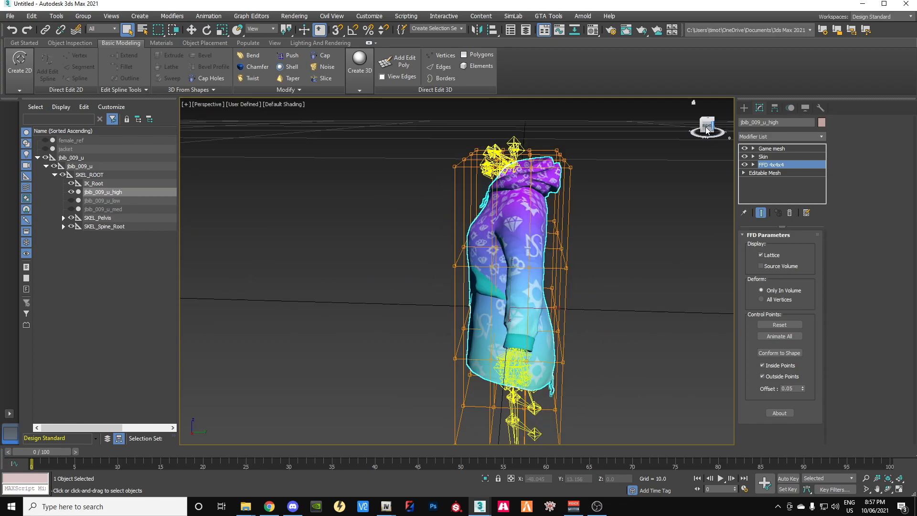
left_click_drag(518, 130, 592, 181)
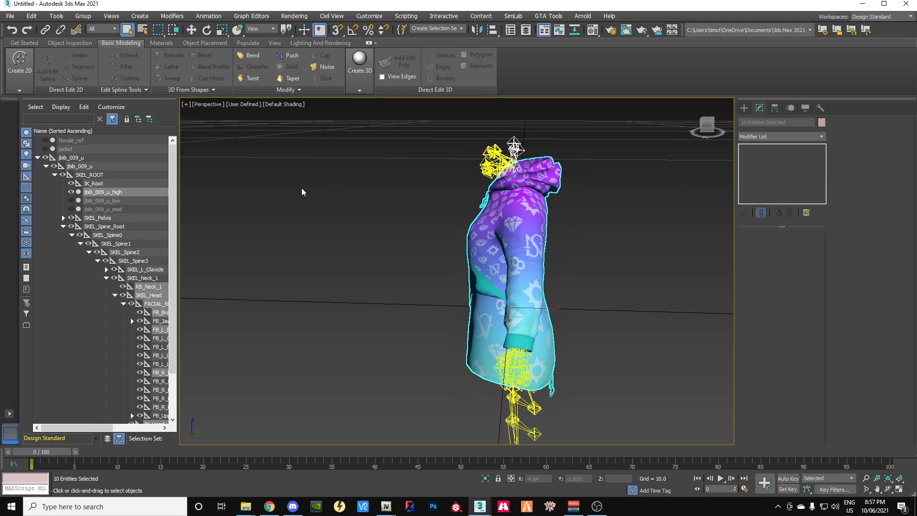
left_click(11, 30)
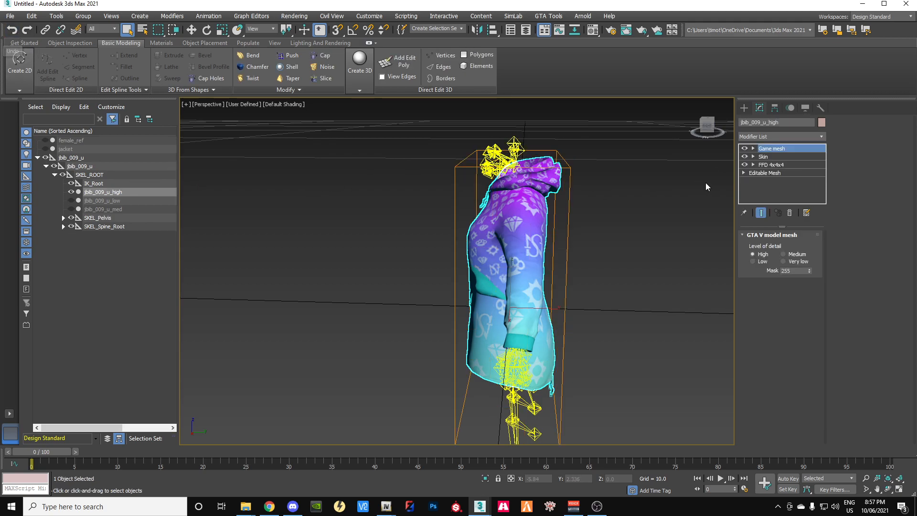
left_click(753, 165)
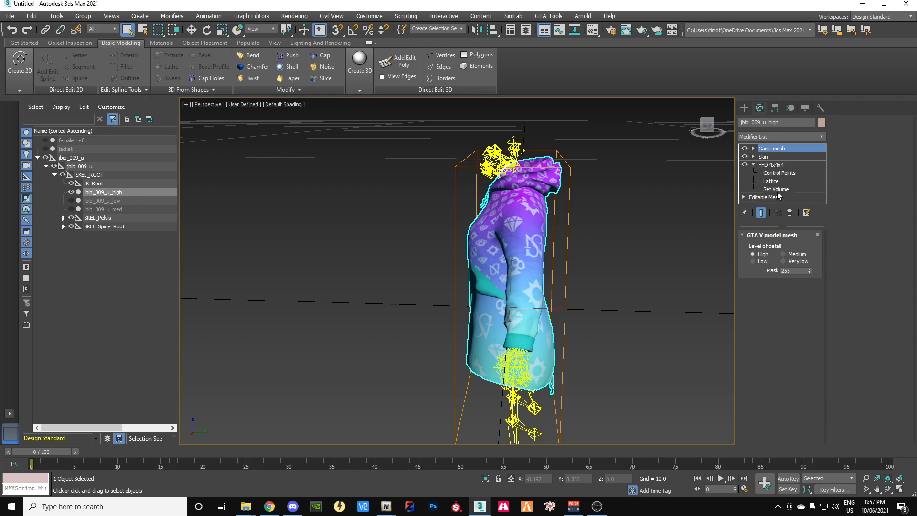
left_click(775, 173)
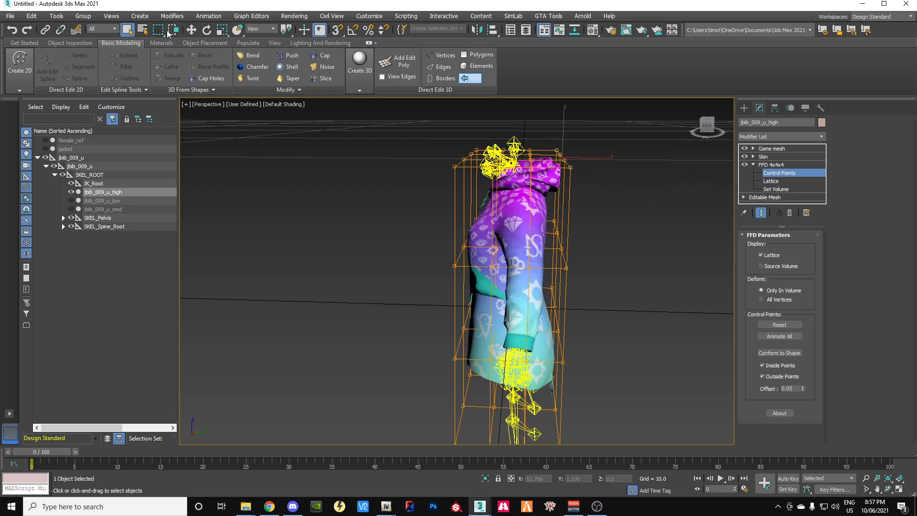
Move the top back row of lattice control points outward to about Y 0.626 and up to about Z 1.091, stretching the hood
left_click(191, 30)
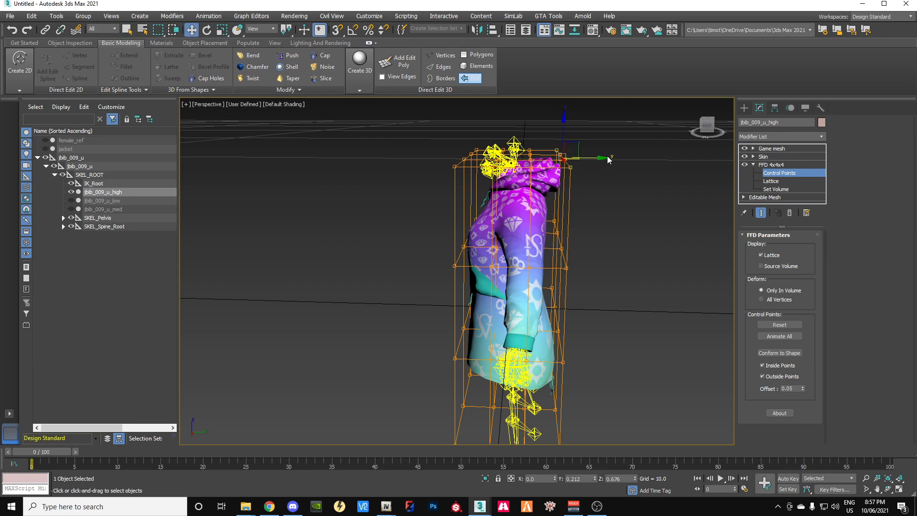
left_click_drag(608, 160, 690, 165)
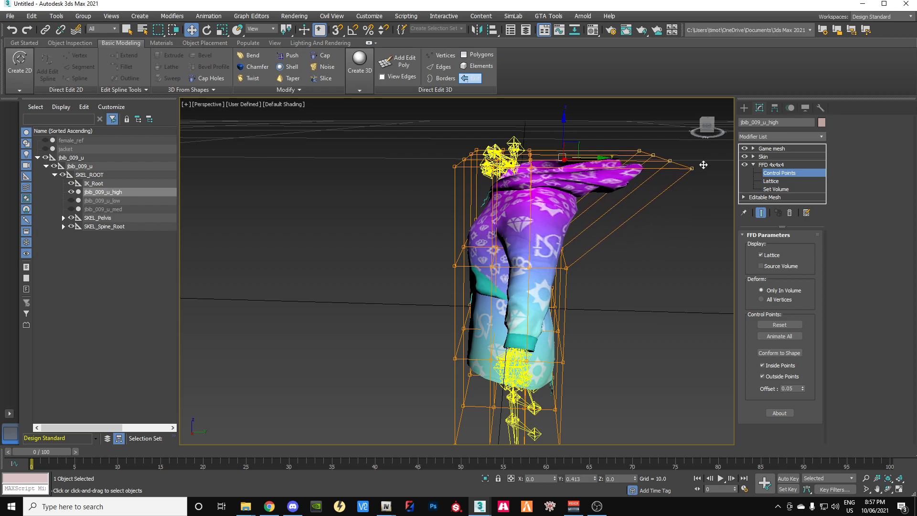
left_click(662, 116)
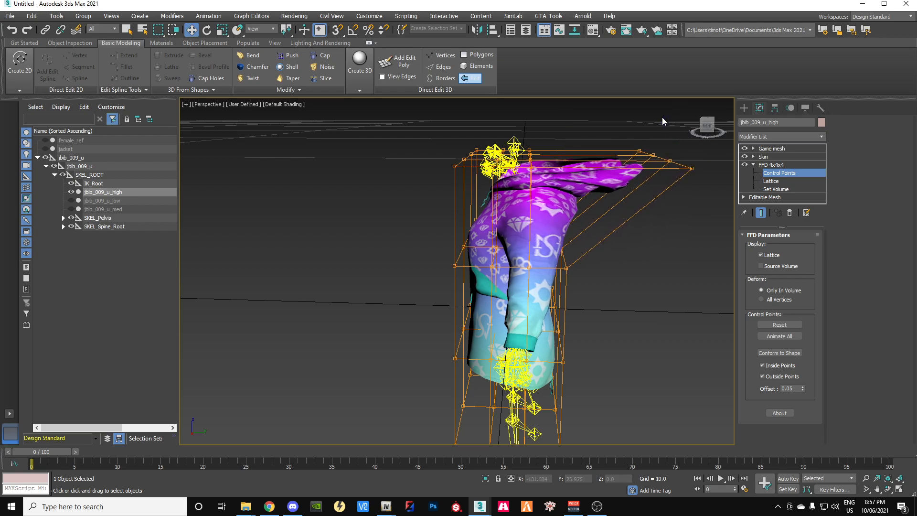
left_click_drag(630, 135, 652, 14)
From the front view, pull the lower lattice control points beside one sleeve outward to about X -1.865
left_click_drag(706, 125, 745, 125)
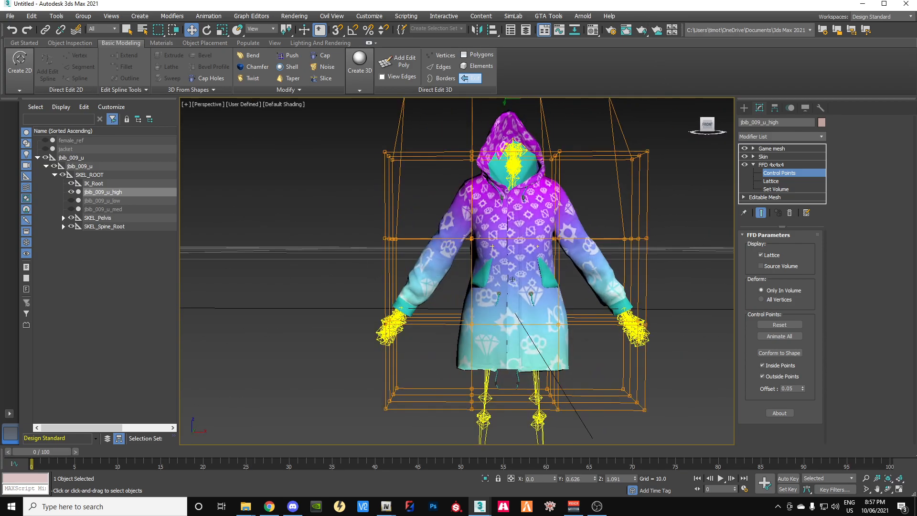
left_click_drag(413, 346, 142, 288)
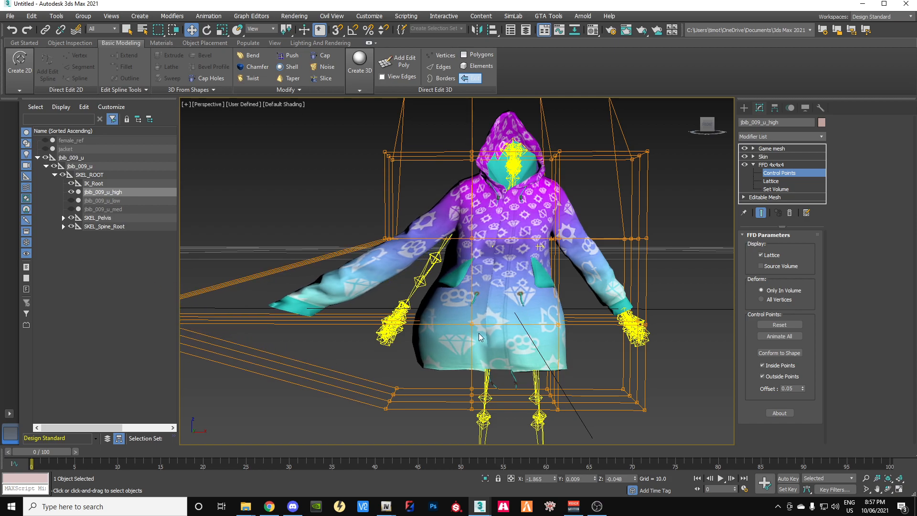
scroll(480, 333, "down", 3)
scroll(488, 321, "up", 2)
scroll(500, 315, "down", 1)
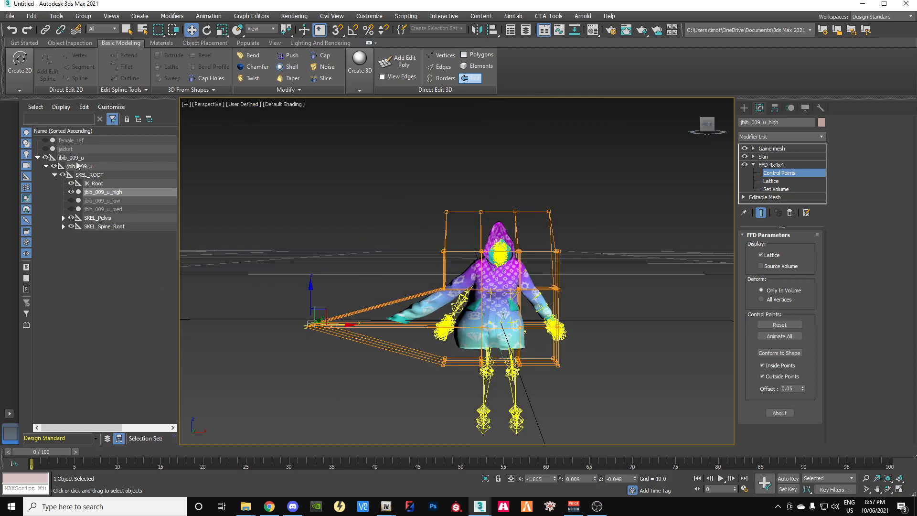
Export the jbib_009_u model dictionary to the Desktop with Game Indefinite Modding Suite Evo, including its jbib_009_u model and SKEL_ROOT bone
left_click(91, 157)
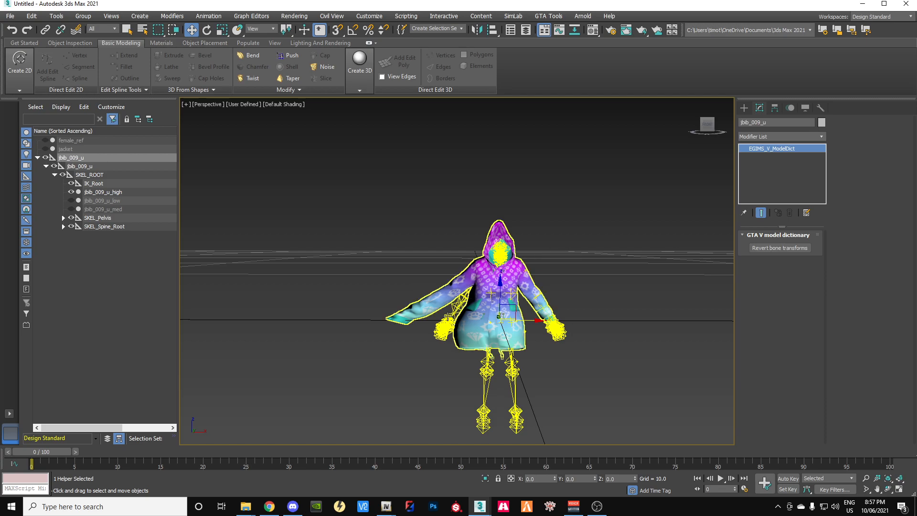
left_click_drag(707, 129, 191, 123)
left_click(193, 194)
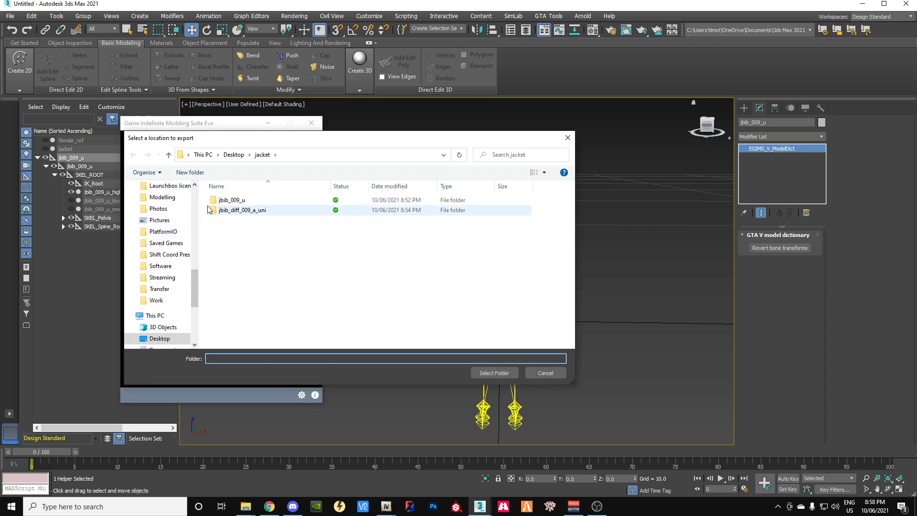
left_click(233, 155)
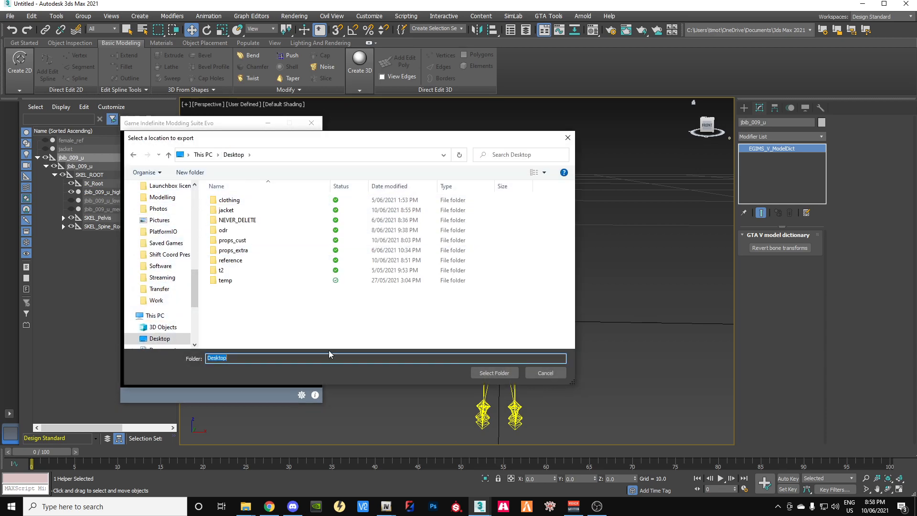
left_click(502, 374)
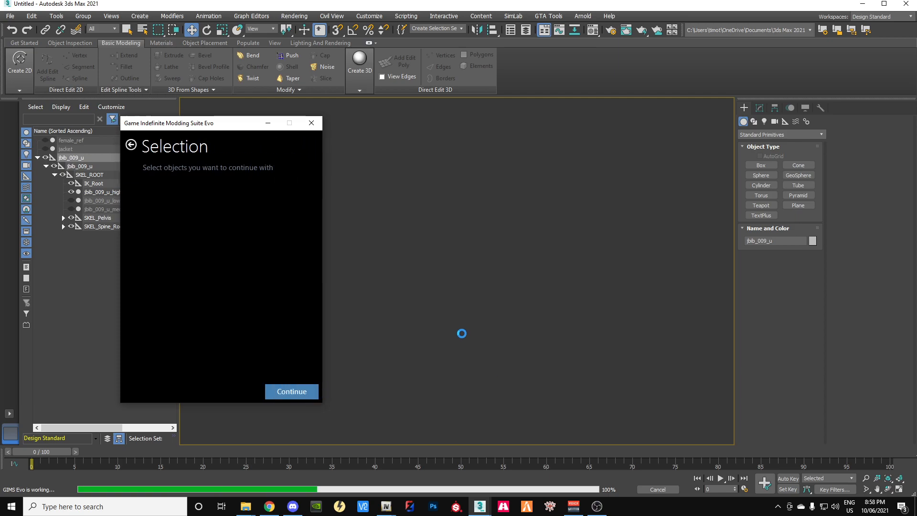
left_click(147, 181)
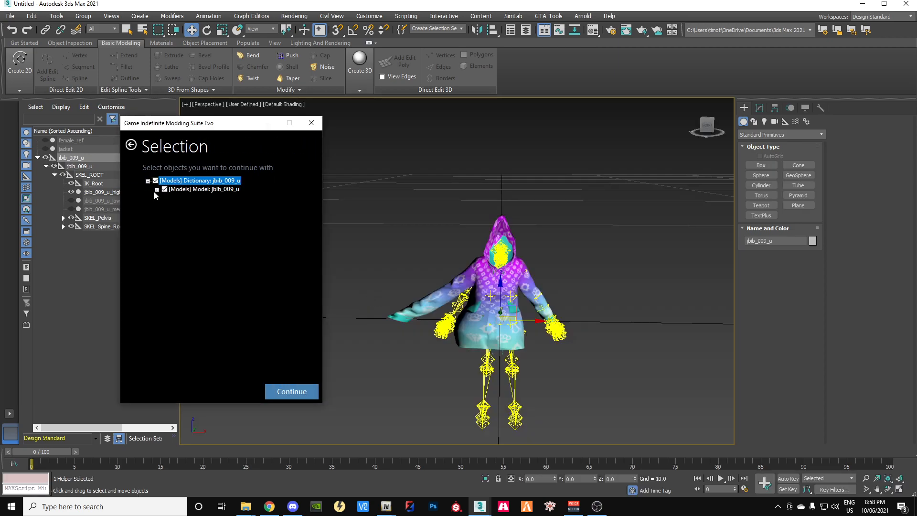
left_click(157, 189)
left_click(291, 397)
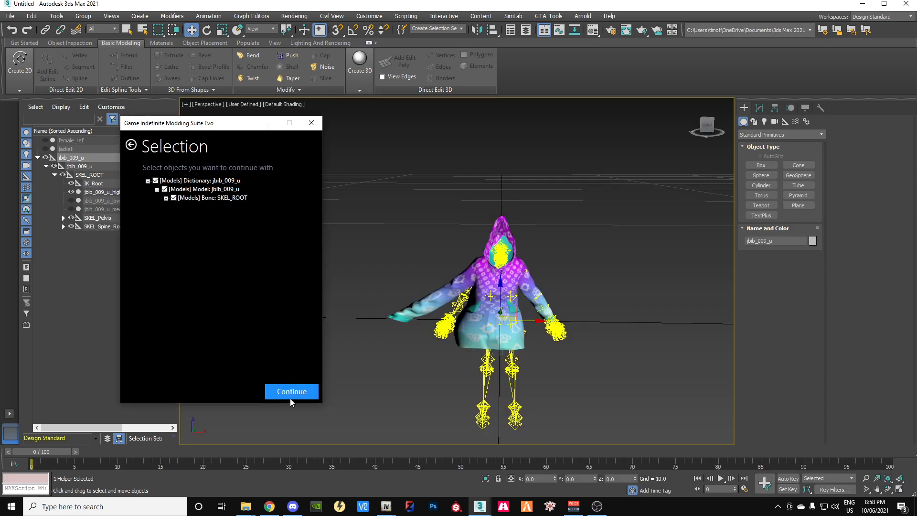
left_click(292, 392)
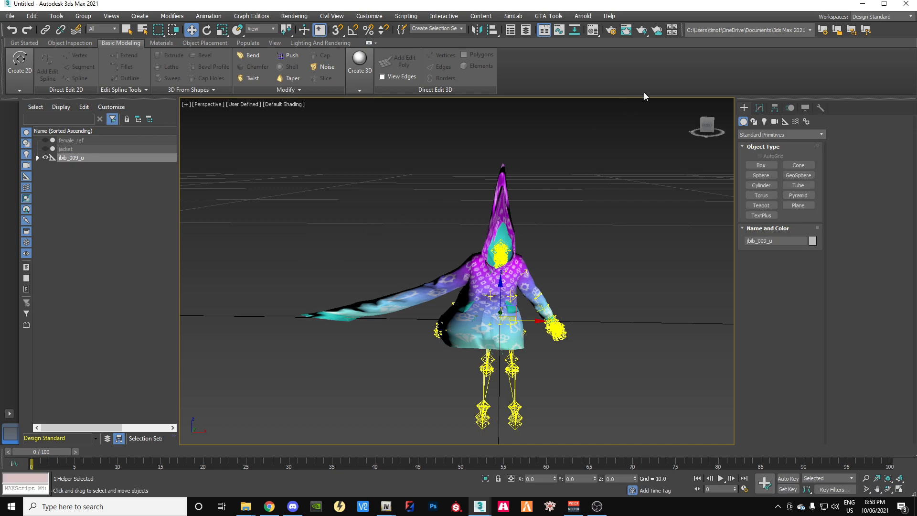
Switch from 3ds Max to the OpenIV main window, dismissing the jbib_009_u.ydd model viewer, and return to the start of the folder tree
left_click(862, 4)
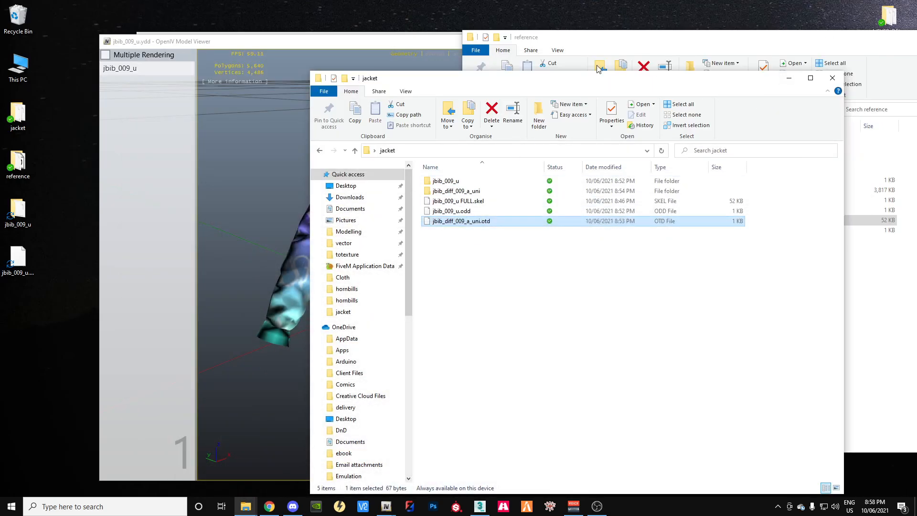
left_click(376, 46)
left_click(662, 41)
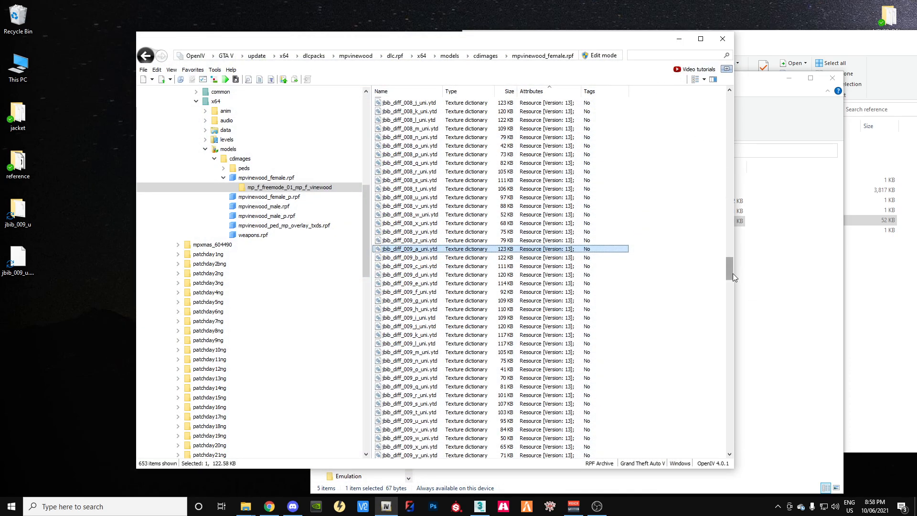
left_click_drag(733, 273, 730, 102)
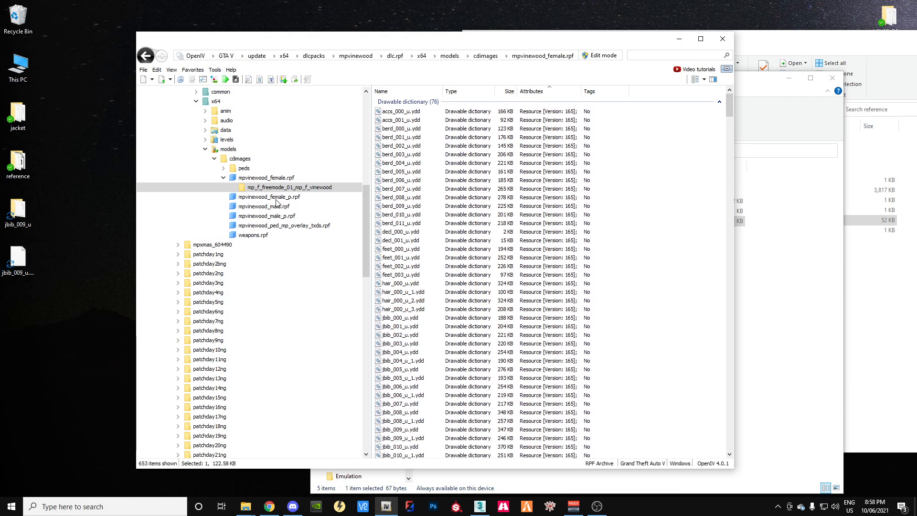
left_click(55, 331)
right_click(41, 319)
left_click(47, 328)
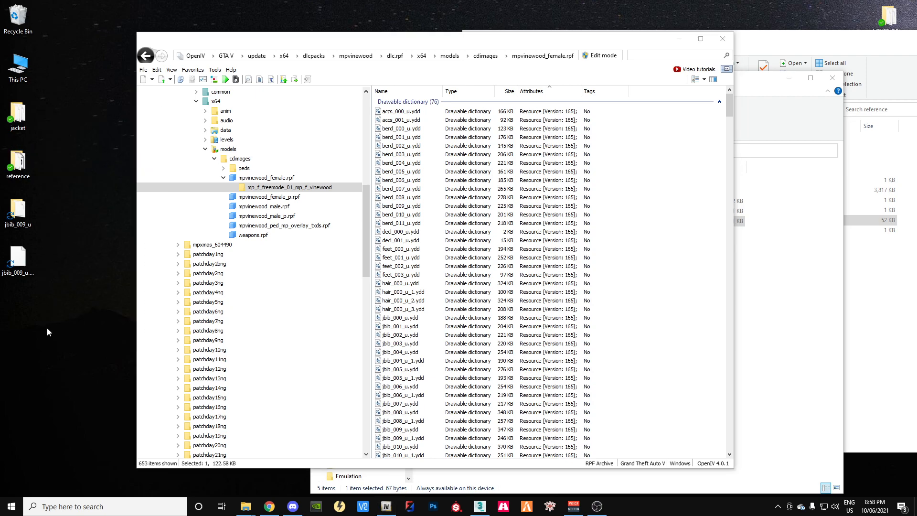
left_click_drag(370, 201, 365, 111)
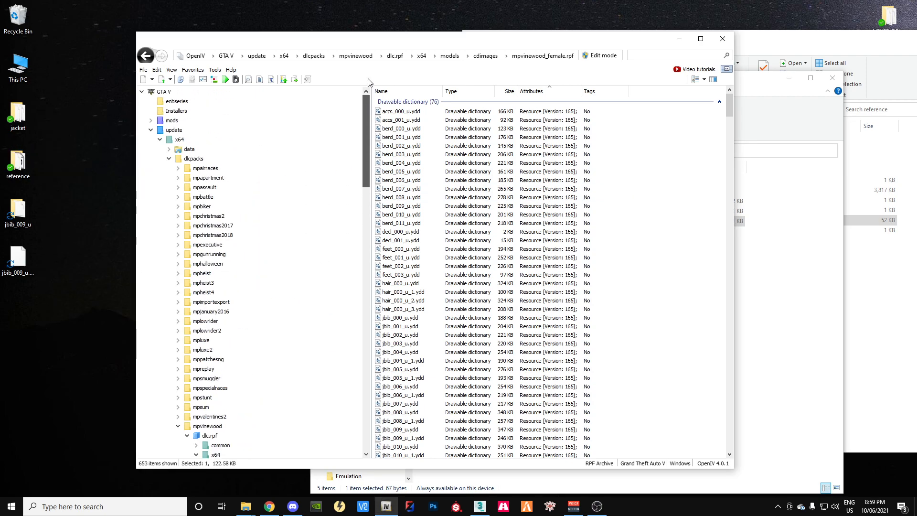
left_click_drag(370, 170, 377, 39)
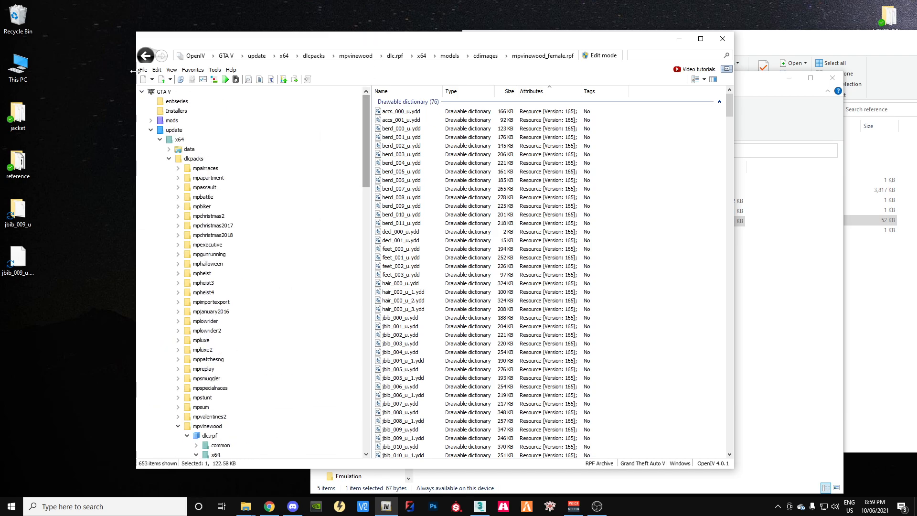
Open the Desktop's jacket folder in OpenIV and enable edit mode, accepting automatic saving of changes
left_click(144, 69)
left_click(193, 115)
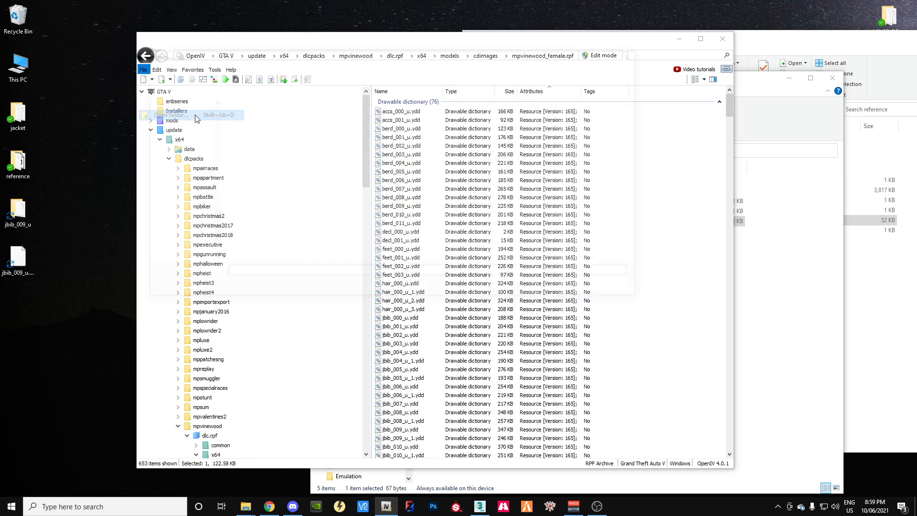
left_click(244, 127)
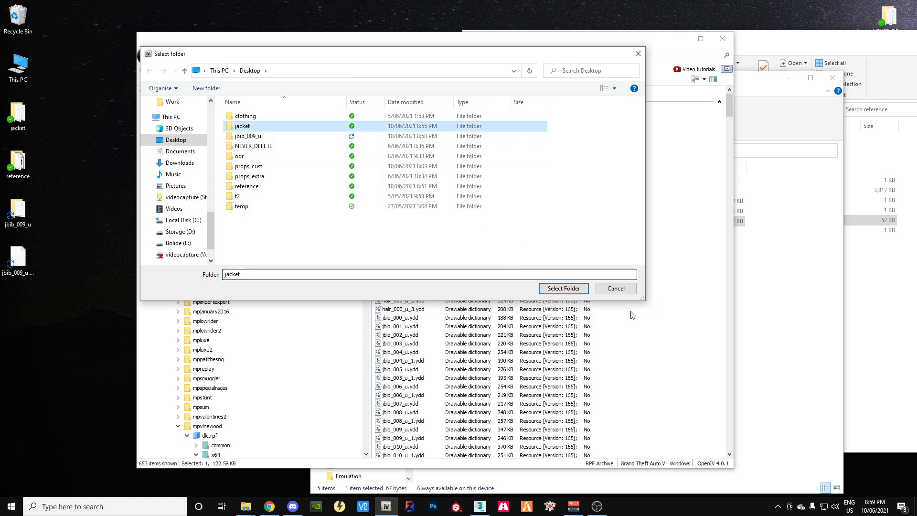
left_click(564, 288)
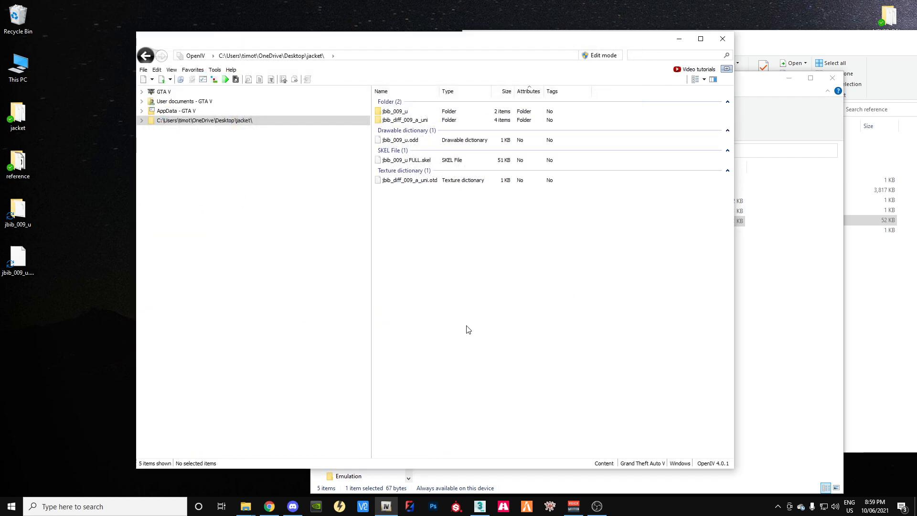
left_click(604, 56)
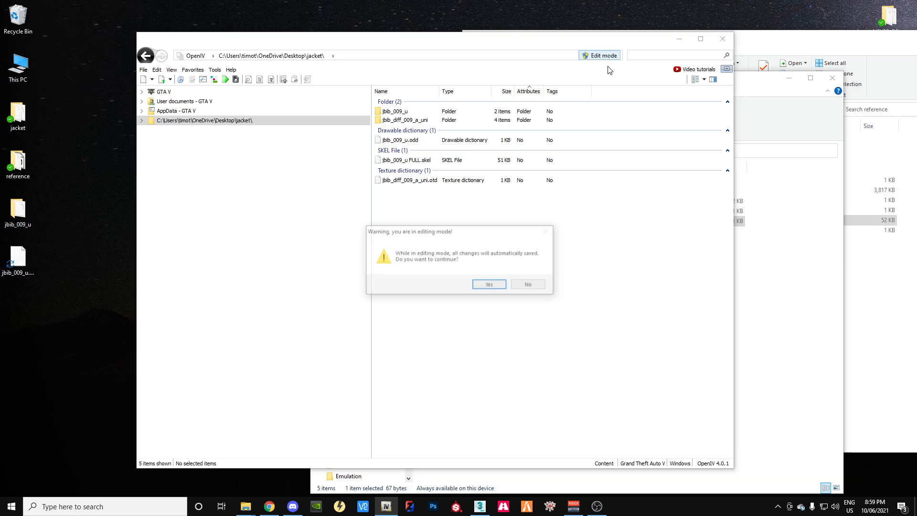
left_click(490, 285)
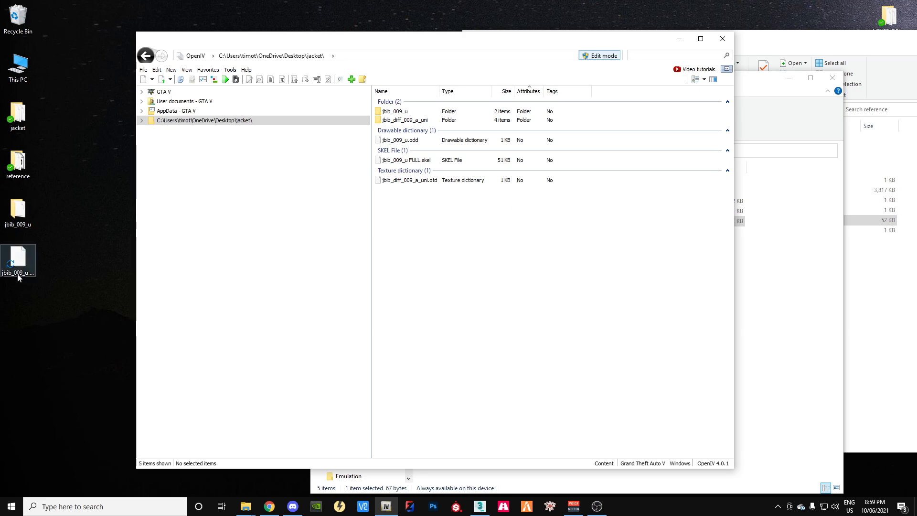
Create a folder on the Desktop with the default name New folder and place it below the exported jbib_009_u file
left_click(34, 316)
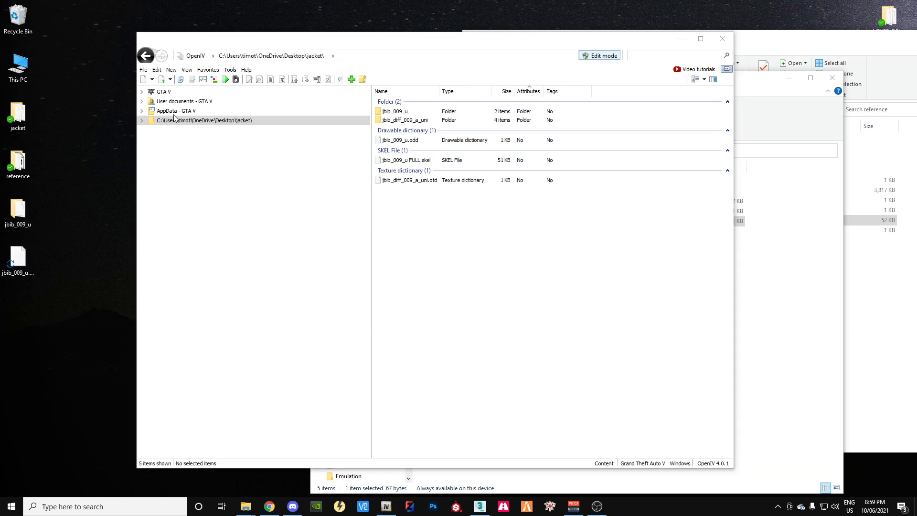
right_click(77, 295)
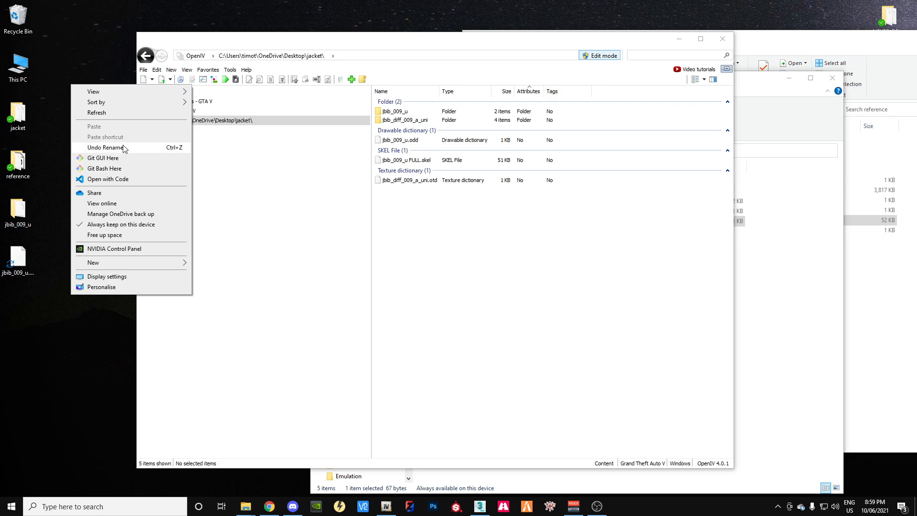
mouse_move(140, 264)
left_click(214, 264)
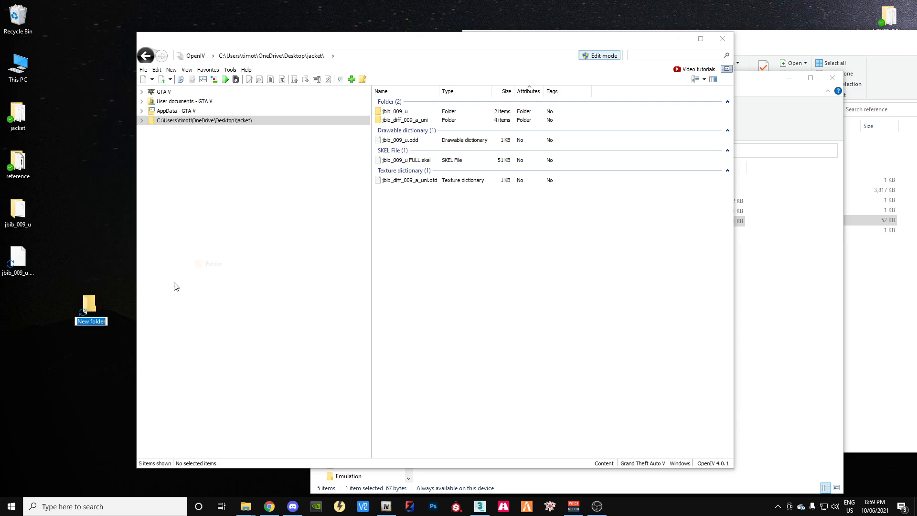
left_click(93, 345)
left_click_drag(90, 306, 24, 300)
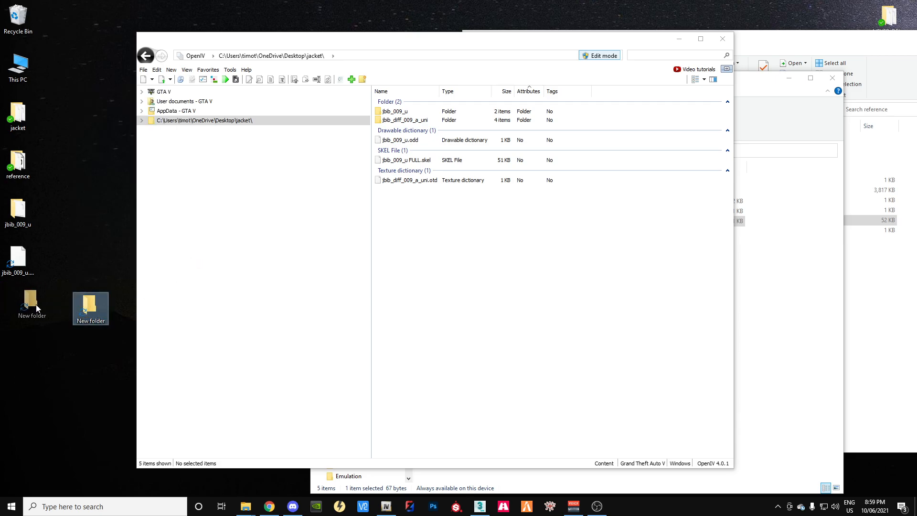
Open the Desktop's New folder in OpenIV as an additional location
left_click(143, 70)
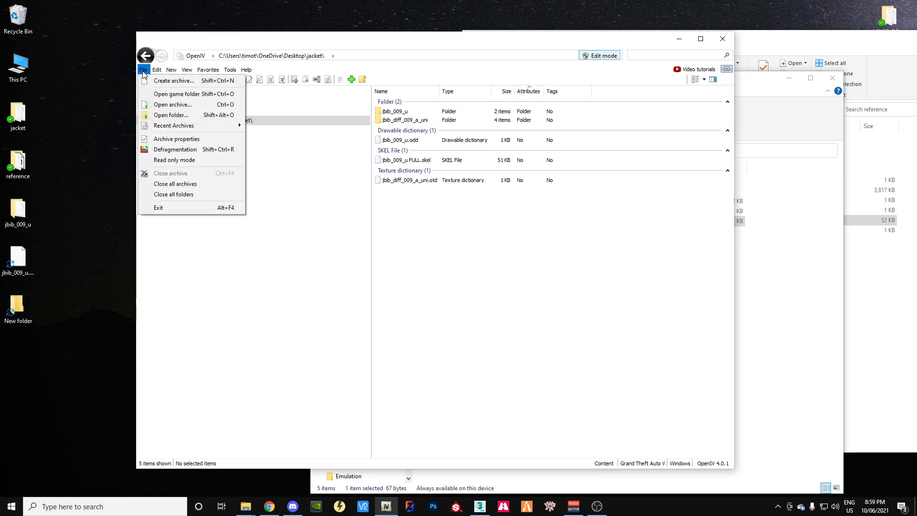
left_click(165, 115)
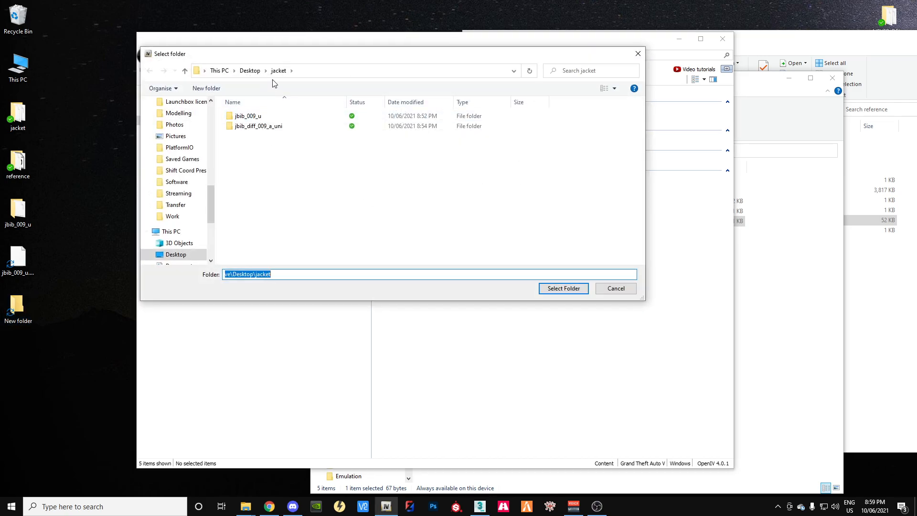
left_click(249, 71)
left_click(251, 159)
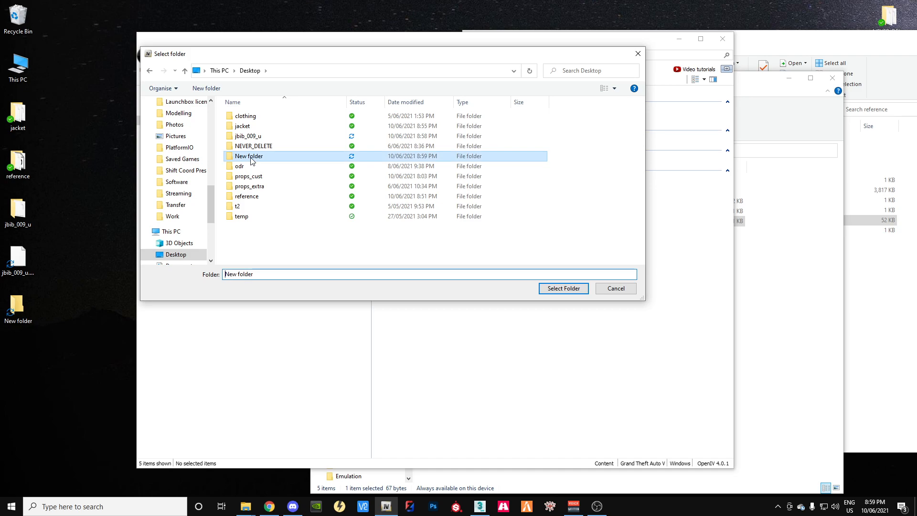
double_click(252, 160)
left_click(564, 291)
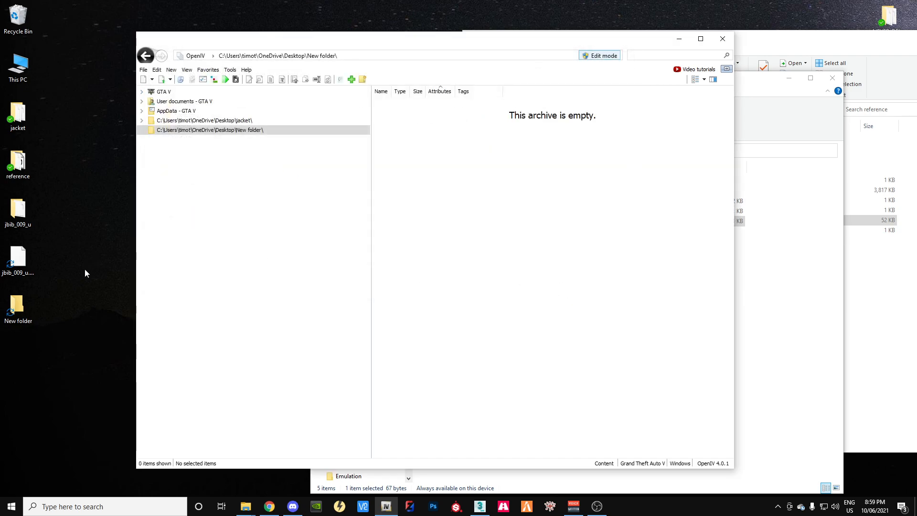
Import the exported jbib_009_u file from the Desktop into New folder and preview the imported jbib_009_u.ydd model
left_click_drag(19, 258, 524, 258)
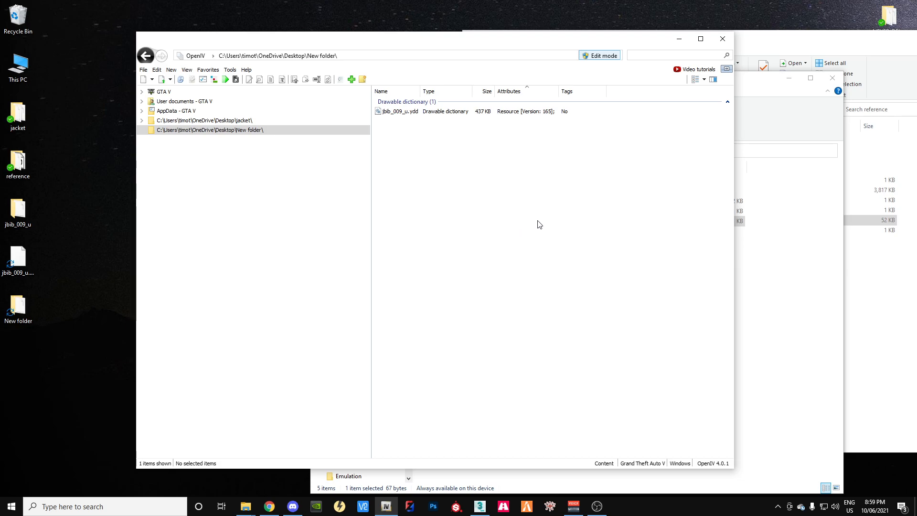
double_click(406, 111)
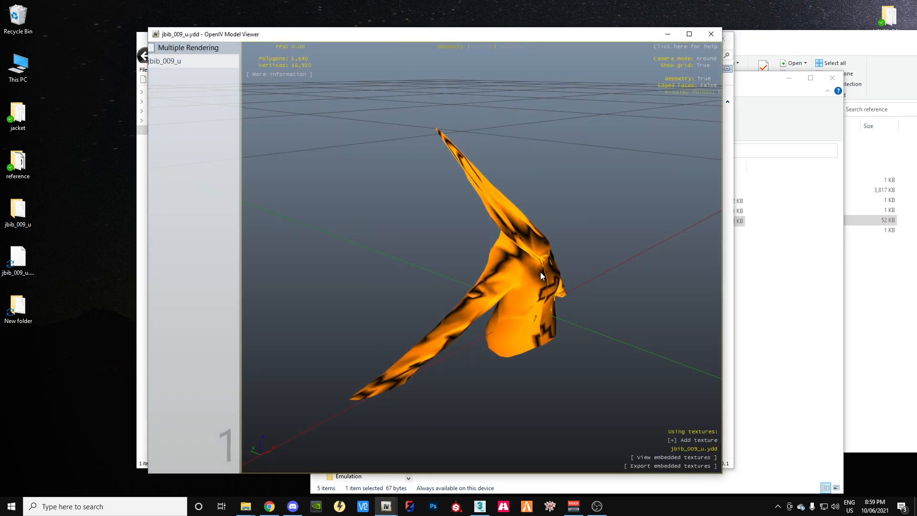
Examine the jbib_009_u model from several angles and close the model viewer
left_click_drag(558, 308, 432, 282)
left_click_drag(500, 192, 477, 296)
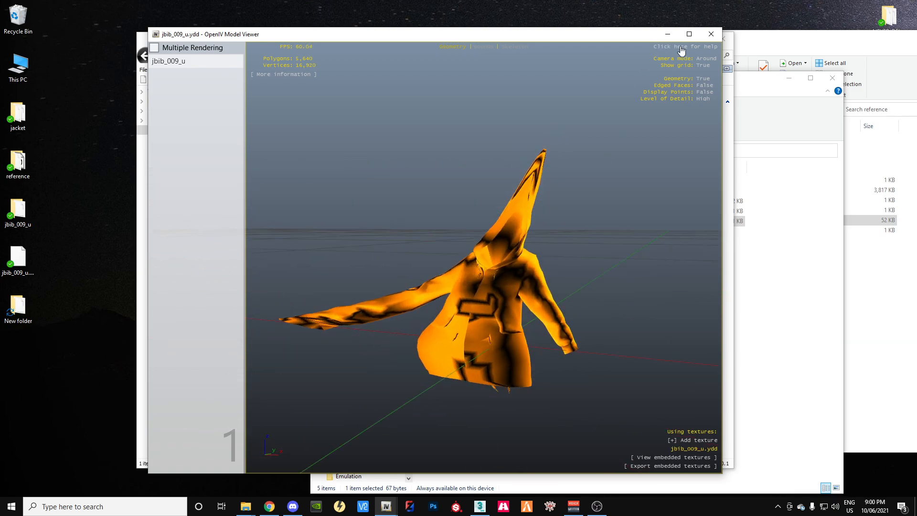
left_click(711, 34)
Delete the jbib_009_u folder, the jbib_009_u file and New folder from the desktop
left_click_drag(59, 360, 10, 198)
key("Delete")
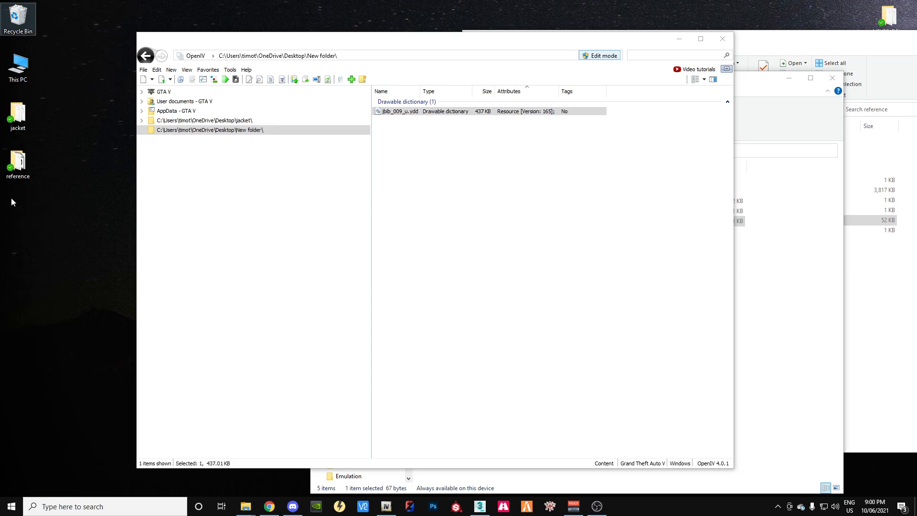
Minimize OpenIV, switch to 3ds Max and move the Game Indefinite Modding Suite Evo window clear of the scene list
left_click(680, 39)
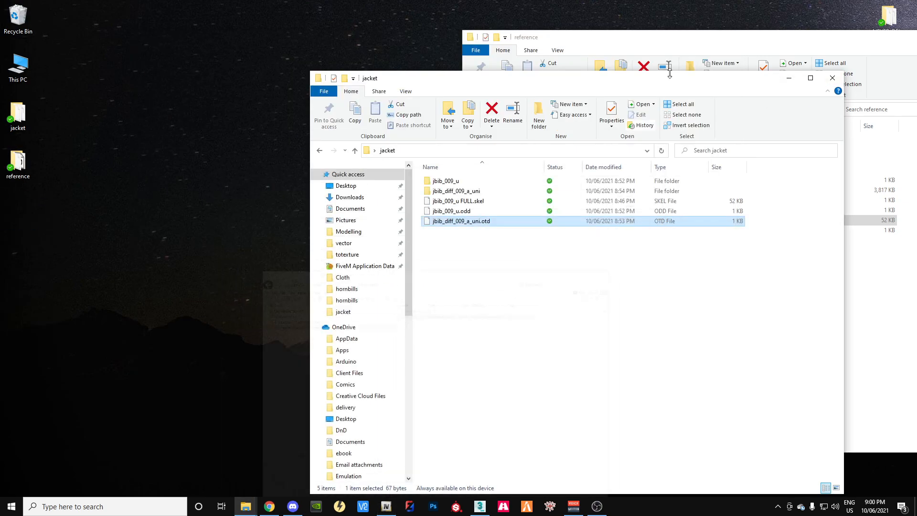
left_click(479, 506)
left_click_drag(166, 125, 707, 134)
Undo the recent edits to the distorted jbib_009_u jacket meshes one after another
left_click(17, 33)
left_click(17, 32)
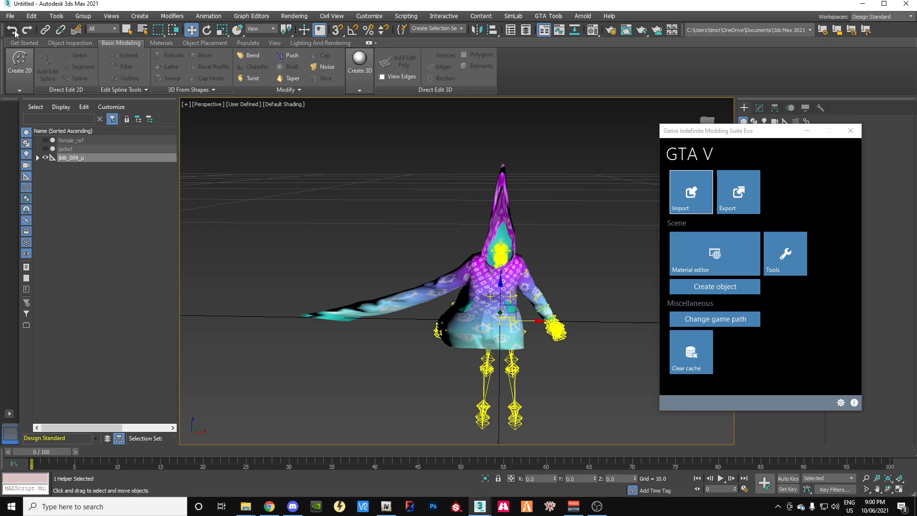
left_click(16, 32)
left_click(16, 33)
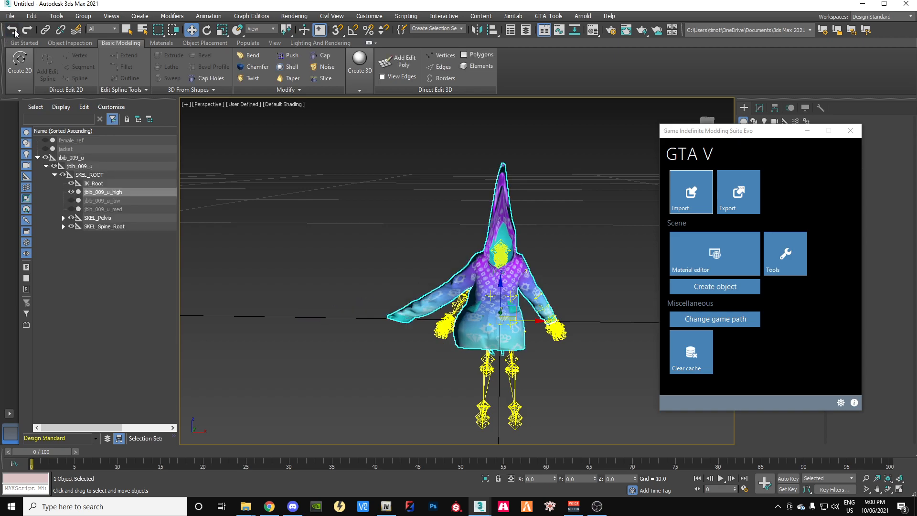
left_click(16, 32)
left_click(15, 32)
left_click(16, 33)
left_click(16, 33)
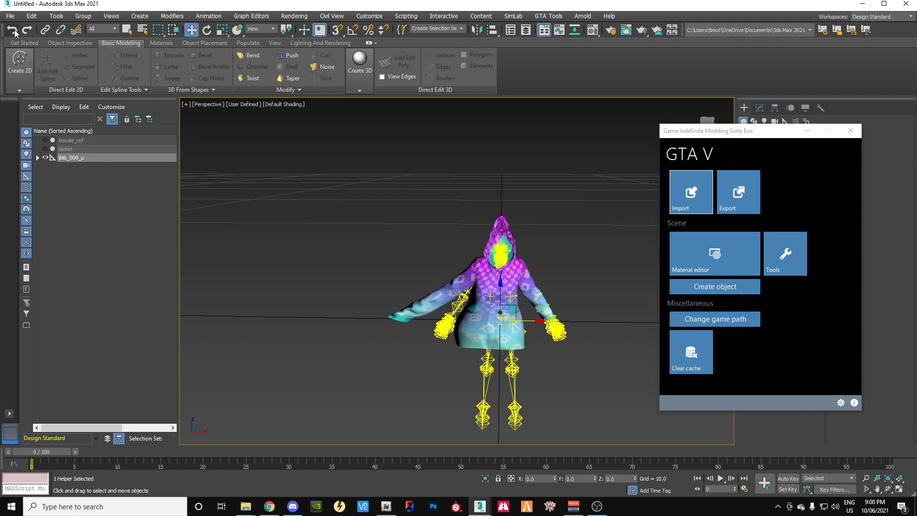
left_click(15, 33)
left_click(15, 32)
left_click(15, 32)
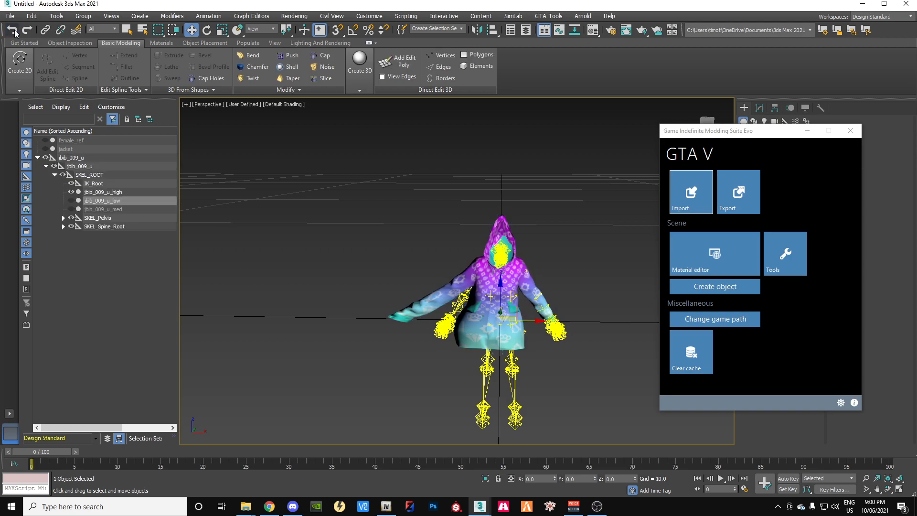
left_click(16, 33)
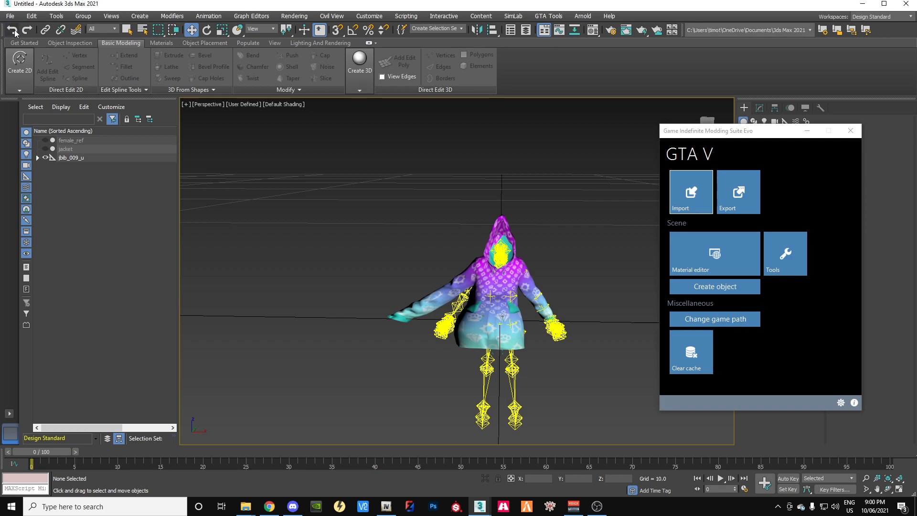
left_click(16, 32)
left_click(15, 31)
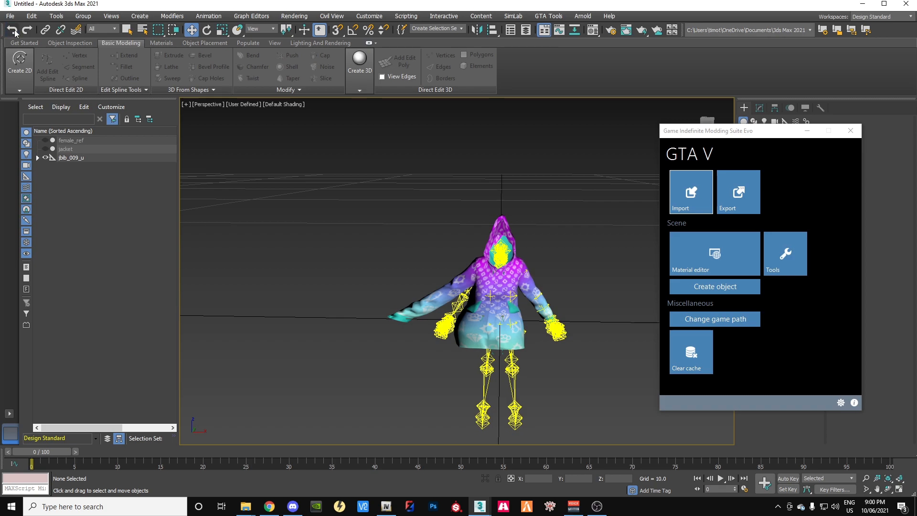
Delete the jbib_009_u helper together with all its child nodes from the scene
double_click(84, 157)
right_click(92, 153)
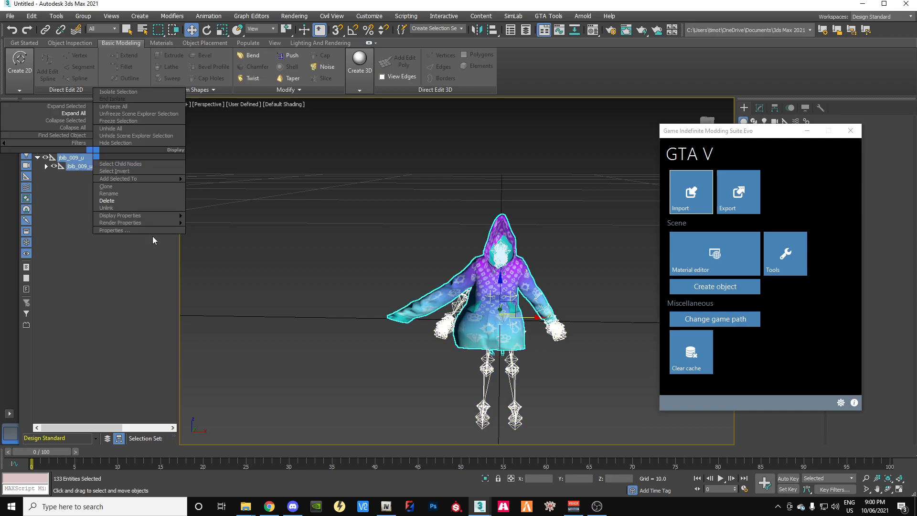
left_click(114, 201)
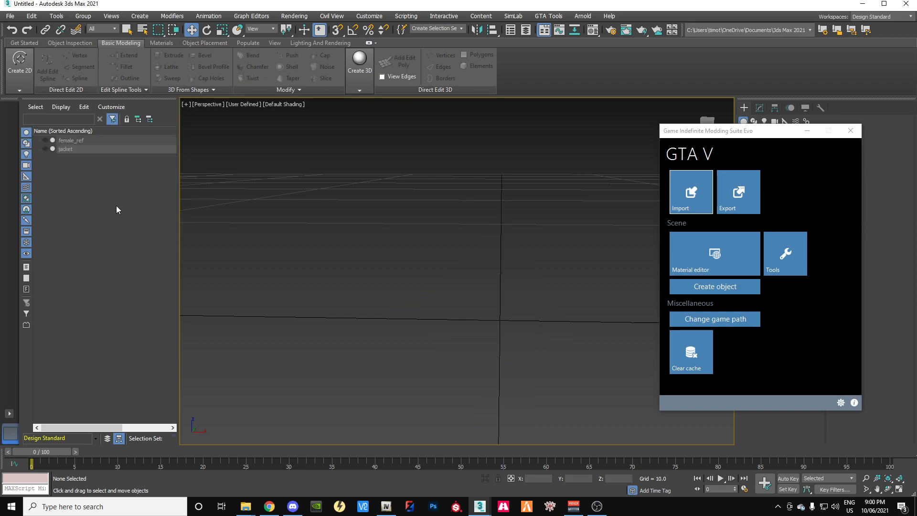
Import jbib_009_u.odd from the jacket folder with jbib_diff_009_a_uni as its external textures directory, and move the modding suite window out of view
left_click(693, 195)
left_click_drag(726, 155, 459, 128)
double_click(300, 190)
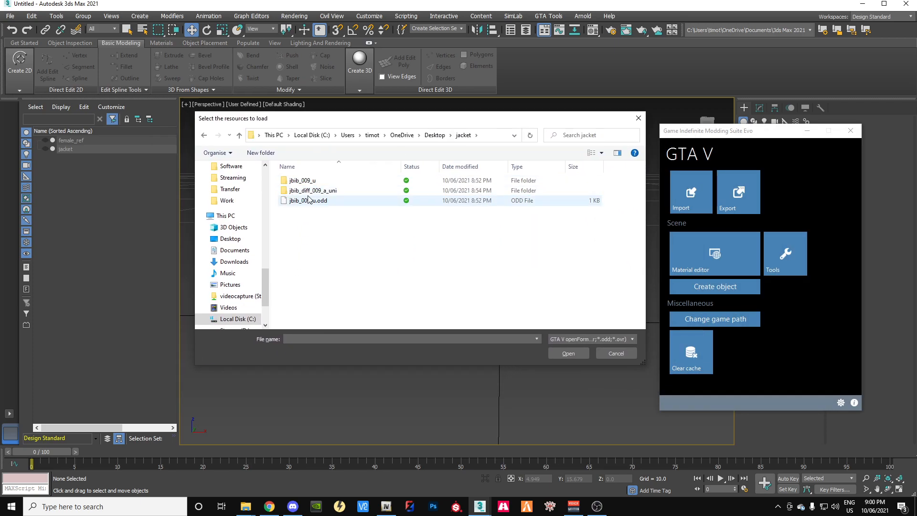
double_click(307, 200)
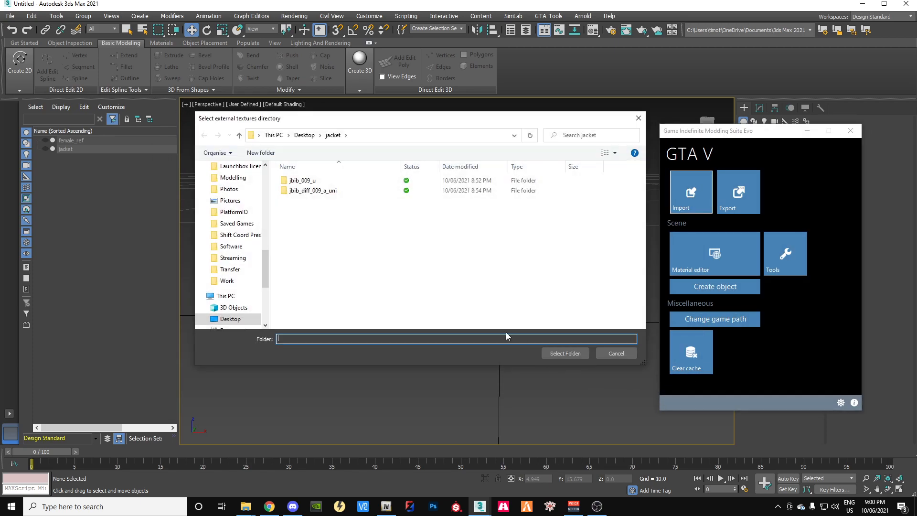
double_click(315, 190)
left_click(565, 353)
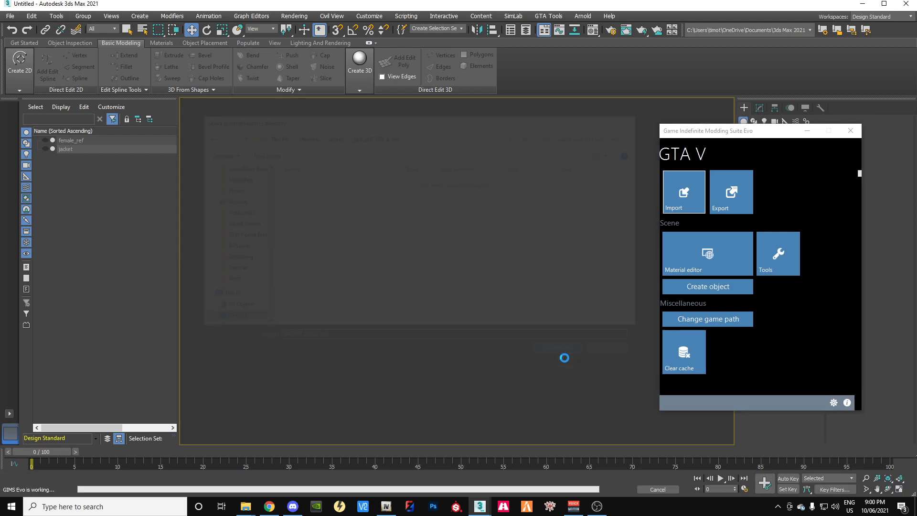
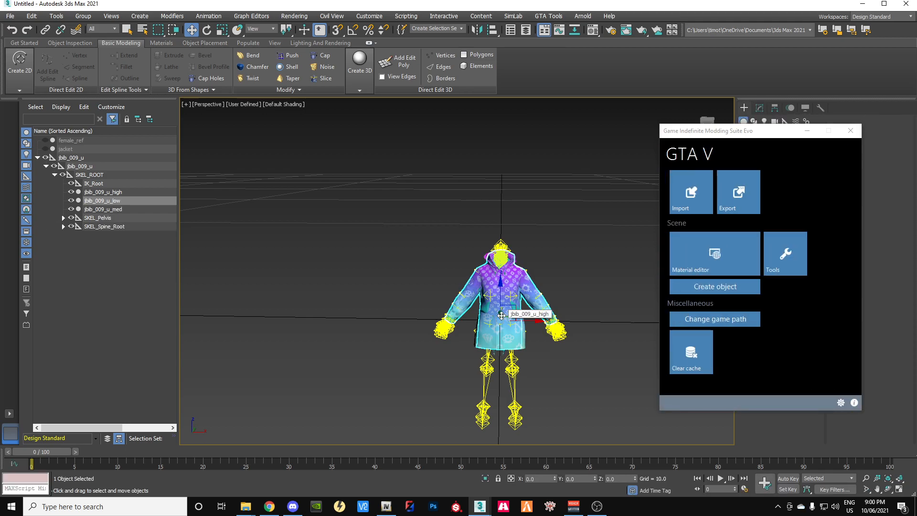
left_click_drag(711, 132, 916, 135)
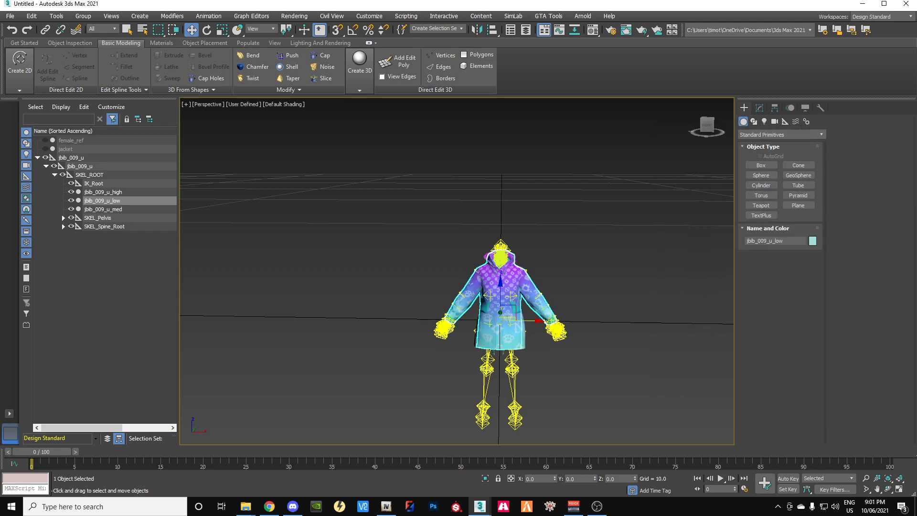
Unhide the jacket object and select it in the scene
scroll(524, 307, "up", 3)
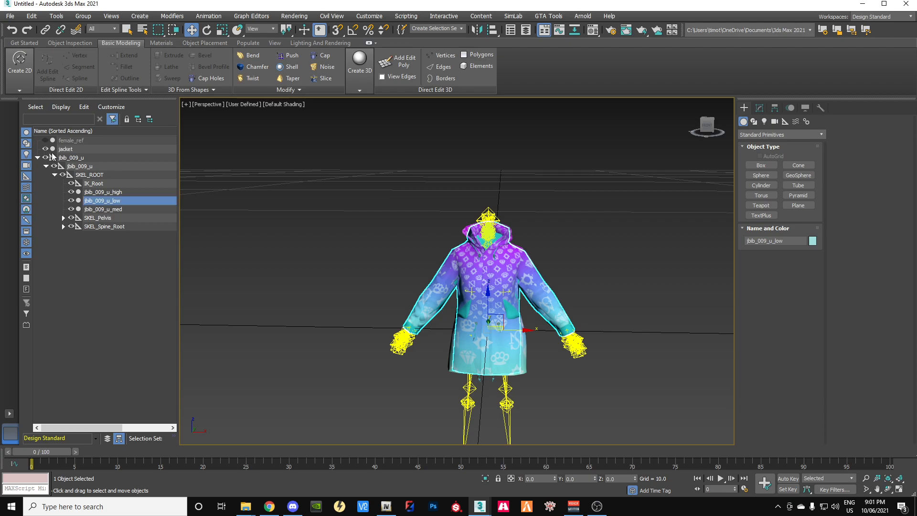
left_click(45, 149)
scroll(357, 229, "down", 5)
middle_click_drag(359, 216, 391, 313)
scroll(406, 339, "down", 7)
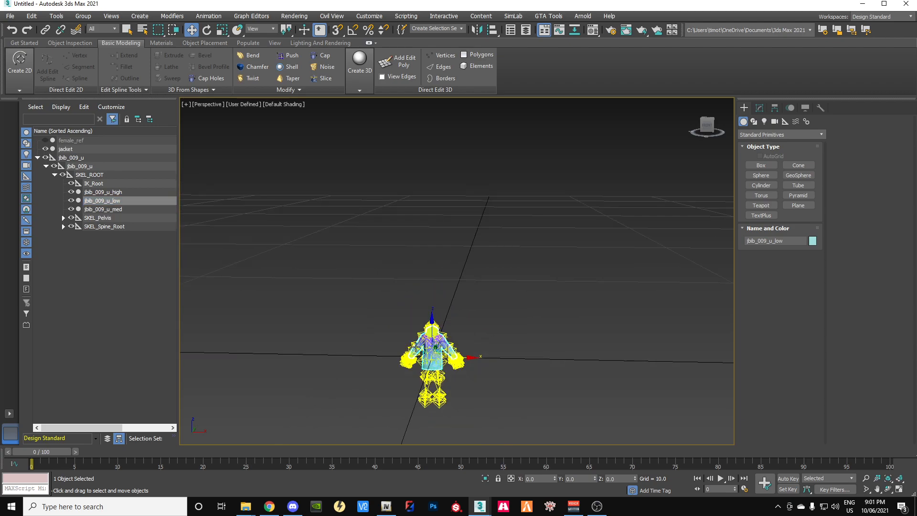
scroll(418, 372, "up", 7)
left_click(91, 150)
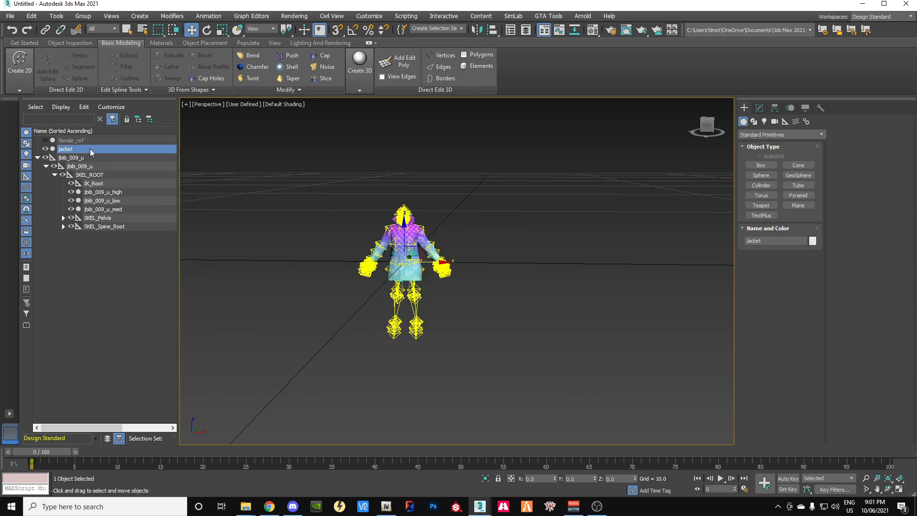
scroll(399, 260, "up", 6)
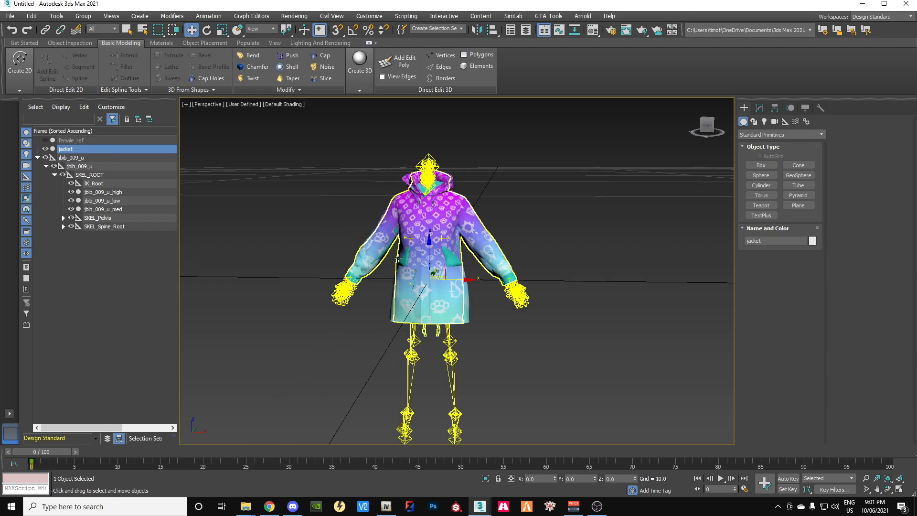
Hide the entire jbib_009_u hierarchy to view the jacket alone, and show the hierarchy again
double_click(77, 158)
left_click(46, 159)
scroll(440, 285, "down", 8)
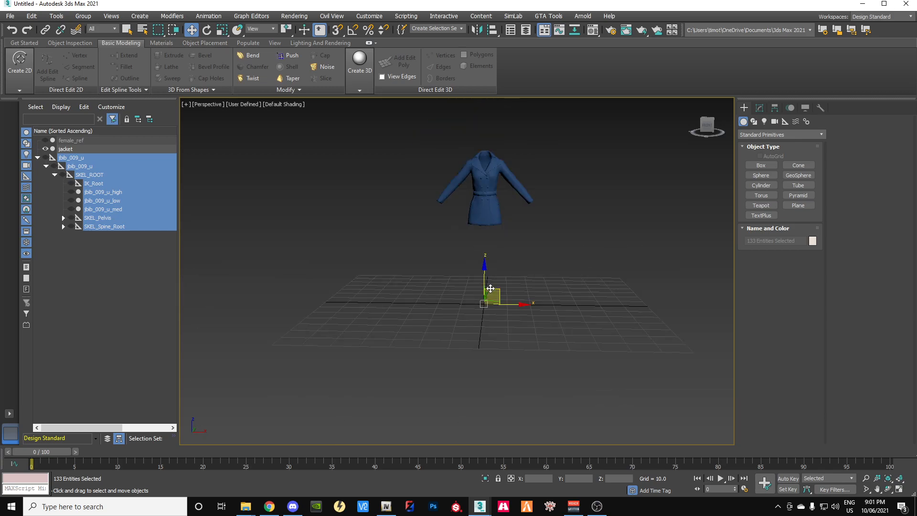
scroll(461, 330, "up", 5)
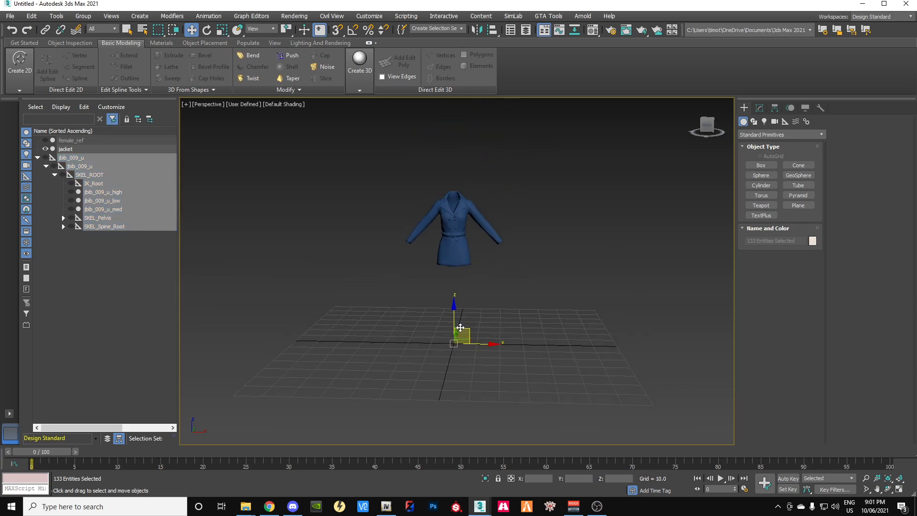
left_click(46, 159)
left_click(45, 158)
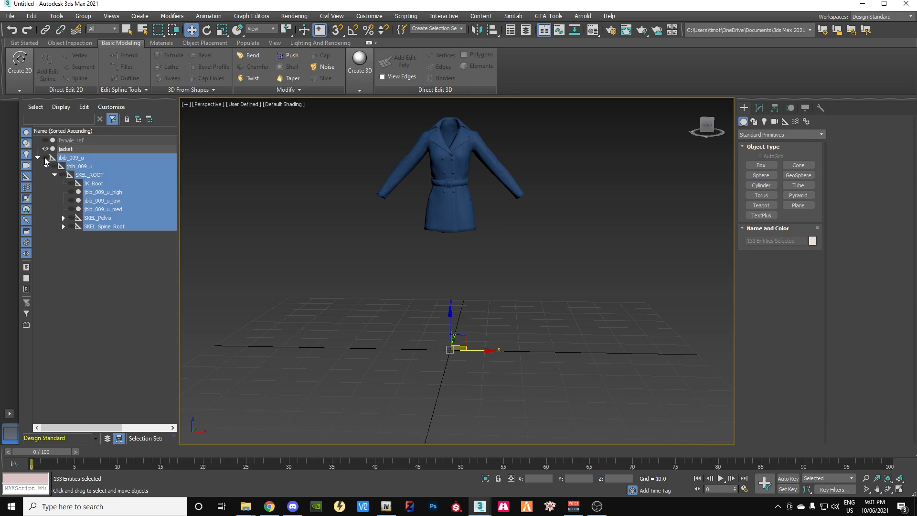
double_click(45, 158)
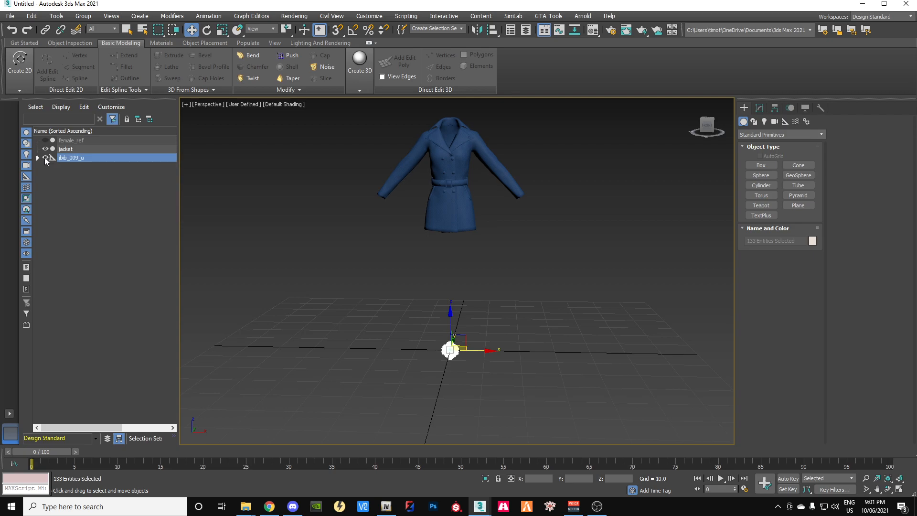
Select the jacket and center its pivot to the object with Affect Pivot Only, leaving pivot editing when done
left_click(462, 171)
mouse_move(708, 125)
left_mouse_down()
mouse_move(673, 125)
mouse_move(694, 125)
left_mouse_up()
left_click(705, 125)
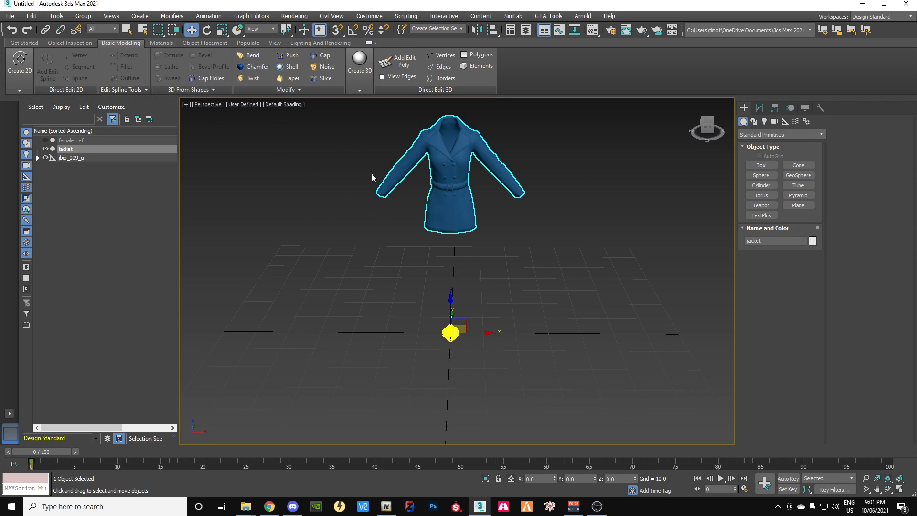
left_click(759, 108)
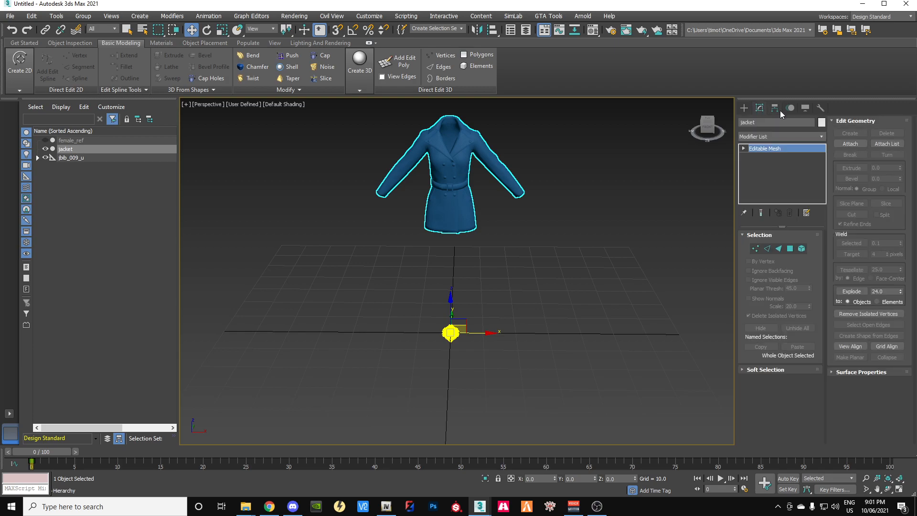
left_click(775, 109)
left_click(780, 173)
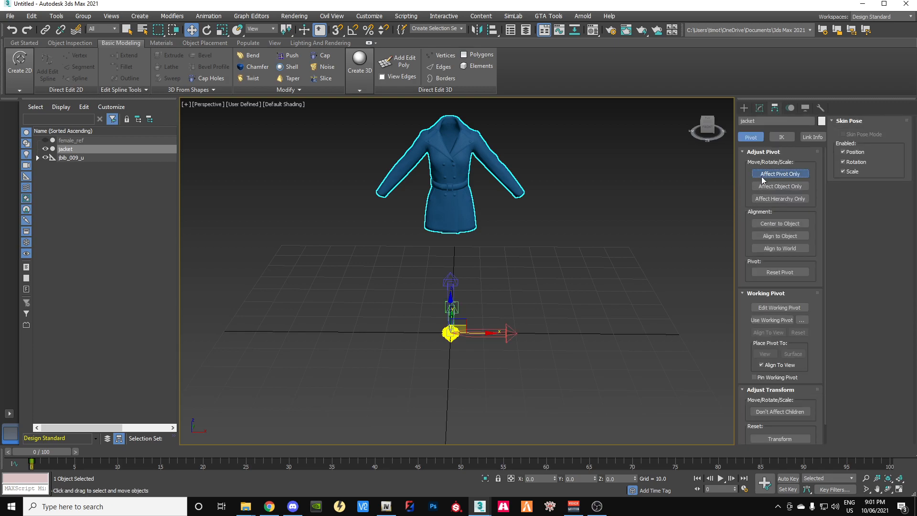
left_click(773, 224)
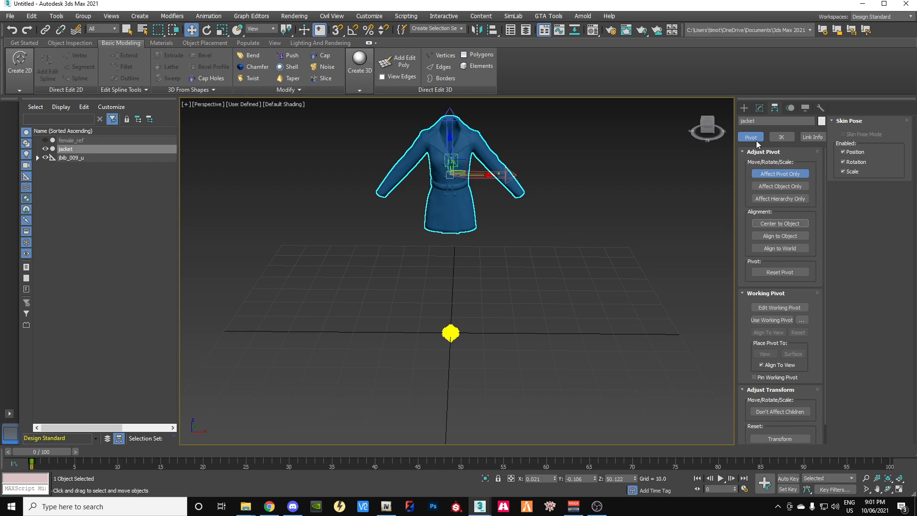
left_click(780, 173)
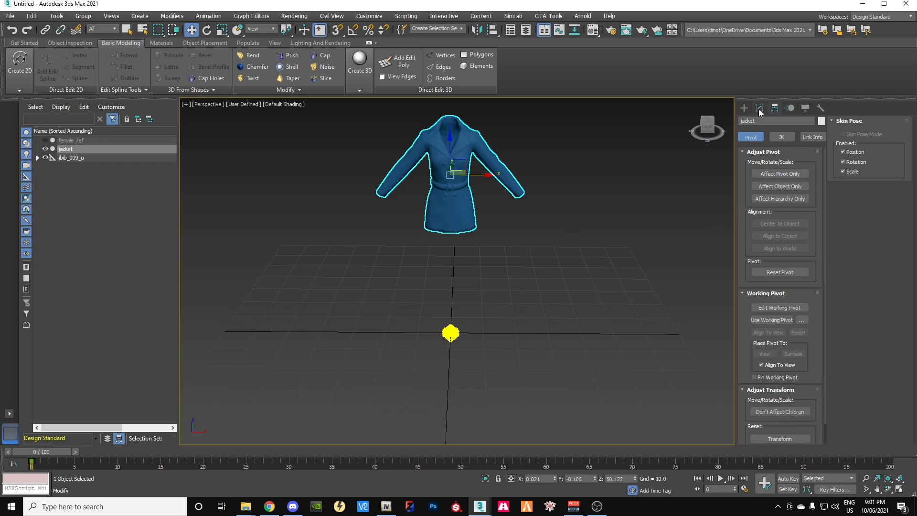
Move the jacket straight down to the world origin, at a Z position of about -0.15
left_click_drag(445, 139, 463, 280)
mouse_move(465, 298)
left_mouse_down()
mouse_move(467, 306)
mouse_move(470, 294)
left_mouse_up()
scroll(456, 332, "up", 2)
scroll(456, 332, "up", 5)
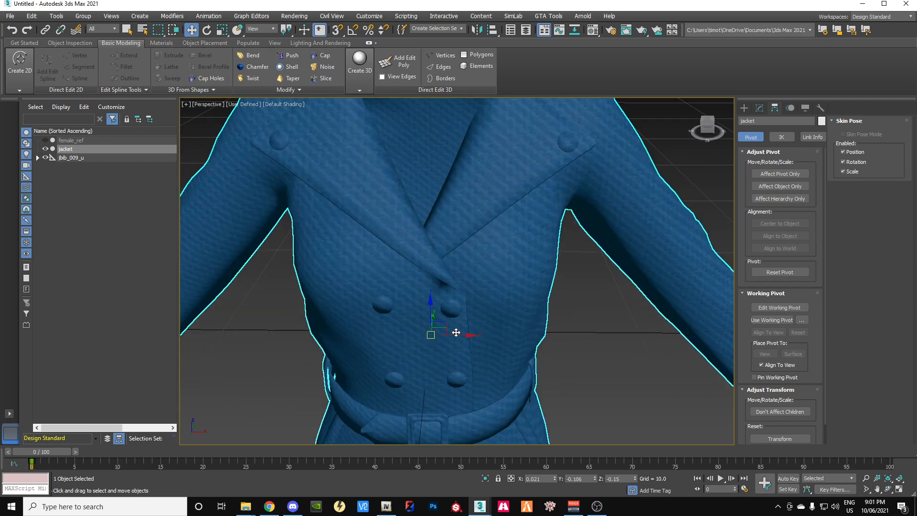
scroll(456, 332, "down", 3)
scroll(457, 334, "down", 3)
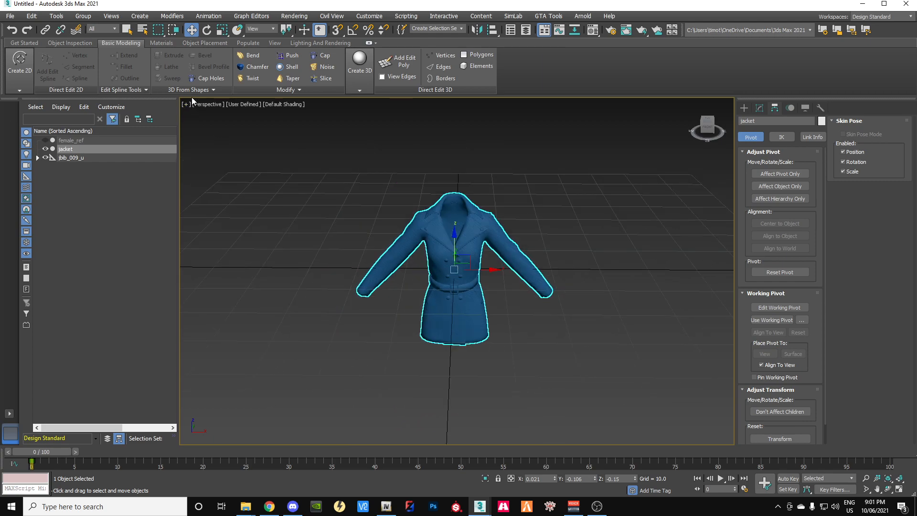
Scale the jacket uniformly to about 127% to approximate the size of the jbib_009_u coat
left_click(222, 30)
left_click_drag(440, 231, 450, 375)
scroll(451, 257, "up", 6)
left_click_drag(458, 296, 452, 434)
scroll(480, 400, "up", 6)
scroll(478, 393, "down", 3)
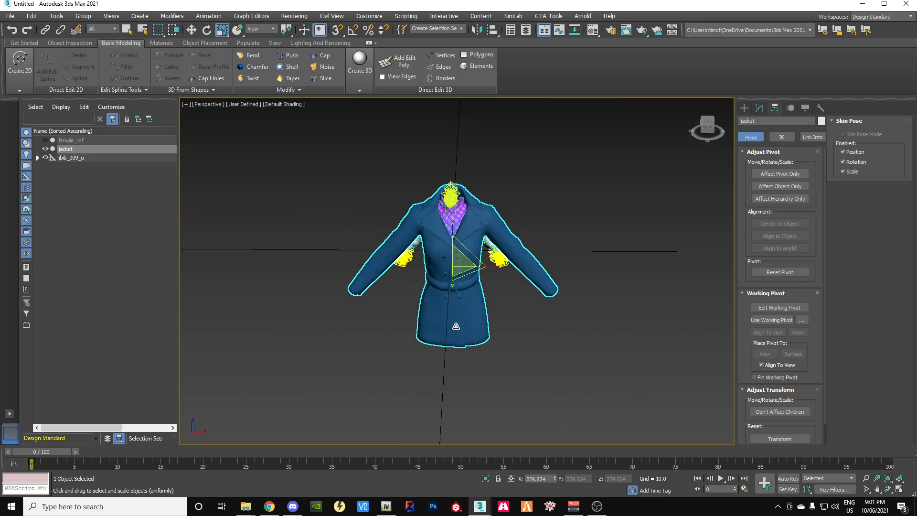
middle_click_drag(397, 269, 401, 326)
scroll(415, 289, "down", 2)
scroll(418, 287, "up", 2)
left_click_drag(429, 274, 411, 300)
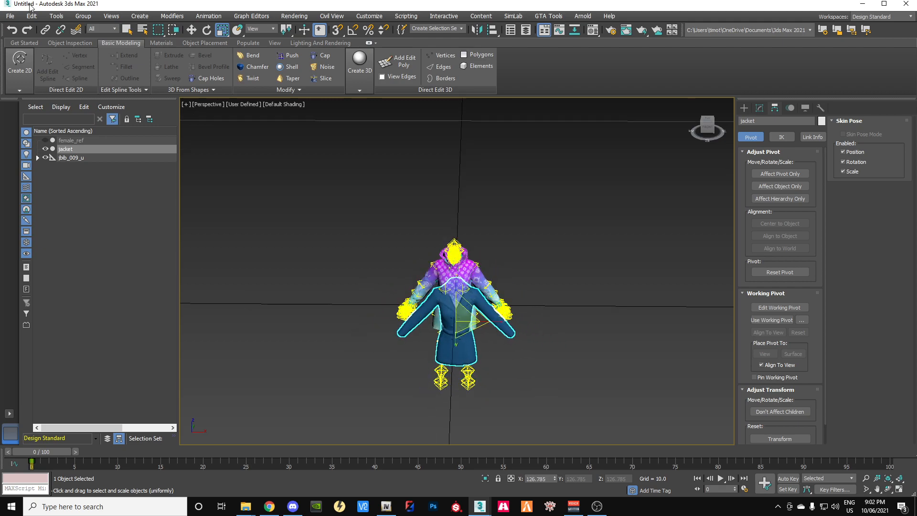
Move the jacket up and along Y to overlap the jbib_009_u coat, at about Y 0.022 and Z 0.199
left_click(198, 30)
left_click_drag(455, 284, 454, 264)
left_click_drag(708, 127, 690, 150)
scroll(406, 251, "up", 3)
scroll(401, 252, "down", 1)
left_click_drag(385, 268, 403, 267)
left_click(705, 126)
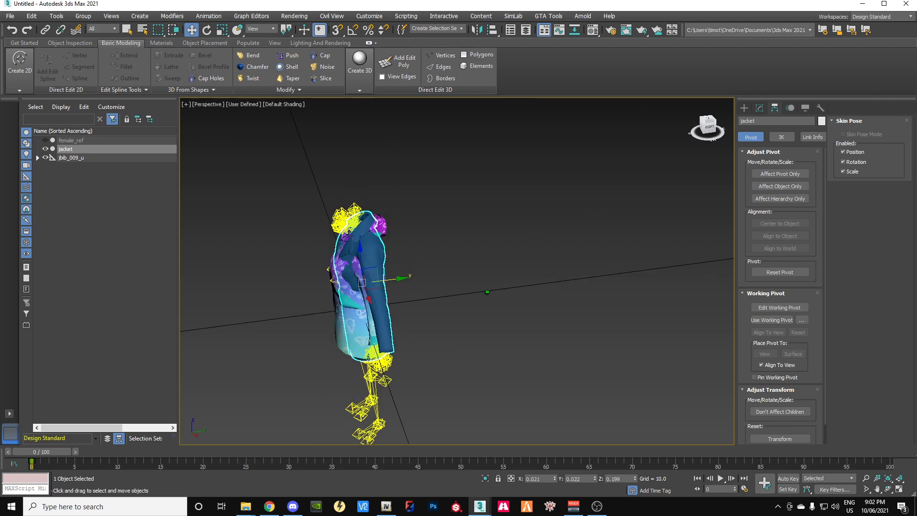
mouse_move(705, 126)
left_mouse_down()
mouse_move(736, 139)
mouse_move(729, 146)
mouse_move(698, 125)
mouse_move(702, 142)
mouse_move(701, 134)
left_mouse_up()
middle_click_drag(486, 293, 490, 297, "alt")
Expand the jbib_009_u hierarchy down to the contents of SKEL_ROOT and hide the jacket
left_click(37, 157)
left_click(47, 166)
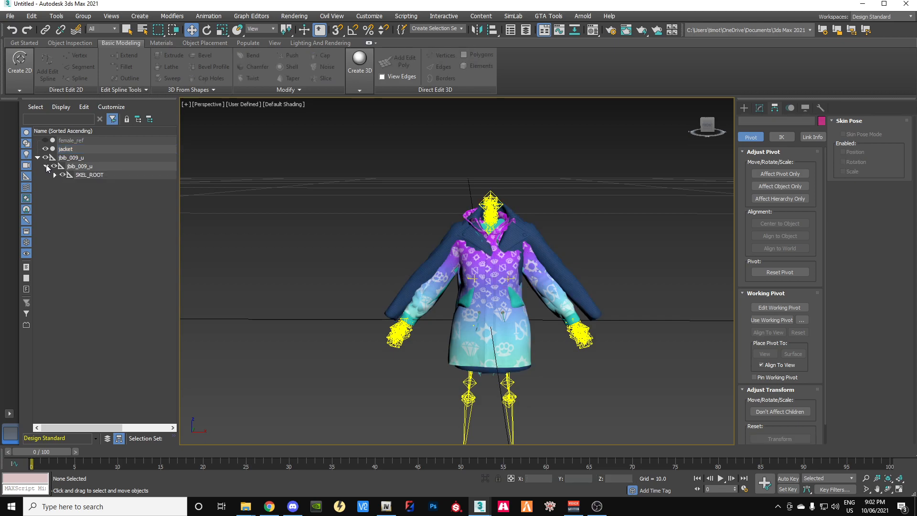
left_click(53, 174)
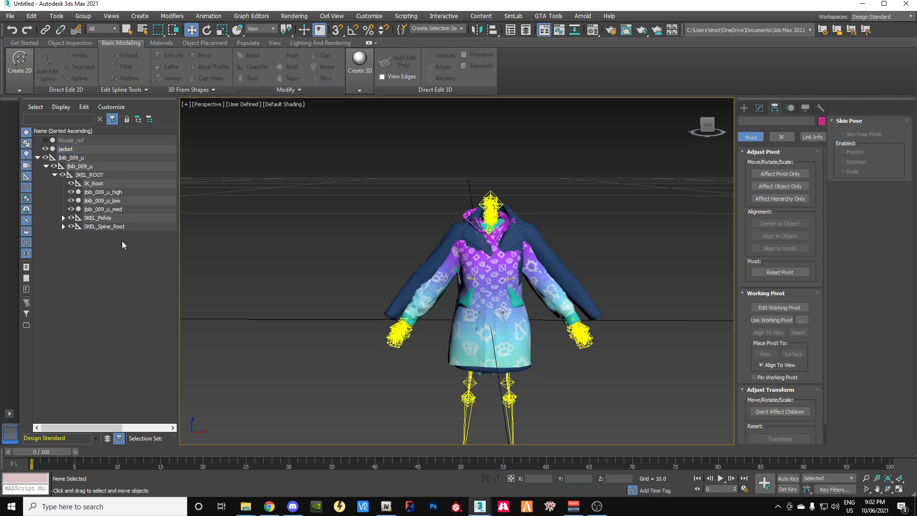
left_click(46, 149)
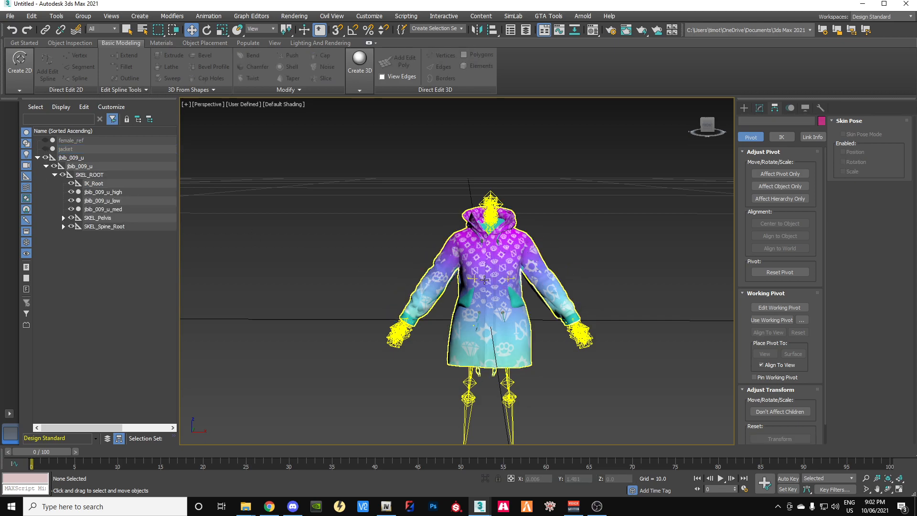
Select the jbib_009_u_high, jbib_009_u_med and jbib_009_u_low meshes in turn to compare the coat's levels of detail
left_click(110, 195)
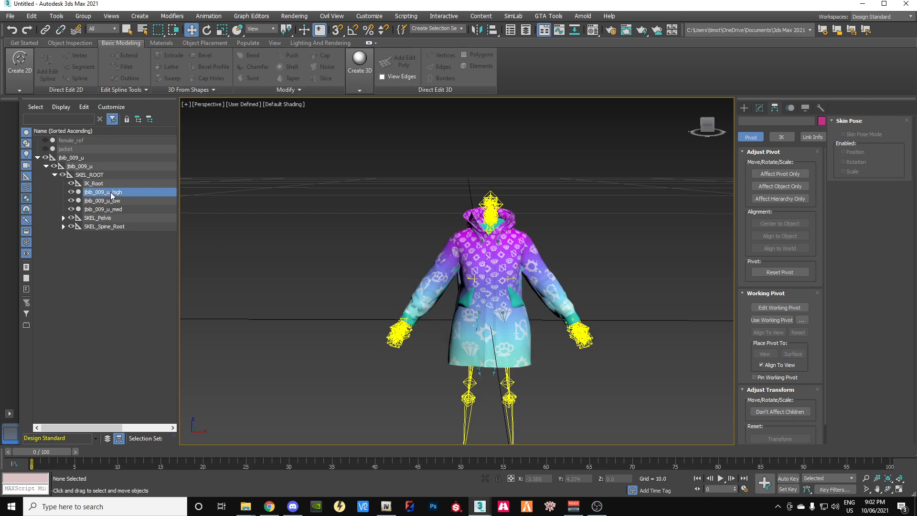
left_click(114, 208)
left_click(117, 203)
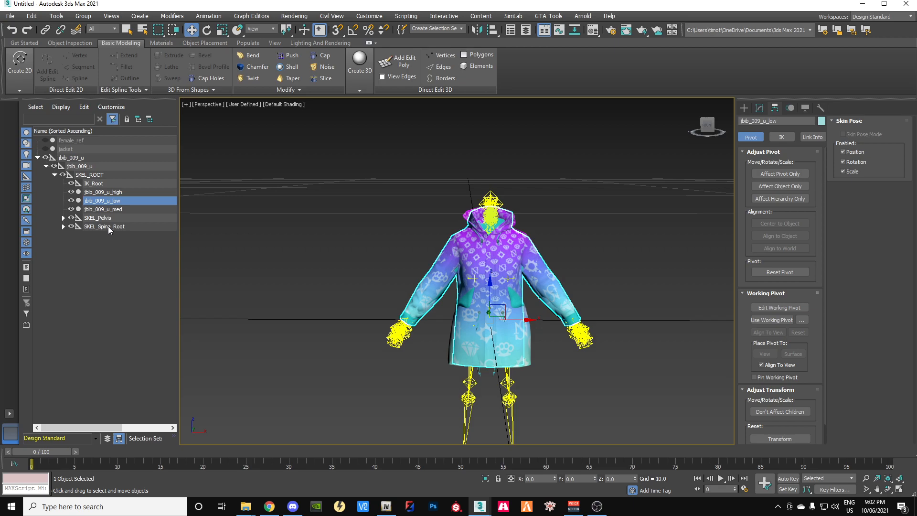
left_click(110, 192)
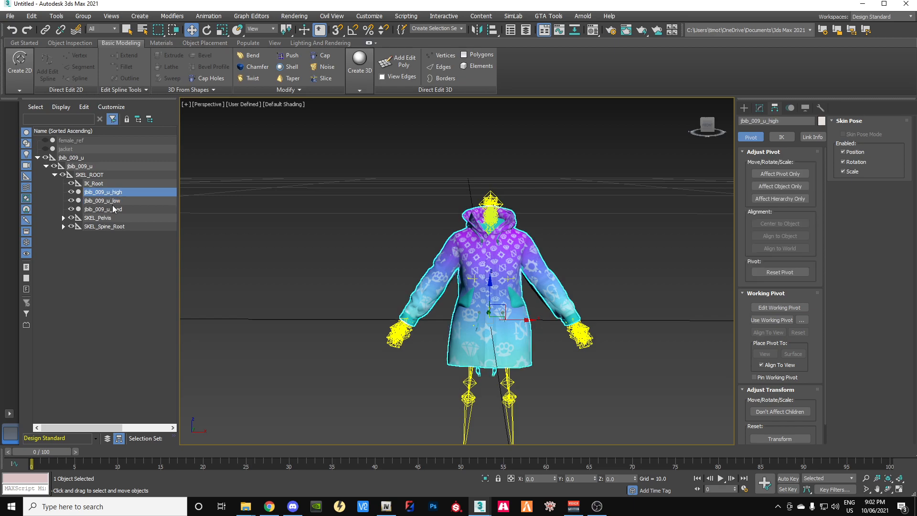
left_click(114, 209)
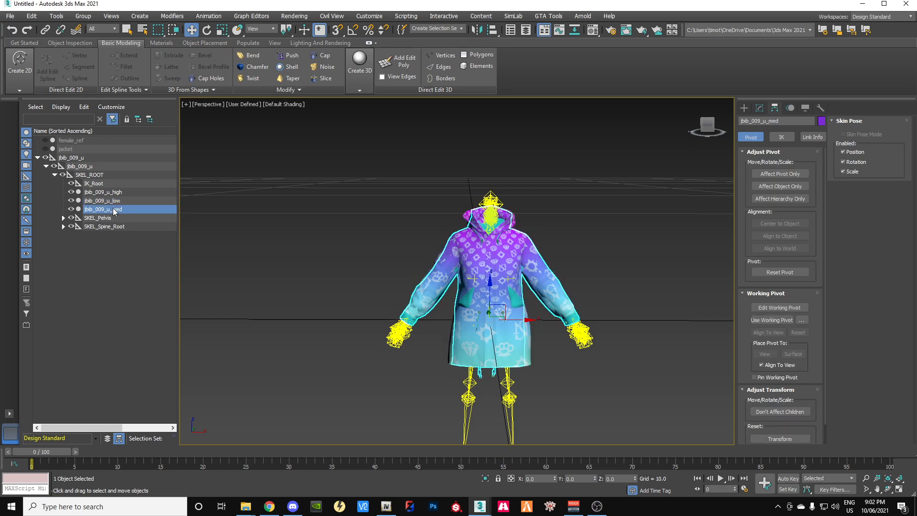
left_click(109, 201)
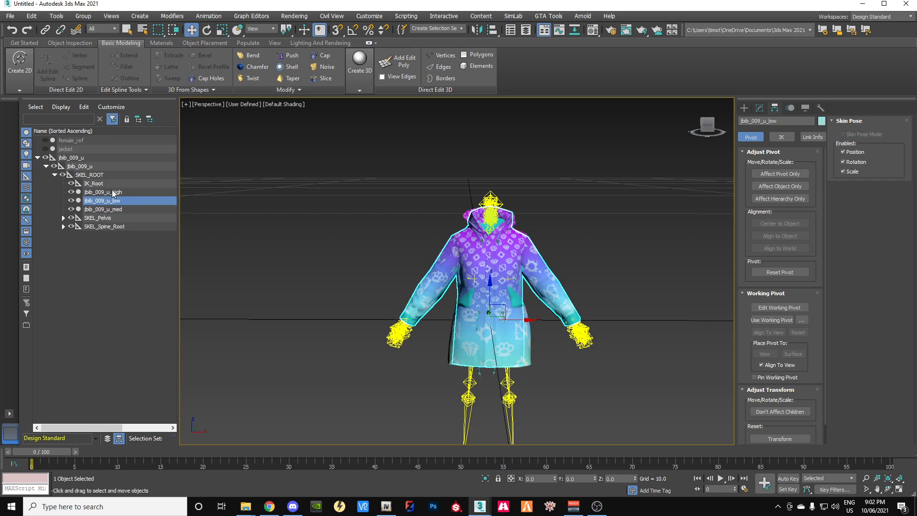
left_click(113, 192)
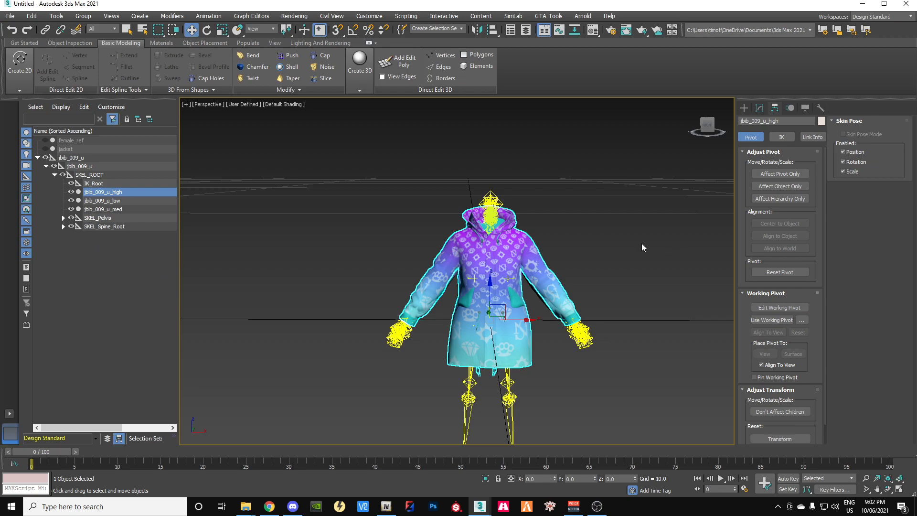
left_click(115, 201)
left_click(118, 210)
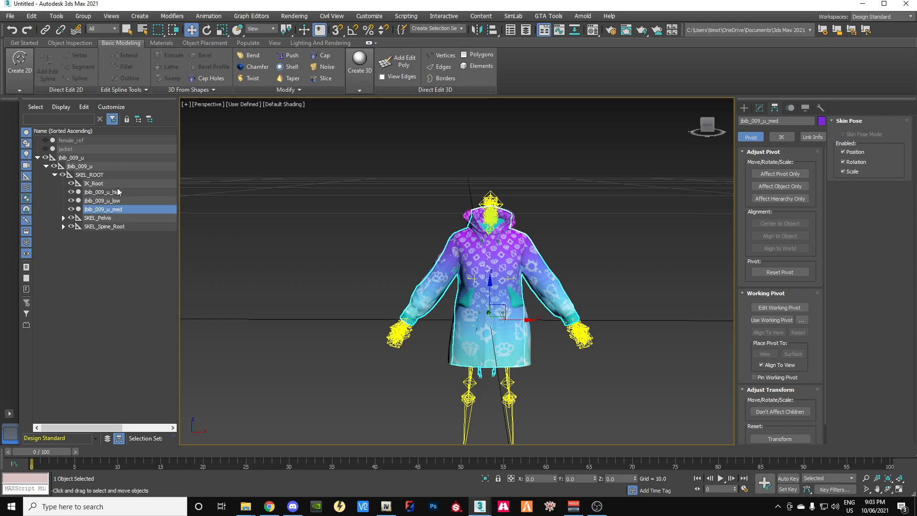
left_click(117, 192)
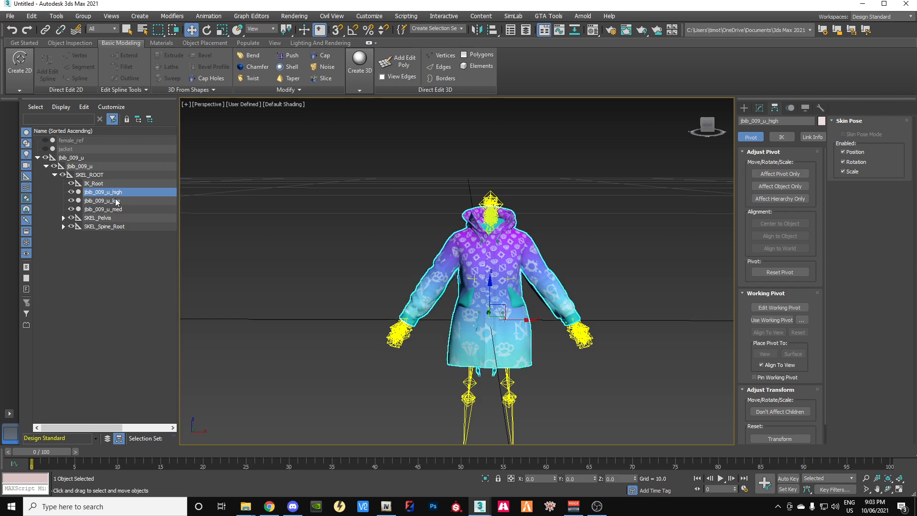
left_click(116, 201)
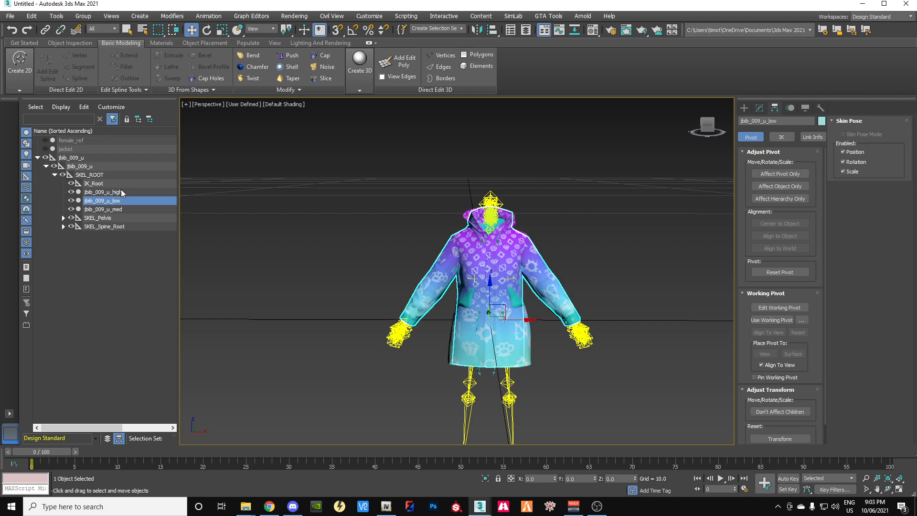
Check the vertex and face counts of jbib_009_u_high with a ProOptimizer modifier above its Editable Mesh, and delete the modifier
left_click(121, 191)
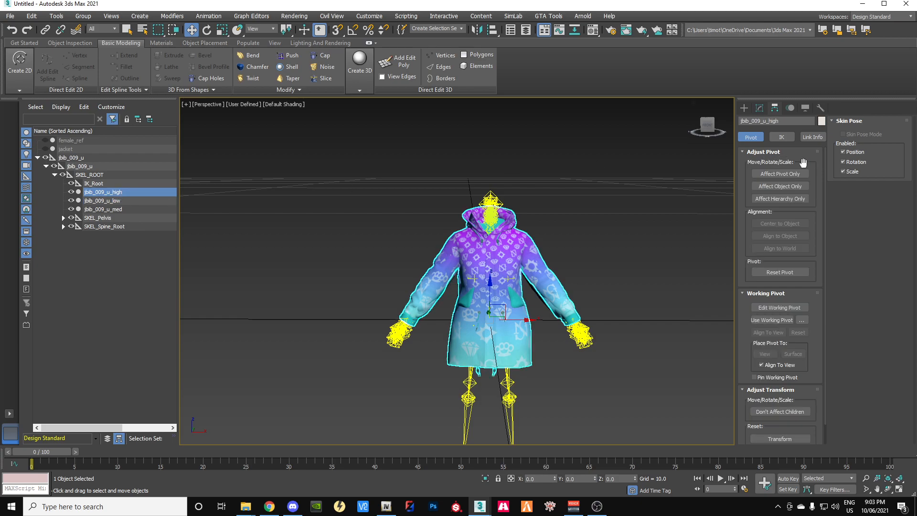
left_click(762, 108)
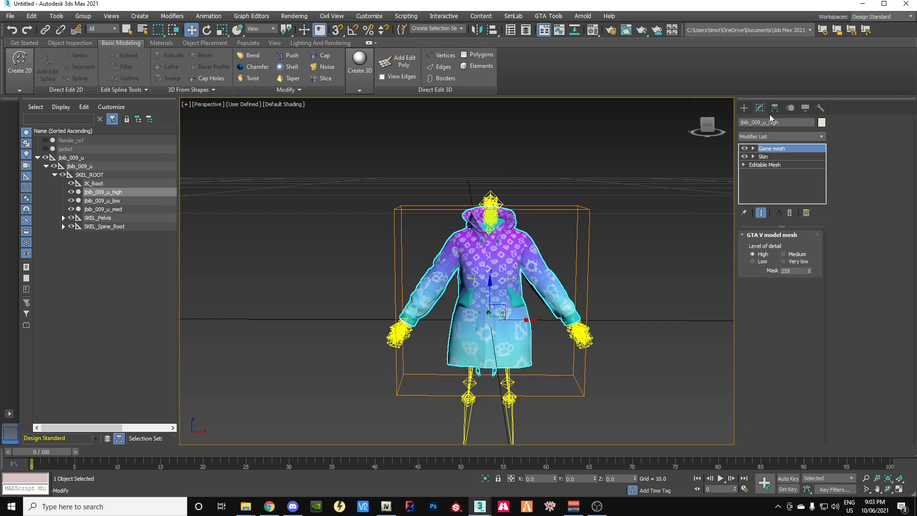
left_click(779, 165)
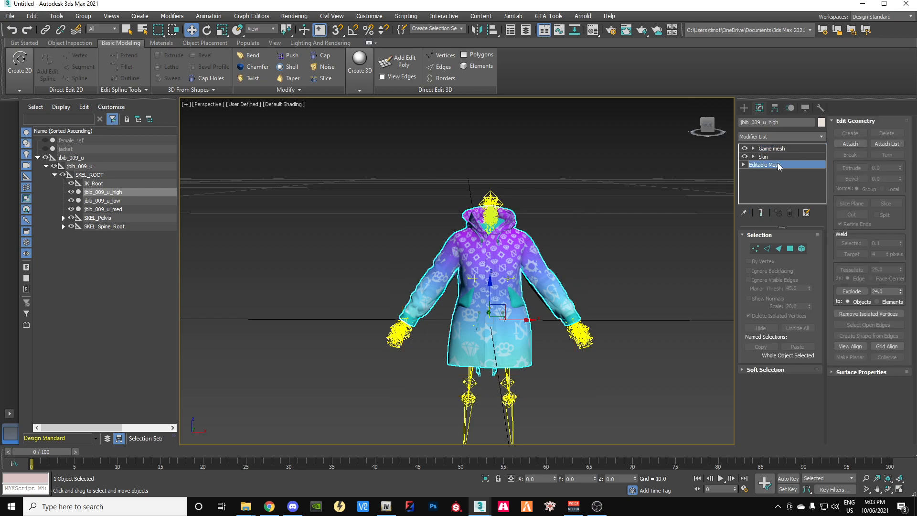
left_click(821, 136)
scroll(783, 311, "down", 20)
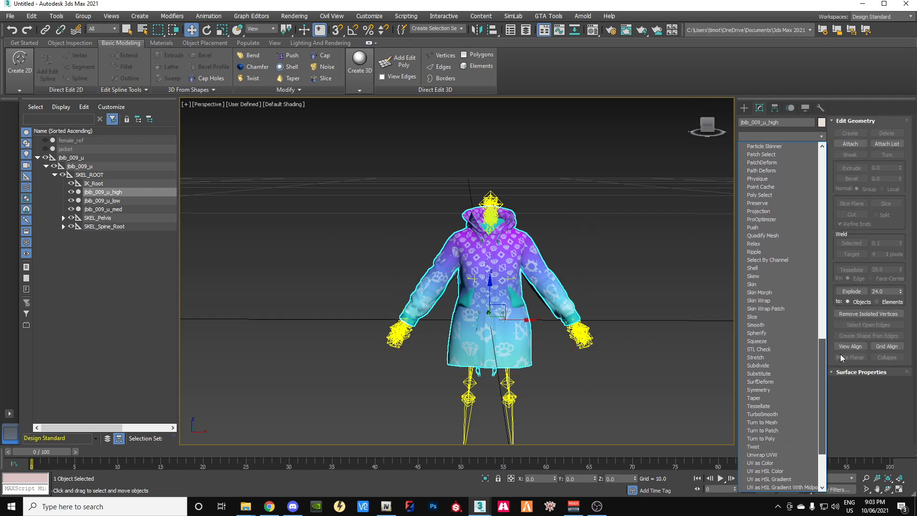
left_click(761, 244)
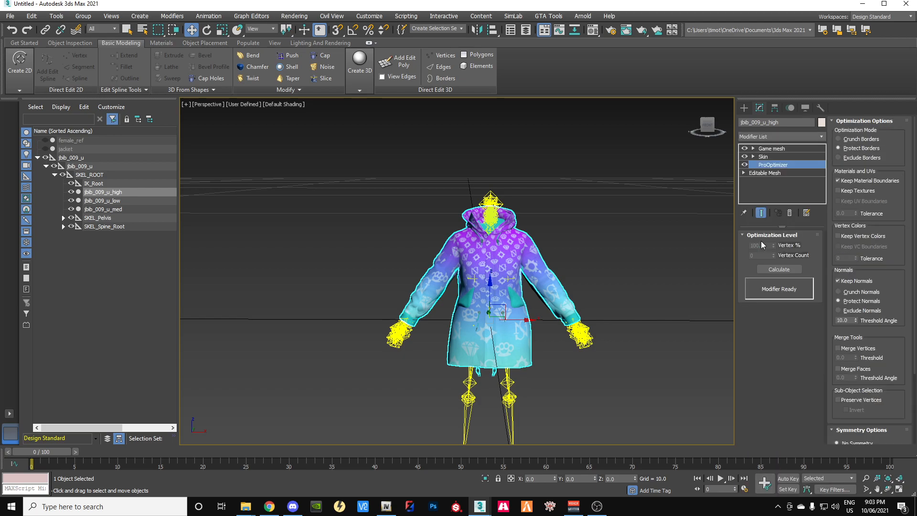
left_click(785, 269)
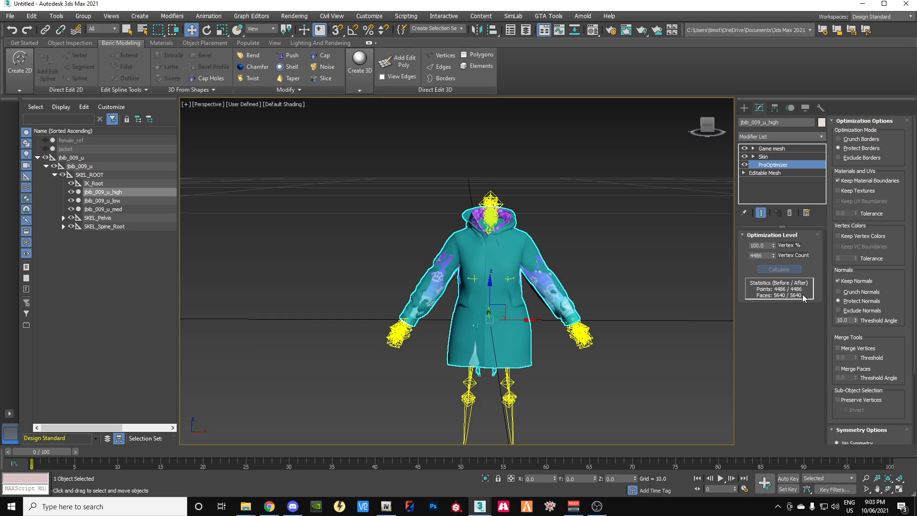
right_click(780, 165)
left_click(804, 181)
Add a ProOptimizer modifier above the Editable Mesh of jbib_009_u_med and calculate its vertex and face counts
left_click(120, 200)
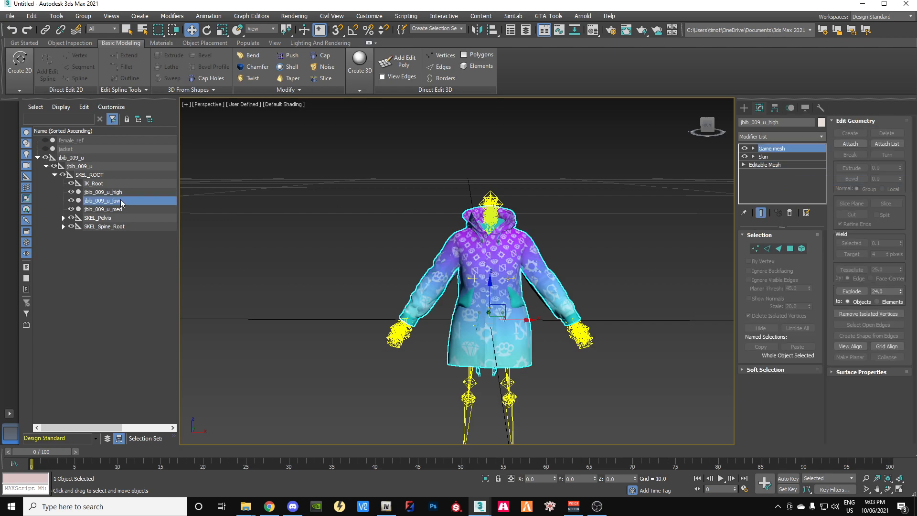
left_click(115, 210)
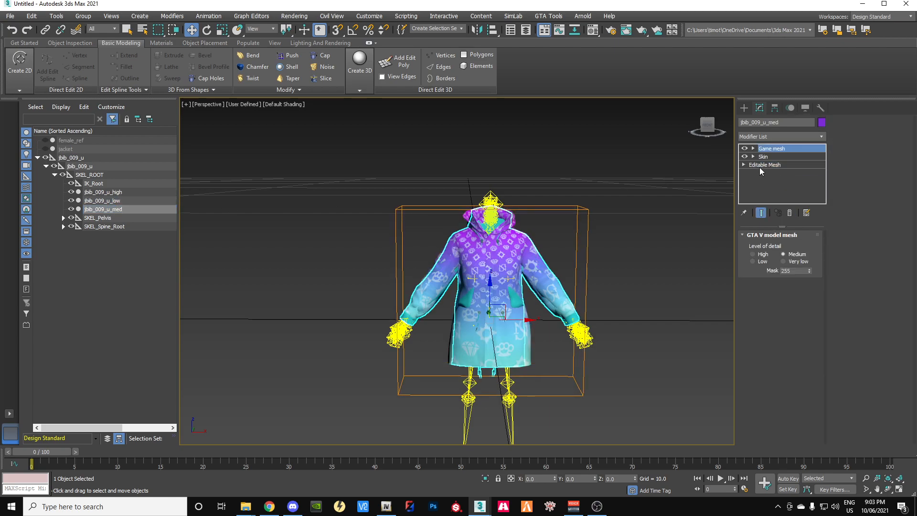
left_click(764, 165)
left_click(821, 137)
scroll(768, 368, "down", 10)
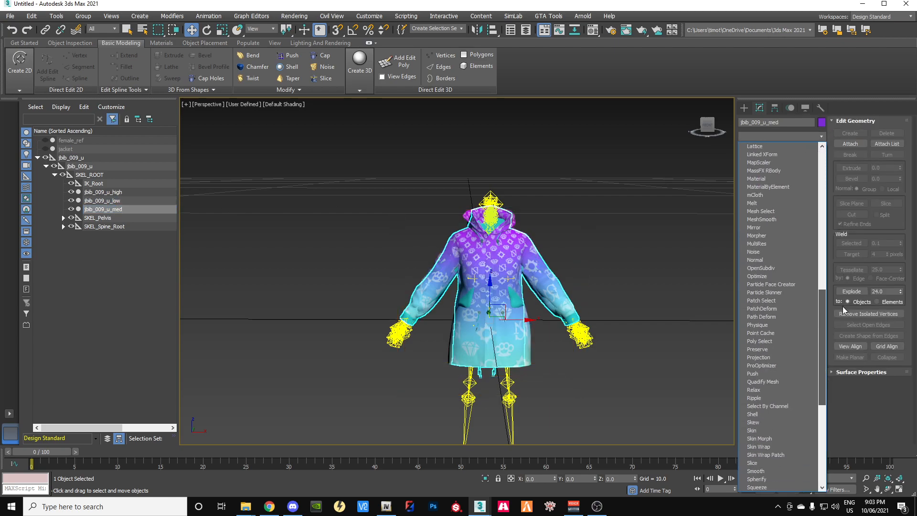
left_click(764, 366)
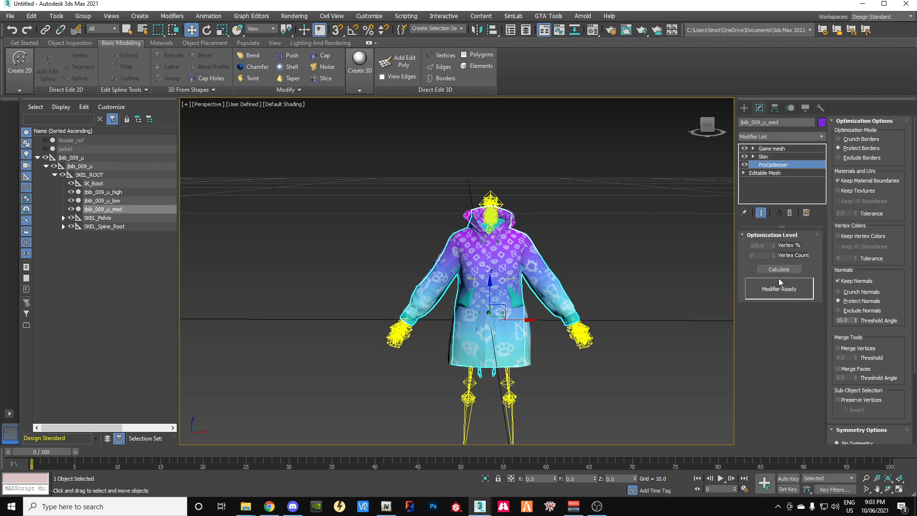
left_click(779, 269)
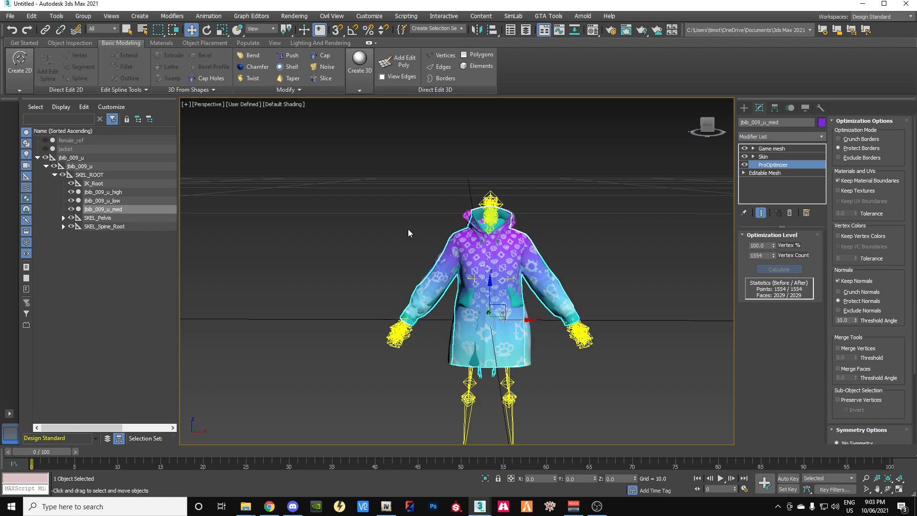
Delete the jbib_009_u_low and jbib_009_u_med meshes, keeping only the high-detail coat
left_click(108, 201)
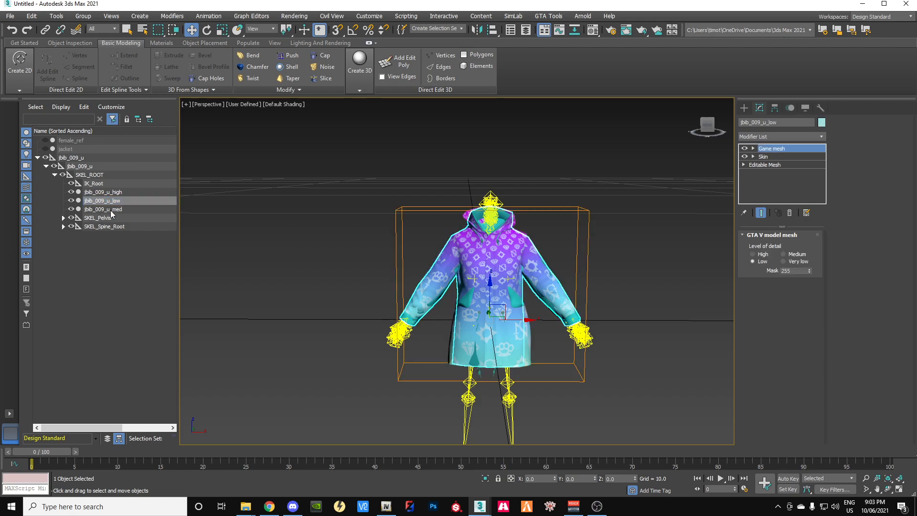
left_click(110, 210, "ctrl")
right_click(110, 213)
left_click(127, 256)
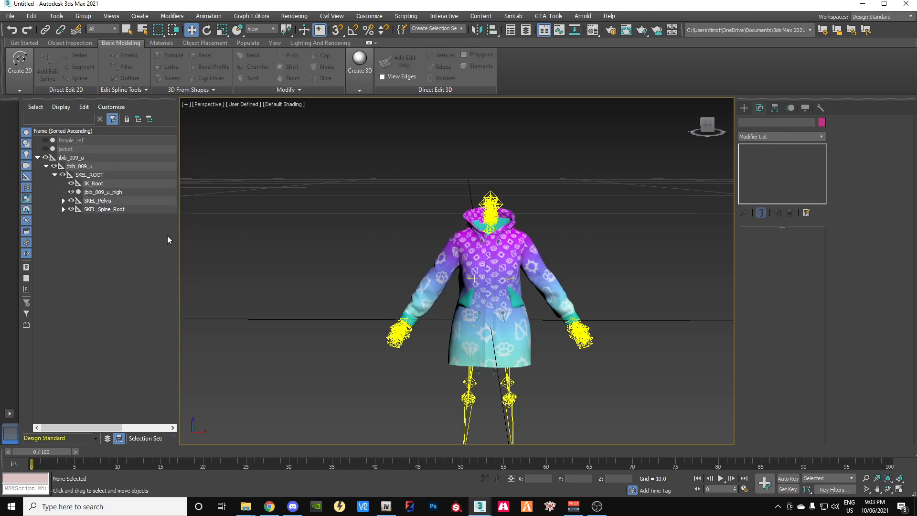
Unhide the jacket so it overlaps the high-detail coat
mouse_move(710, 130)
left_mouse_down()
mouse_move(696, 135)
mouse_move(703, 126)
left_mouse_up()
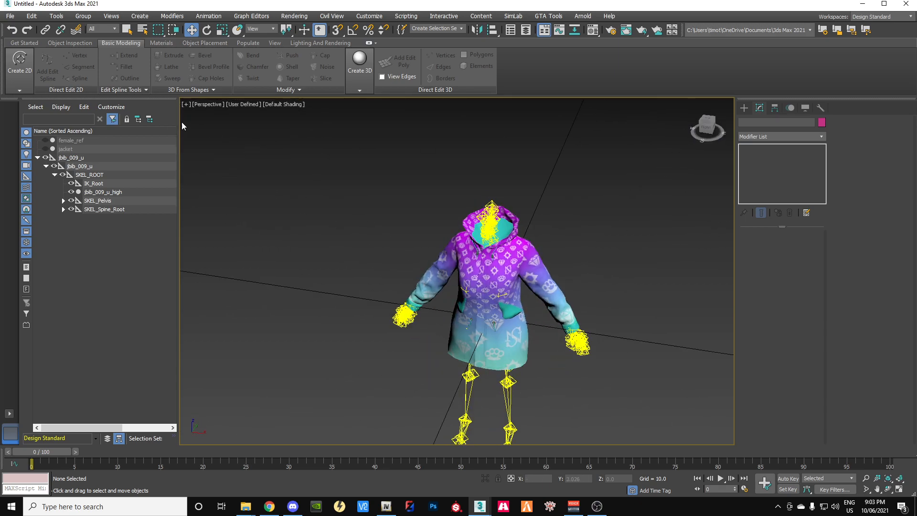
left_click(45, 148)
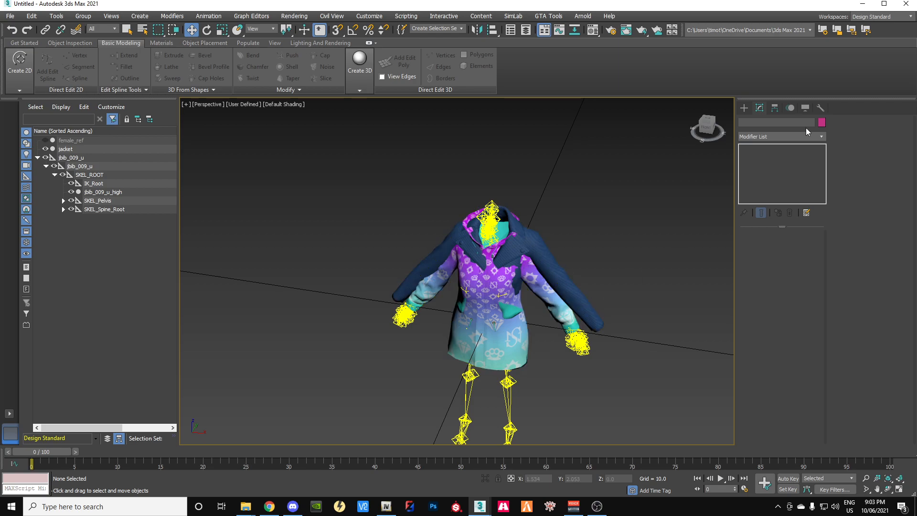
left_click_drag(705, 128, 706, 126)
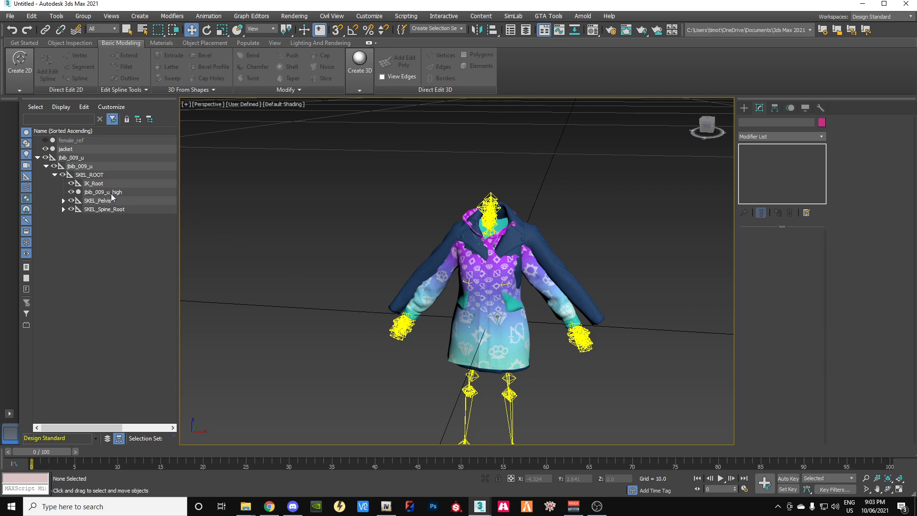
Select a cuff polygon in the Editable Mesh of jbib_009_u_high to check its material ID
left_click(105, 192)
left_click(767, 163)
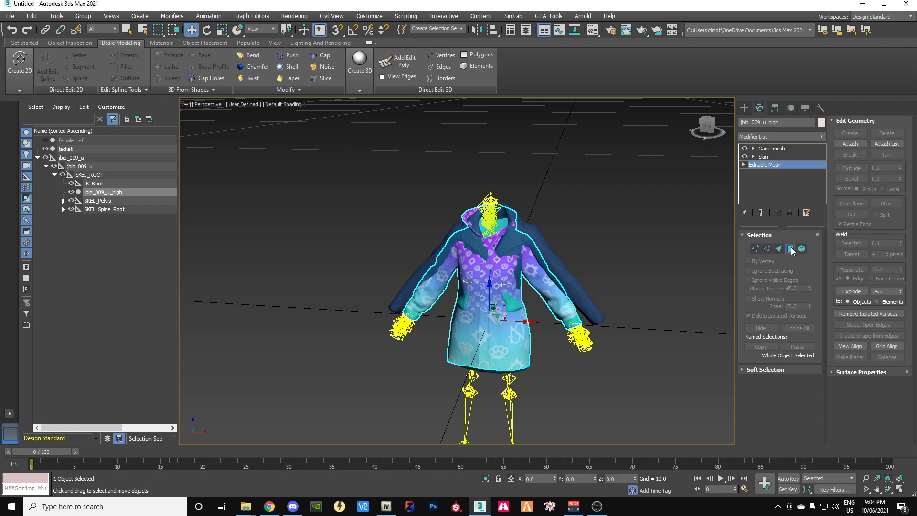
left_click(790, 248)
left_click(569, 318)
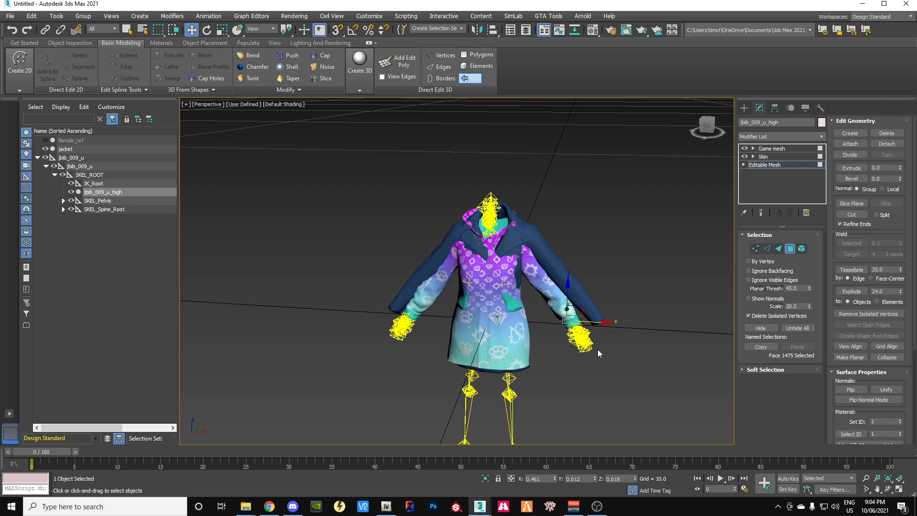
Select all polygons of the jacket mesh and set their material ID to 2
left_click(80, 149)
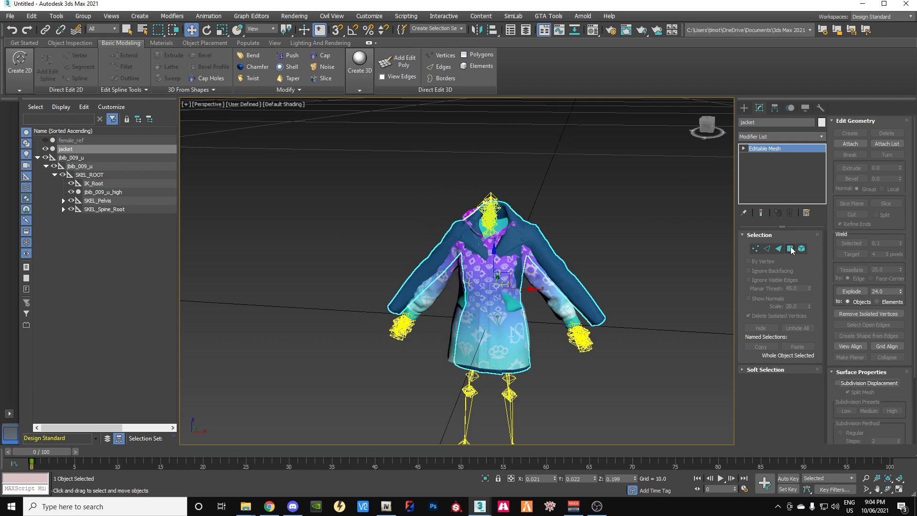
left_click(790, 248)
left_click(561, 263)
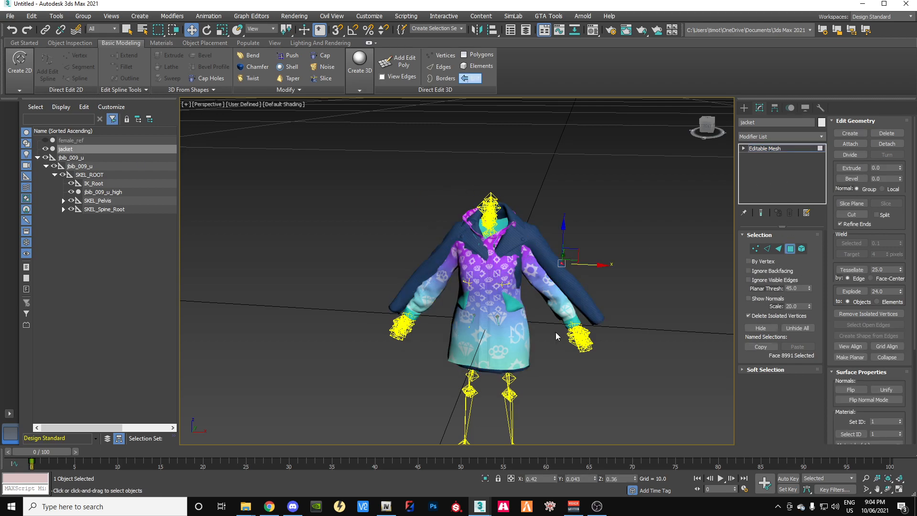
left_click(861, 434)
left_click(597, 301)
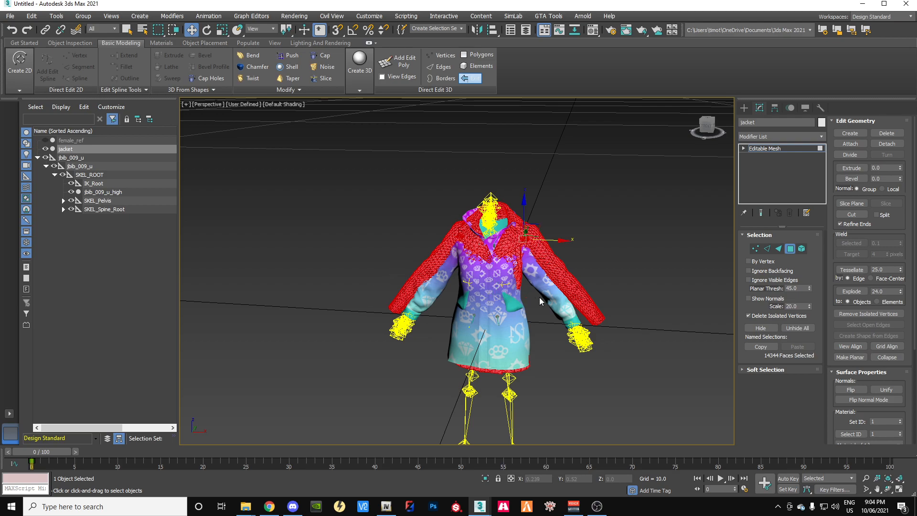
left_click(888, 421)
key("Return")
Try to attach the high-detail coat to the jacket mesh with Match Material IDs to Material, and inspect the combined mesh
left_click(853, 144)
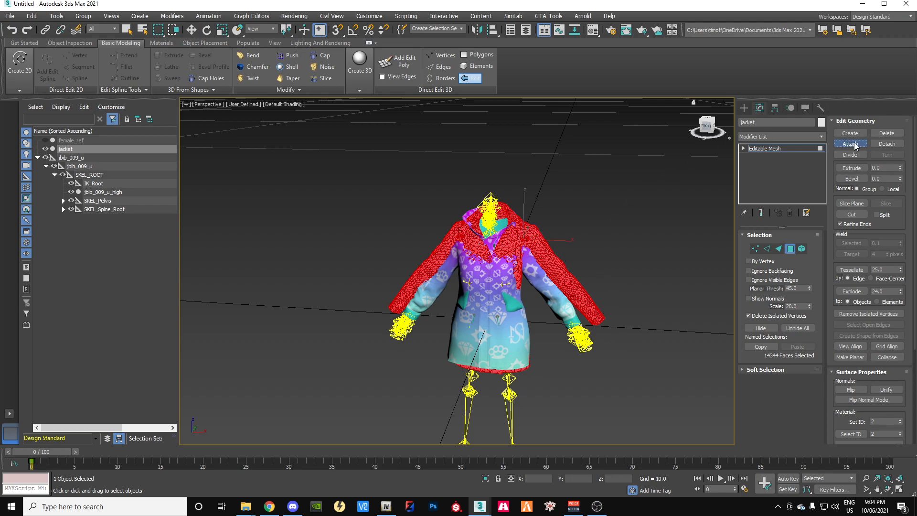
left_click(535, 277)
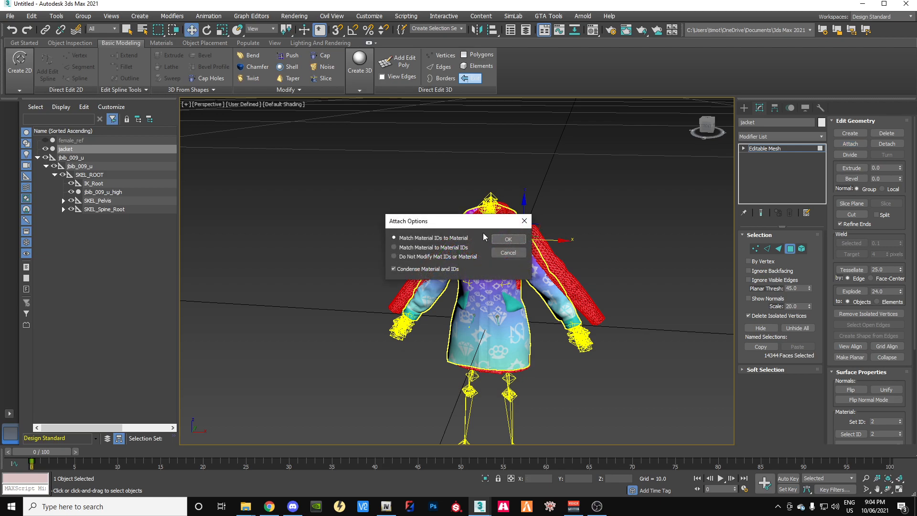
left_click(508, 238)
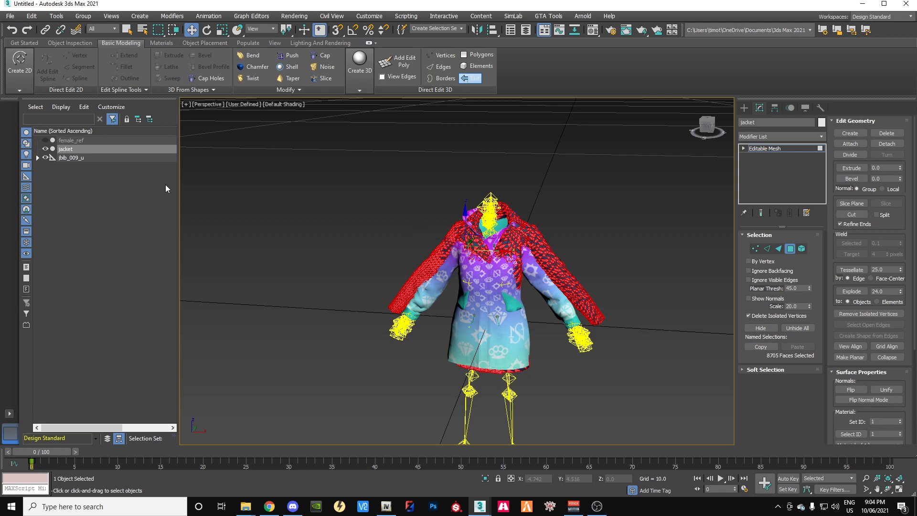
scroll(557, 254, "up", 3)
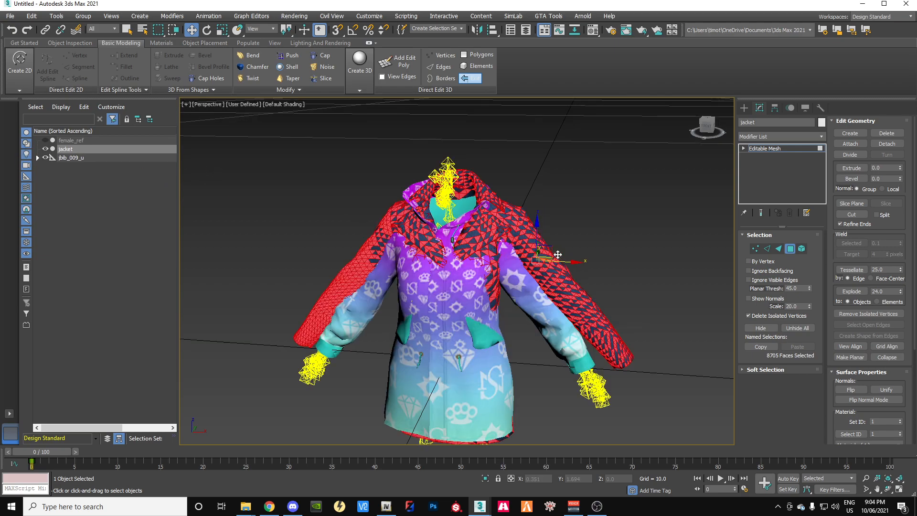
scroll(557, 255, "up", 3)
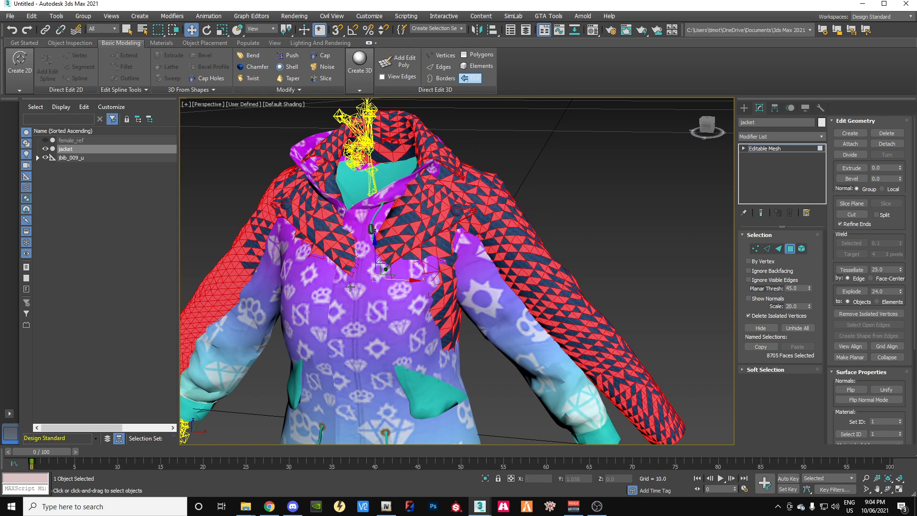
scroll(450, 299, "down", 5)
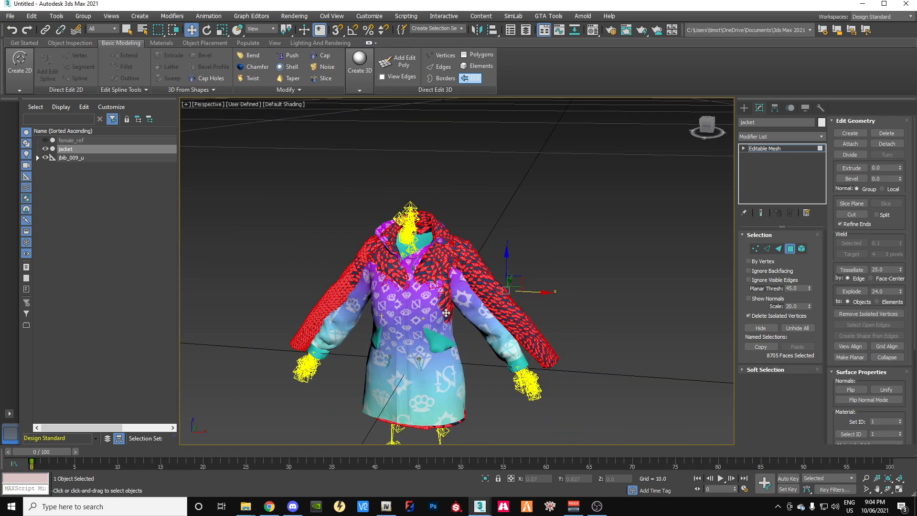
scroll(382, 325, "down", 2)
scroll(417, 338, "up", 2)
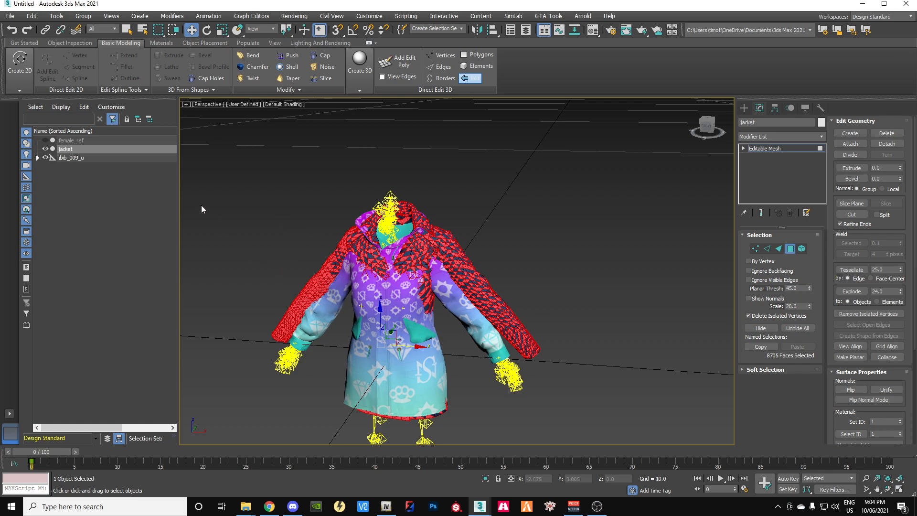
Expand the jbib_009_u skeleton hierarchy, then undo the attach and the jacket's material ID change
left_click(38, 158)
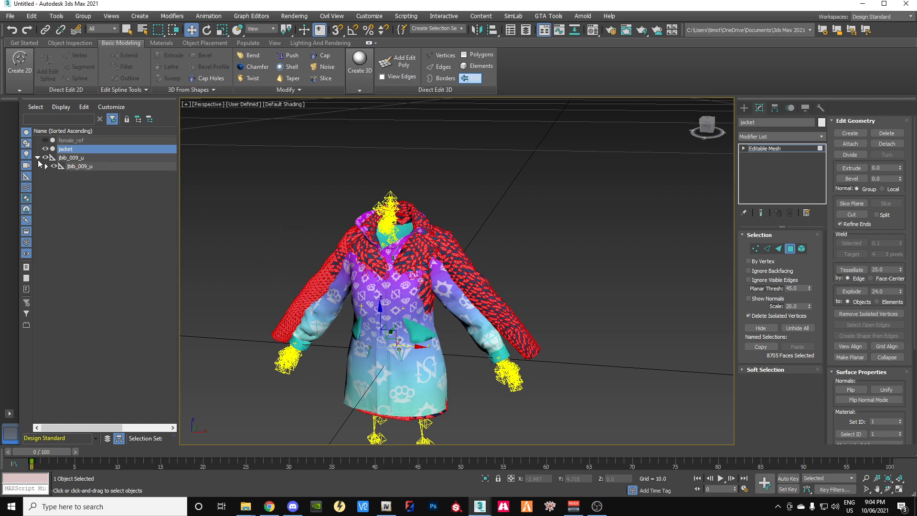
left_click(46, 166)
left_click(54, 175)
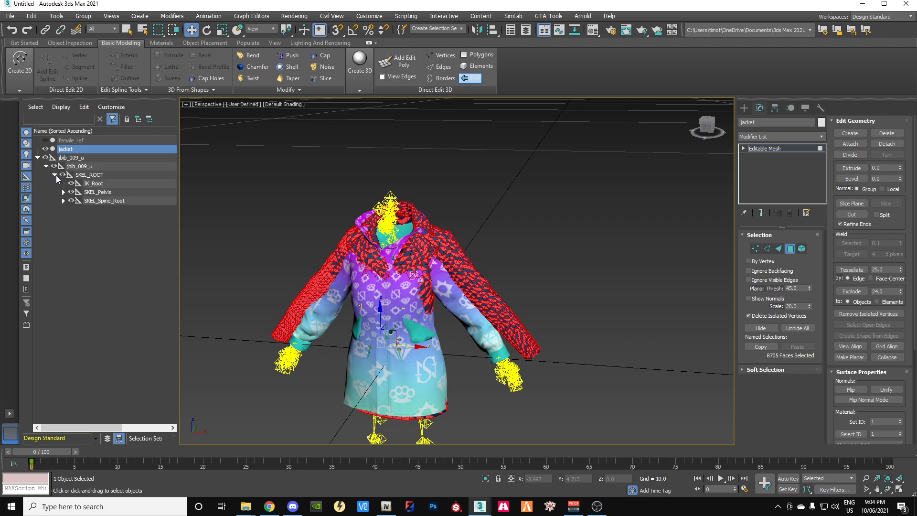
left_click(63, 192)
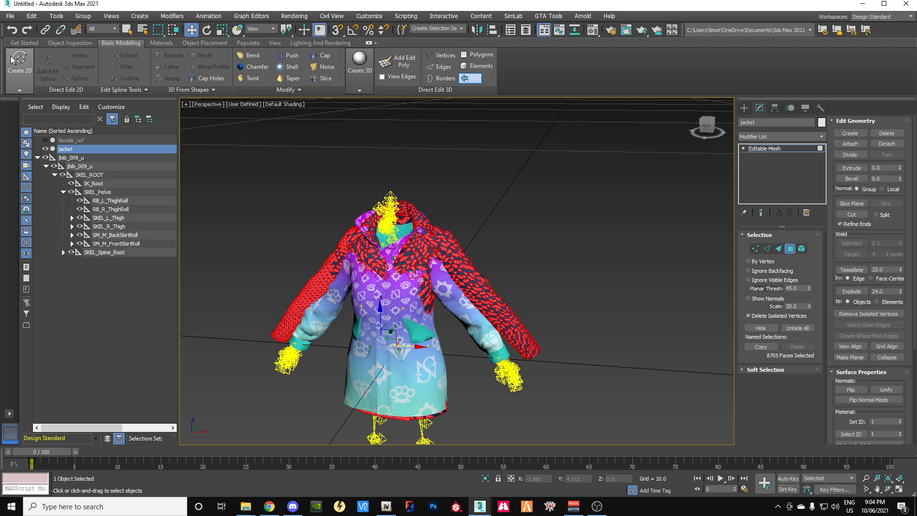
left_click(14, 32)
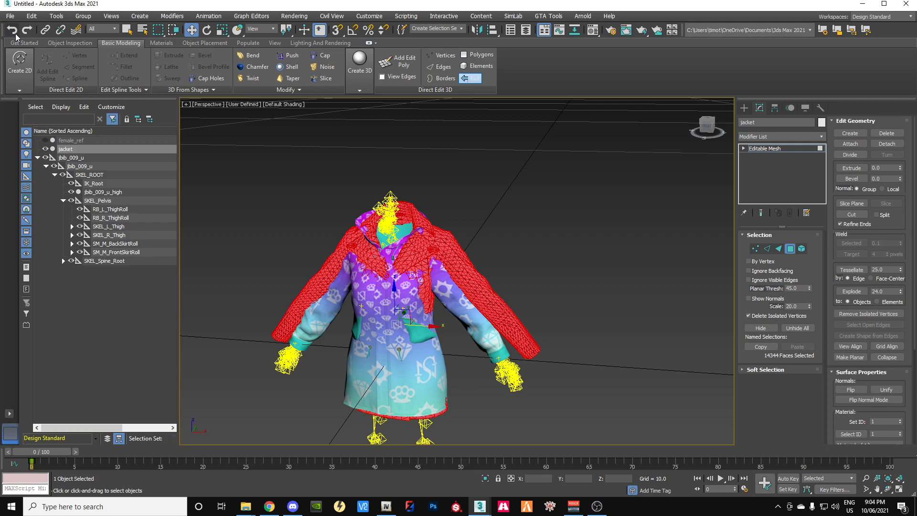
left_click(15, 32)
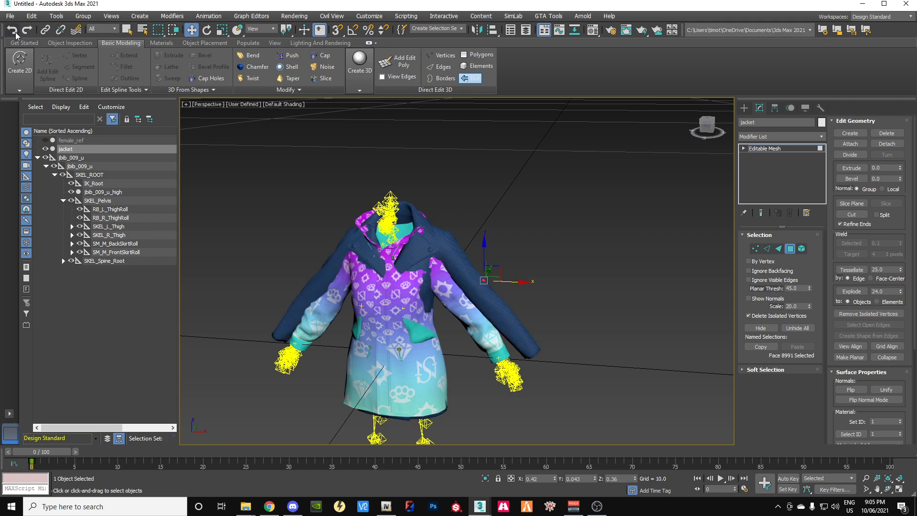
Select all polygons of the jacket mesh, set their material ID to 2, and check it on a single face
left_click(518, 335)
key("ctrl+a")
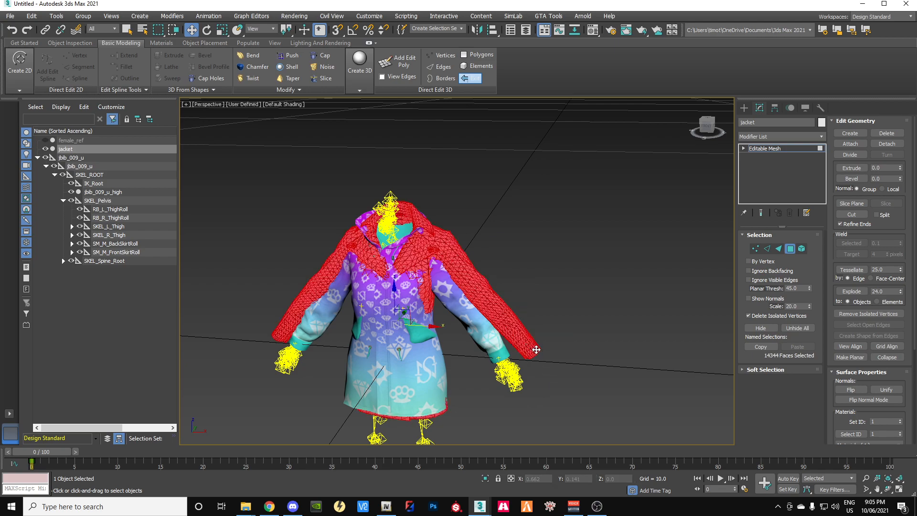
left_click(882, 423)
key("Return")
left_click(277, 258)
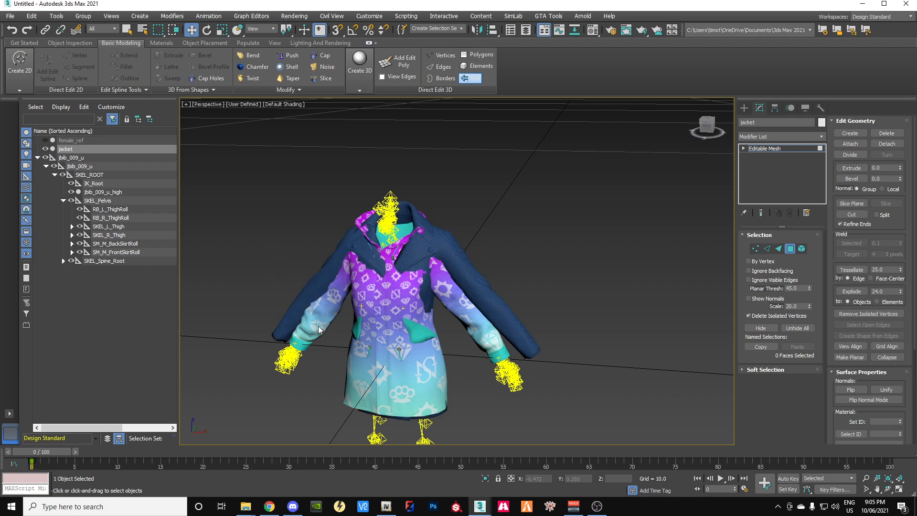
left_click(381, 392)
left_click(351, 387)
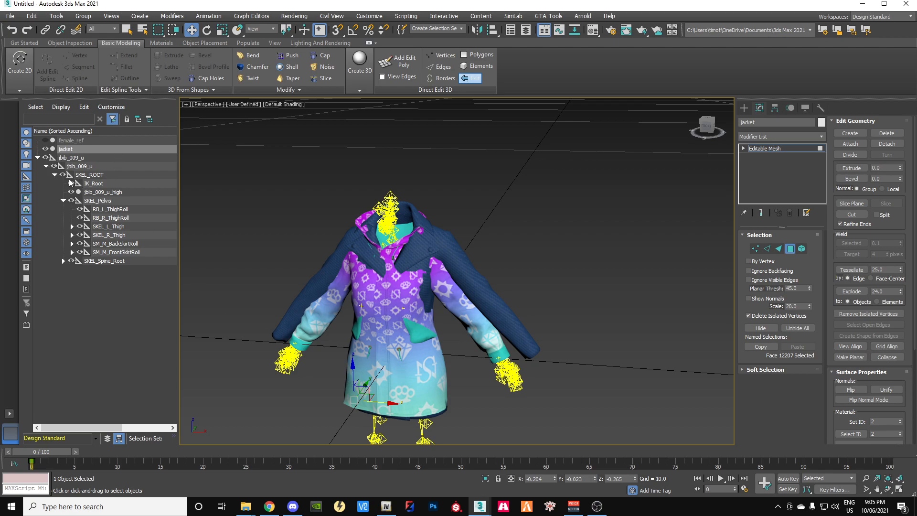
Attach the jacket to the Editable Mesh of jbib_009_u_high, using Match Material IDs to Material
left_click(95, 192)
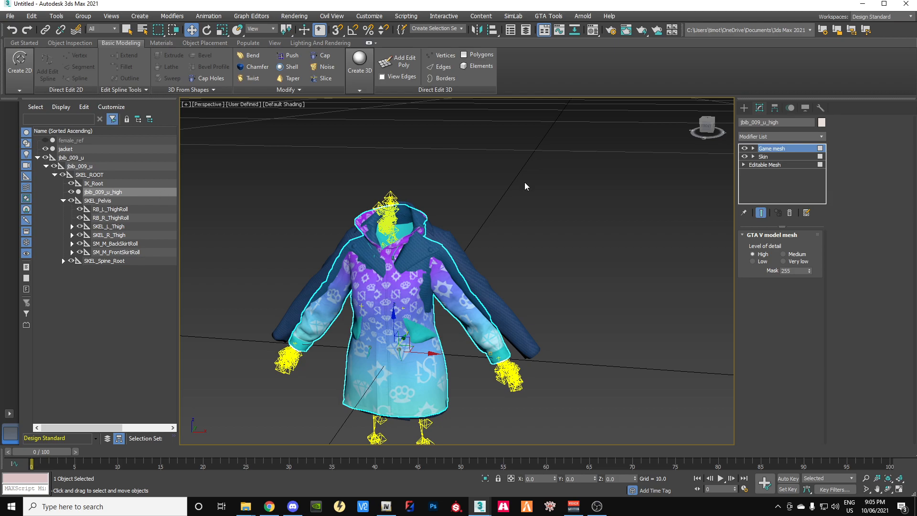
left_click(758, 165)
left_click(789, 248)
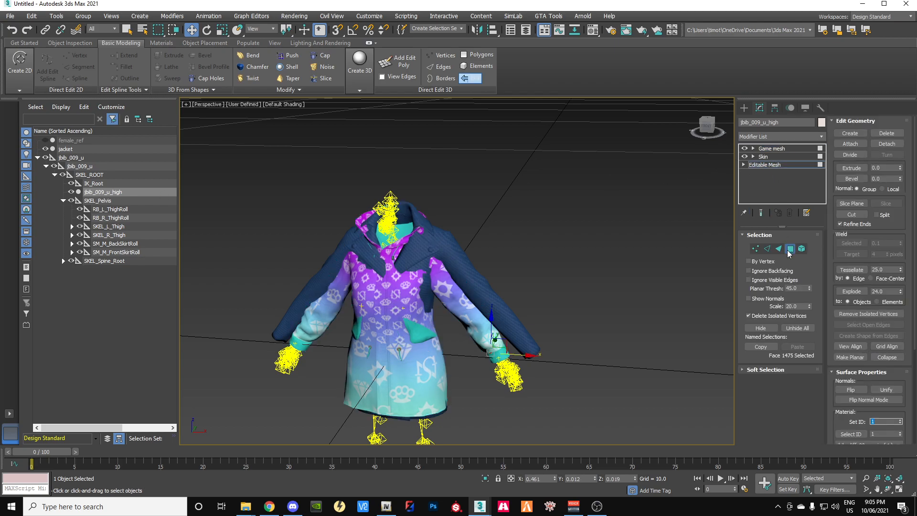
left_click(848, 143)
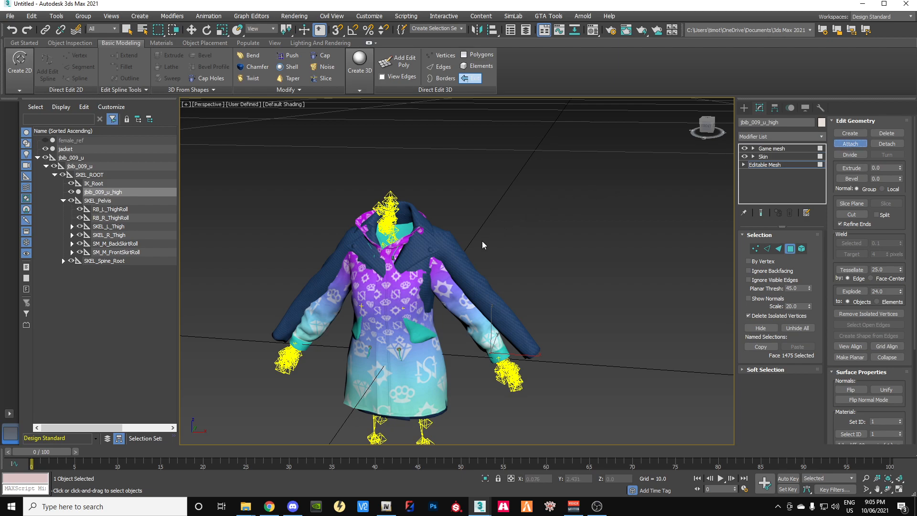
left_click(468, 268)
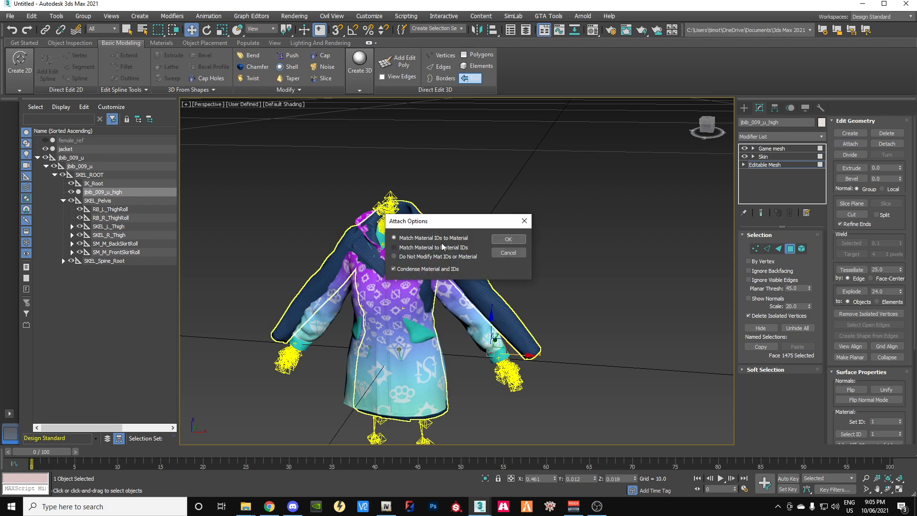
left_click(500, 241)
left_click(500, 240)
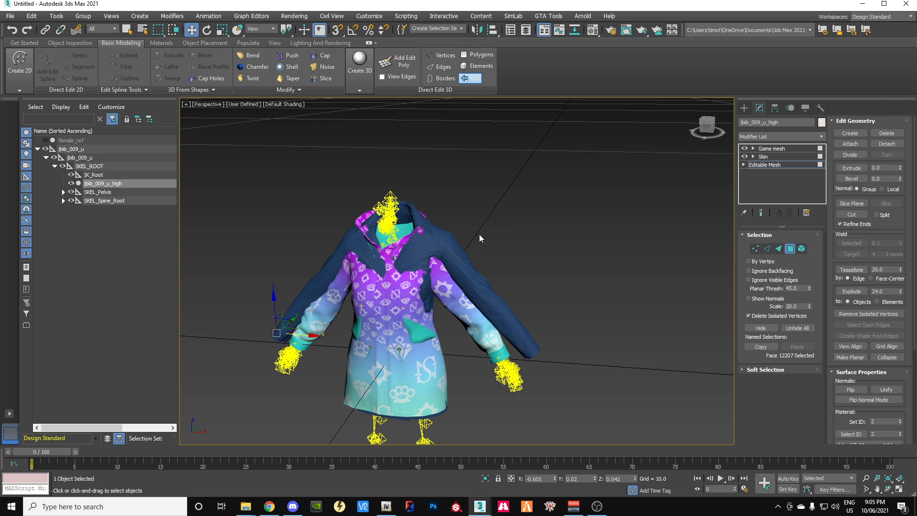
Hide and unhide jbib_009_u_high to check that the coat and jacket now form one object
left_click(71, 184)
left_click(71, 184)
left_click(71, 184)
left_click(71, 183)
left_click(71, 183)
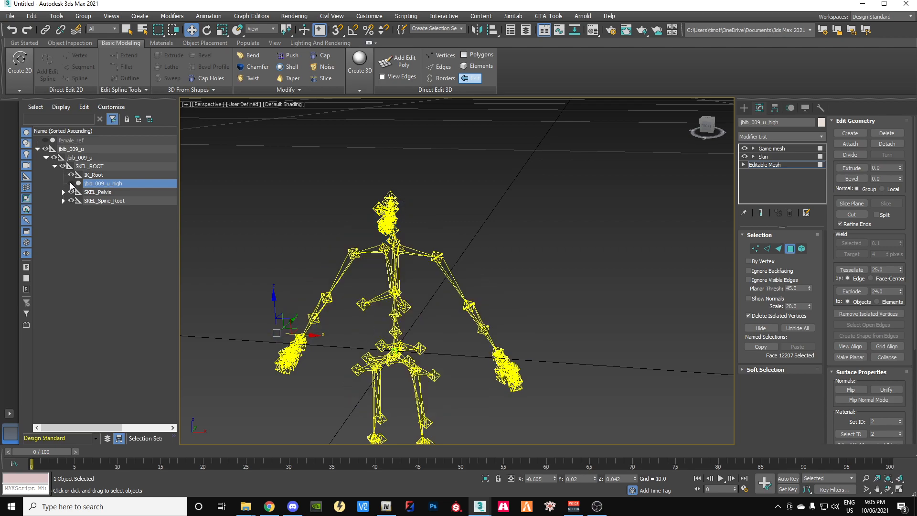
left_click(71, 184)
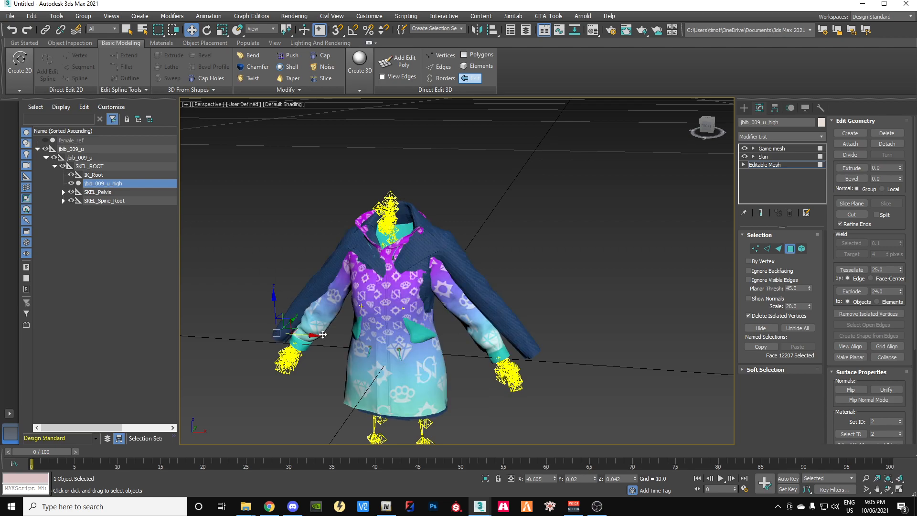
Select the coat faces by material ID 1, and select a jacket face to compare its material ID
left_click(350, 385)
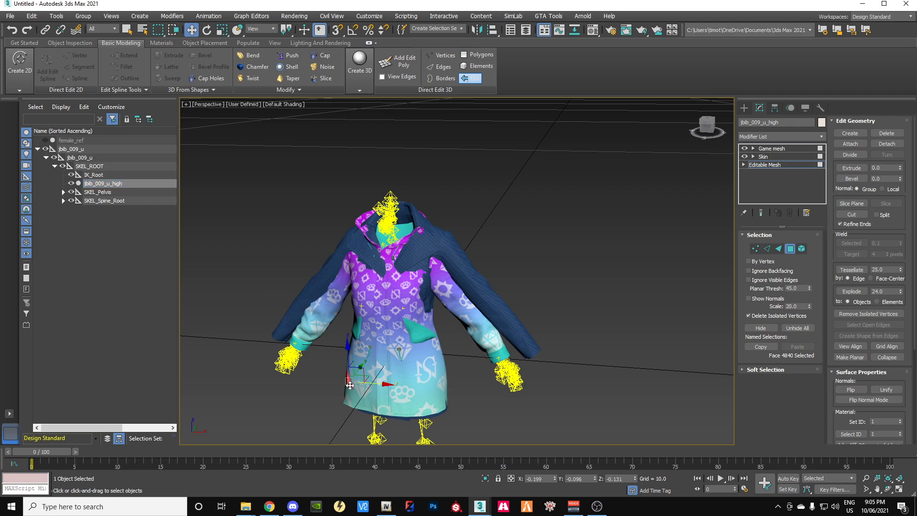
left_click(857, 434)
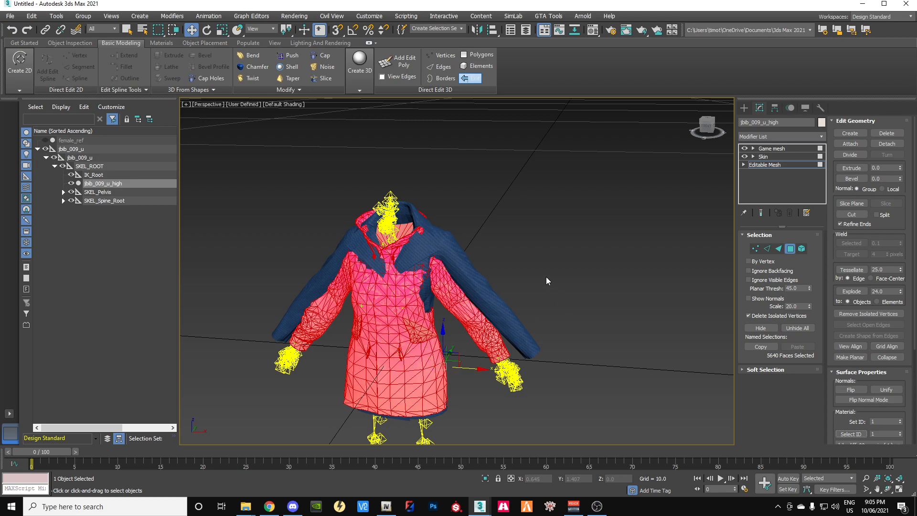
left_click(486, 294)
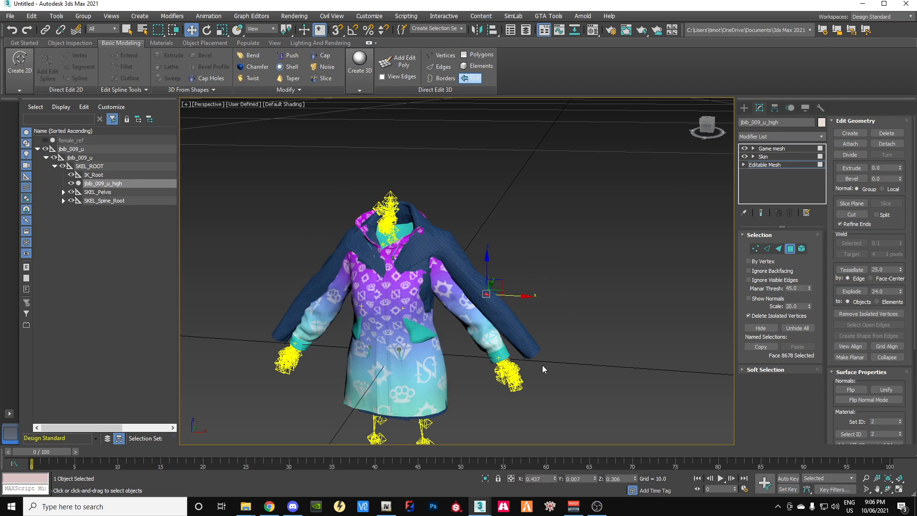
Select all faces of the original coat by material ID 1 and delete them, keeping only the jacket geometry
left_click(494, 341)
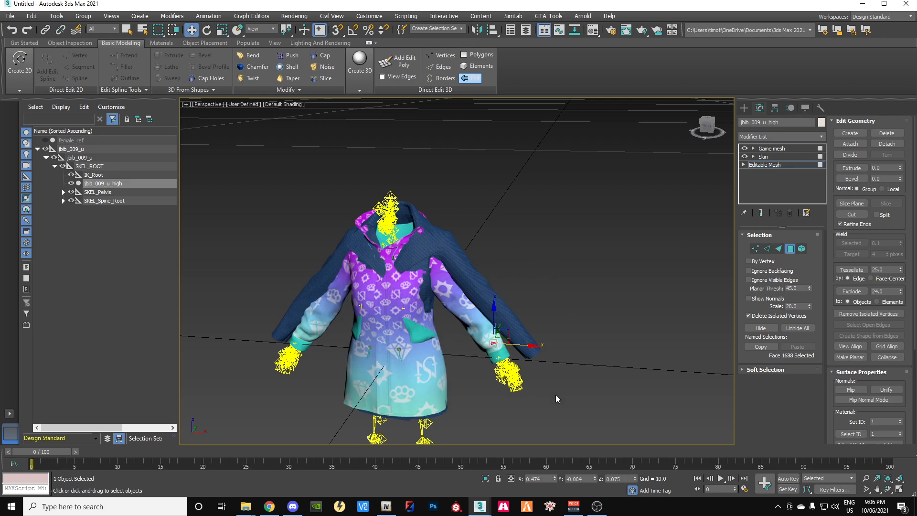
left_click(849, 435)
key("Delete")
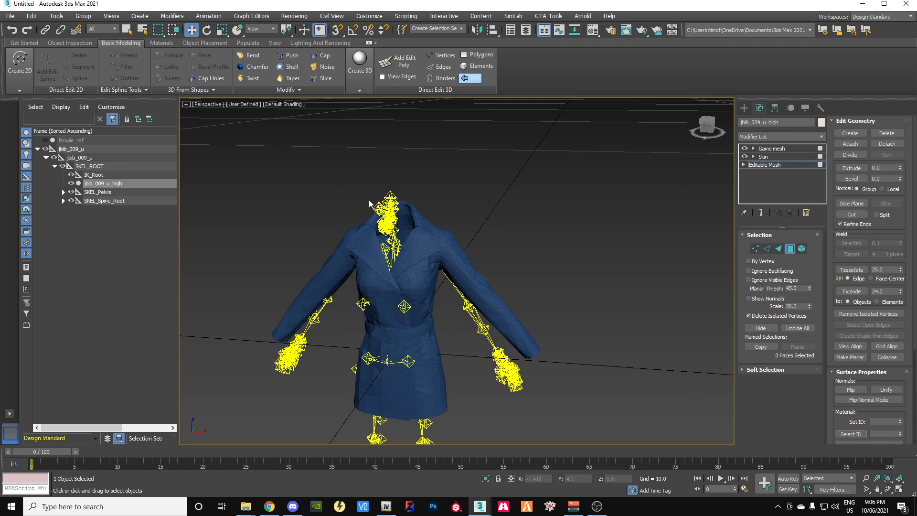
Add an Edit Normals modifier directly above the Editable Mesh of jbib_009_u_high, beneath Skin
mouse_move(707, 130)
left_mouse_down()
mouse_move(635, 131)
mouse_move(707, 120)
left_mouse_up()
scroll(401, 283, "up", 5)
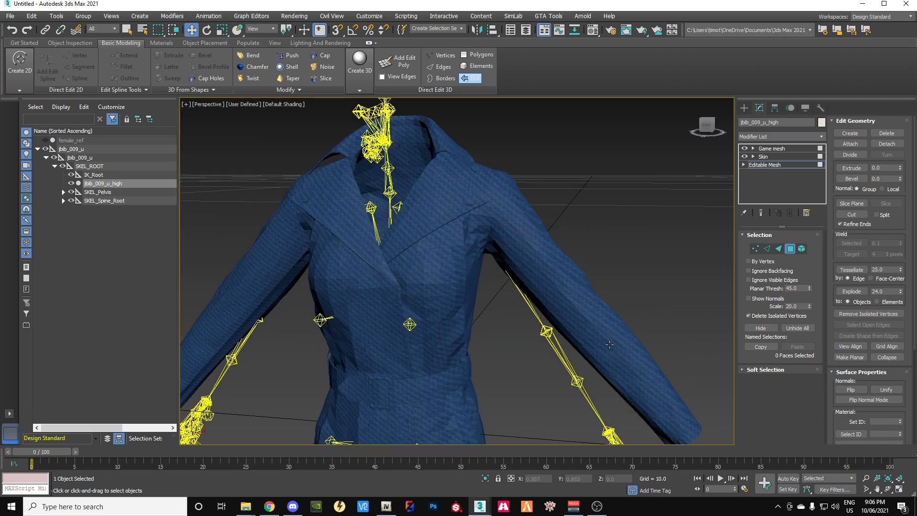
scroll(435, 354, "down", 5)
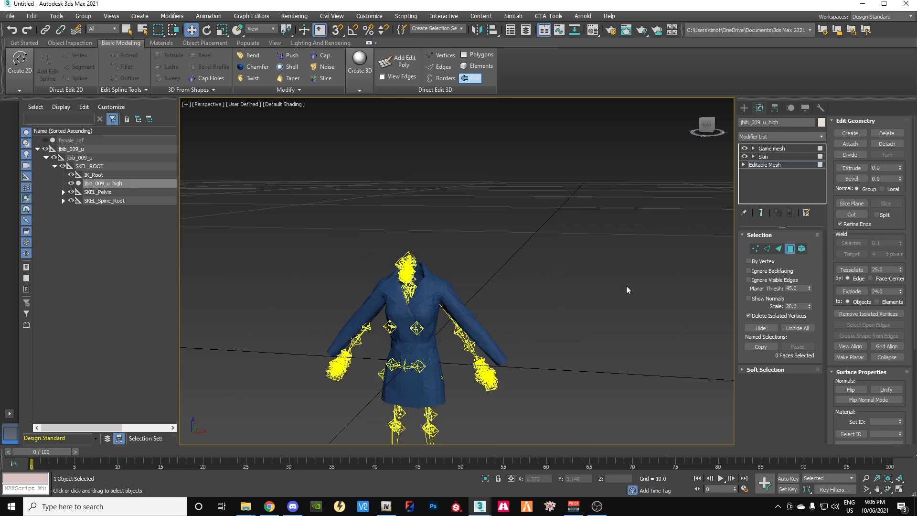
left_click(755, 165)
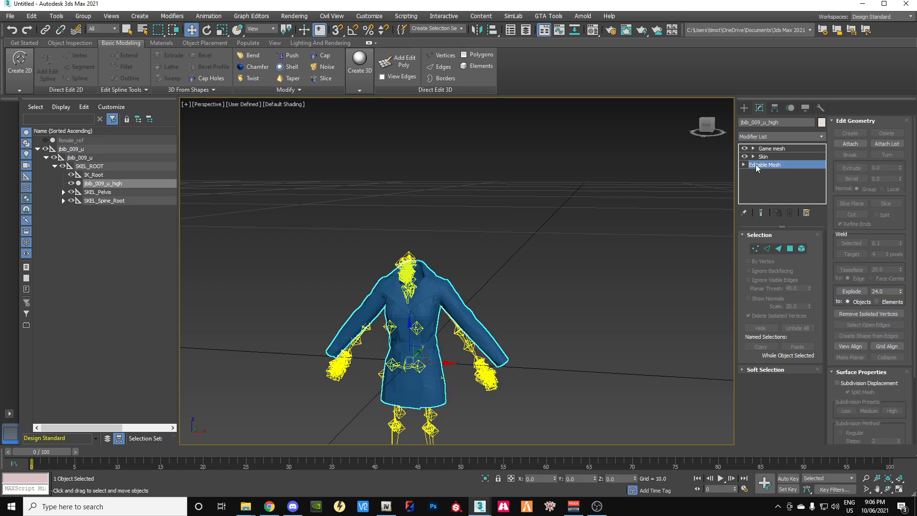
left_click(821, 139)
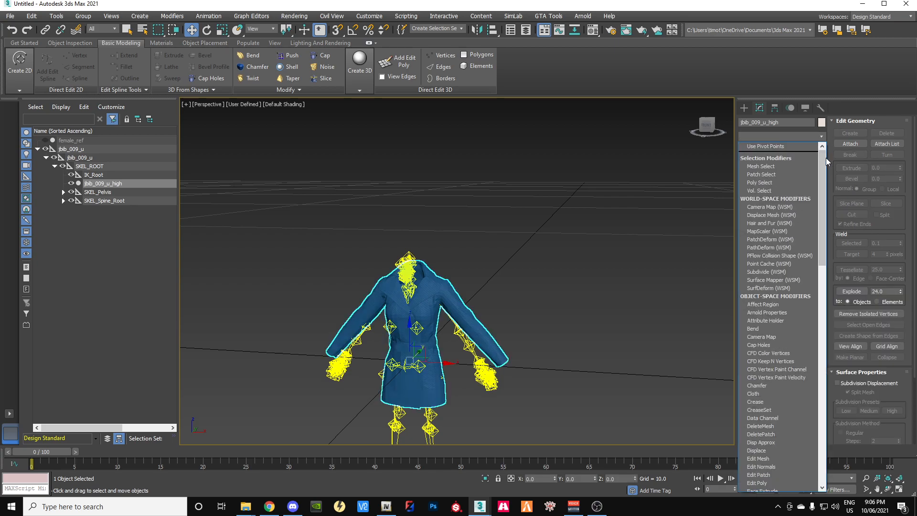
left_click_drag(824, 162, 840, 232)
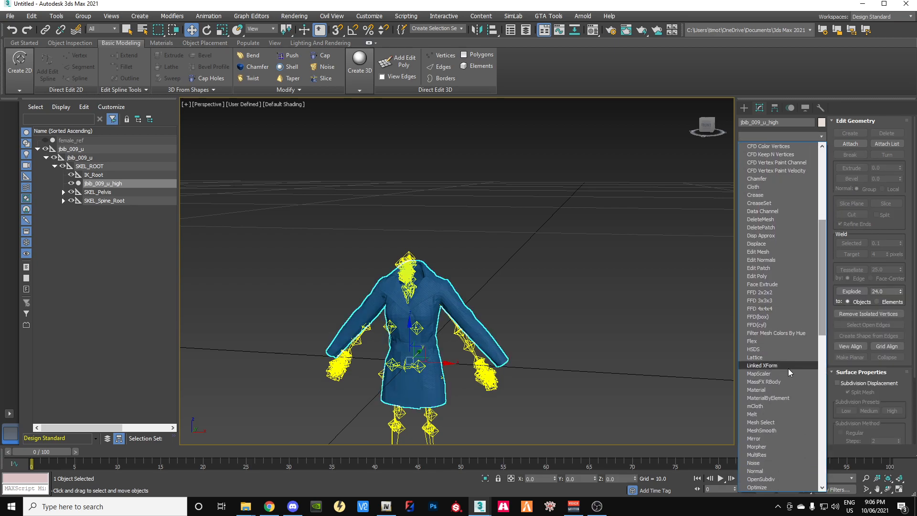
scroll(780, 360, "down", 2)
scroll(786, 346, "up", 3)
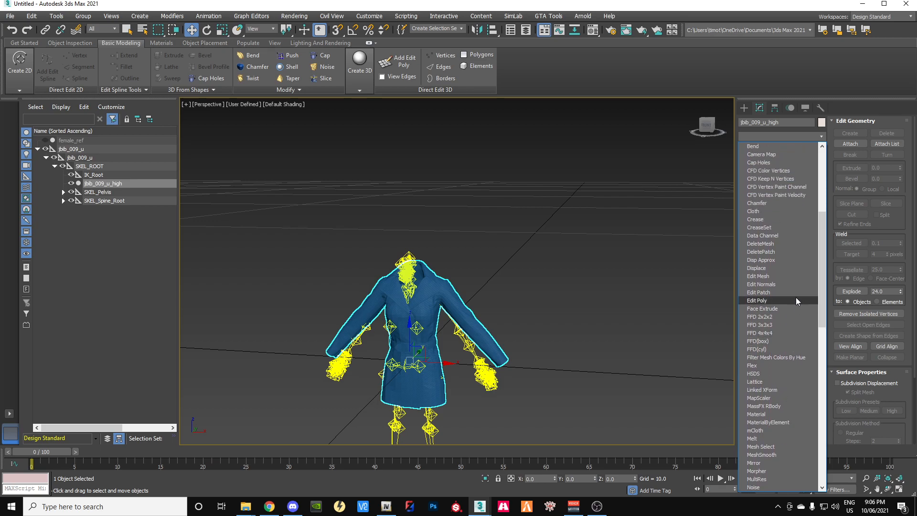
left_click(789, 283)
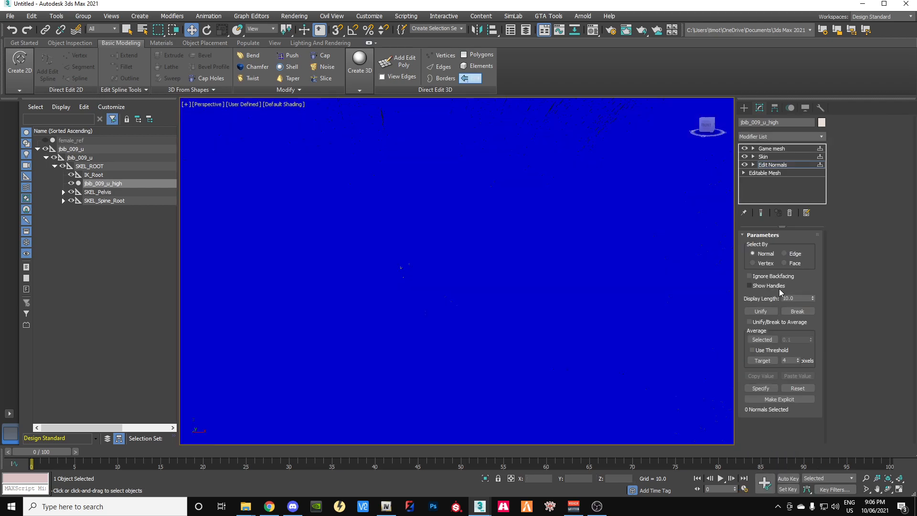
scroll(511, 311, "down", 10)
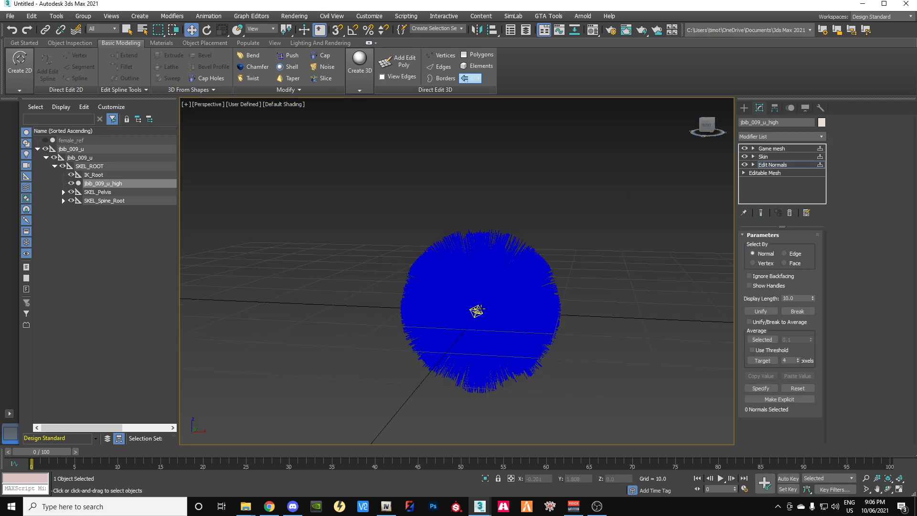
Unify all normals of jbib_009_u_high and collapse the Edit Normals modifier into the Editable Mesh
key("ctrl+a")
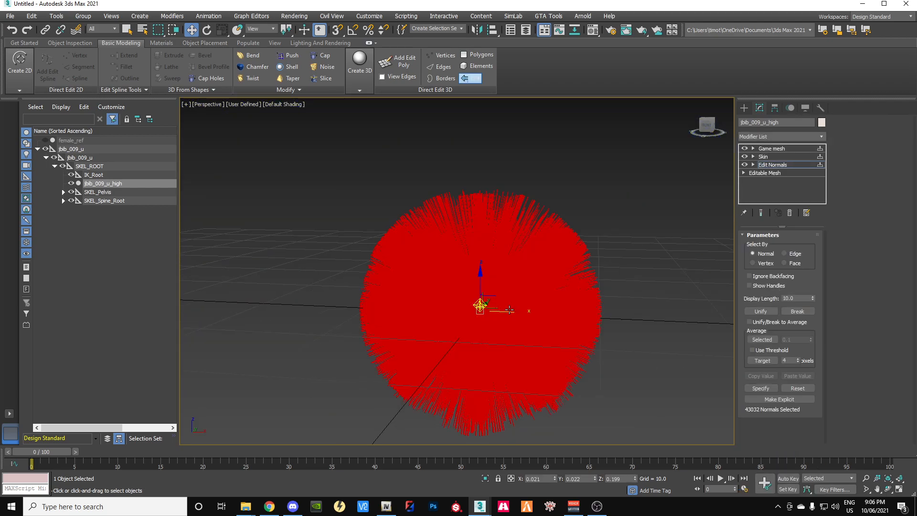
left_click(754, 313)
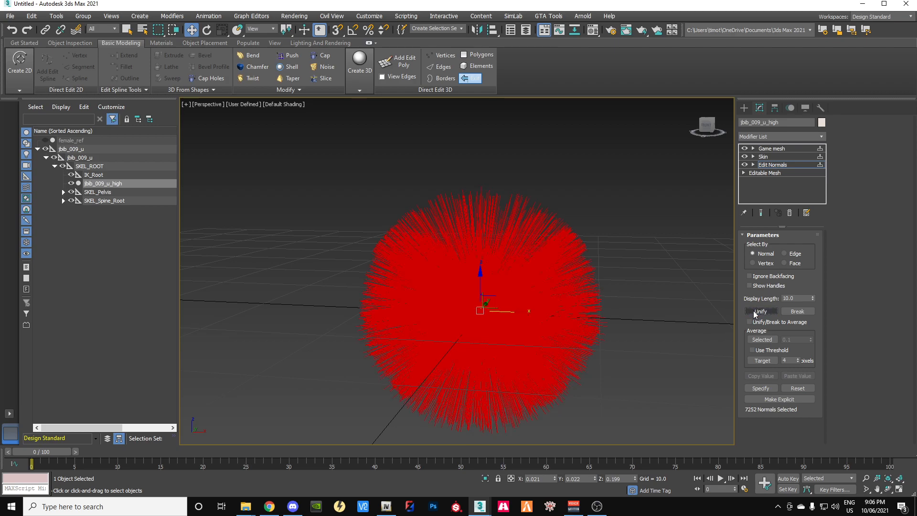
left_click(771, 165)
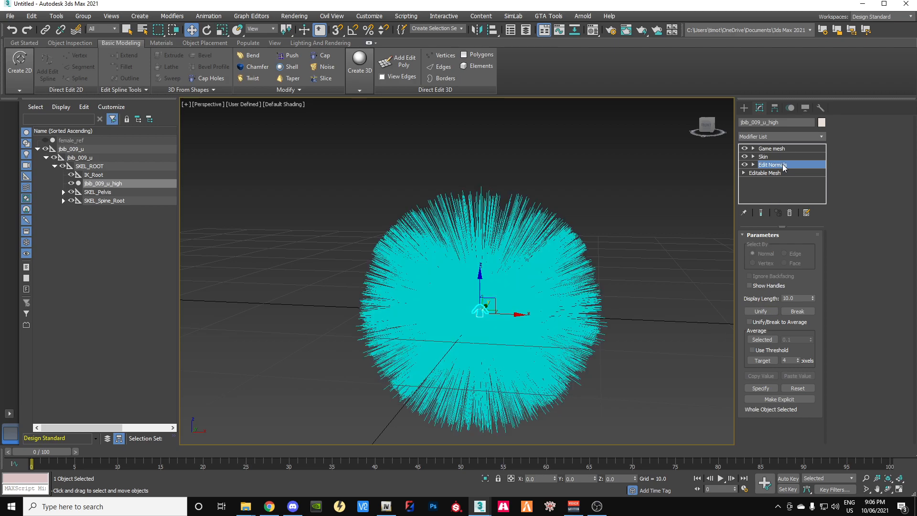
right_click(783, 167)
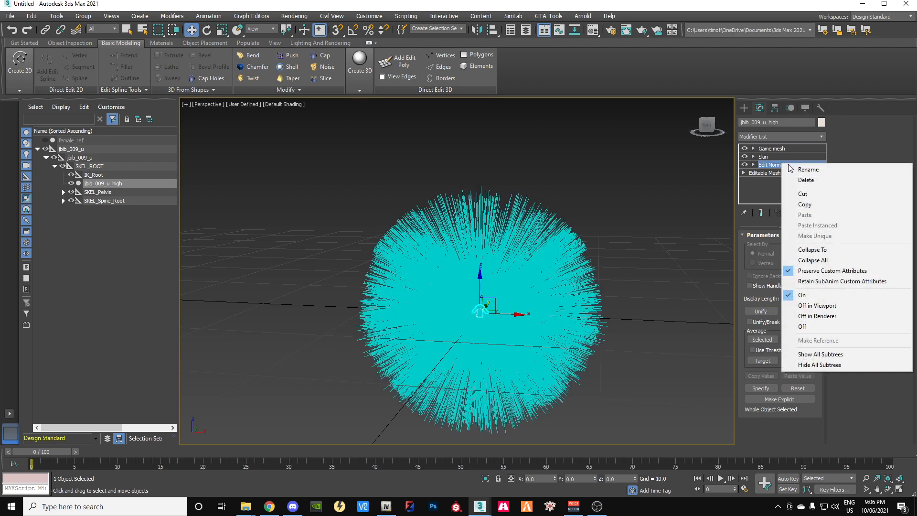
left_click(821, 249)
key("z")
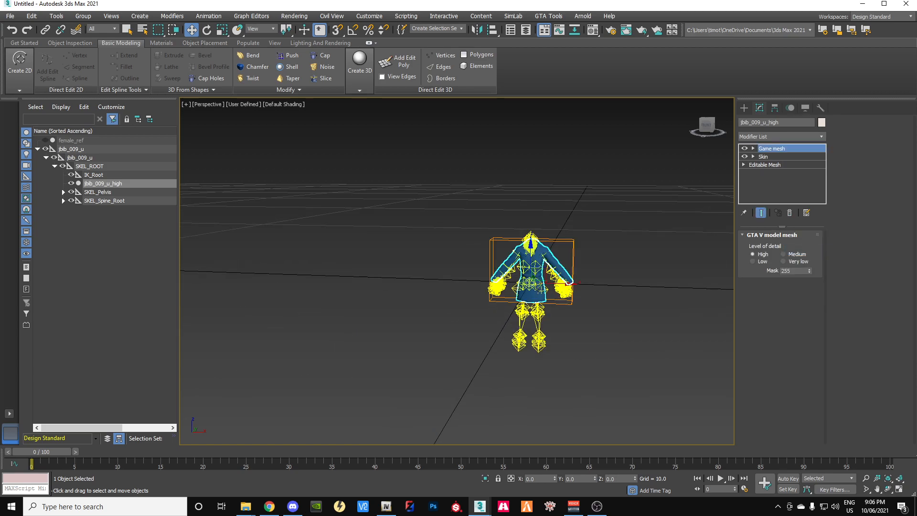
scroll(530, 264, "down", 3)
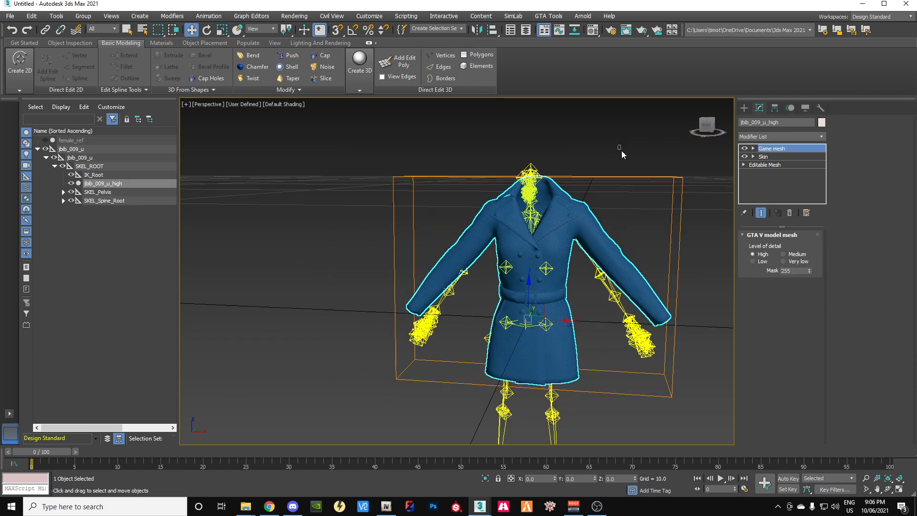
Deselect the jacket and unhide female_ref to compare the jacket's fit with the reference body
left_click(621, 150)
left_click_drag(706, 127, 633, 140)
middle_click_drag(622, 318, 688, 310, "alt")
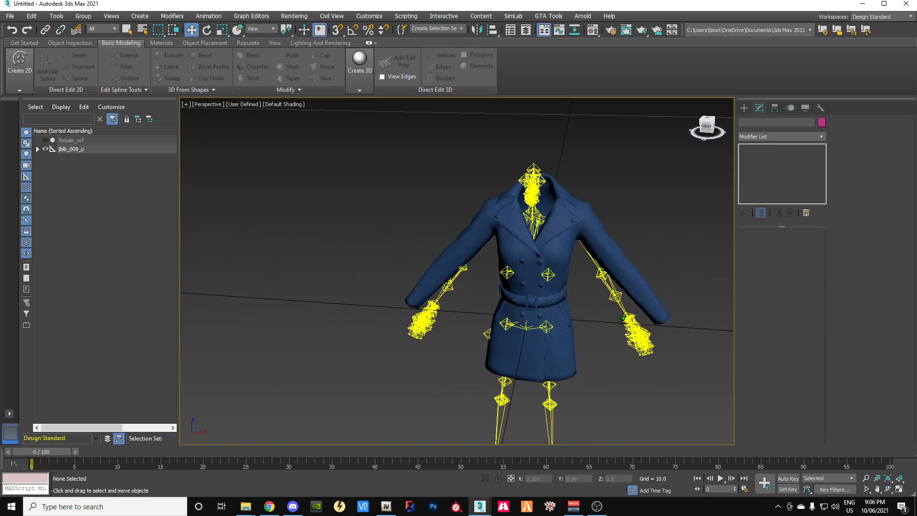
left_click(45, 140)
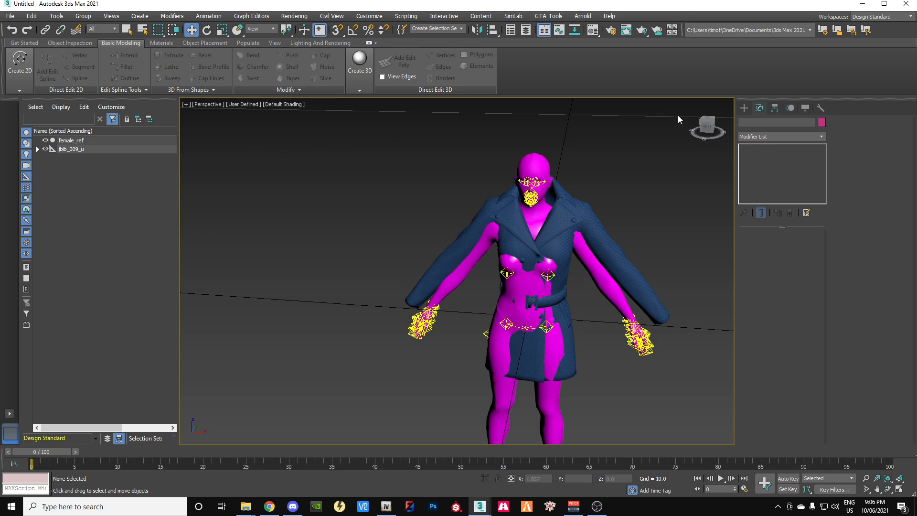
left_click_drag(706, 125, 669, 115)
mouse_move(622, 318)
middle_mouse_down("alt")
mouse_move(678, 318)
mouse_move(640, 337)
mouse_move(587, 334)
mouse_move(625, 334)
mouse_move(616, 329)
middle_mouse_up("alt")
Expand the jbib_009_u hierarchy, select jbib_009_u_high, and move it to about Y -0.027 and Z -0.092 against the body
left_click(38, 149)
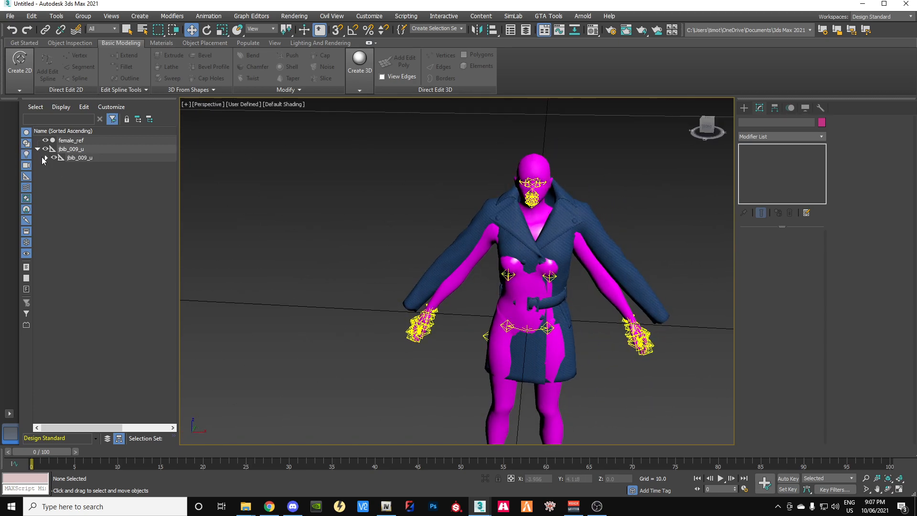
left_click(45, 158)
left_click(55, 166)
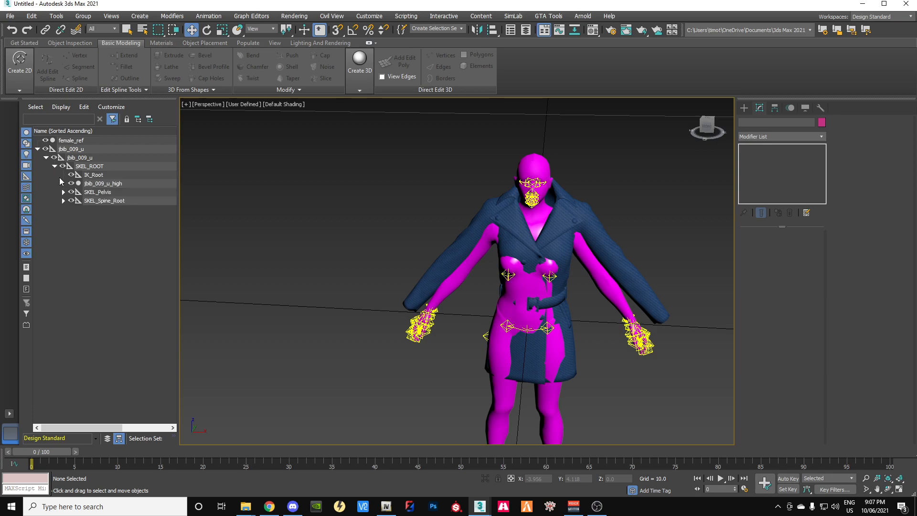
left_click(135, 186)
left_click_drag(713, 127, 692, 126)
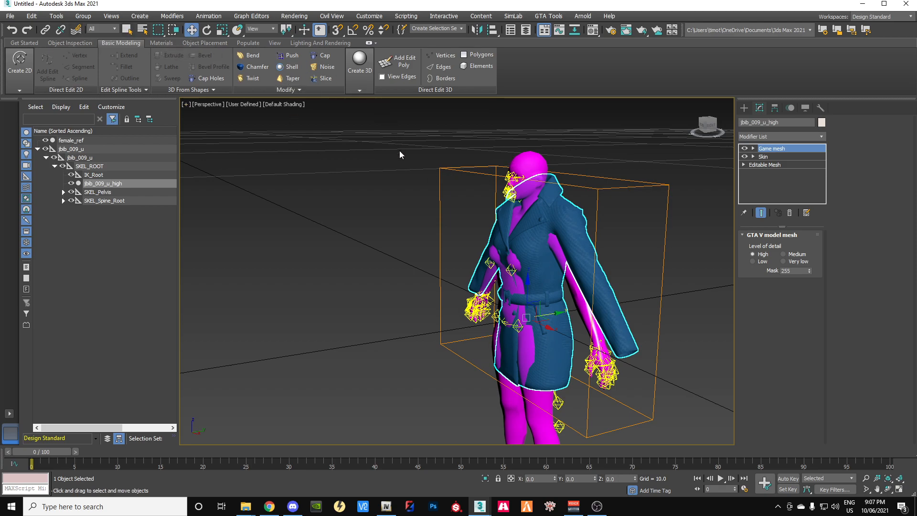
left_click_drag(527, 281, 526, 299)
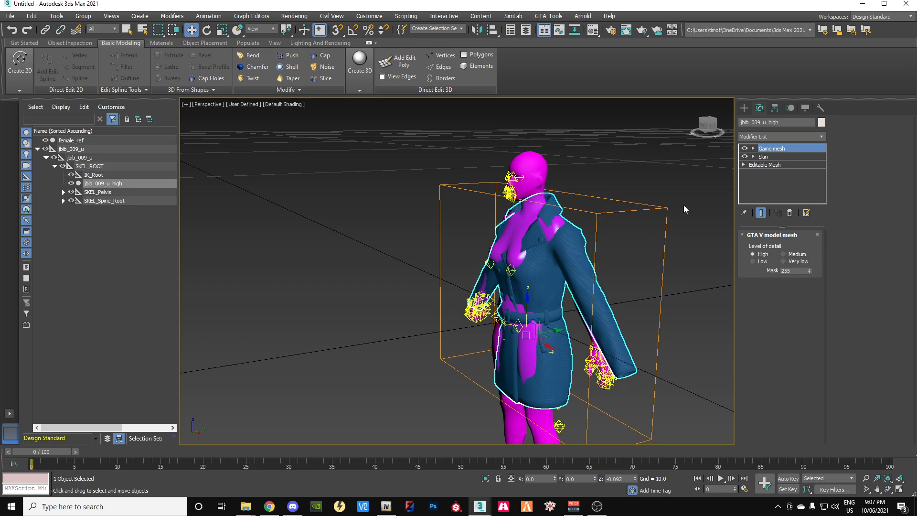
left_click(707, 125)
middle_click_drag(544, 299, 581, 290, "alt")
left_click_drag(567, 334, 561, 333)
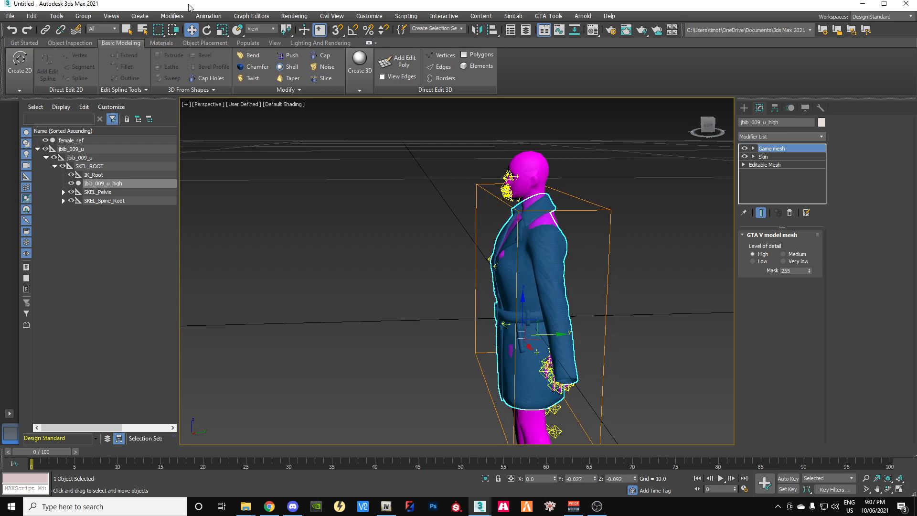
Scale jbib_009_u_high uniformly to about 101 percent and check its fit on the body
left_click(222, 30)
left_click_drag(510, 288, 512, 287)
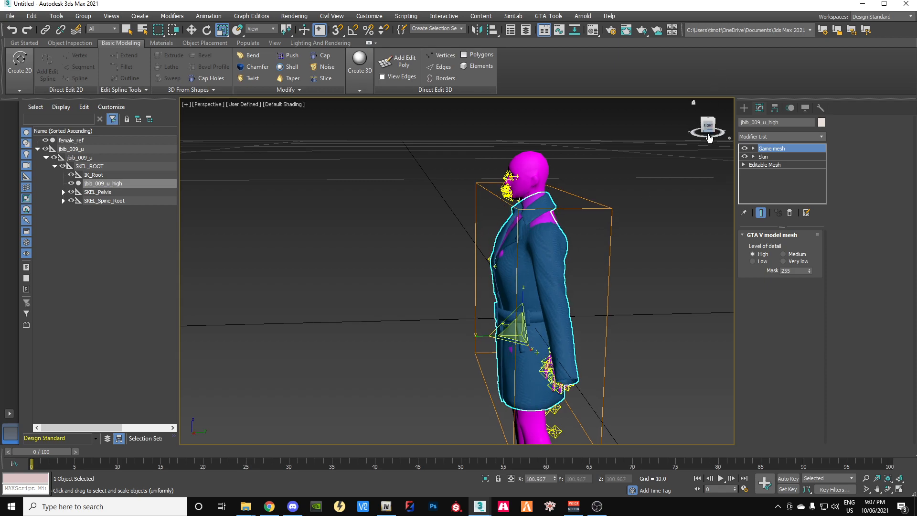
left_click_drag(705, 125, 730, 131)
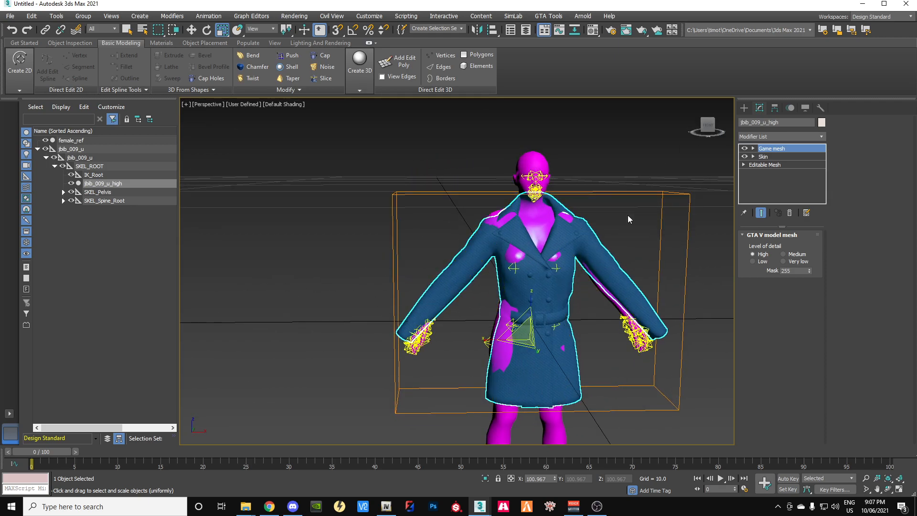
mouse_move(715, 127)
left_mouse_down()
mouse_move(668, 125)
mouse_move(740, 124)
mouse_move(670, 123)
mouse_move(680, 117)
mouse_move(706, 128)
left_mouse_up()
Add an FFD(box) modifier directly above the Editable Mesh and set its lattice to 10x10x10 points
left_click(773, 164)
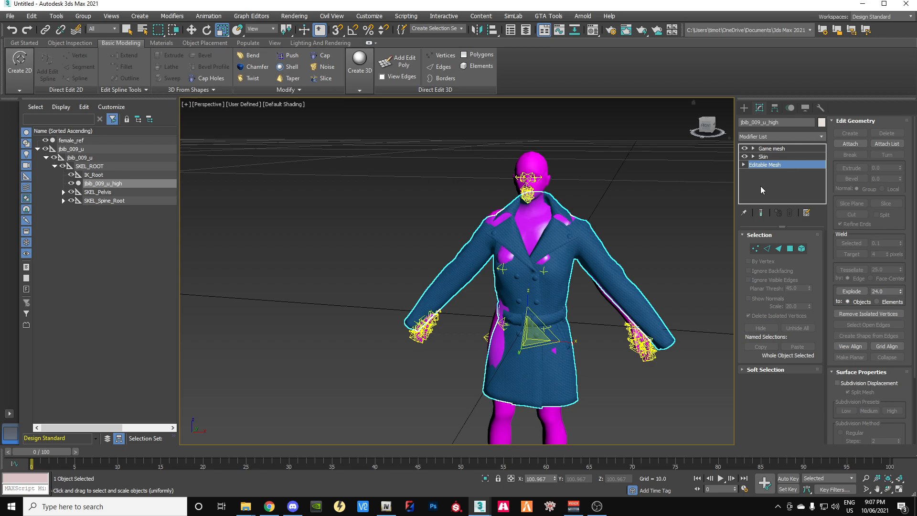
left_click(820, 136)
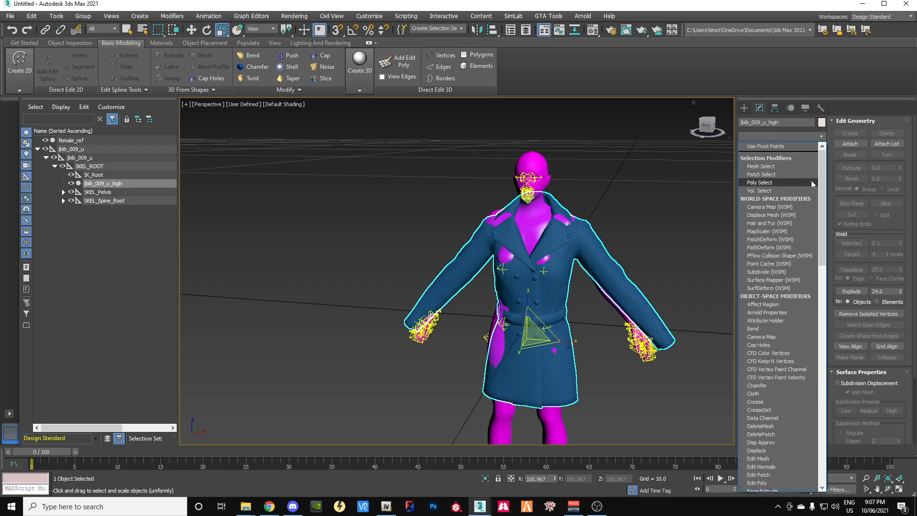
mouse_move(824, 188)
left_mouse_down()
mouse_move(837, 379)
mouse_move(841, 263)
left_mouse_up()
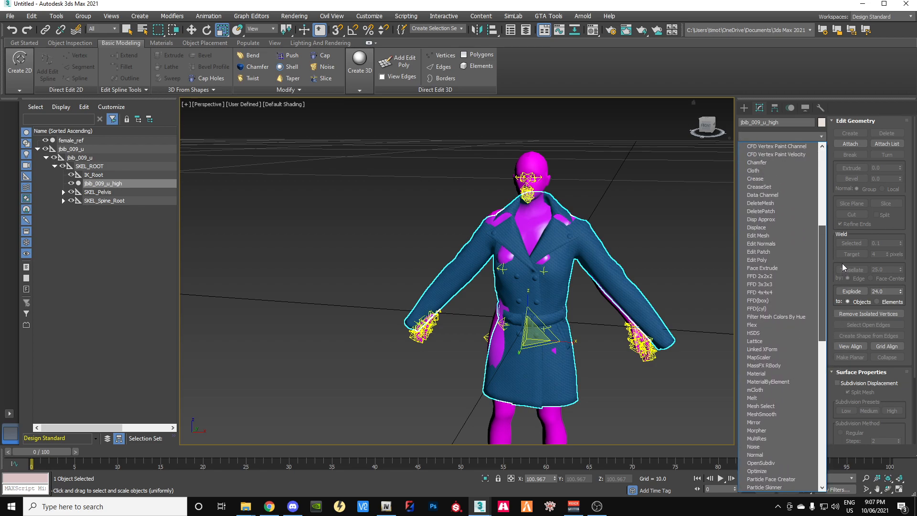
left_click(756, 299)
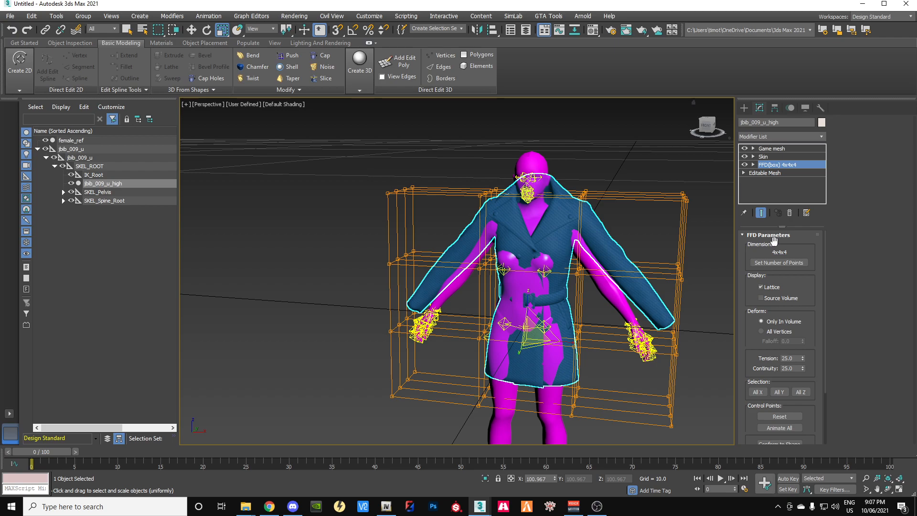
left_click(763, 263)
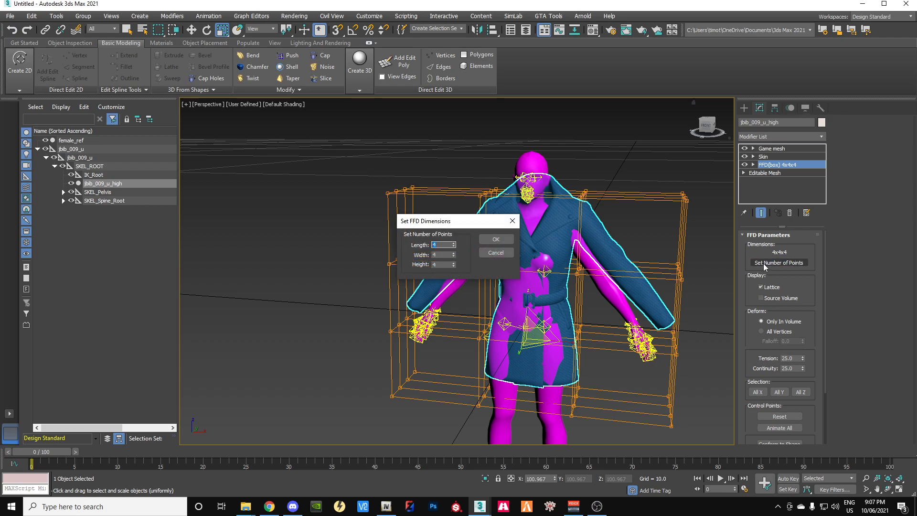
key("Tab")
type("10")
key("Tab")
type("10")
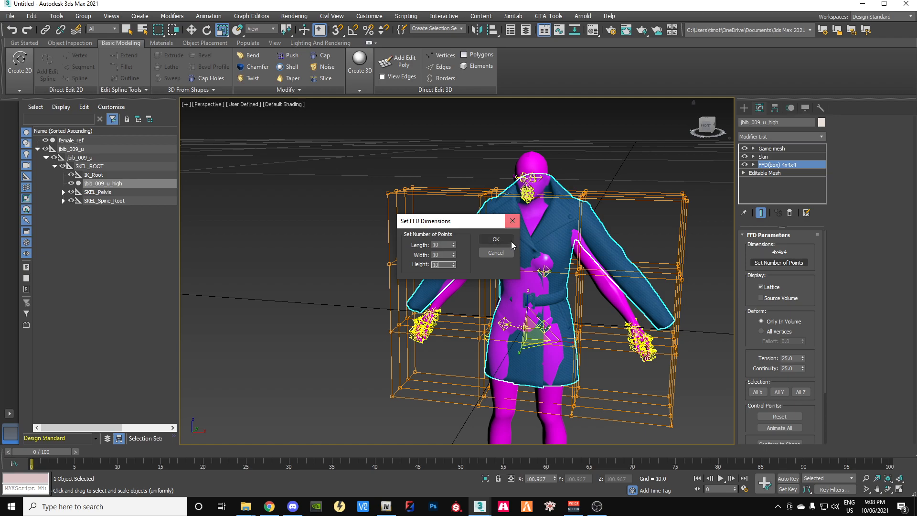
left_click(496, 239)
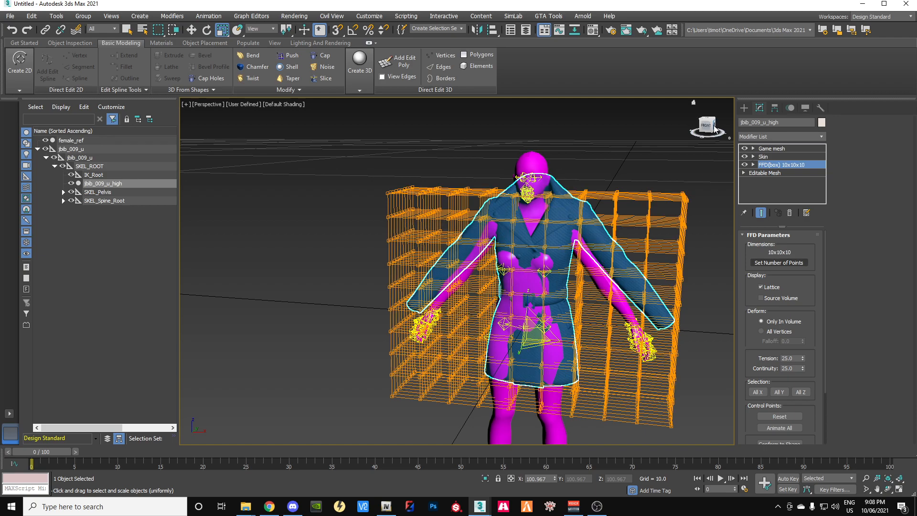
Move the lattice's front control points at the chest and lower body forward so the jacket clears the body
left_click(753, 165)
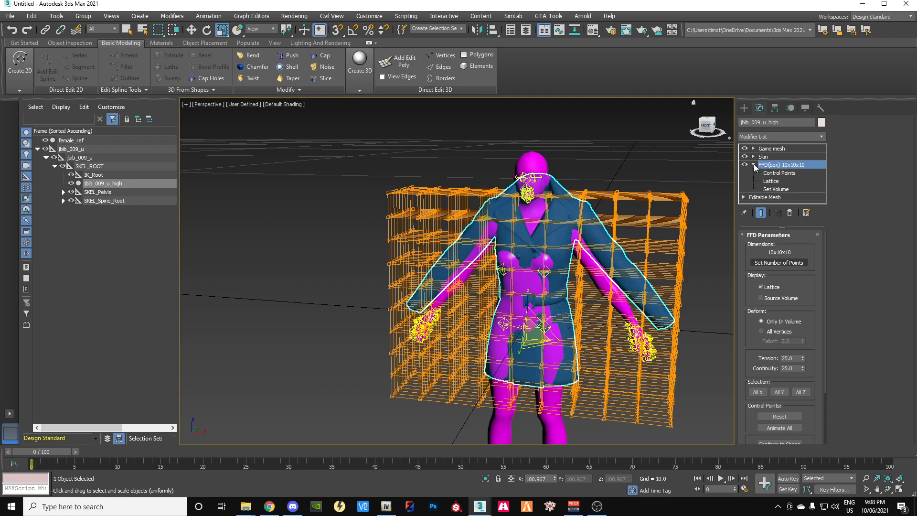
left_click(776, 173)
left_click(703, 126)
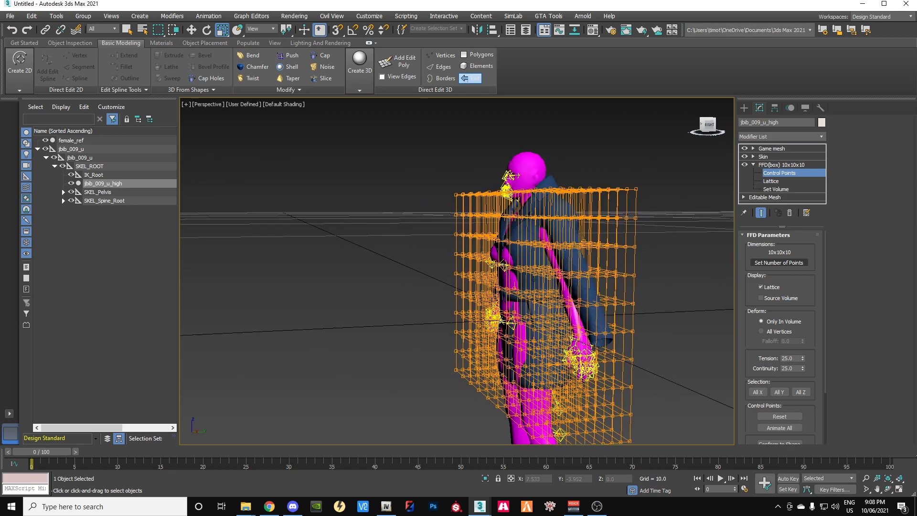
left_click_drag(462, 225, 505, 277)
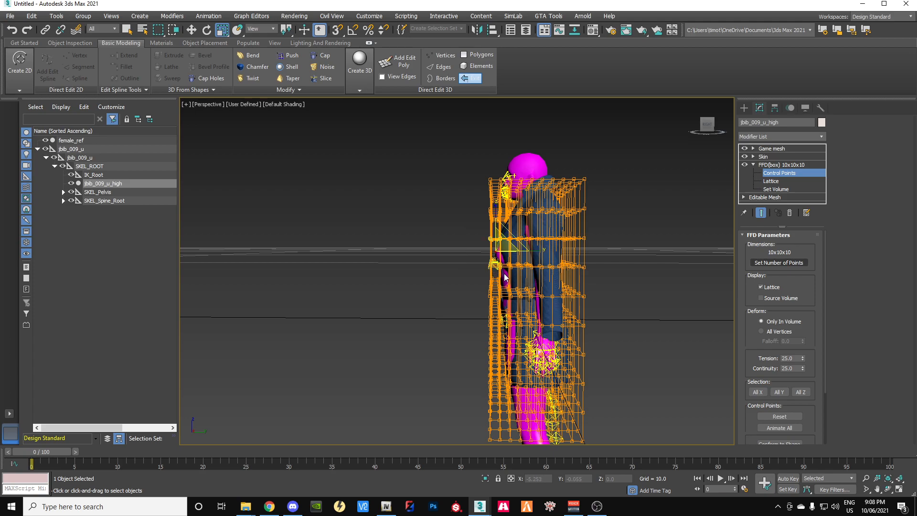
left_click(194, 31)
left_click_drag(531, 252, 520, 256)
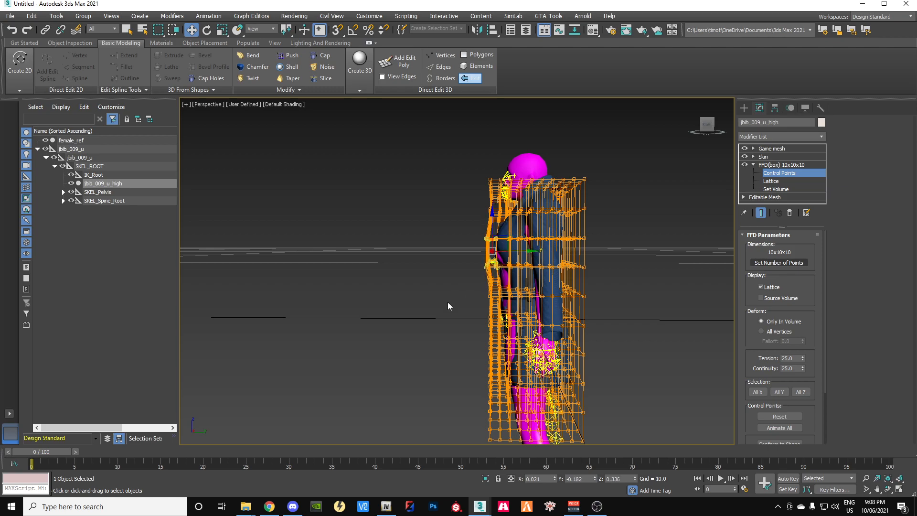
left_click_drag(513, 364, 515, 397)
left_click_drag(539, 337, 534, 341)
Select the outer columns of lattice control points around one sleeve and lower them slightly toward the arm
left_click_drag(708, 133, 695, 134)
mouse_move(539, 157)
middle_mouse_down("alt")
mouse_move(539, 144)
mouse_move(539, 159)
middle_mouse_up("alt")
left_click_drag(605, 145, 699, 338)
left_click(643, 261)
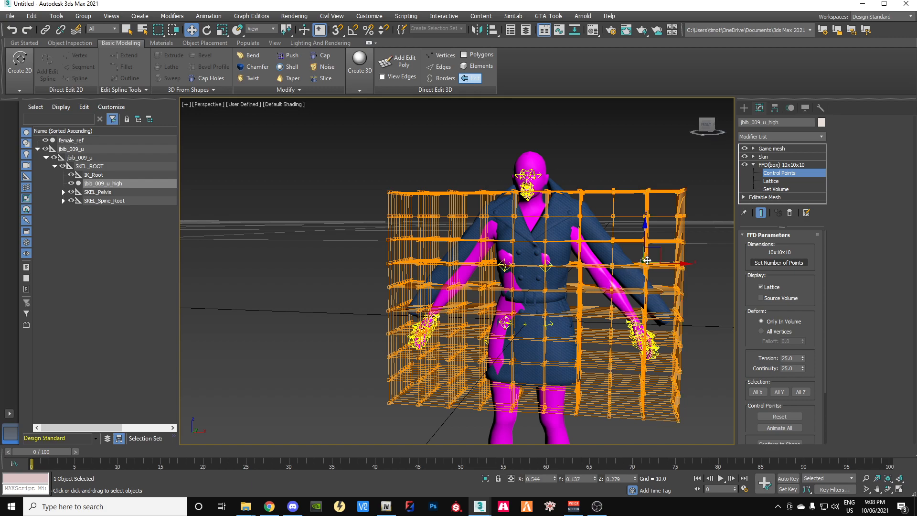
left_click_drag(593, 147, 706, 457)
left_click_drag(646, 262, 647, 267)
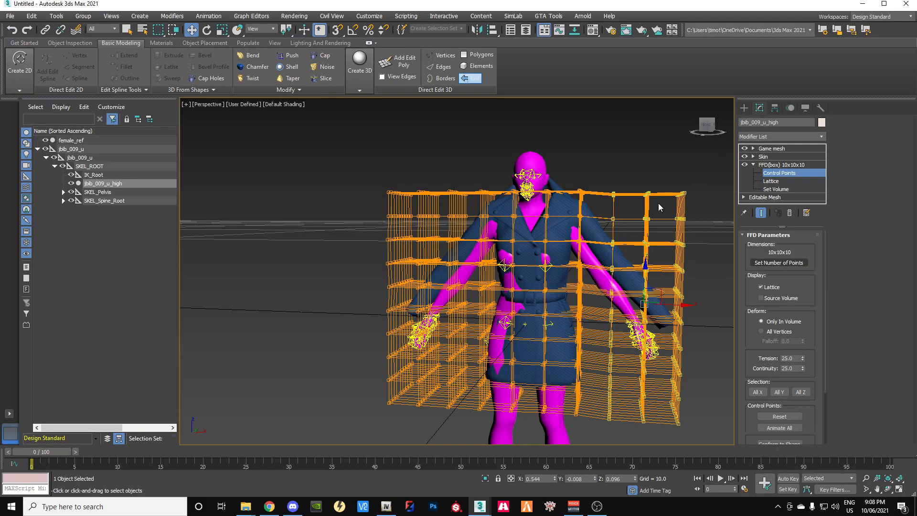
Leave control point editing and collapse the FFD(box) modifier into the Editable Mesh of jbib_009_u_high
mouse_move(706, 125)
left_mouse_down()
mouse_move(730, 125)
mouse_move(706, 127)
mouse_move(699, 138)
mouse_move(708, 126)
left_mouse_up()
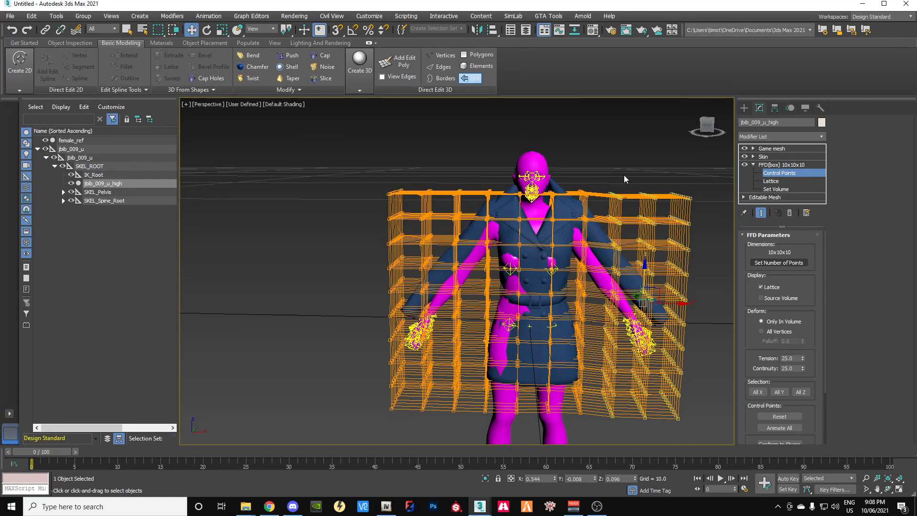
scroll(624, 174, "down", 3)
left_click(441, 199)
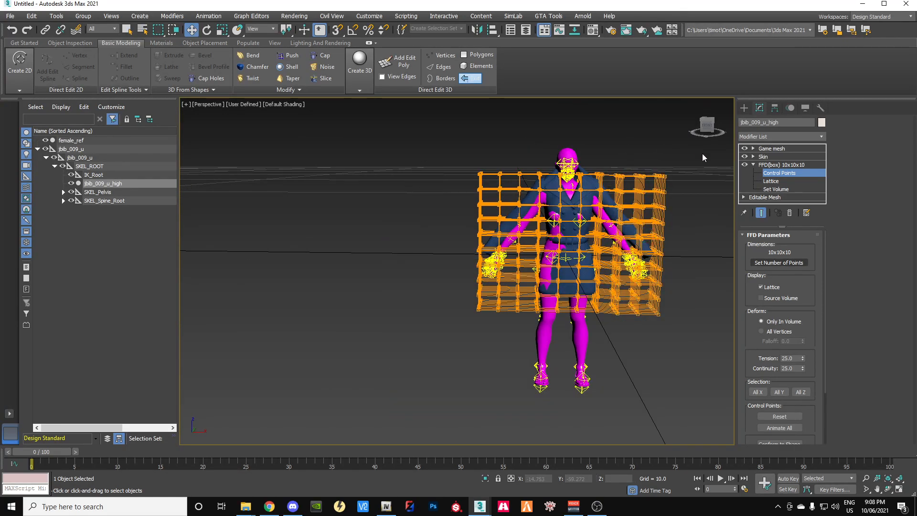
left_click(769, 166)
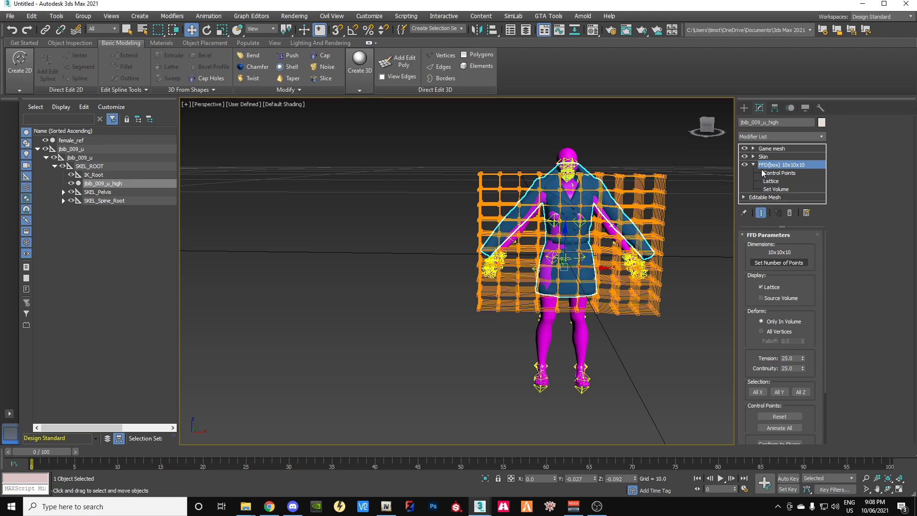
right_click(766, 166)
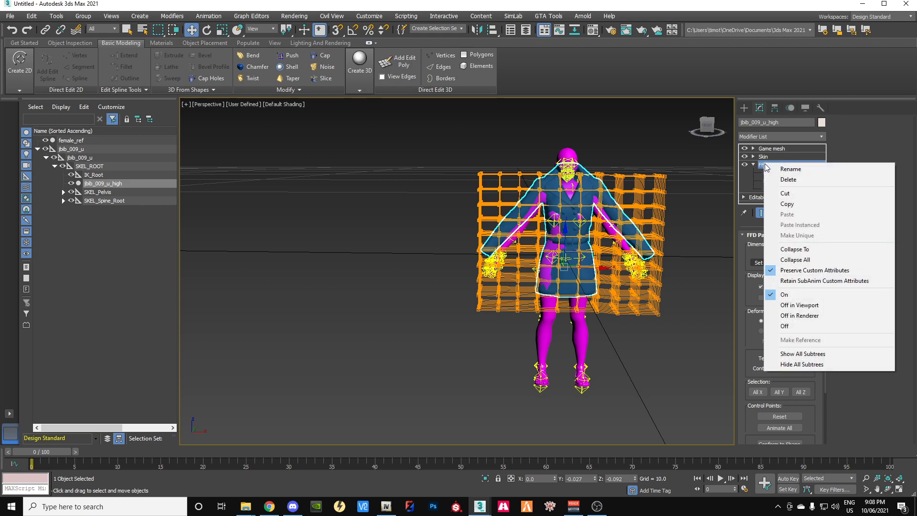
left_click(795, 249)
mouse_move(706, 125)
left_mouse_down()
mouse_move(639, 126)
mouse_move(704, 123)
left_mouse_up()
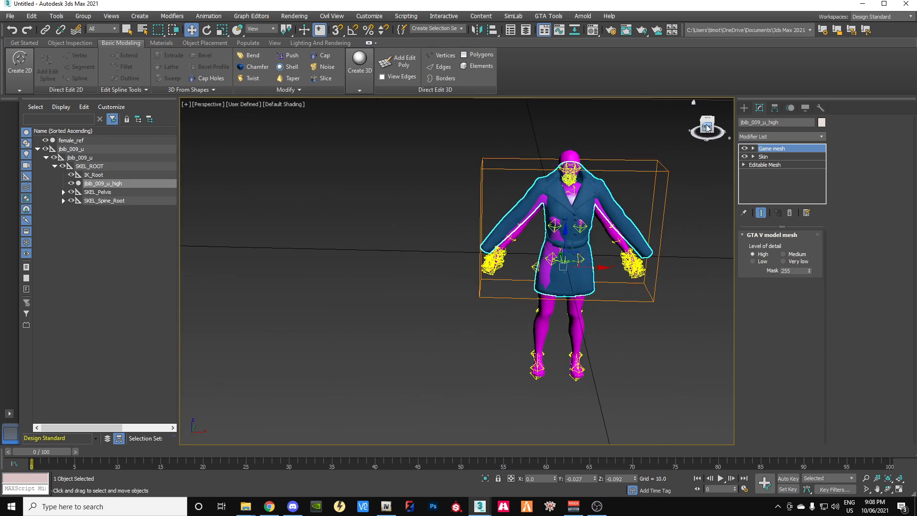
Clone jbib_009_u_high as an instance named jbib_009_u_med
double_click(122, 184)
left_click(103, 209)
left_click(103, 184)
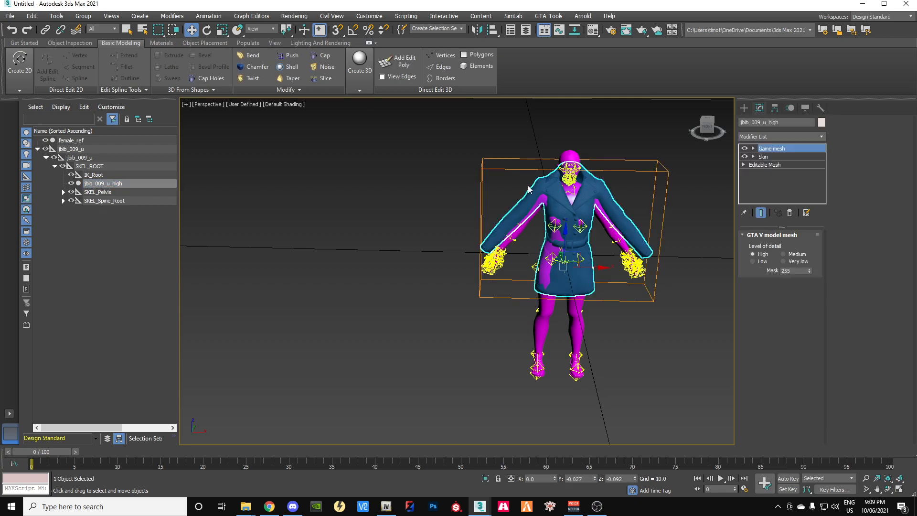
right_click(116, 184)
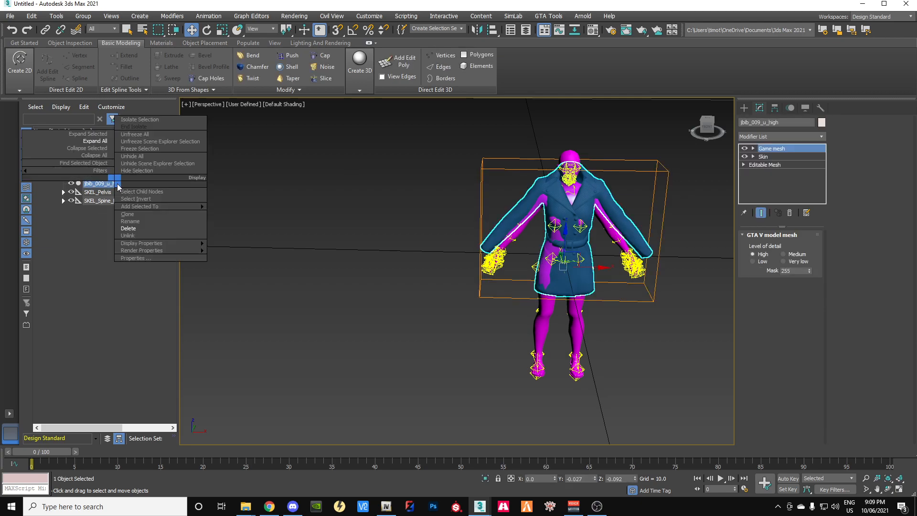
left_click(123, 213)
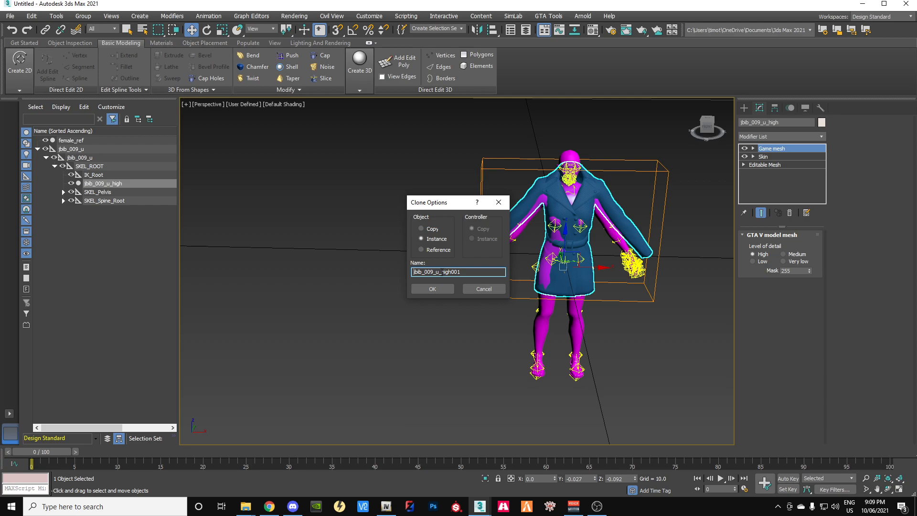
left_click_drag(441, 272, 493, 274)
type("med")
key("Return")
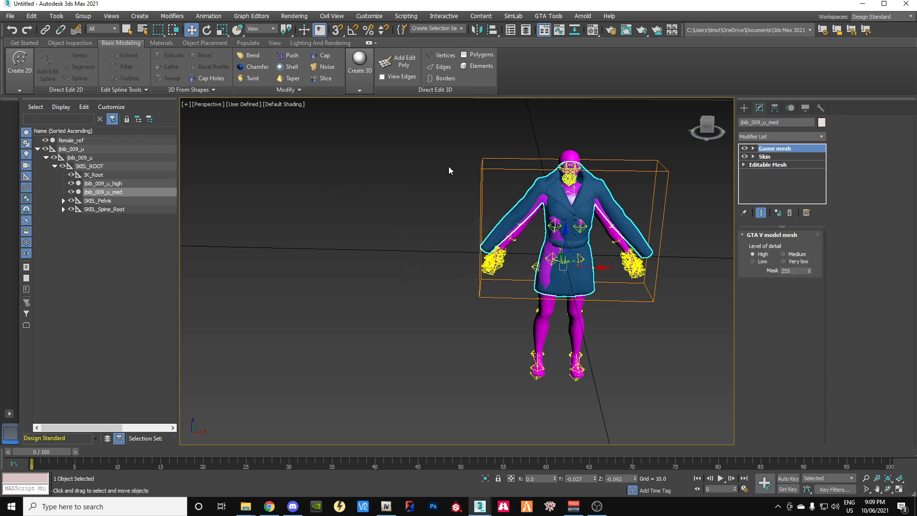
Check the Editable Mesh of the instanced clone jbib_009_u_med and delete that clone from the scene
left_click(775, 165)
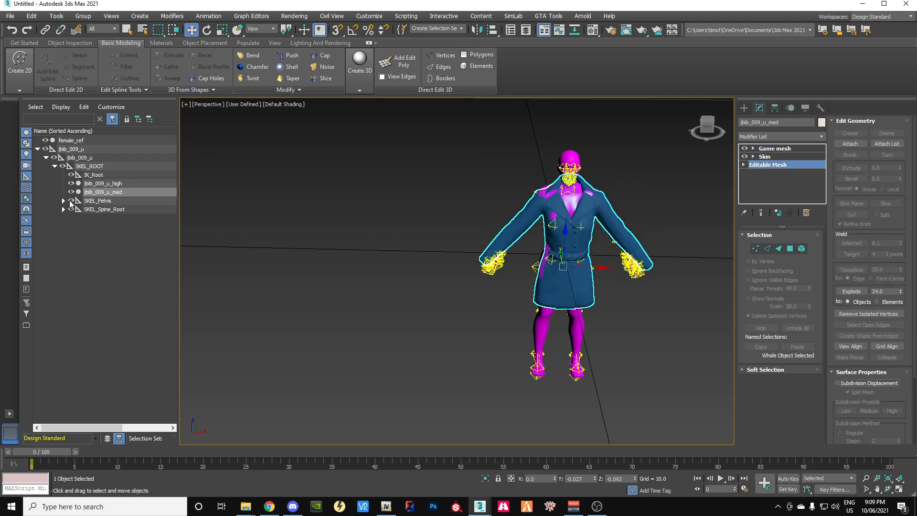
left_click(98, 192)
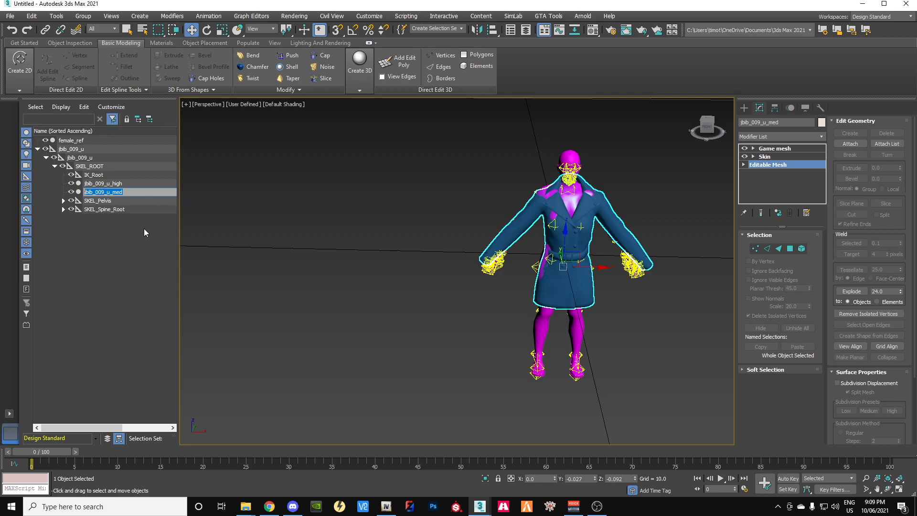
left_click(113, 192)
right_click(120, 190)
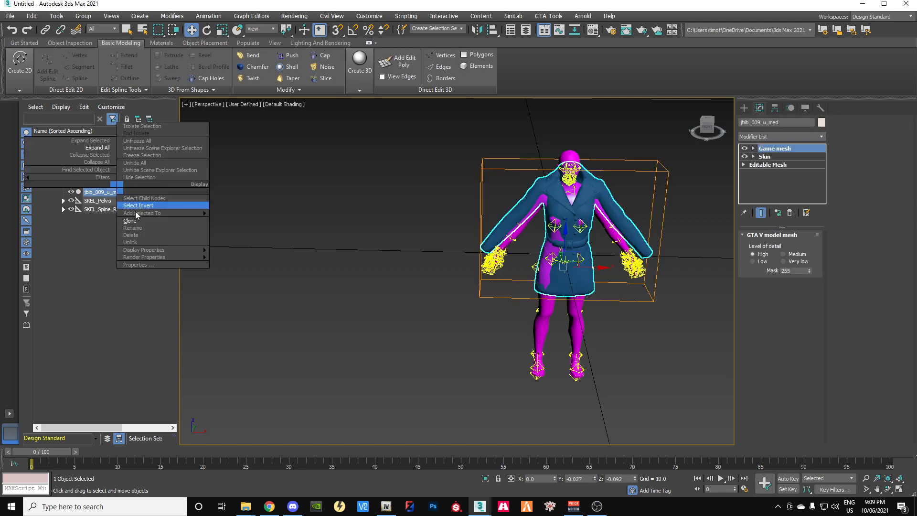
left_click(141, 236)
Expand the SKEL_ROOT hierarchy and clone jbib_009_u_high as an independent copy named jbib_009_u_med
left_click(37, 149)
left_click(47, 158)
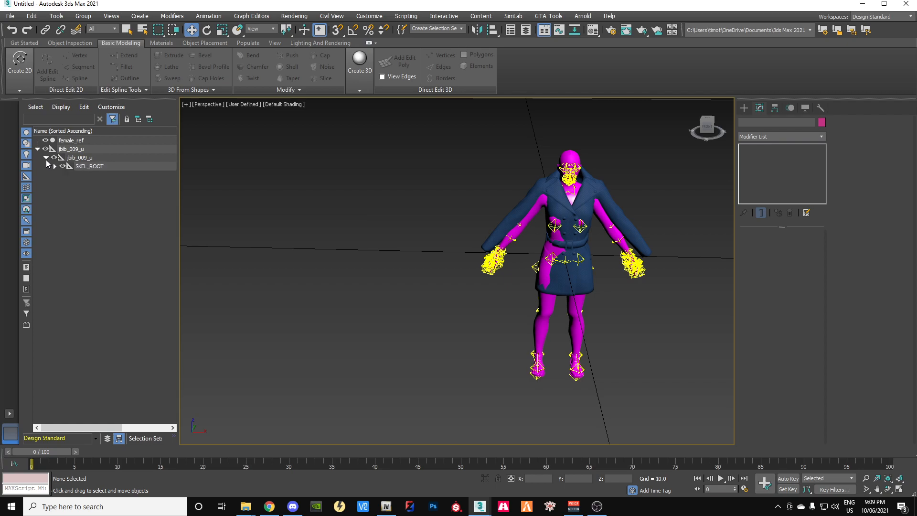
left_click(55, 166)
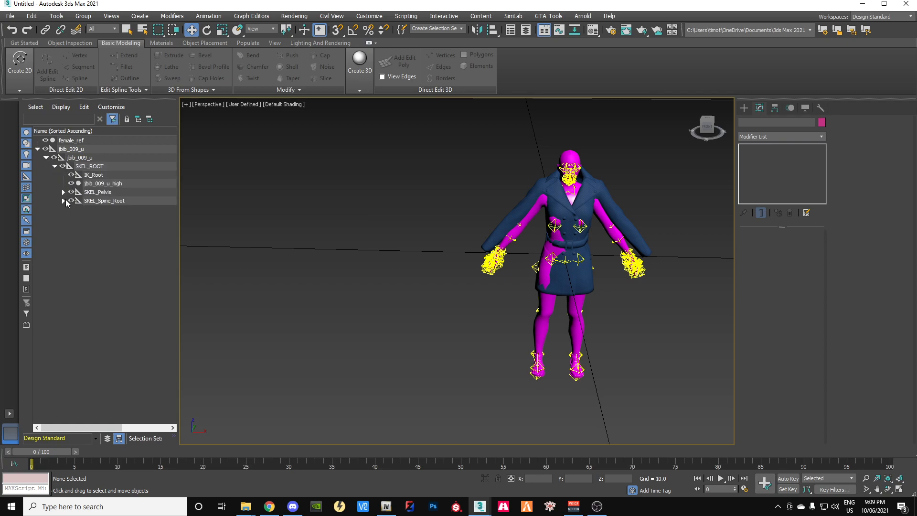
left_click(63, 192)
left_click(103, 183)
right_click(103, 184)
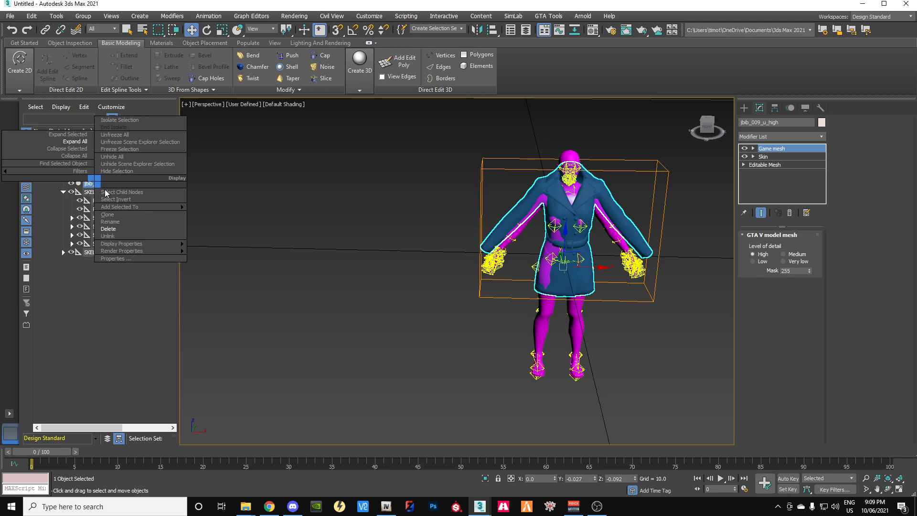
left_click(118, 217)
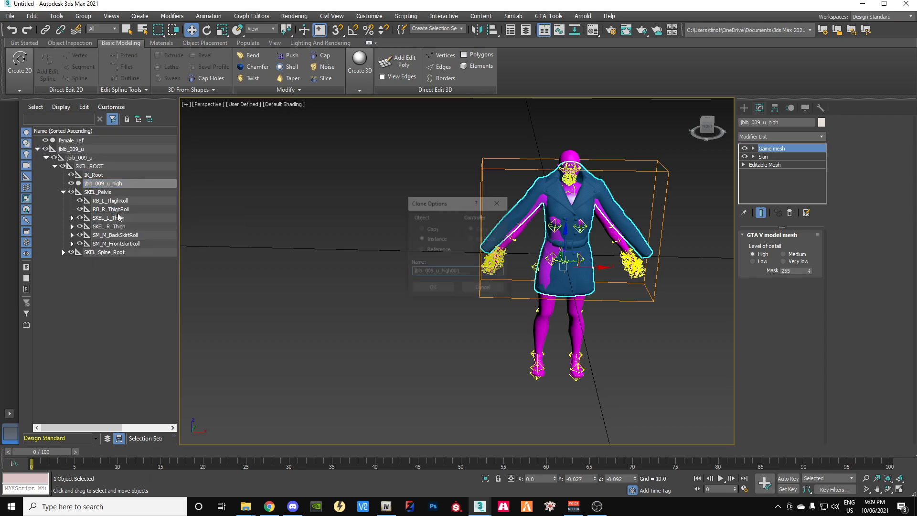
left_click(422, 229)
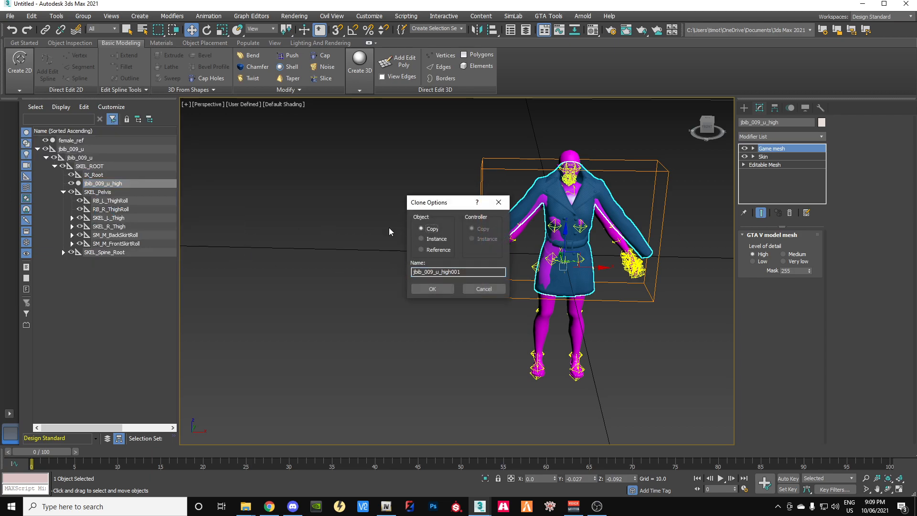
left_click(451, 271)
left_click_drag(441, 272, 511, 287)
type("med")
key("Return")
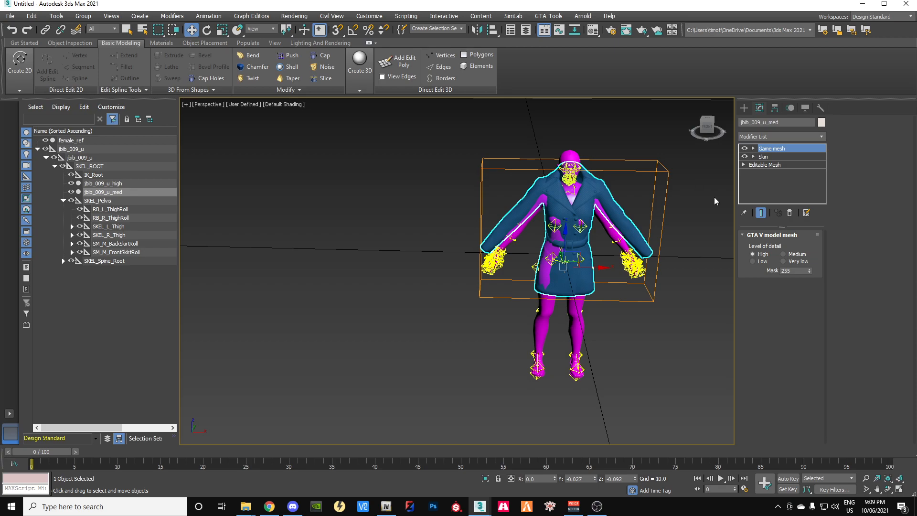
Add a ProOptimizer modifier directly above the Editable Mesh of jbib_009_u_med
left_click(753, 163)
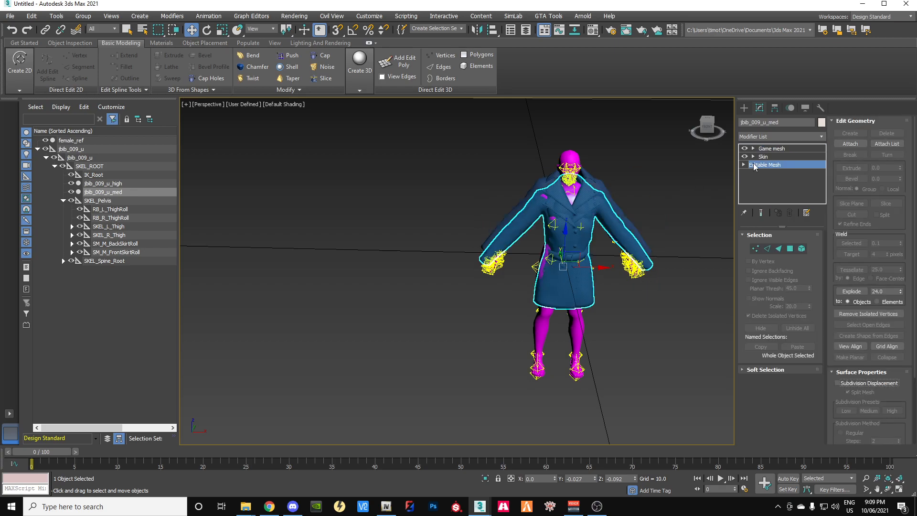
left_click(826, 137)
left_click_drag(824, 170, 827, 354)
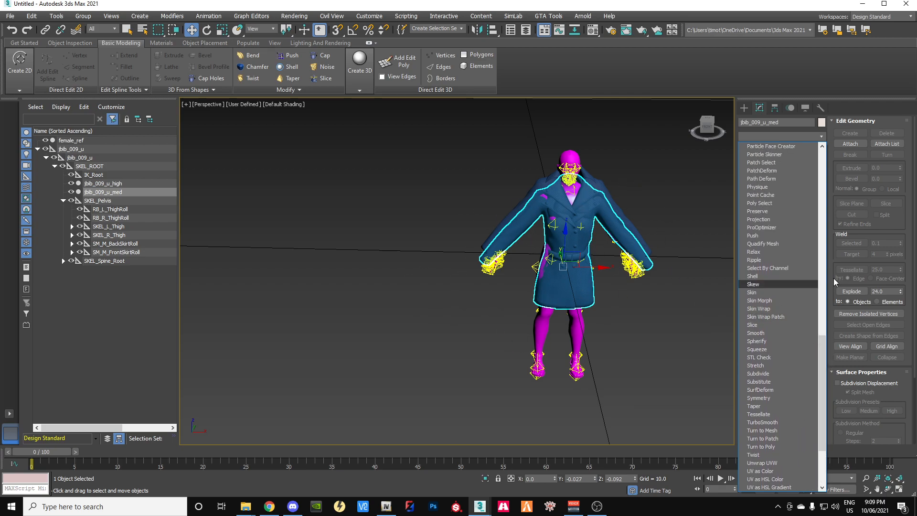
left_click_drag(823, 367, 799, 335)
left_click(759, 301)
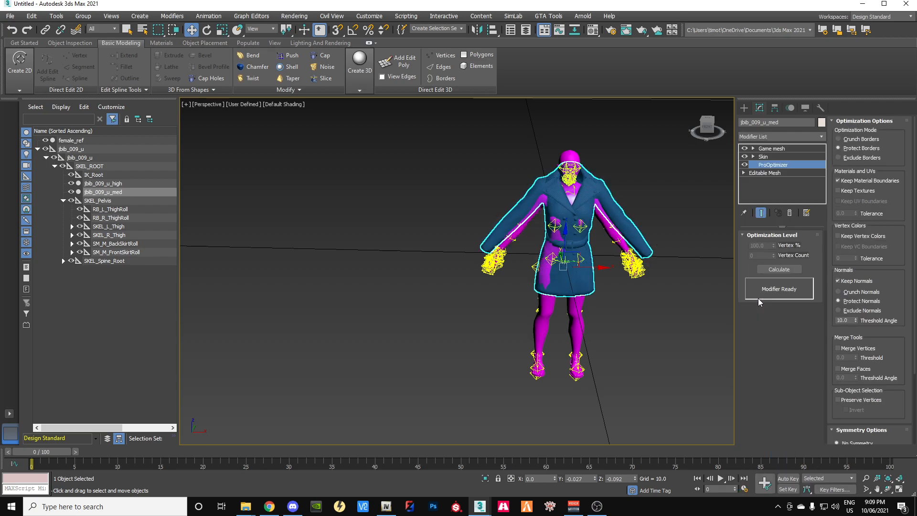
Calculate the ProOptimizer reduction, set it to 50% of the vertices, and inspect the reduced jacket
left_click(774, 269)
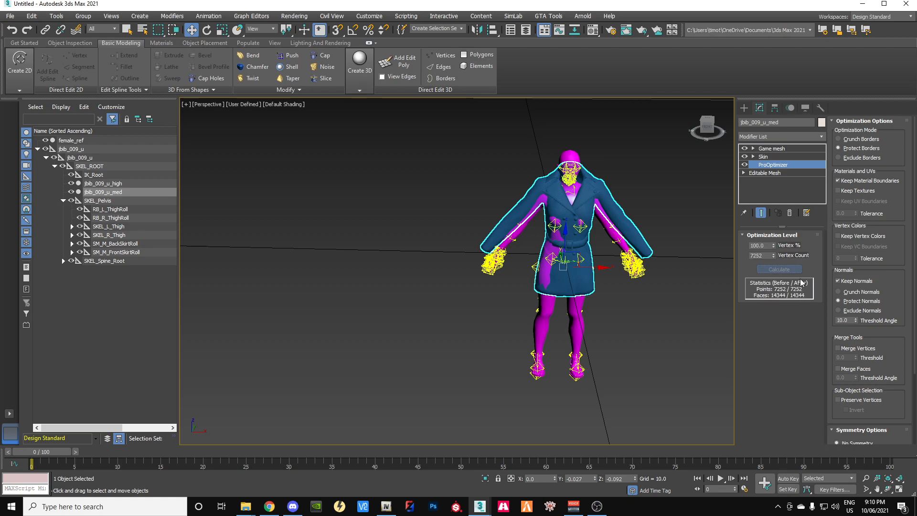
left_click_drag(768, 245, 739, 244)
type("50")
key("Return")
left_click_drag(707, 126, 715, 128)
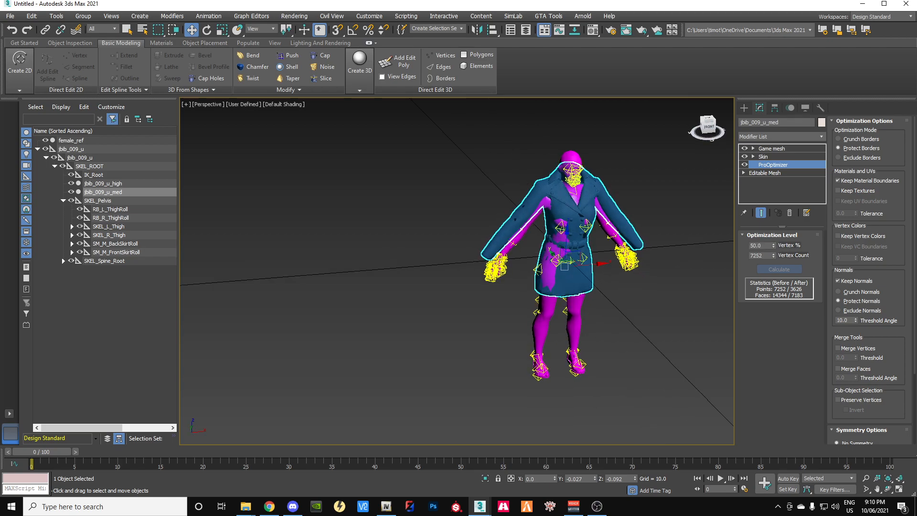
scroll(509, 221, "up", 3)
scroll(509, 221, "up", 2)
scroll(641, 184, "down", 5)
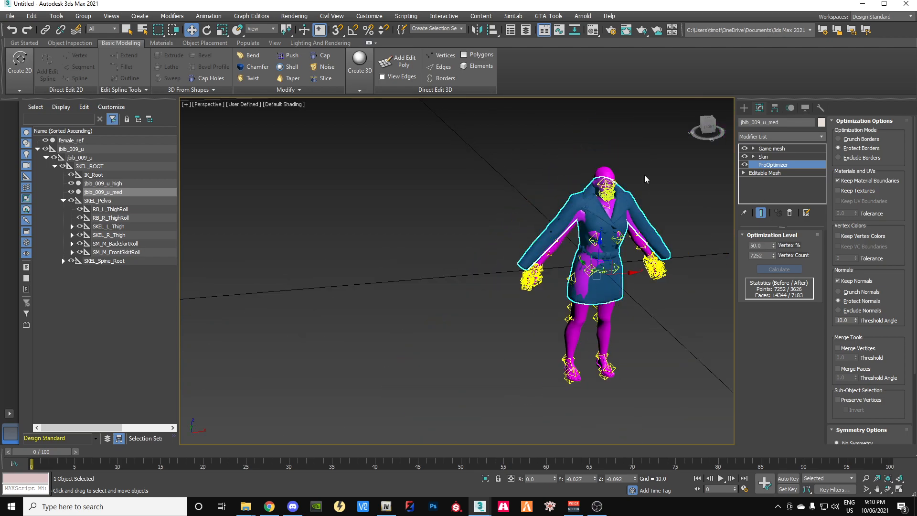
left_click_drag(698, 136, 701, 138)
Collapse the ProOptimizer modifier into the Editable Mesh of jbib_009_u_med and check the jacket from several angles
right_click(763, 164)
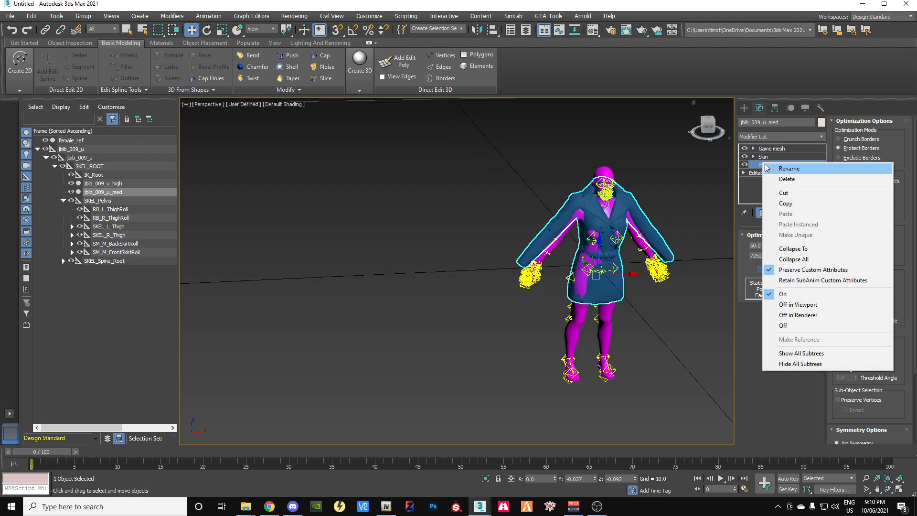
left_click(793, 248)
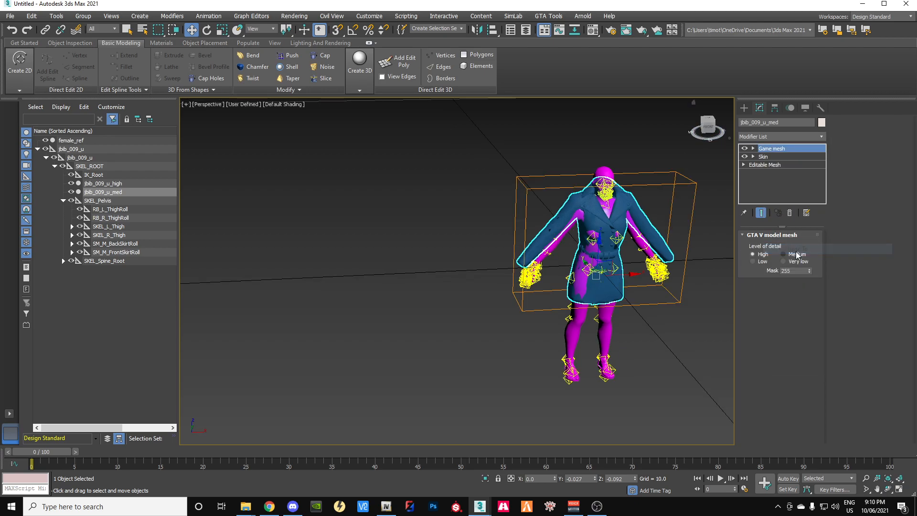
left_click(712, 126)
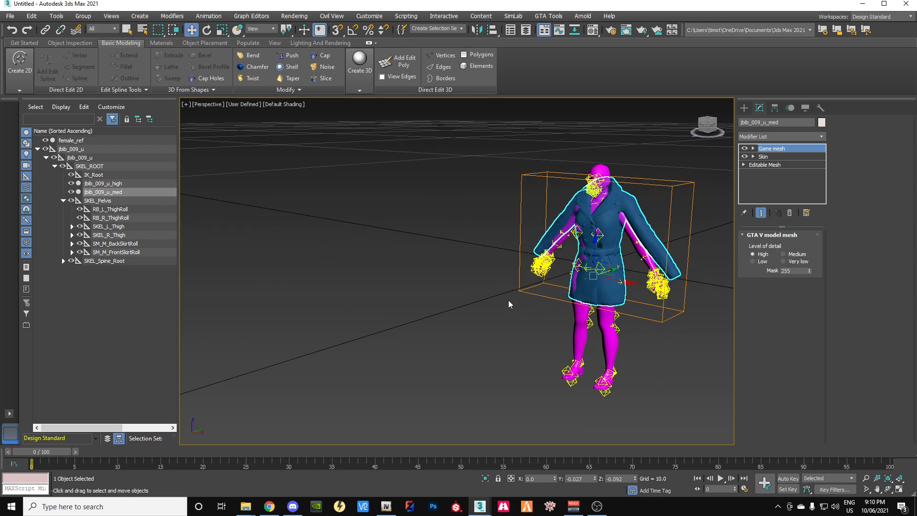
left_click(707, 126)
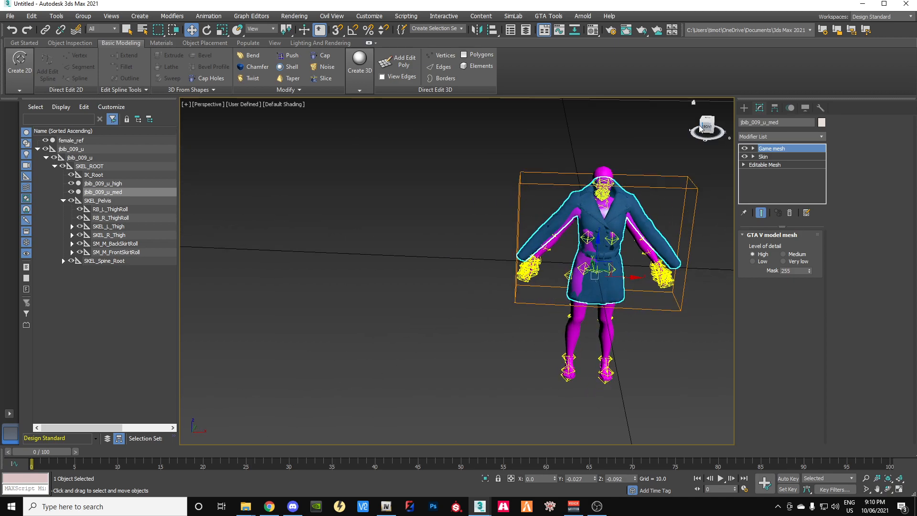
Open the GIMS V material editor for jbib_009_u_med and expand both of its materials
left_click_drag(916, 132, 287, 134)
left_click(220, 265)
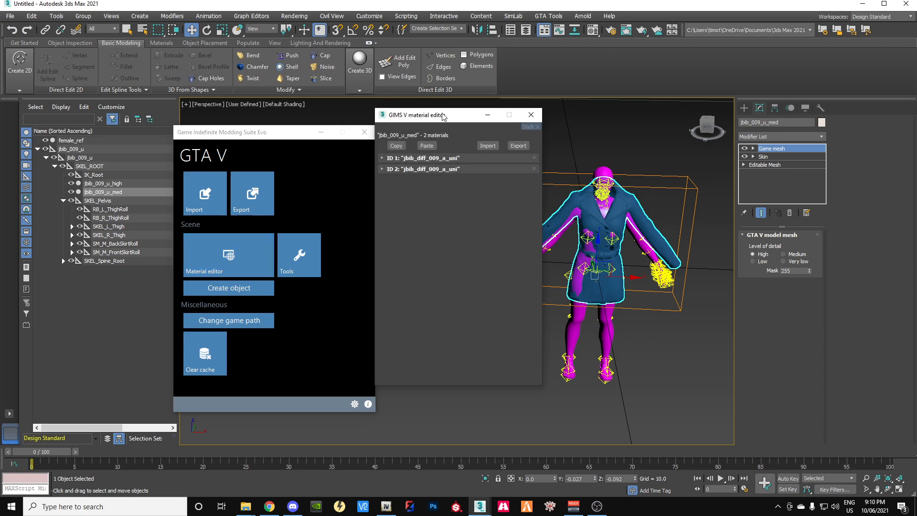
left_click_drag(443, 117, 310, 116)
left_click(252, 158)
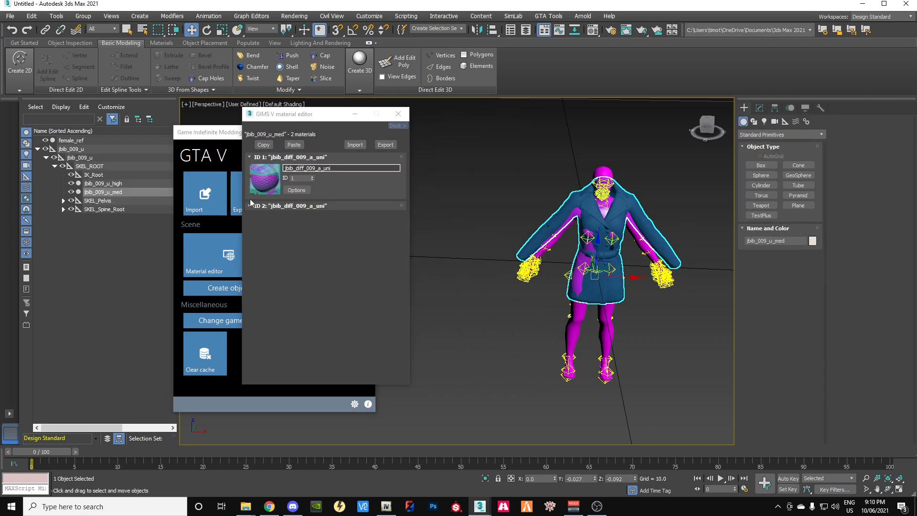
left_click(249, 207)
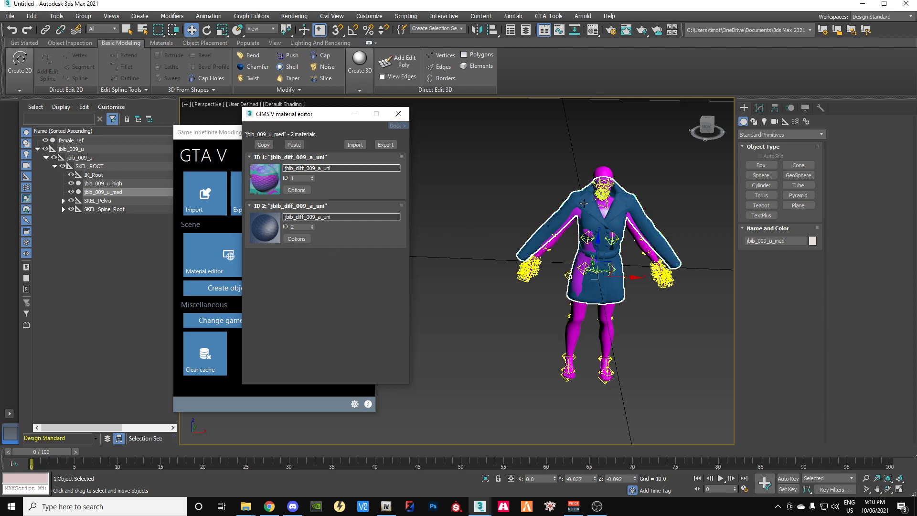
Review the bump and diffuse texture settings of material ID 2, toggle Embed for its specular texture, and put the editor away
left_click(299, 238)
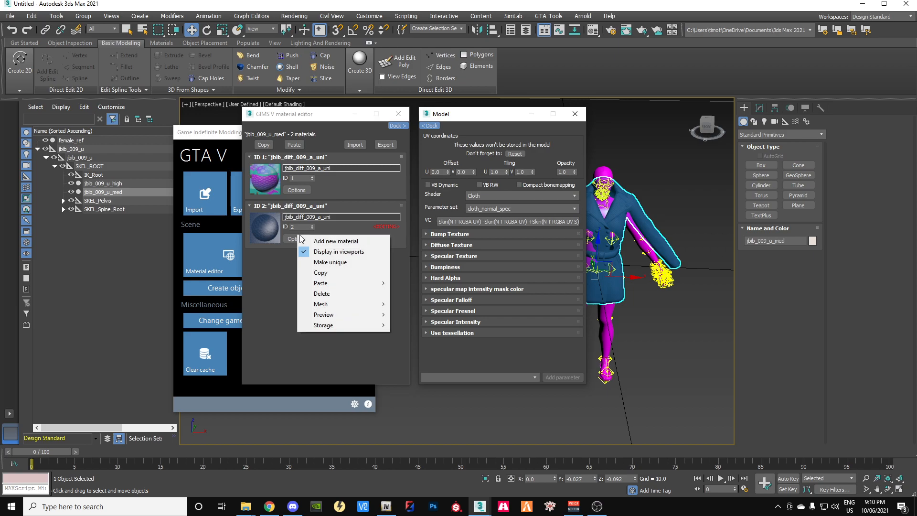
left_click(426, 245)
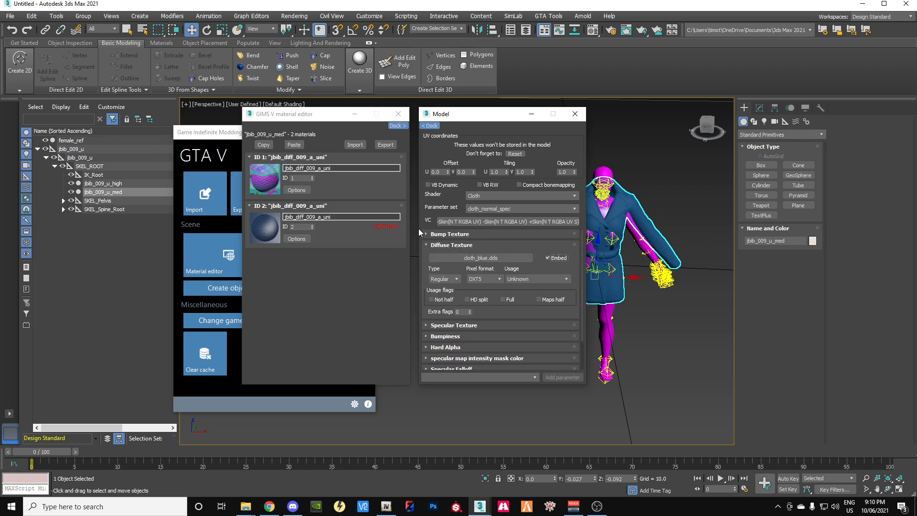
left_click(426, 234)
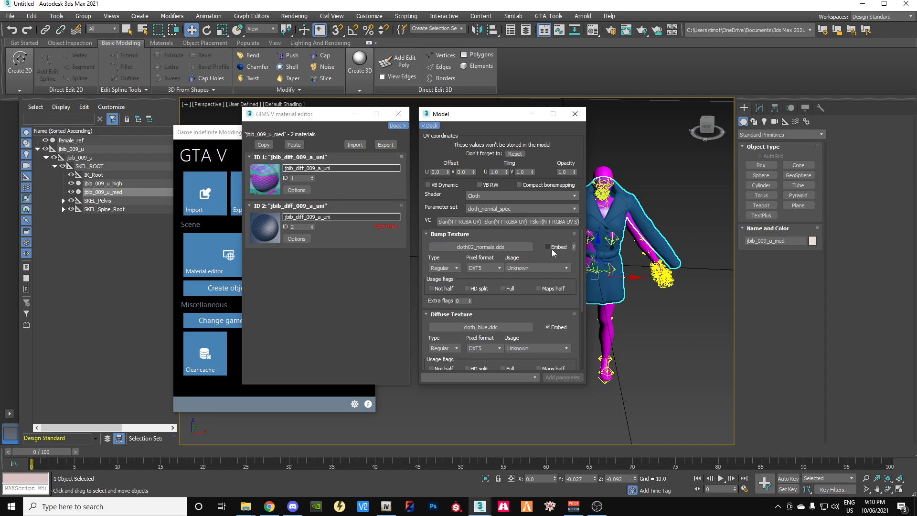
left_click(429, 234)
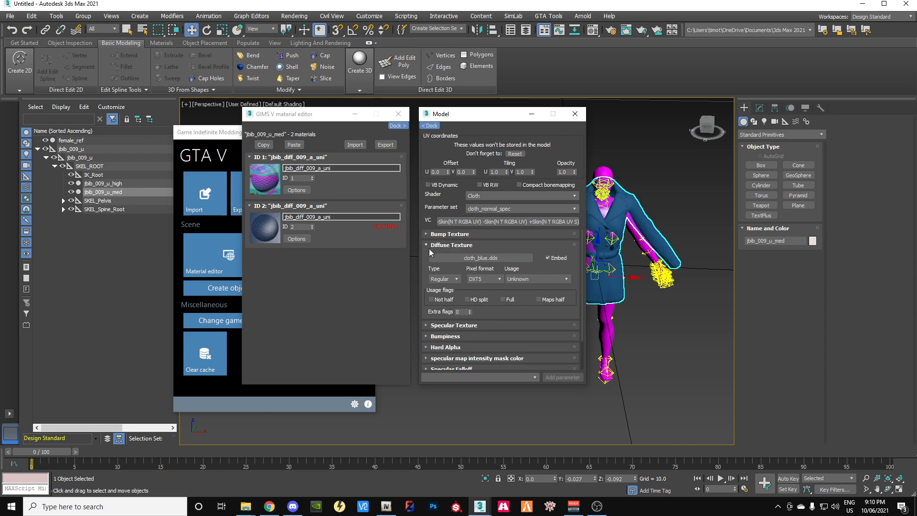
left_click(426, 245)
left_click(426, 256)
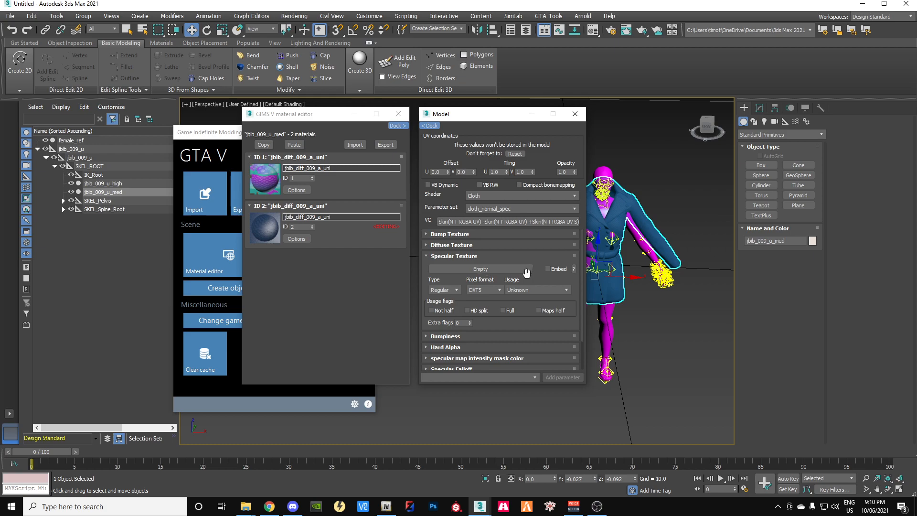
left_click(547, 268)
left_click_drag(328, 112, 916, 169)
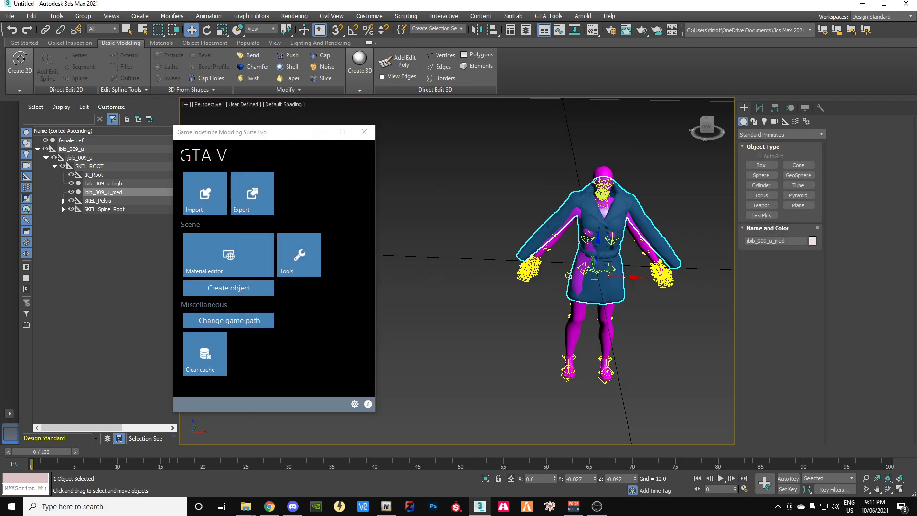
Export the jbib_009_u model dictionary to the Desktop folder with GIMS Evo
left_click(251, 199)
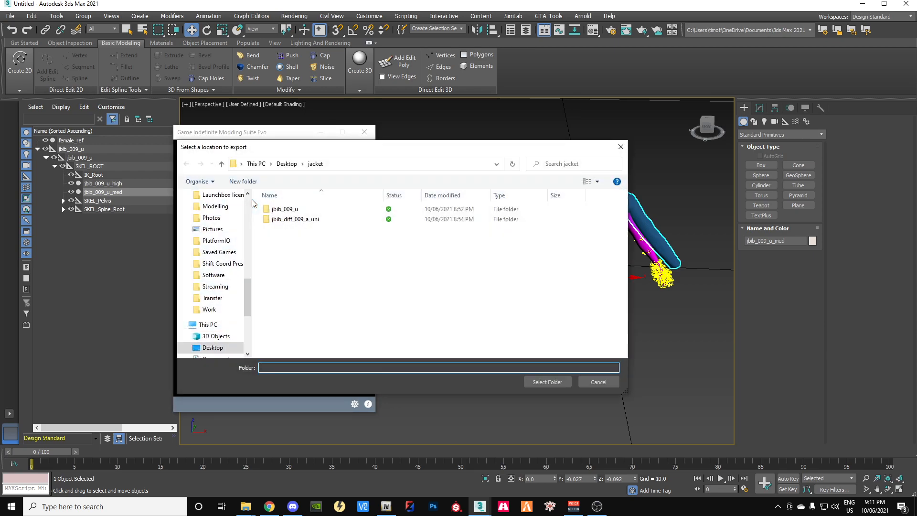
left_click(287, 163)
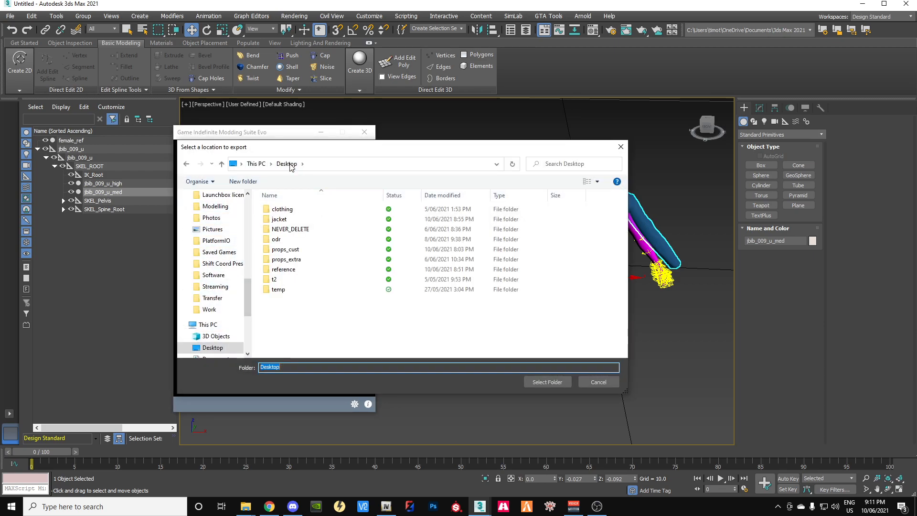
left_click(547, 382)
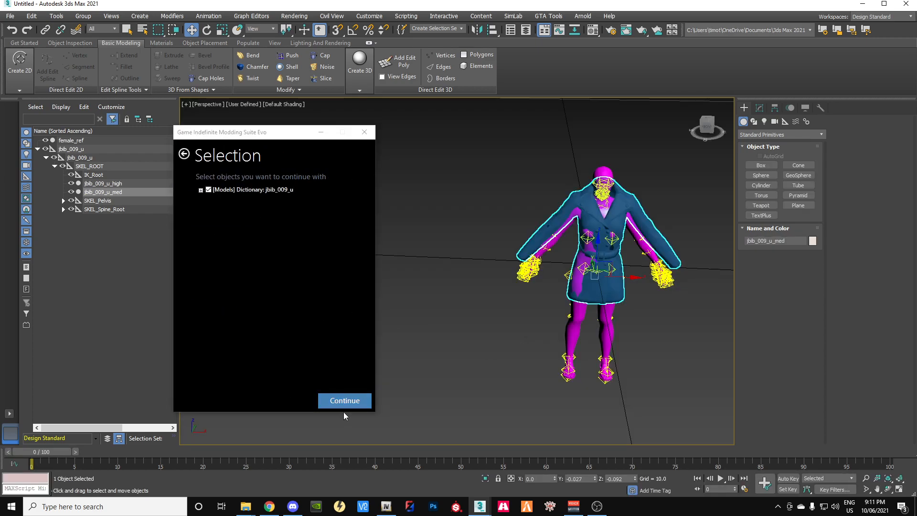
left_click(345, 401)
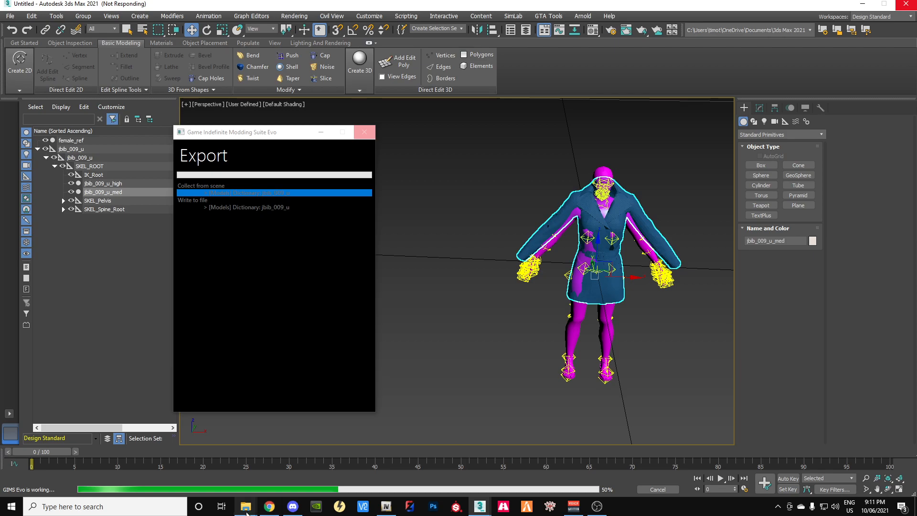
Switch to File Explorer and look through the jacket, Desktop and temp folders, then close that window
mouse_move(247, 512)
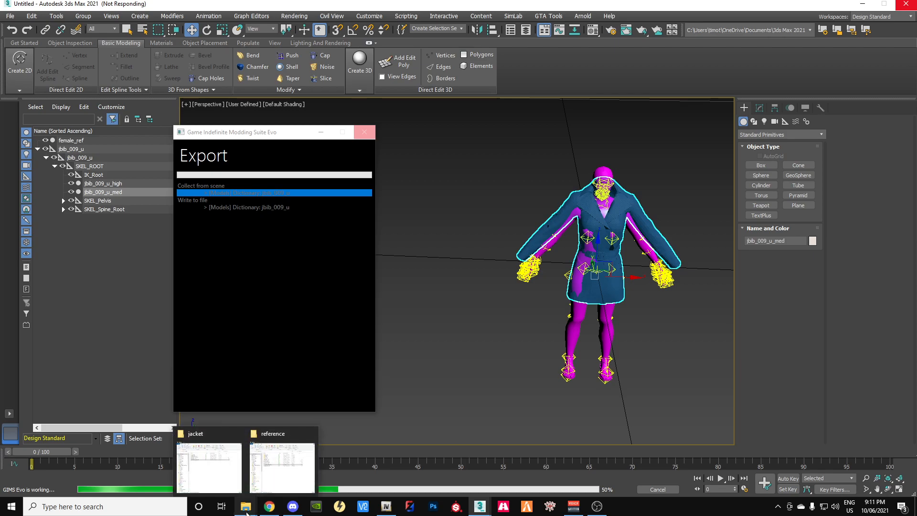
left_click(209, 461)
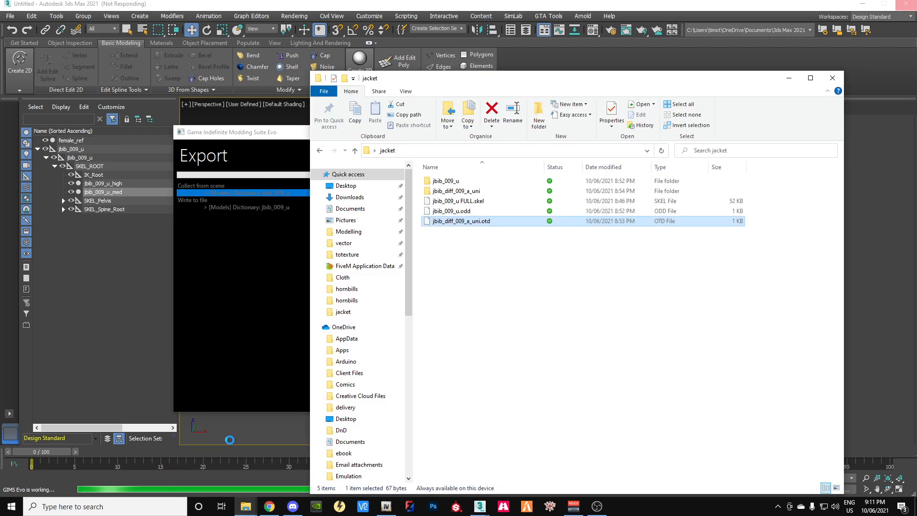
left_click(368, 189)
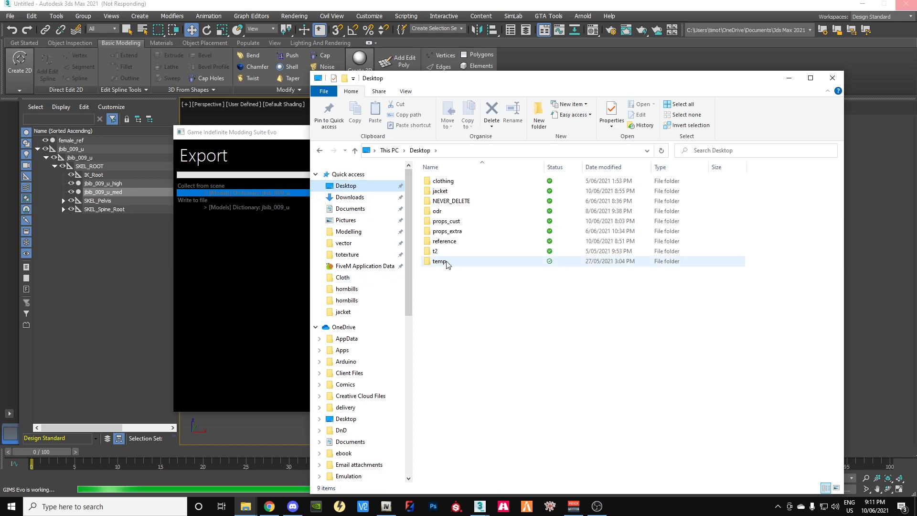
left_click(475, 312)
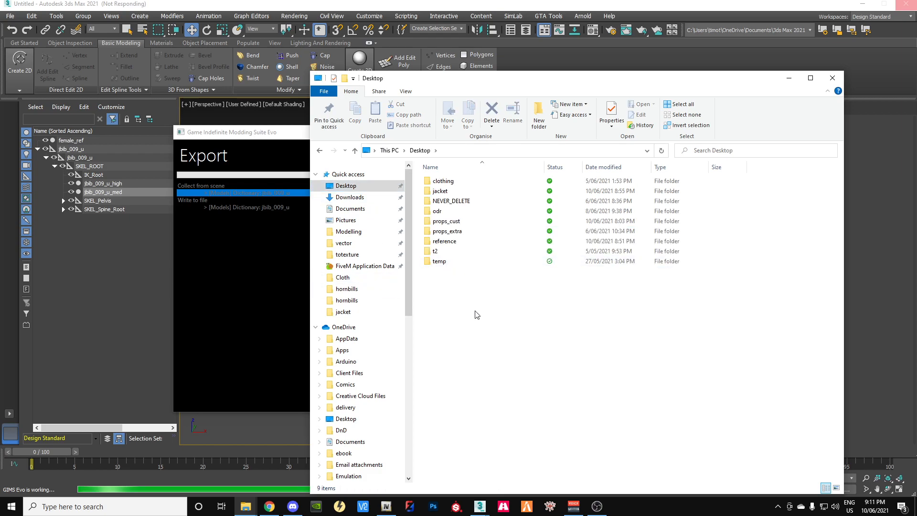
double_click(439, 261)
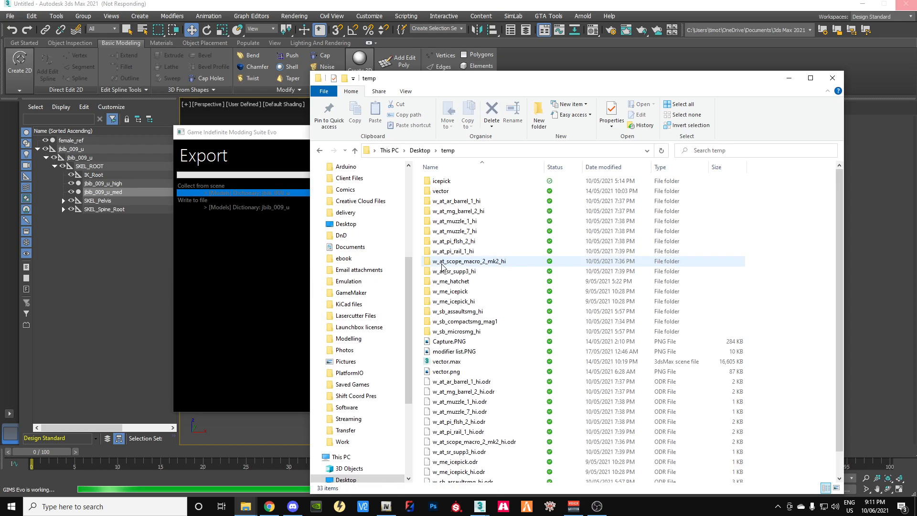
left_click(355, 151)
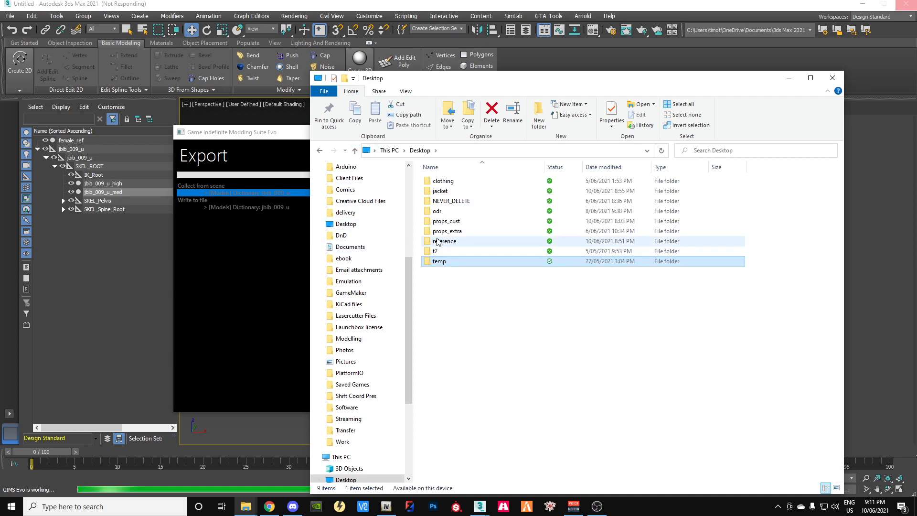
left_click(470, 300)
left_click(832, 78)
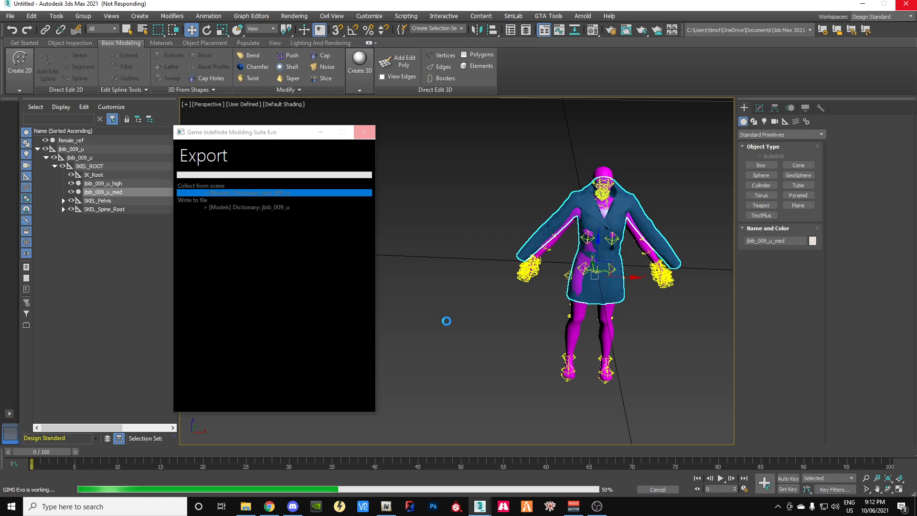
Create a folder named New folder on the Desktop in File Explorer and move the window clear of the export progress
left_click(245, 507)
left_click_drag(624, 39, 480, 48)
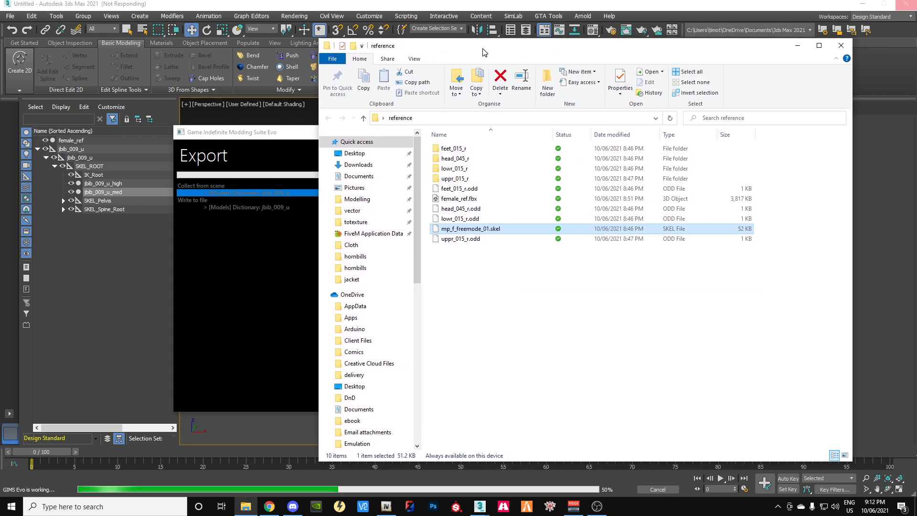
left_click(361, 153)
right_click(472, 302)
mouse_move(528, 281)
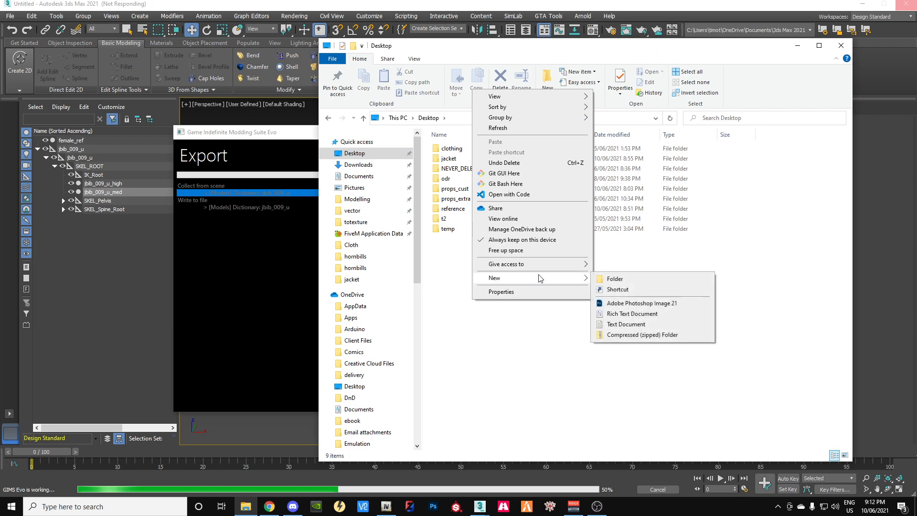
left_click(604, 280)
left_click(609, 317)
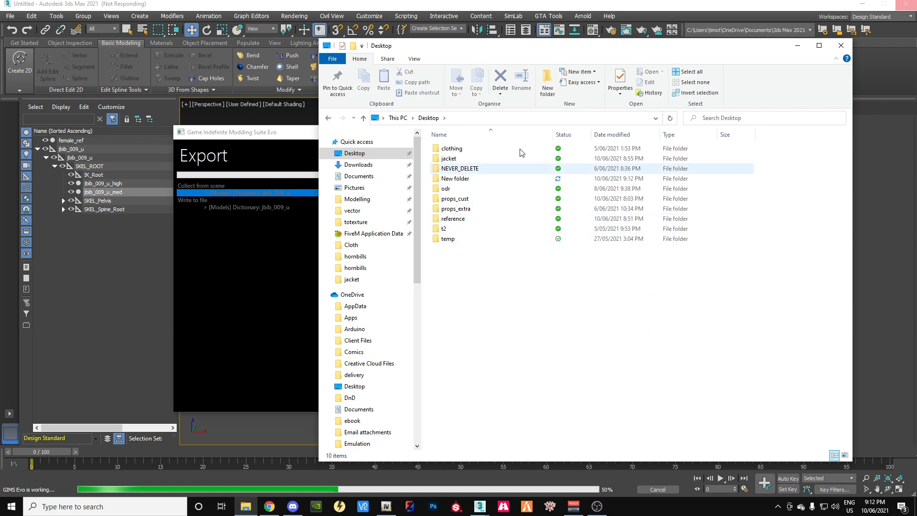
left_click_drag(527, 51, 420, 434)
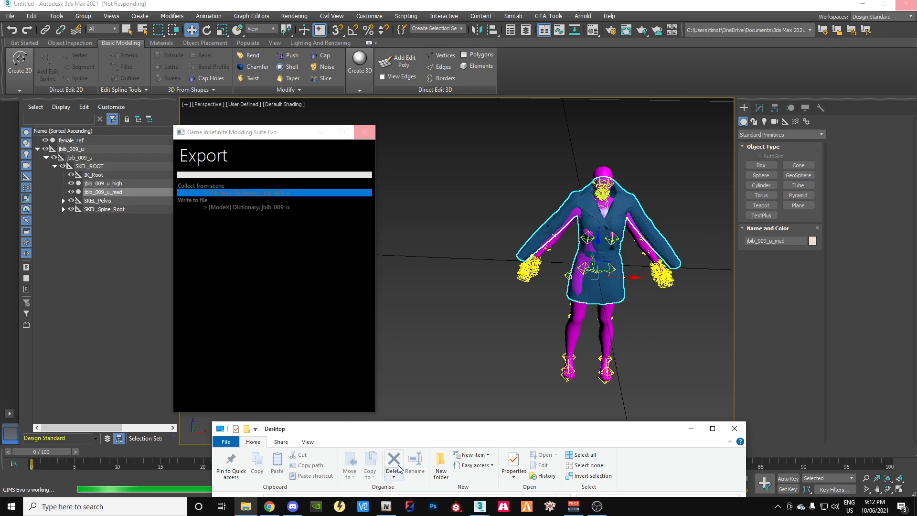
left_click_drag(405, 434, 635, 58)
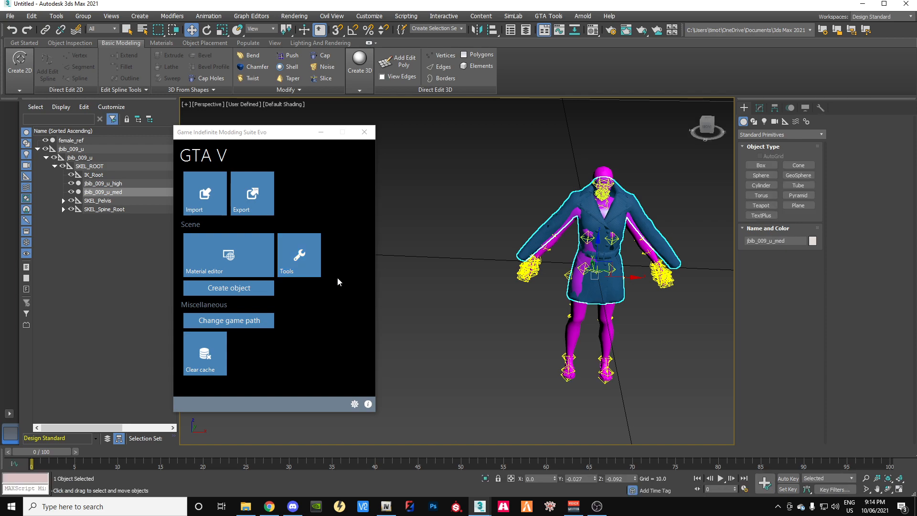
Minimize 3ds Max, switch to OpenIV, and compare its New folder listing with the actual folder on the Desktop
left_click(863, 4)
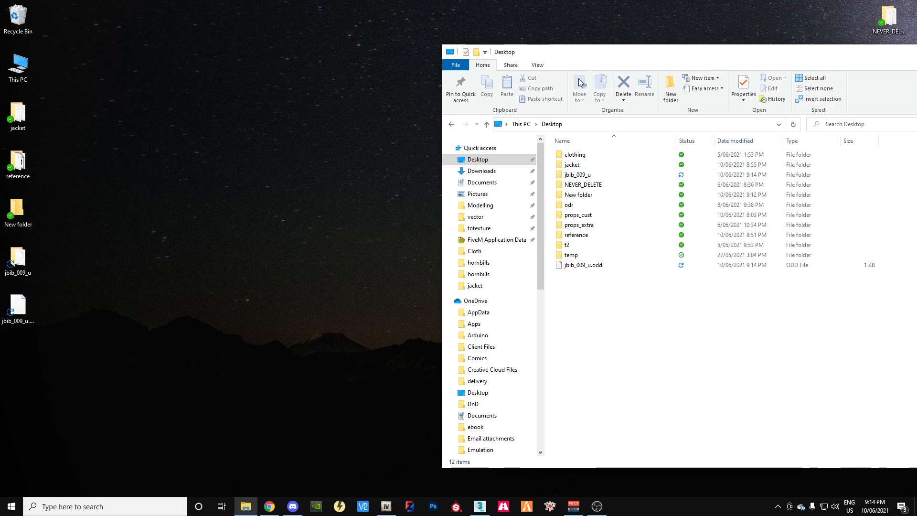
left_click(387, 506)
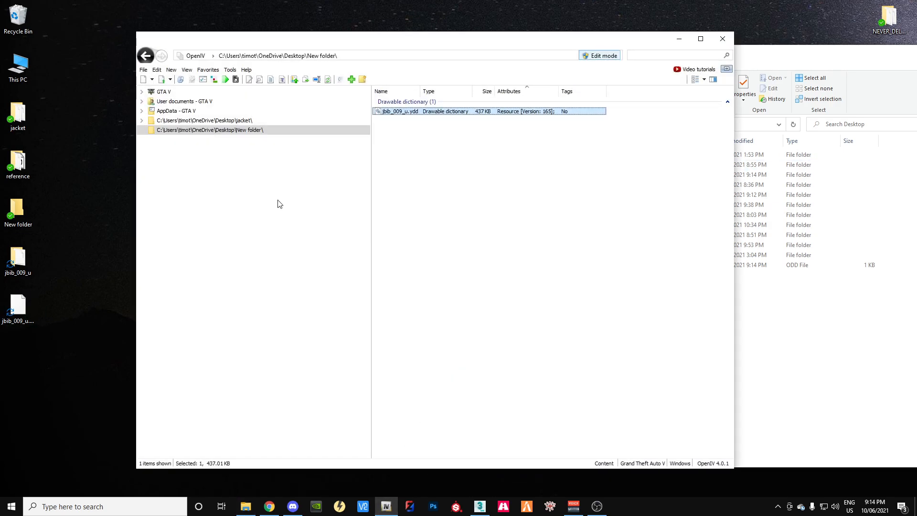
left_click(199, 129)
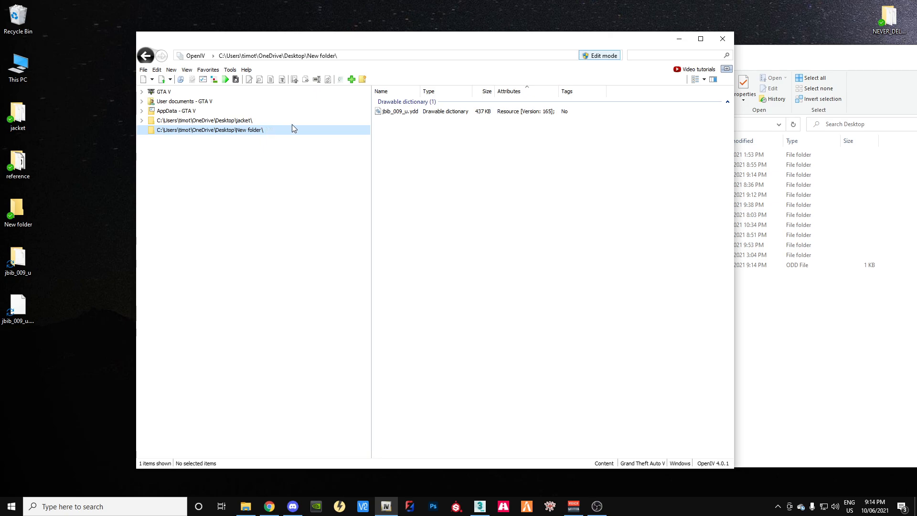
double_click(13, 215)
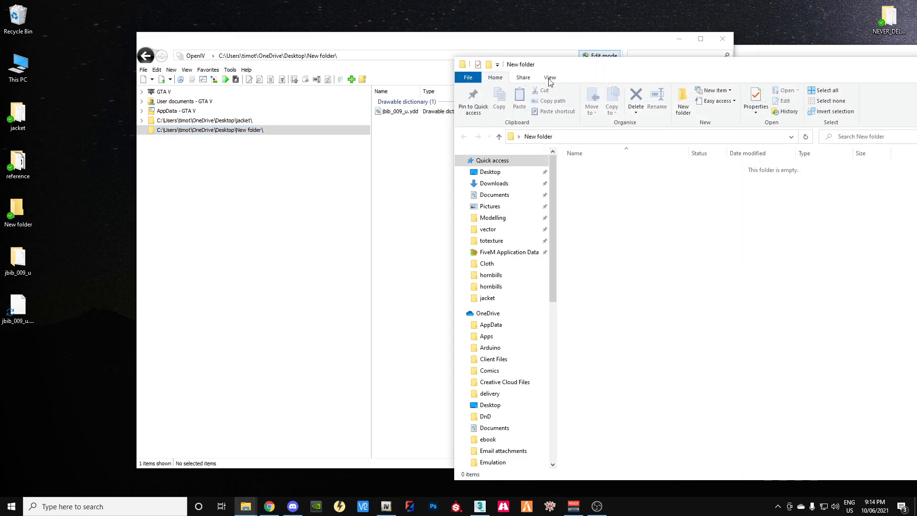
left_click_drag(671, 62, 521, 99)
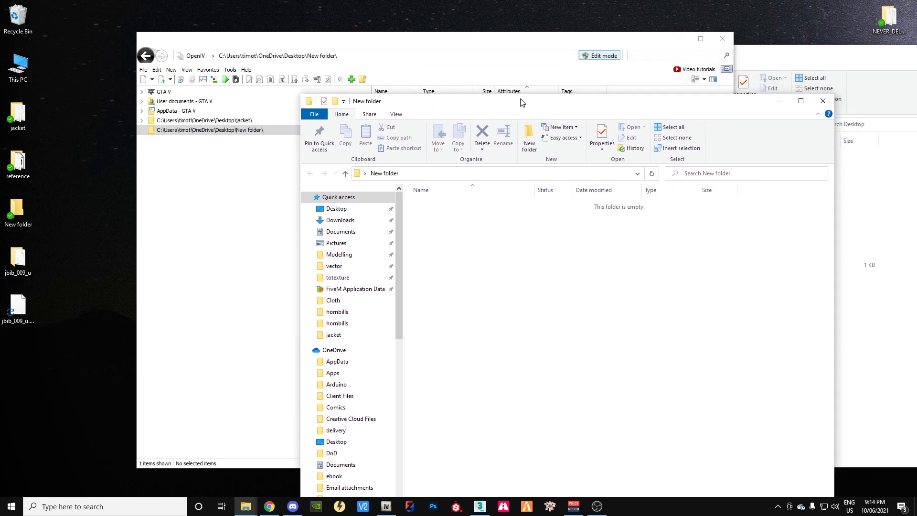
Restart OpenIV for Grand Theft Auto V on Windows and close the New folder window
left_click(721, 39)
left_click(385, 506)
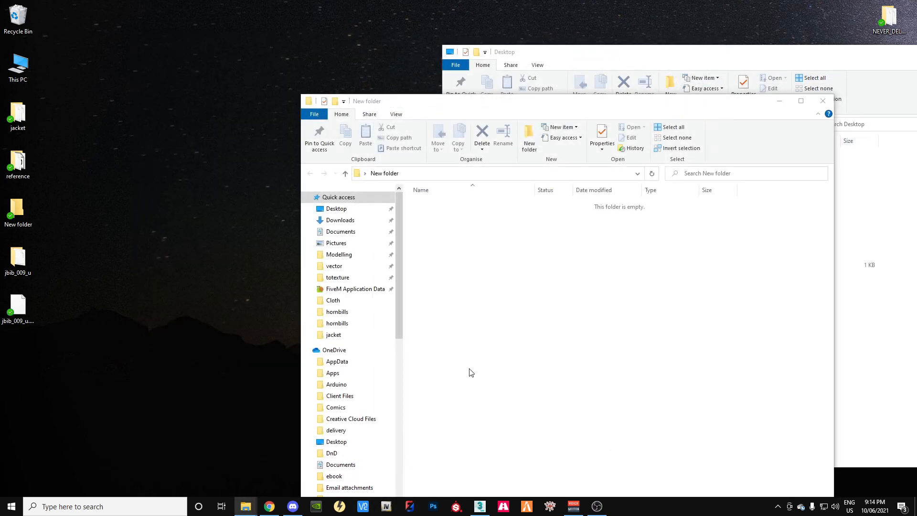
left_click(412, 267)
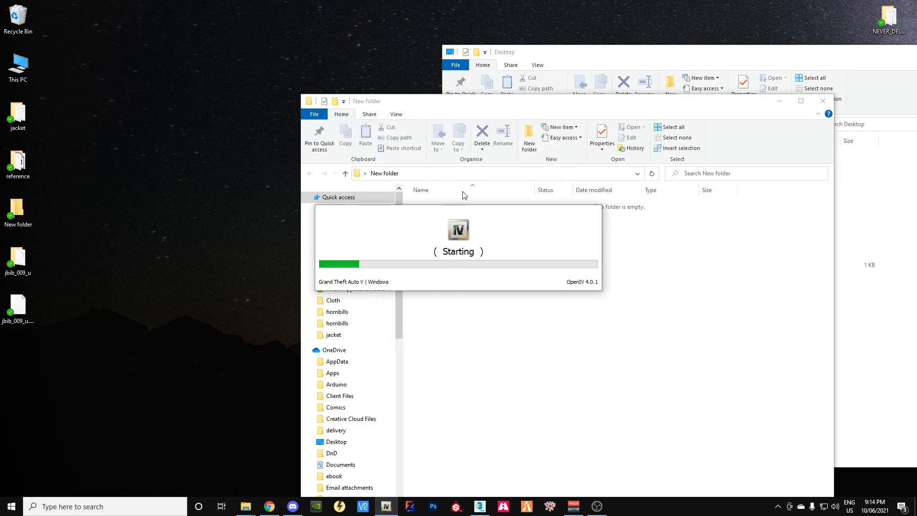
left_click(822, 101)
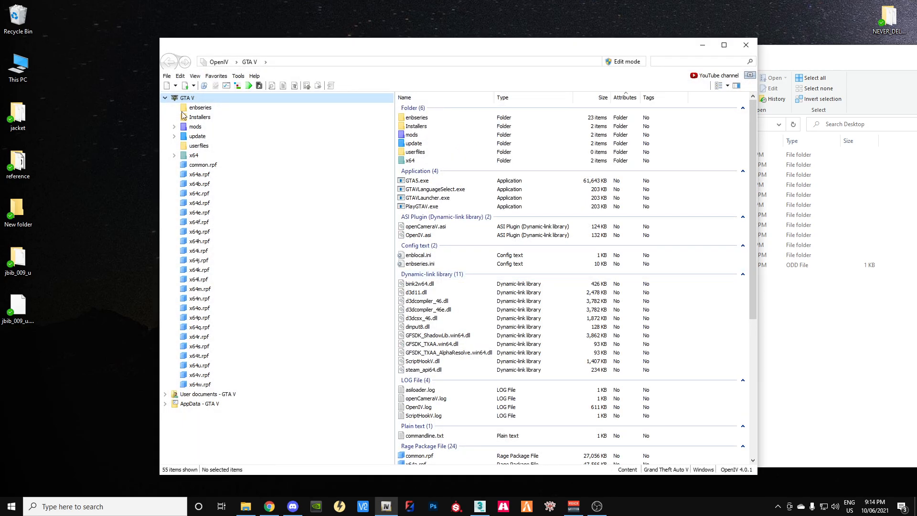
Add the Desktop's New folder to OpenIV as an opened folder
left_click(167, 76)
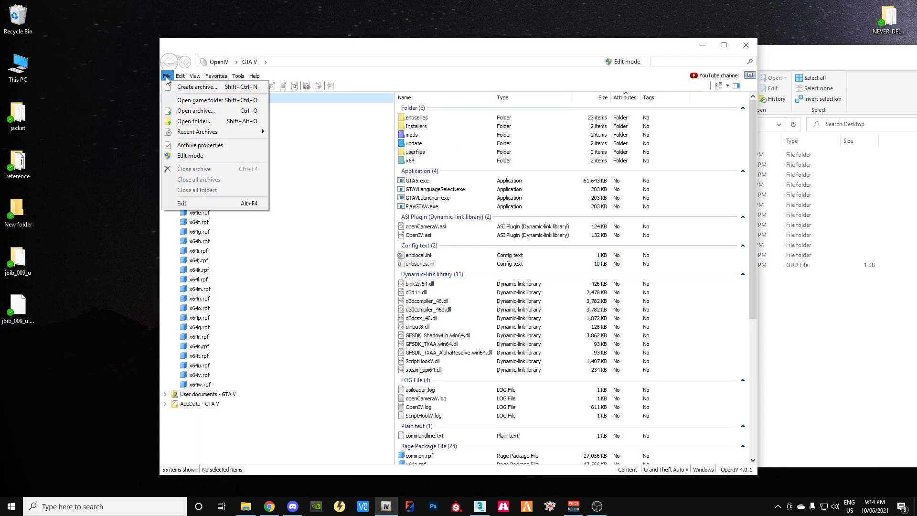
left_click(193, 122)
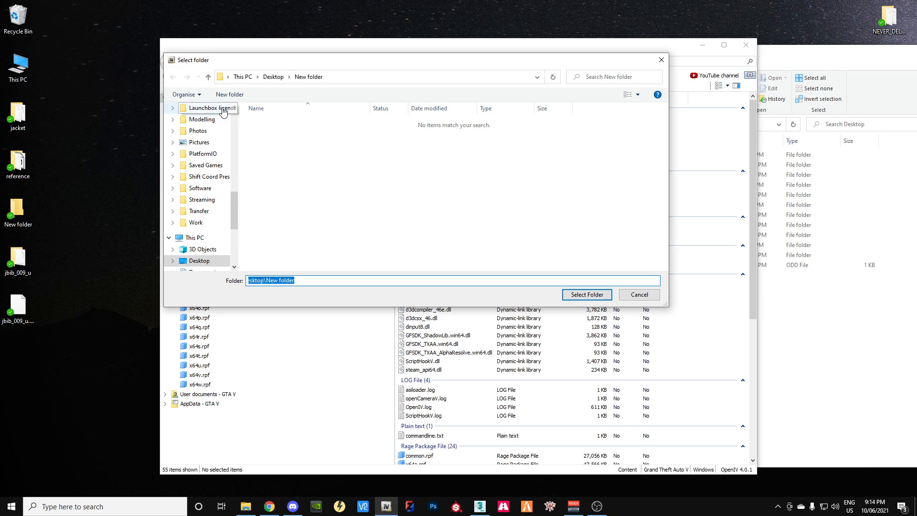
left_click(269, 78)
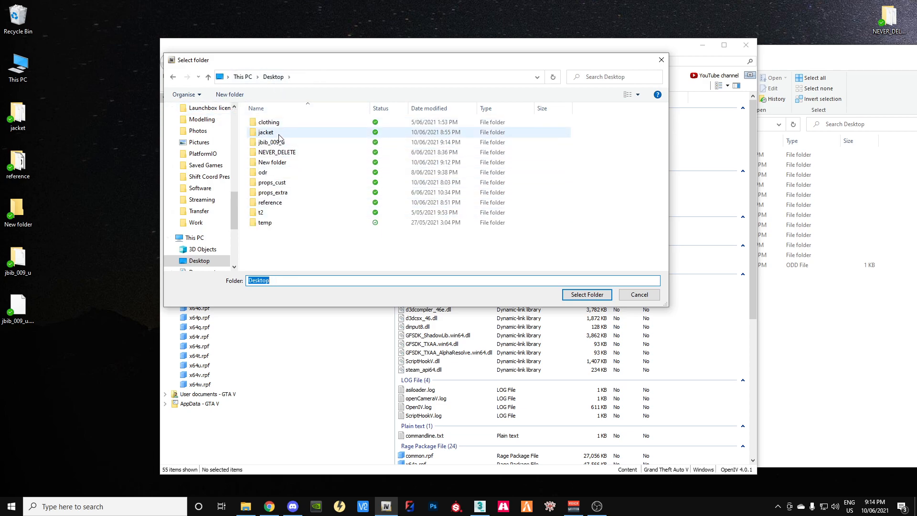
double_click(272, 162)
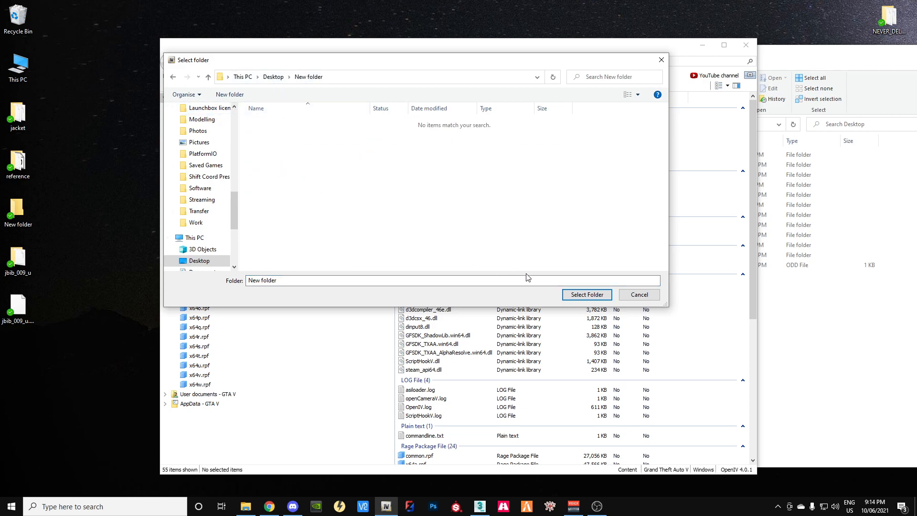
left_click(587, 295)
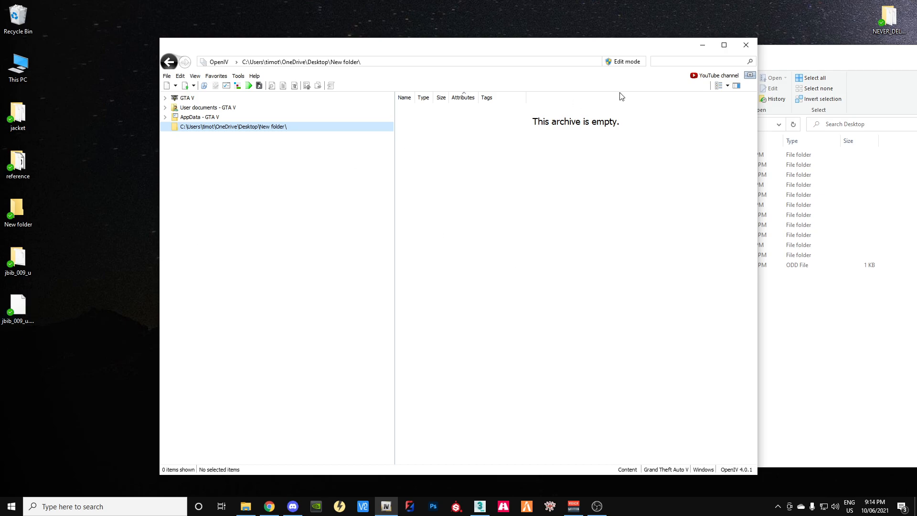
Enable edit mode and import the exported jbib_009_u.odd from the desktop into New folder
left_click(624, 62)
left_click(487, 285)
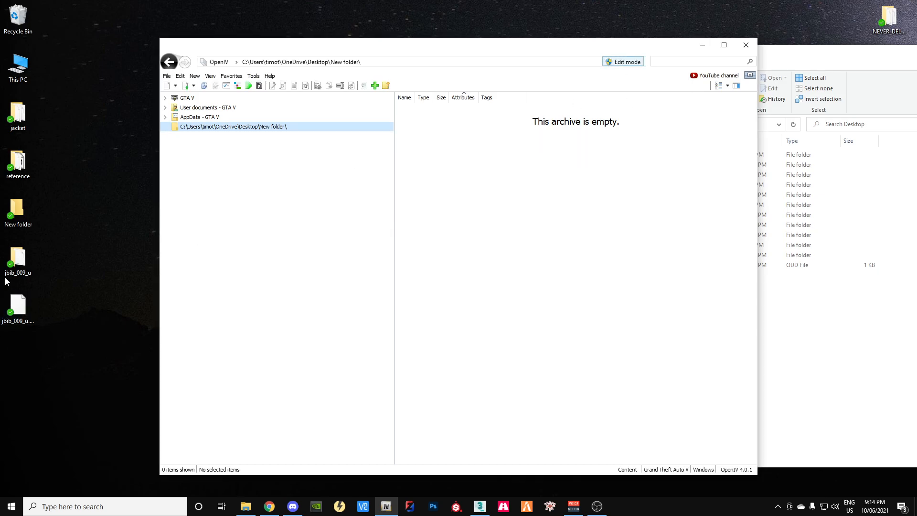
left_click_drag(22, 314, 488, 283)
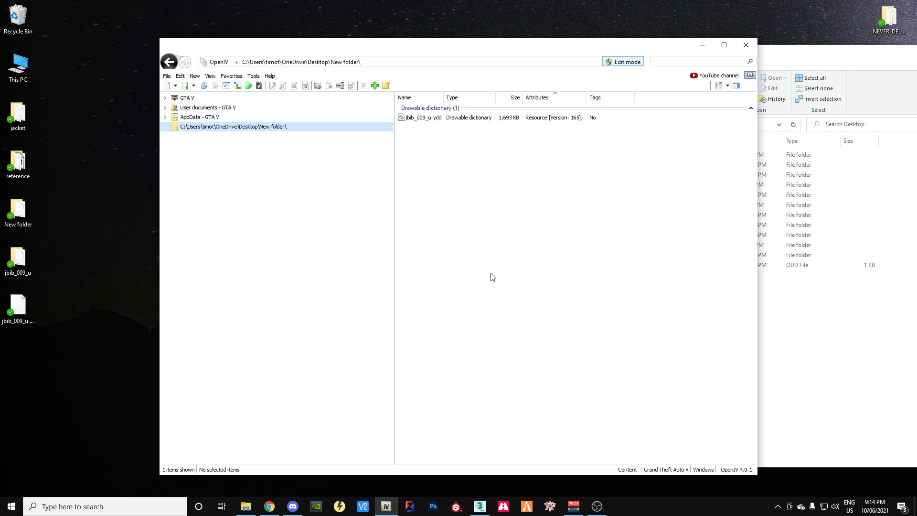
Open jbib_009_u.ydd in the model viewer, rotate around the jacket, and display its detailed geometry information
double_click(427, 118)
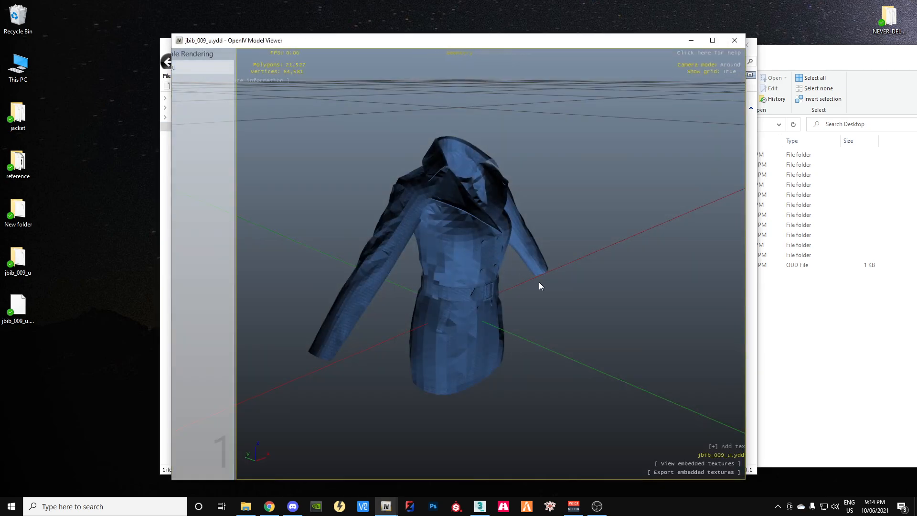
left_click_drag(559, 290, 500, 277)
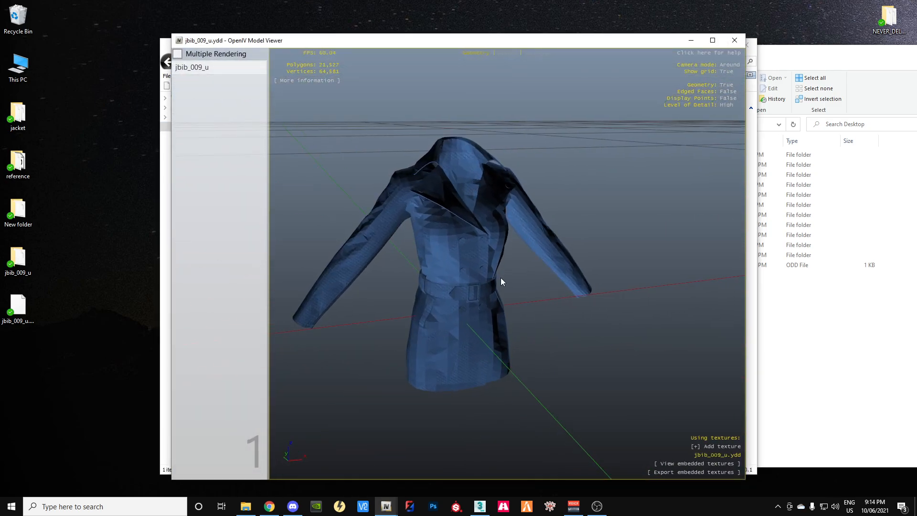
left_click_drag(487, 219, 344, 262)
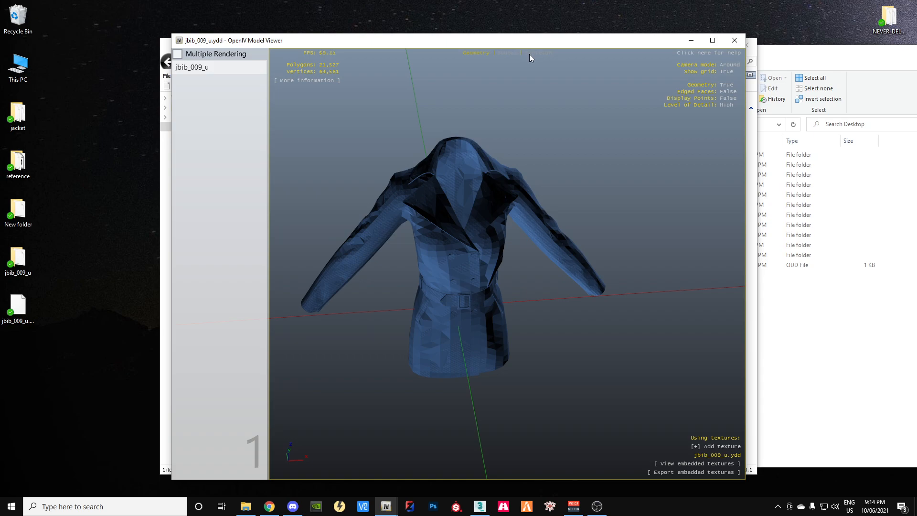
left_click(316, 81)
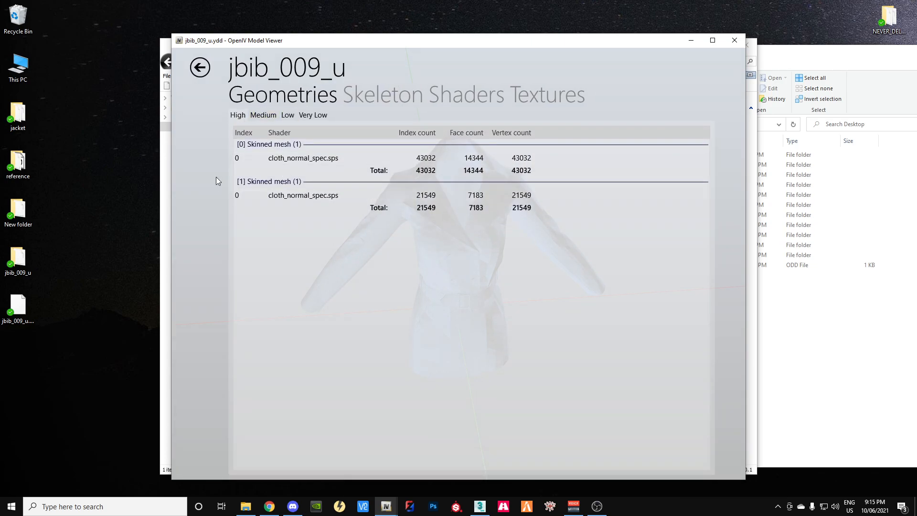
Check the Medium and High geometry lists of jbib_009_u, including both skinned meshes in the High level
left_click(269, 114)
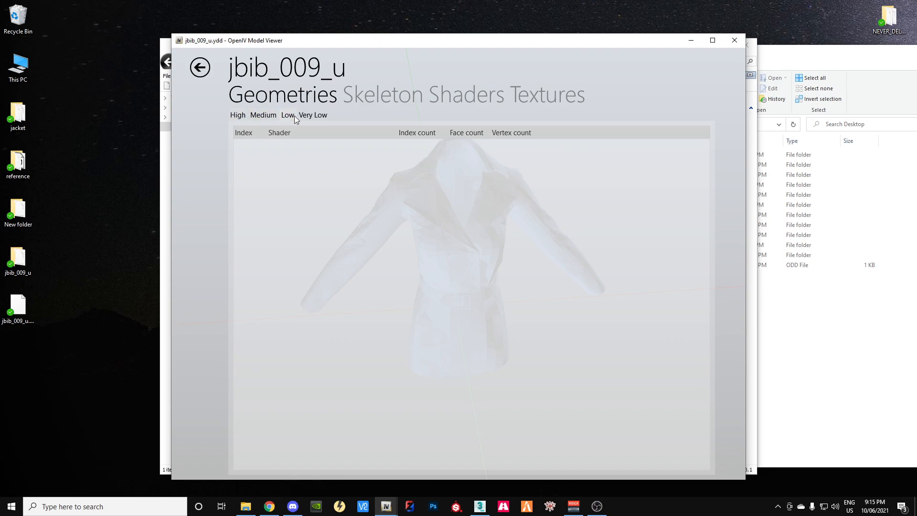
left_click(238, 115)
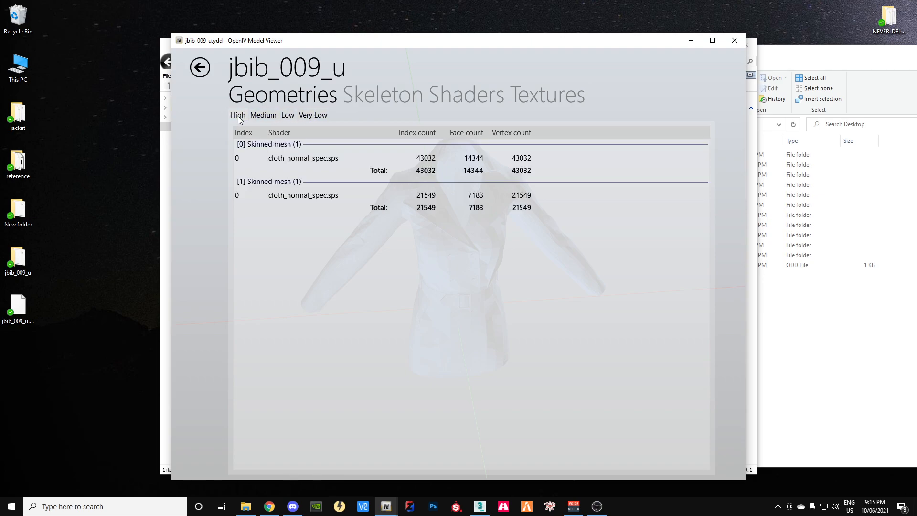
left_click(298, 196)
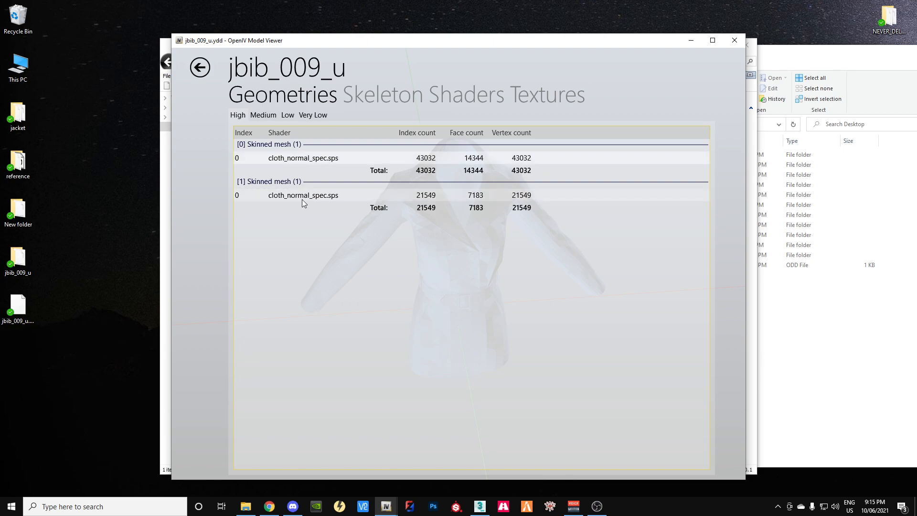
left_click(300, 162)
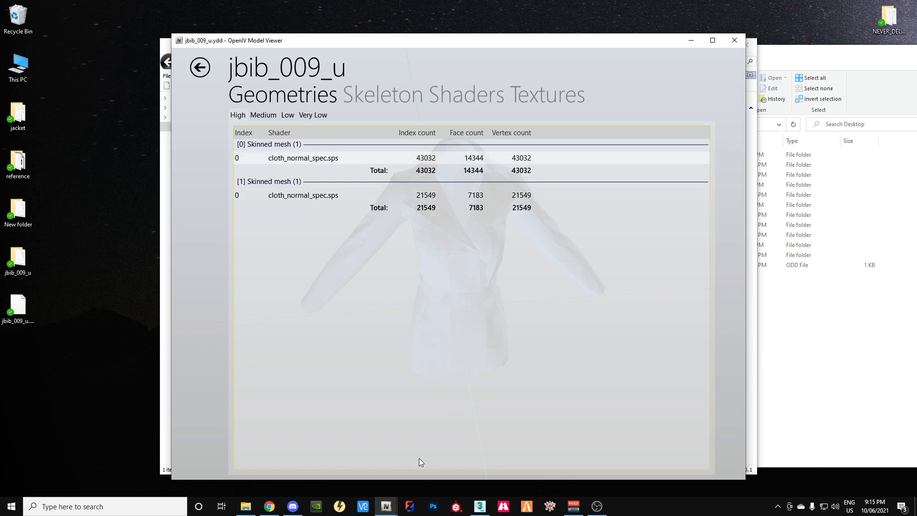
Switch to 3ds Max and delete the jbib_009_u_med mesh from under SKEL_ROOT
left_click(478, 506)
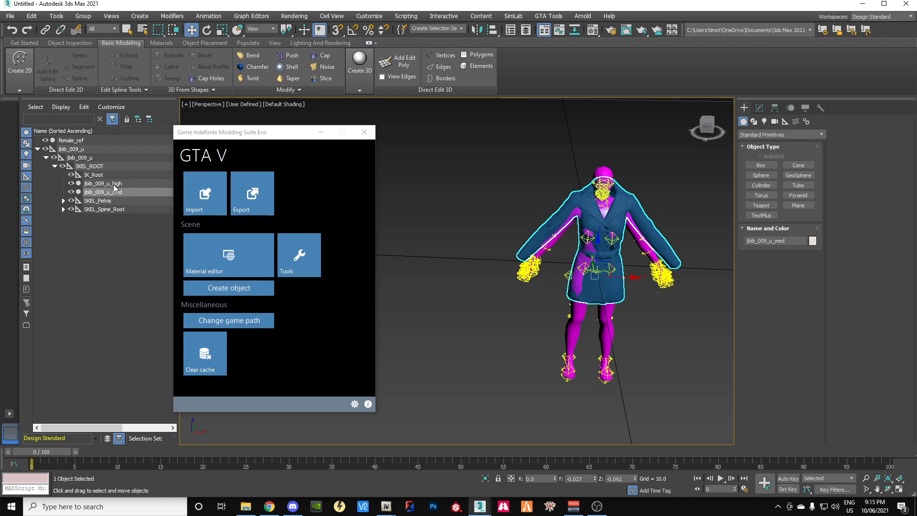
left_click(117, 201)
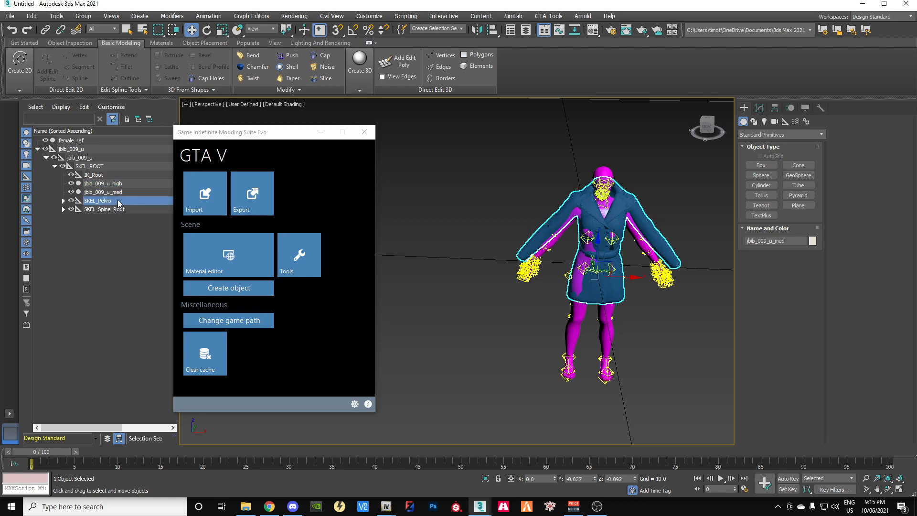
left_click(120, 184)
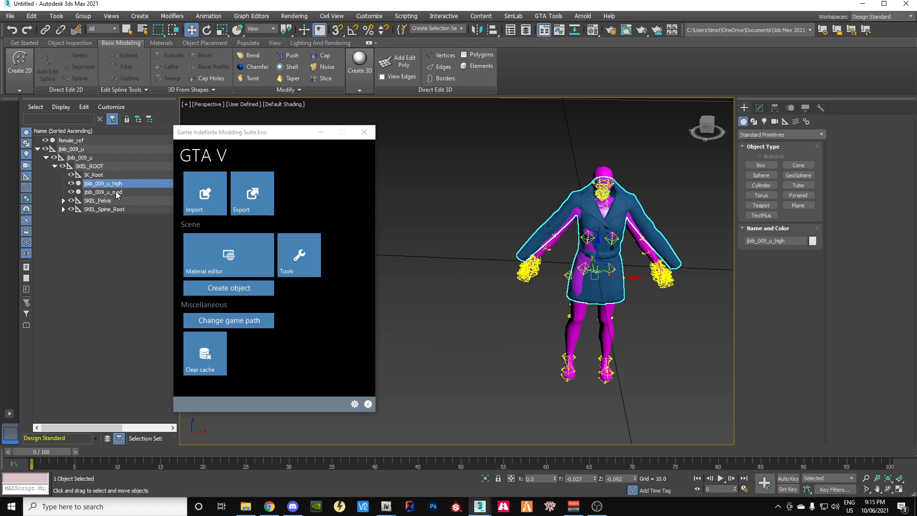
left_click(109, 203)
left_click(109, 184)
left_click(118, 193)
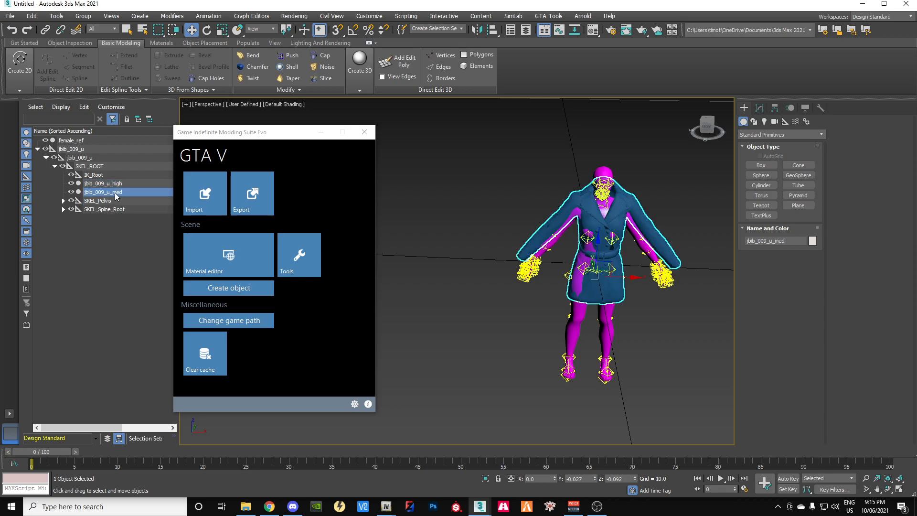
right_click(115, 193)
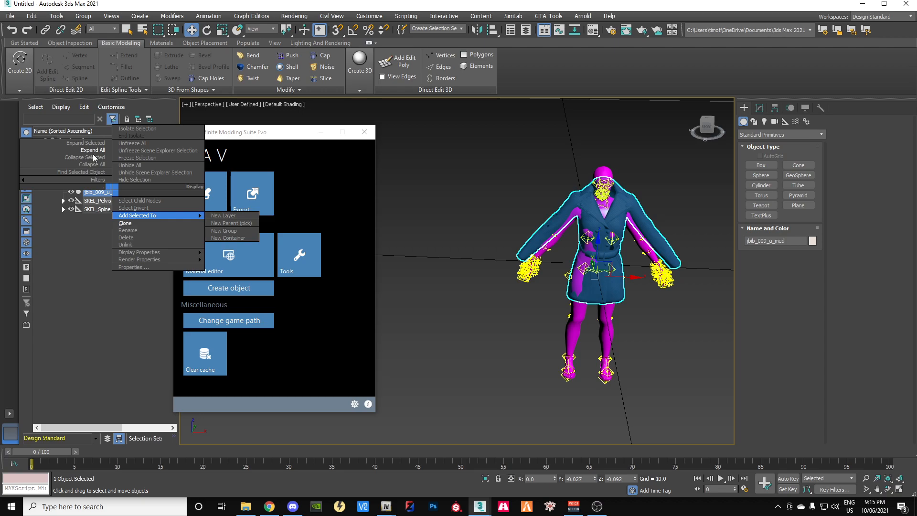
left_click(132, 237)
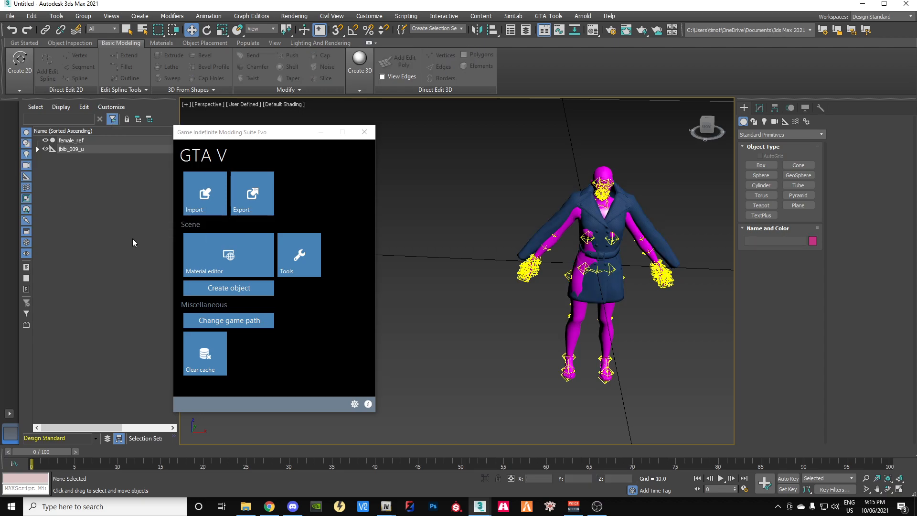
Export the jbib_009_u model dictionary with GIMS to the Desktop
left_click(245, 203)
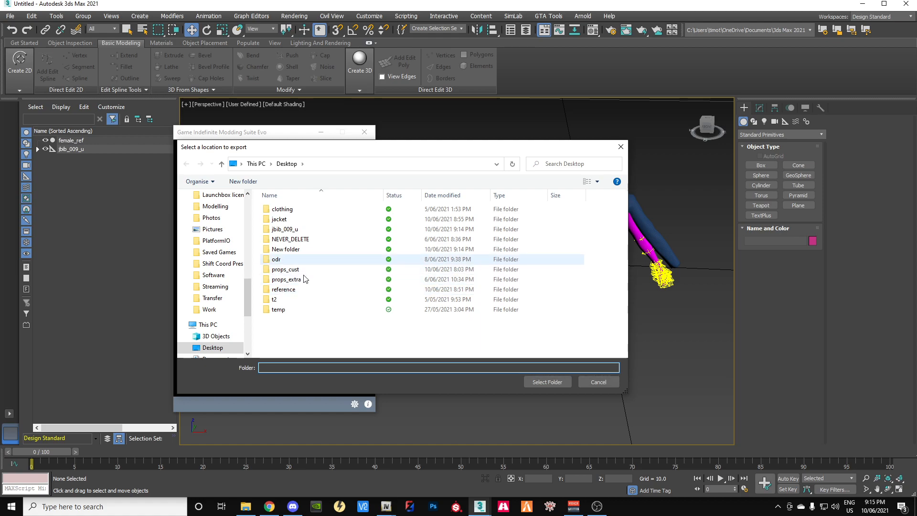
left_click(568, 382)
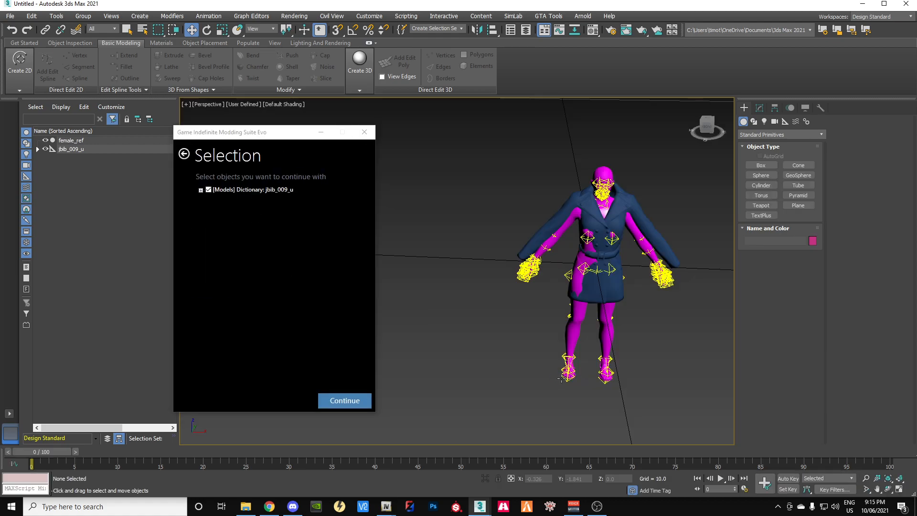
left_click(344, 400)
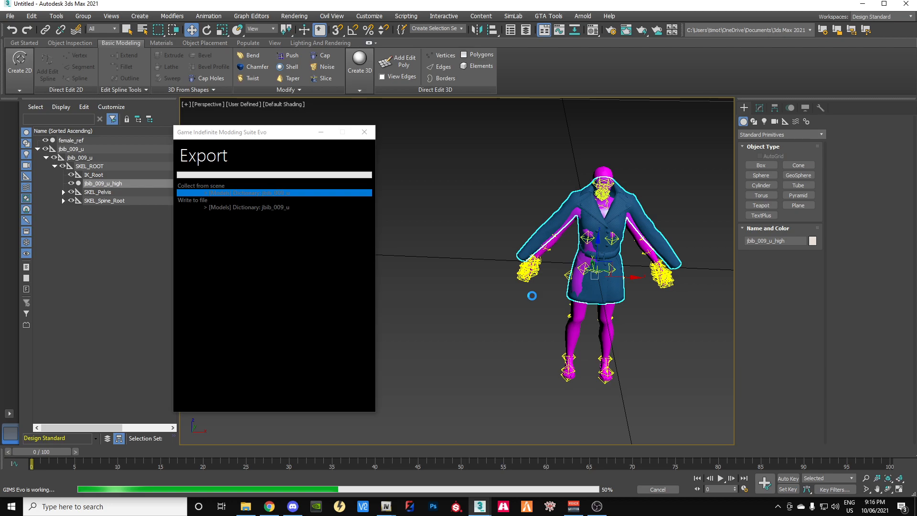
Return to the OpenIV model viewer, leave the geometry details, and examine the jacket's shading from the front, back and sides
mouse_move(385, 507)
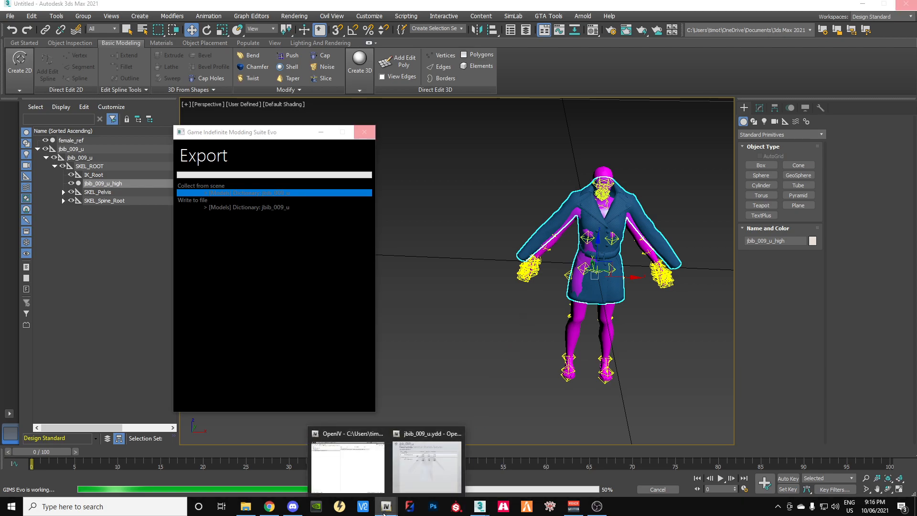
left_click(411, 477)
left_click(189, 67)
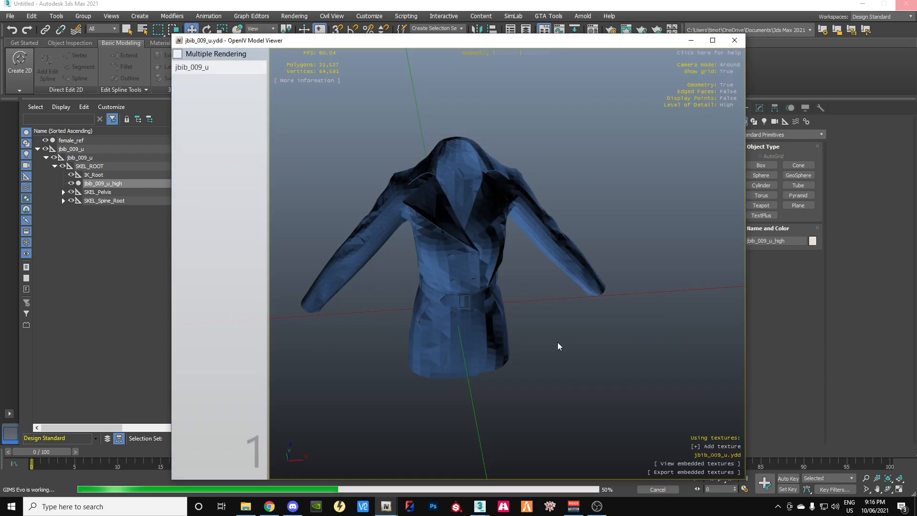
left_click_drag(562, 331, 319, 323)
left_click_drag(536, 321, 440, 280)
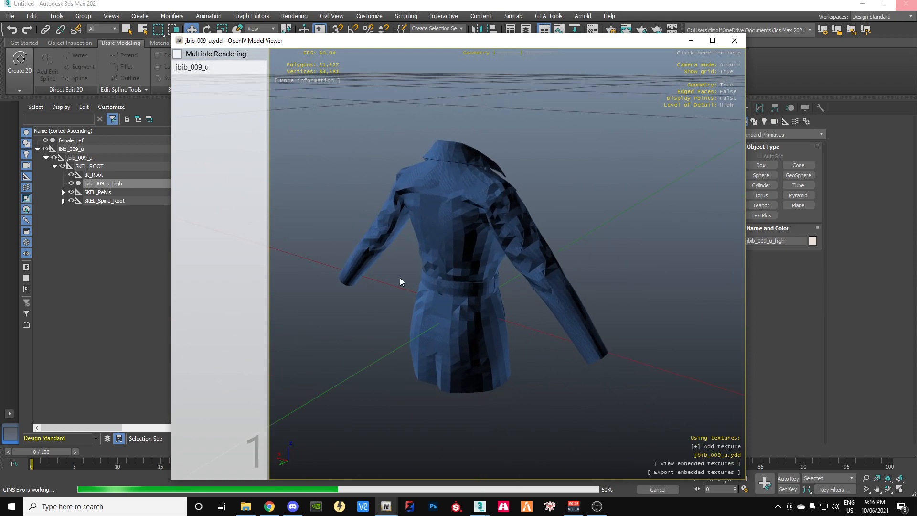
left_click_drag(371, 273, 618, 314)
left_click_drag(521, 46, 483, 45)
left_click_drag(447, 279, 578, 292)
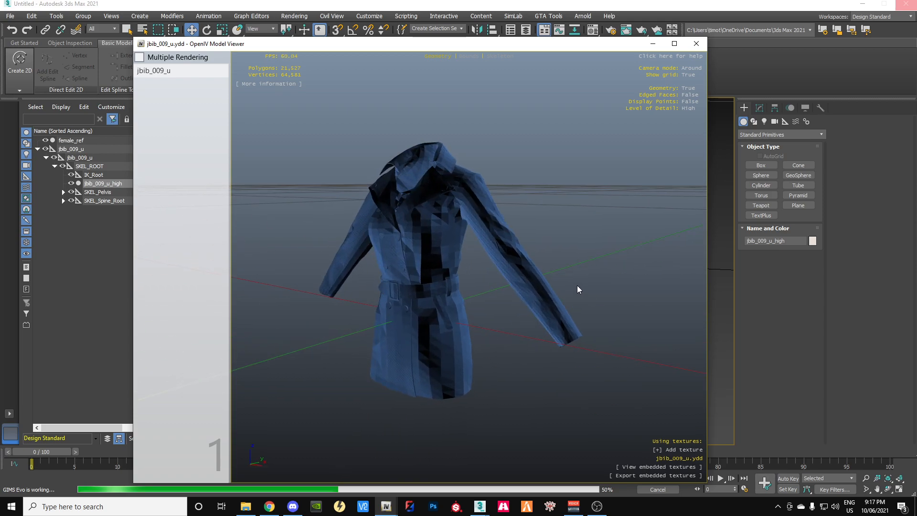